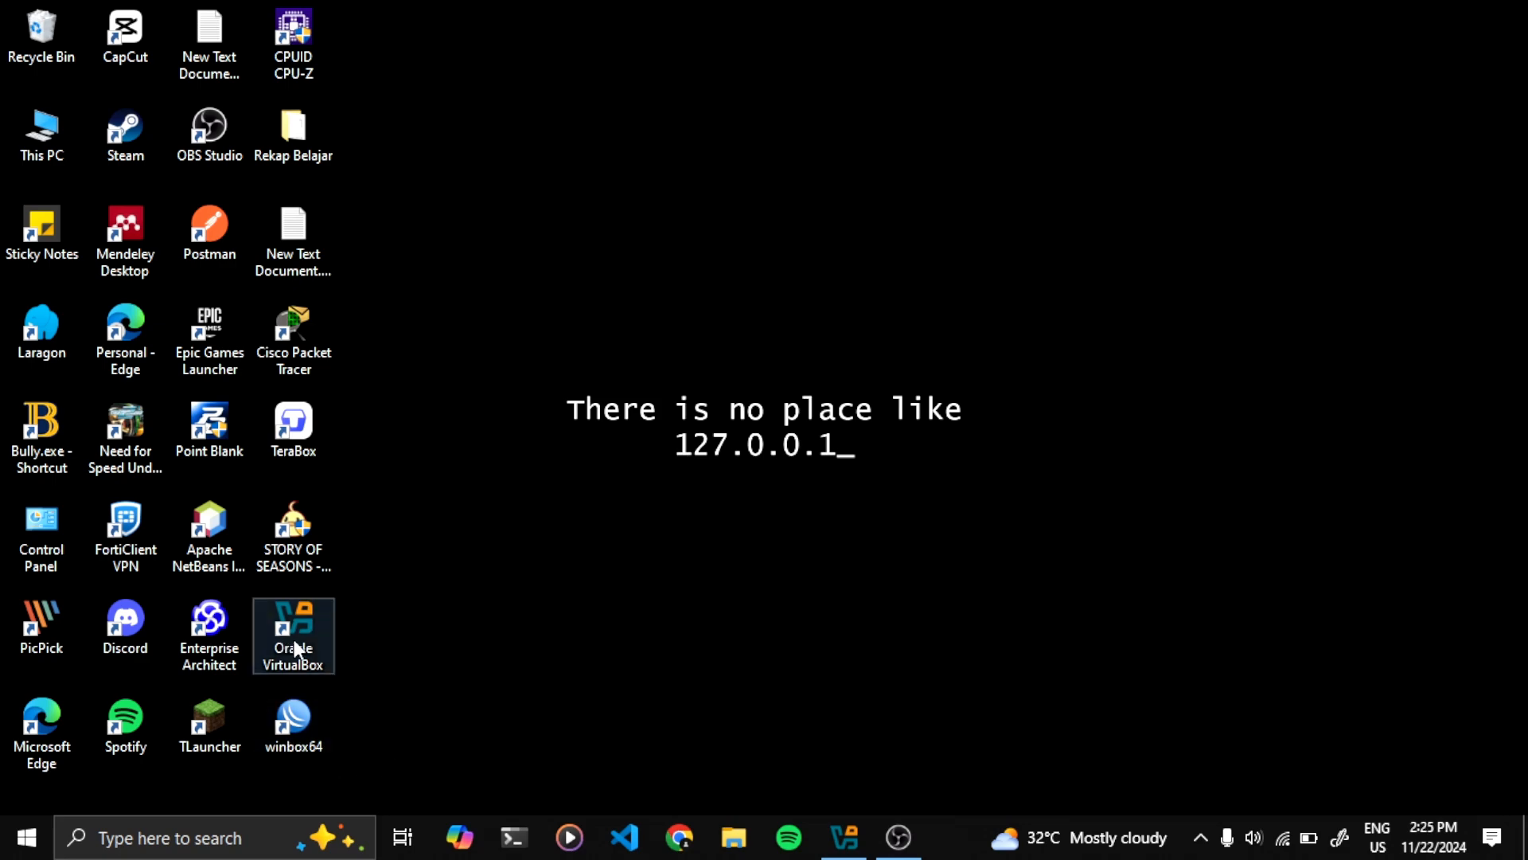
Start Oracle VirtualBox from its desktop shortcut
{"action": "left_click", "coordinate": [850, 842]}
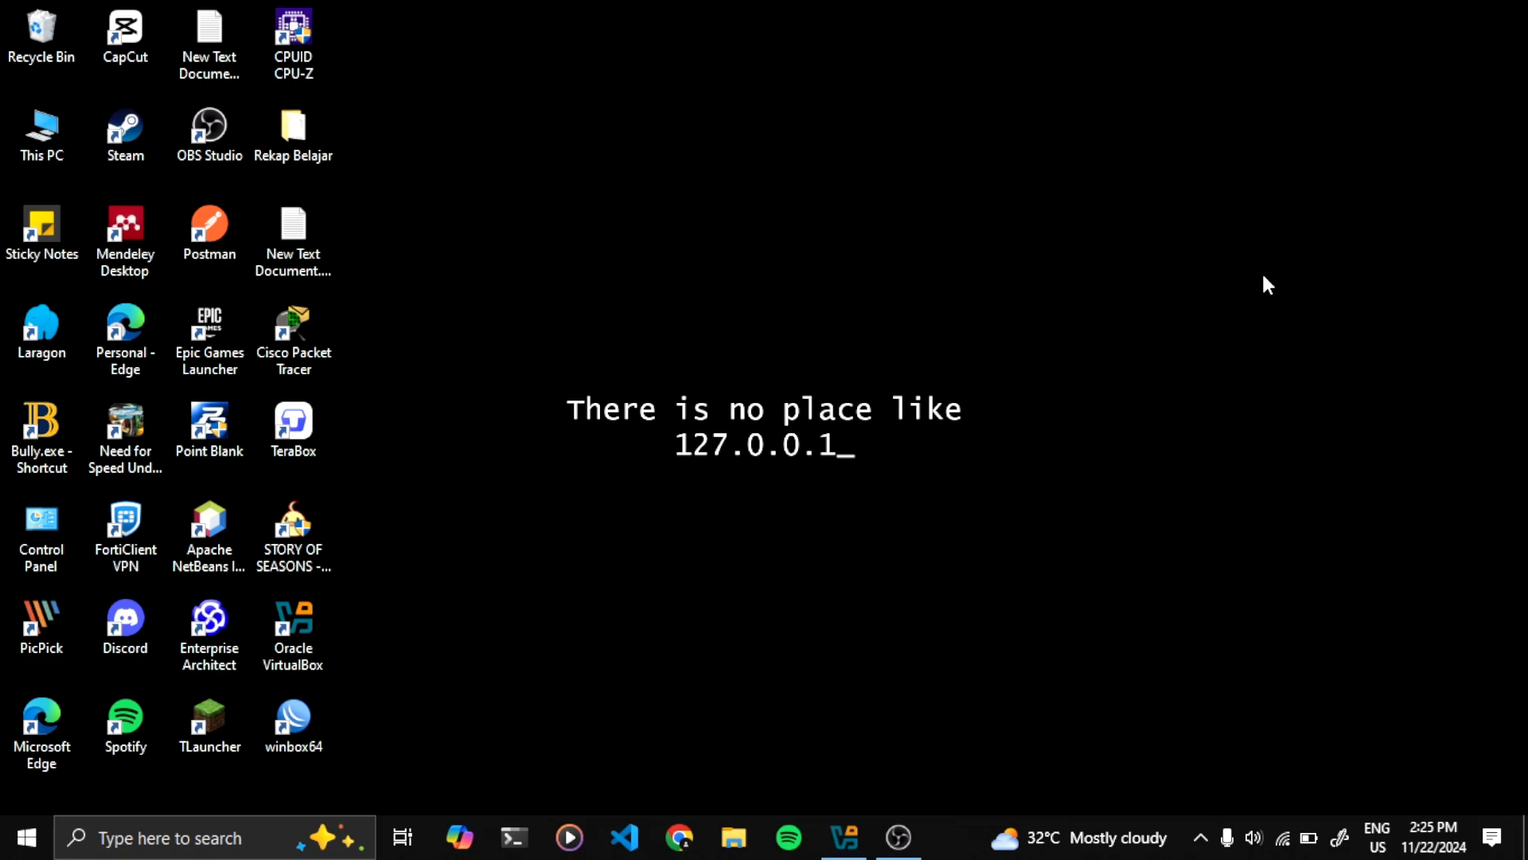
Bring back VirtualBox Manager and start the Mikrotik virtual machine
{"action": "left_click", "coordinate": [847, 843]}
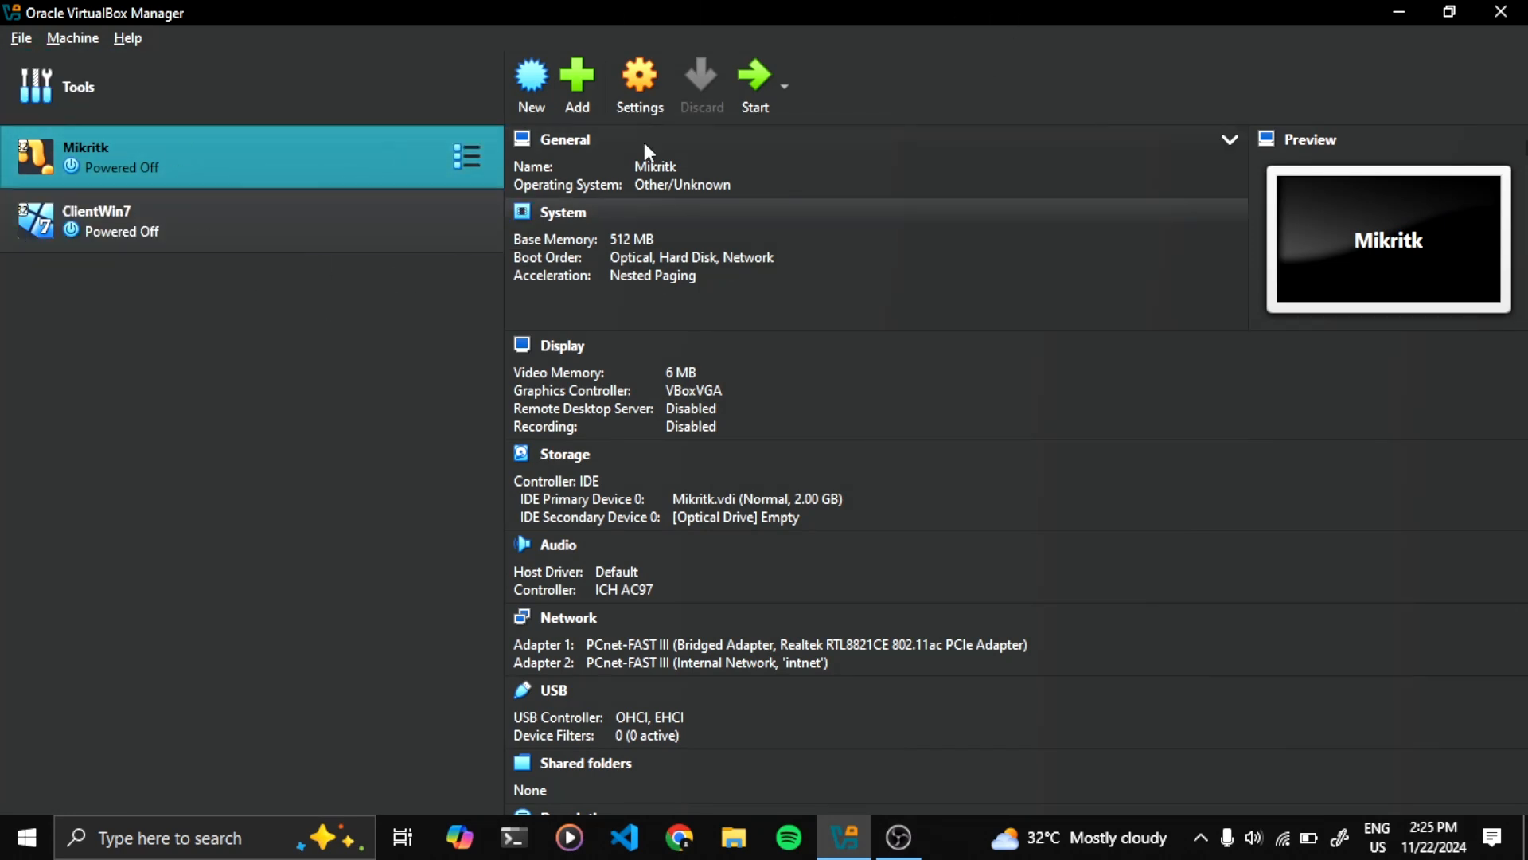
{"action": "left_click", "coordinate": [753, 77]}
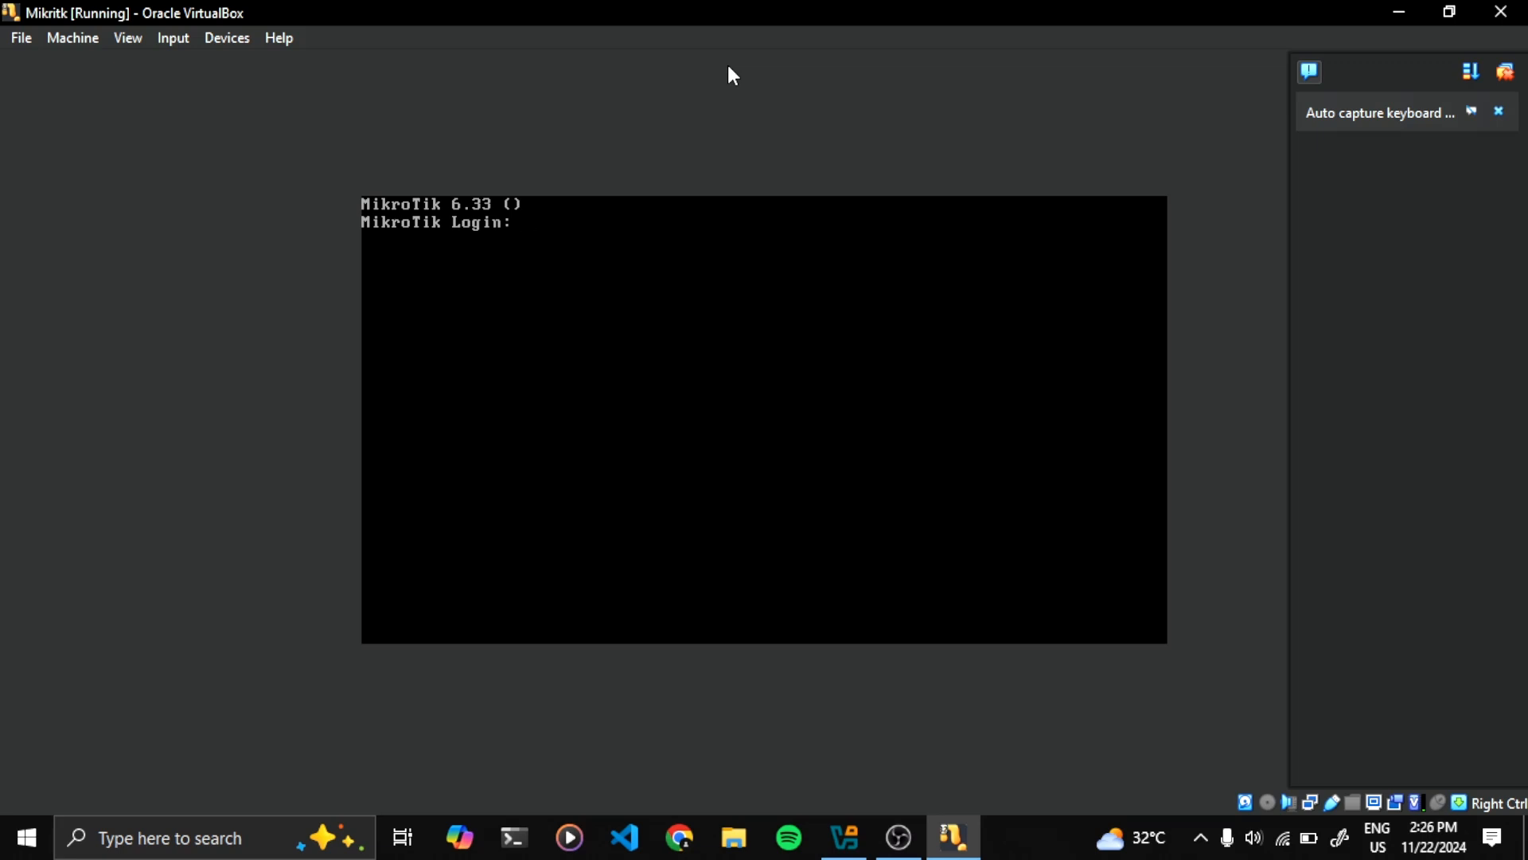
Log into the MikroTik console as admin, skip the software key notice, and minimize the VM window
{"action": "type", "text": "admin"}
{"action": "key", "text": "Return"}
{"action": "key", "text": "Return"}
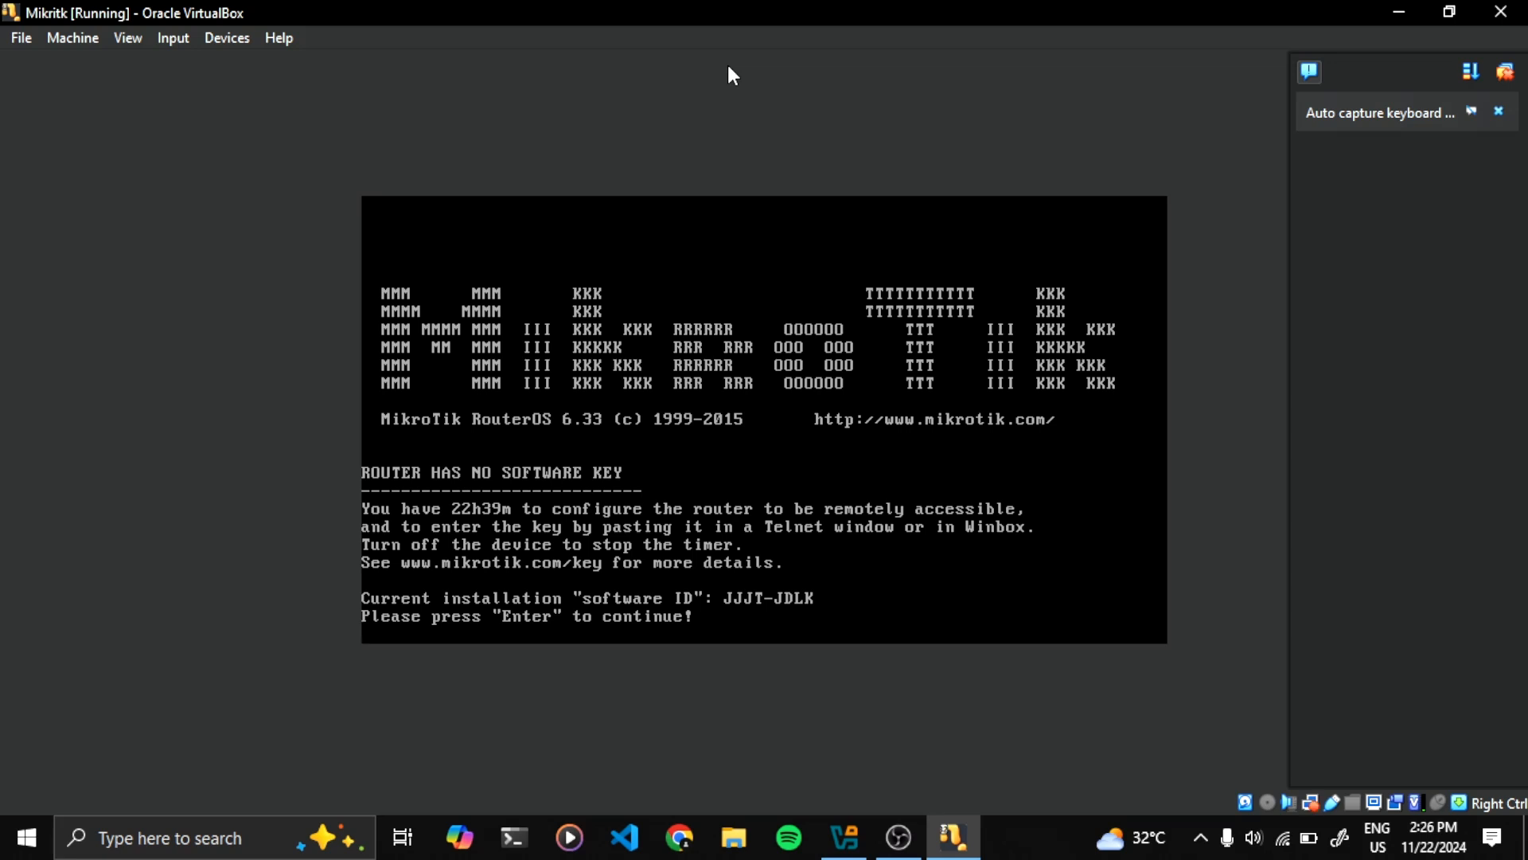
{"action": "key", "text": "Return"}
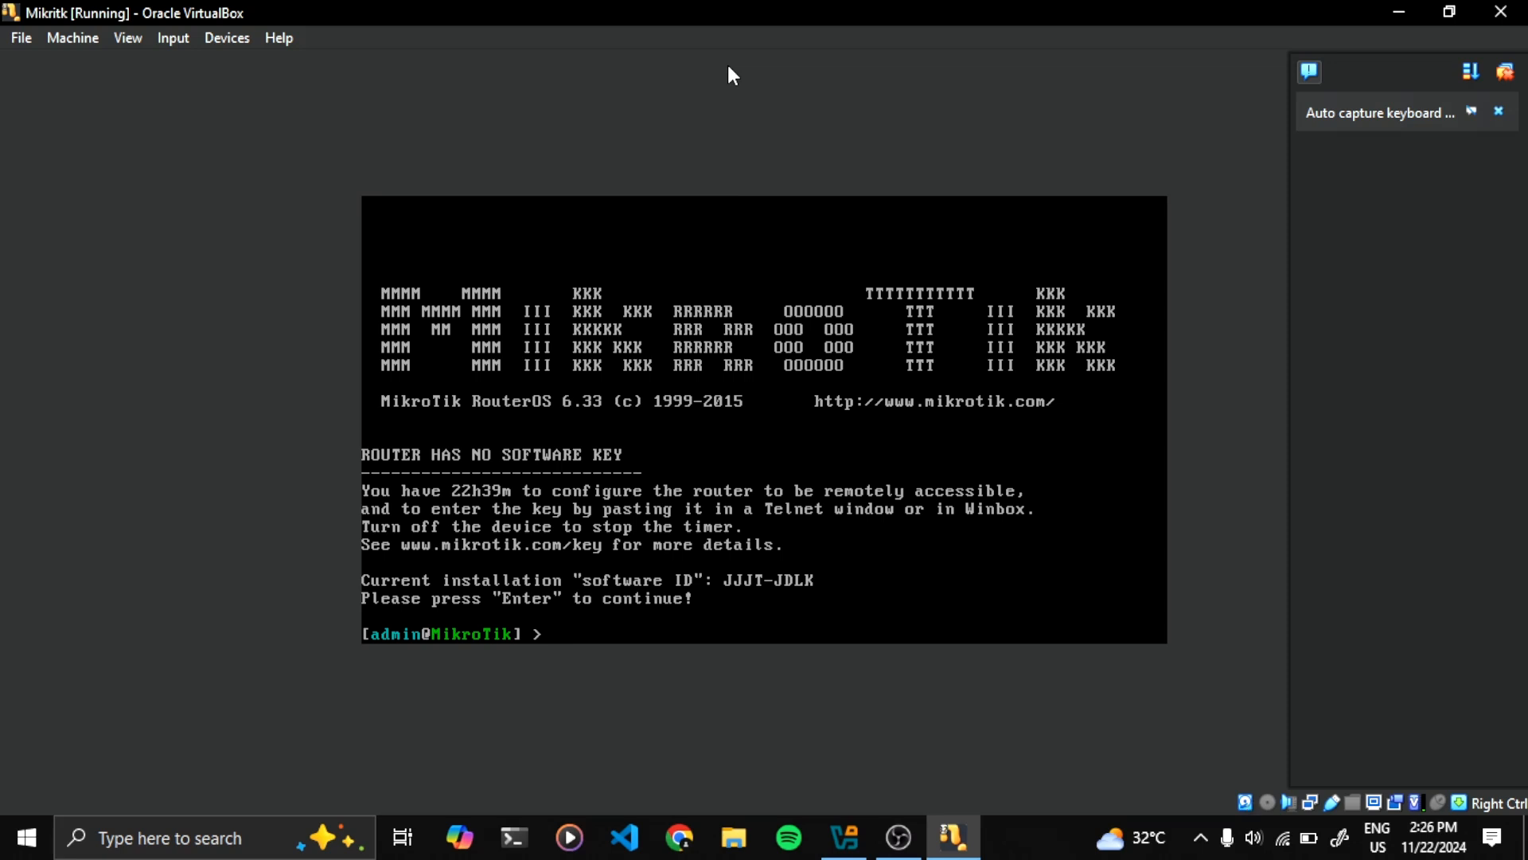
{"action": "left_click", "coordinate": [1394, 11]}
Minimize the VirtualBox Manager and refresh the Windows desktop
{"action": "left_click", "coordinate": [1395, 10]}
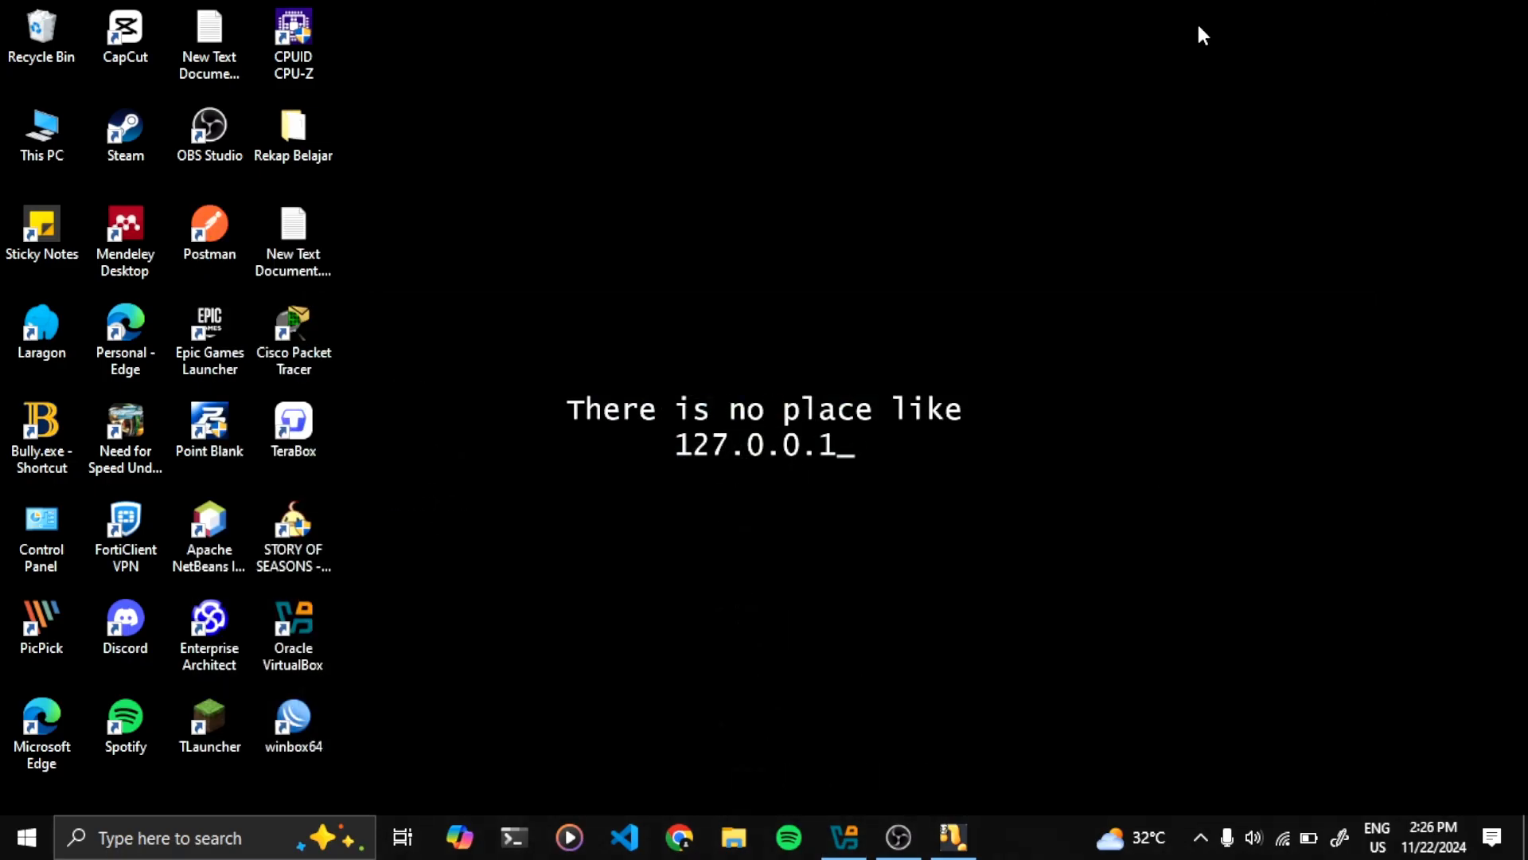
{"action": "right_click", "coordinate": [894, 152]}
{"action": "left_click", "coordinate": [829, 223]}
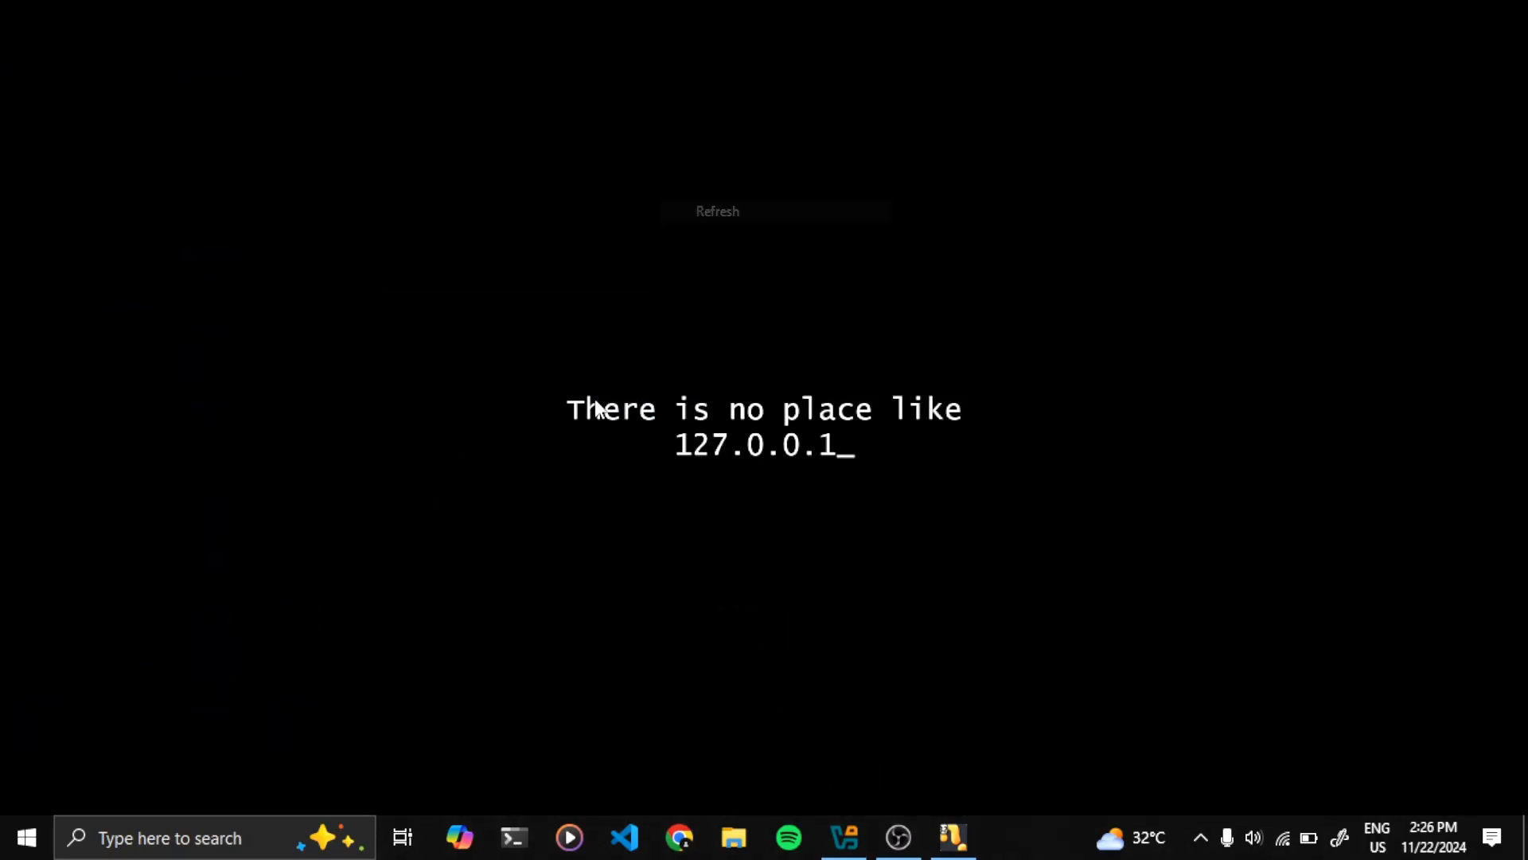
Launch WinBox and pick the router's fe80 link-local neighbor as the connection target
{"action": "double_click", "coordinate": [287, 719]}
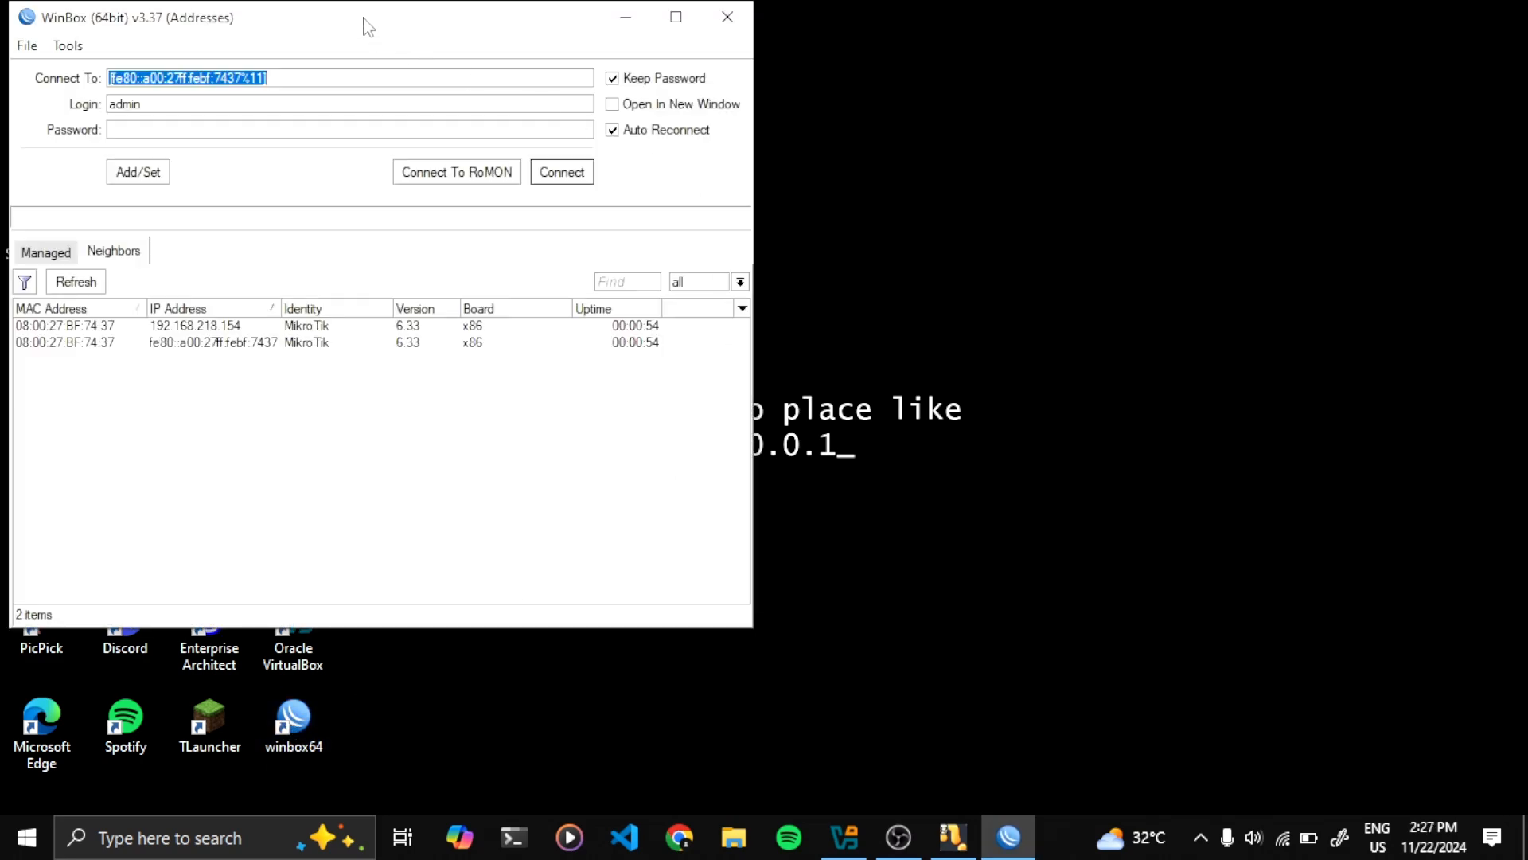
{"action": "left_click_drag", "start_coordinate": [369, 22], "coordinate": [784, 52]}
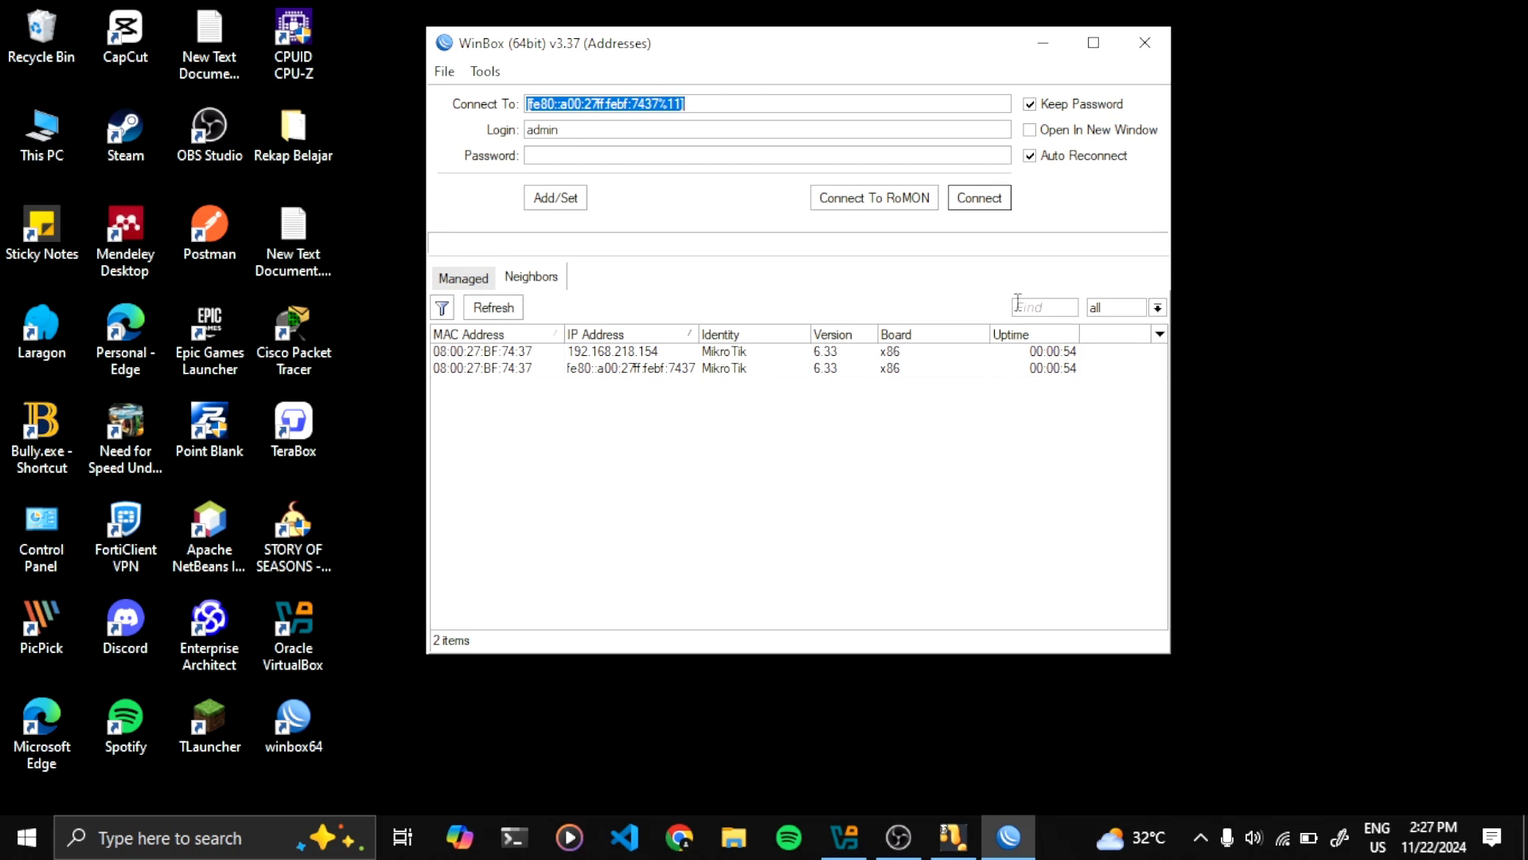
{"action": "left_click", "coordinate": [716, 106]}
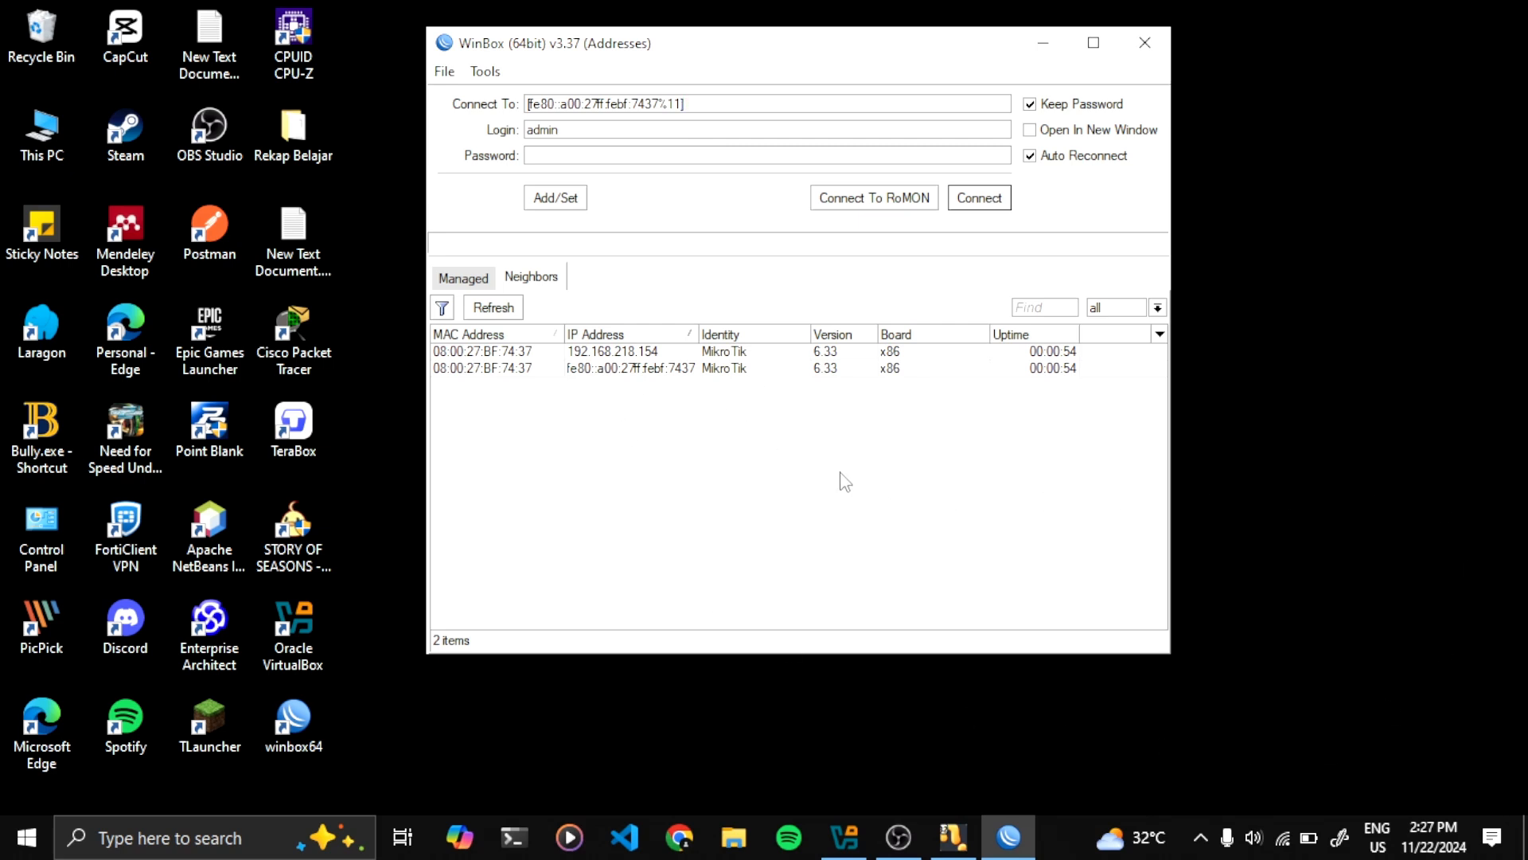
{"action": "left_click", "coordinate": [638, 371]}
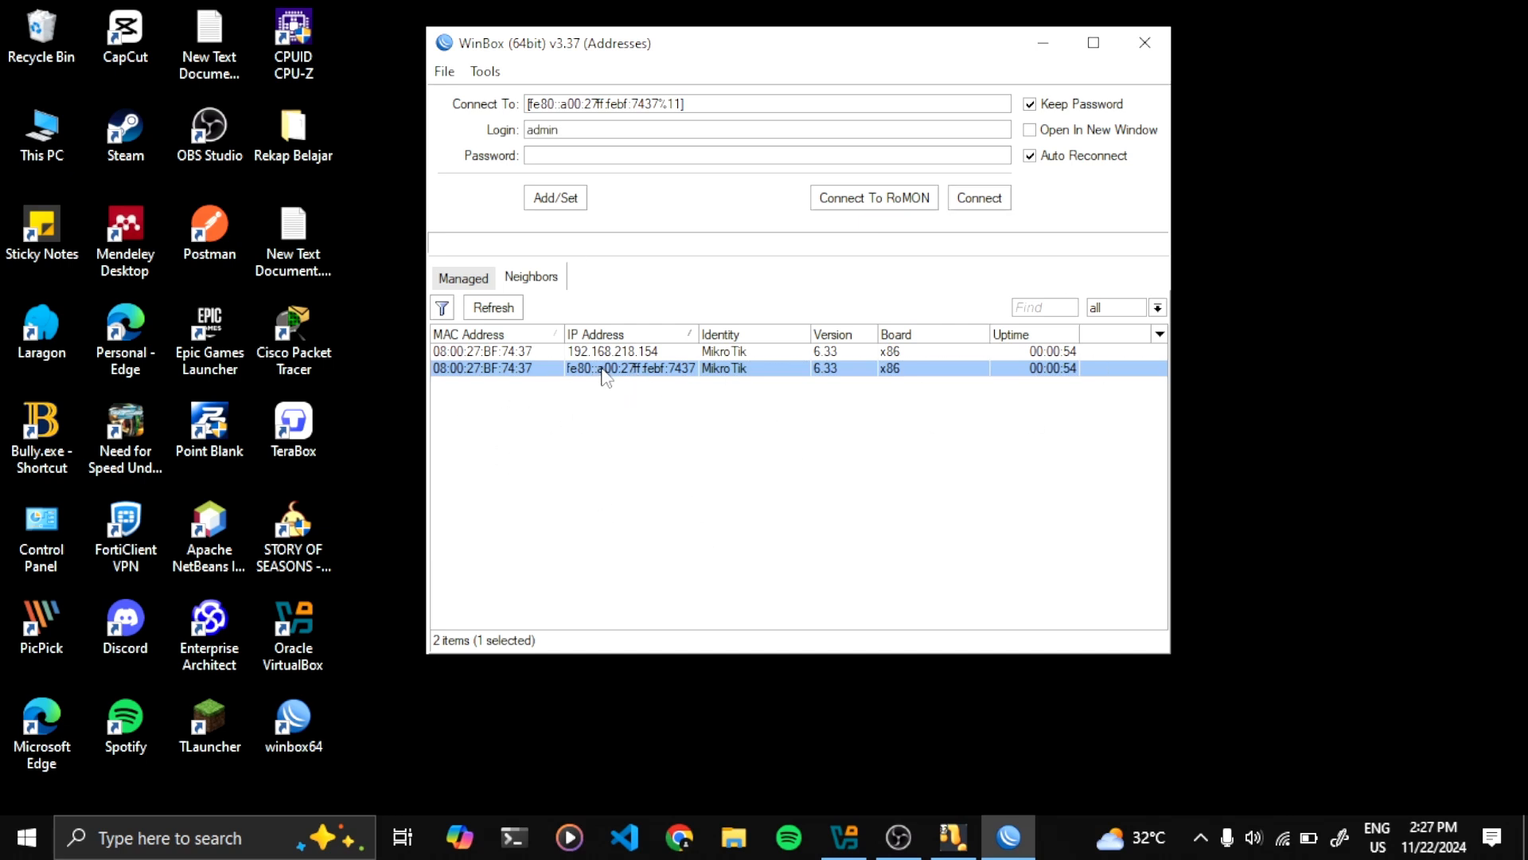
Connect to the router as admin and dismiss the RouterOS no-software-key notice
{"action": "left_click", "coordinate": [984, 199]}
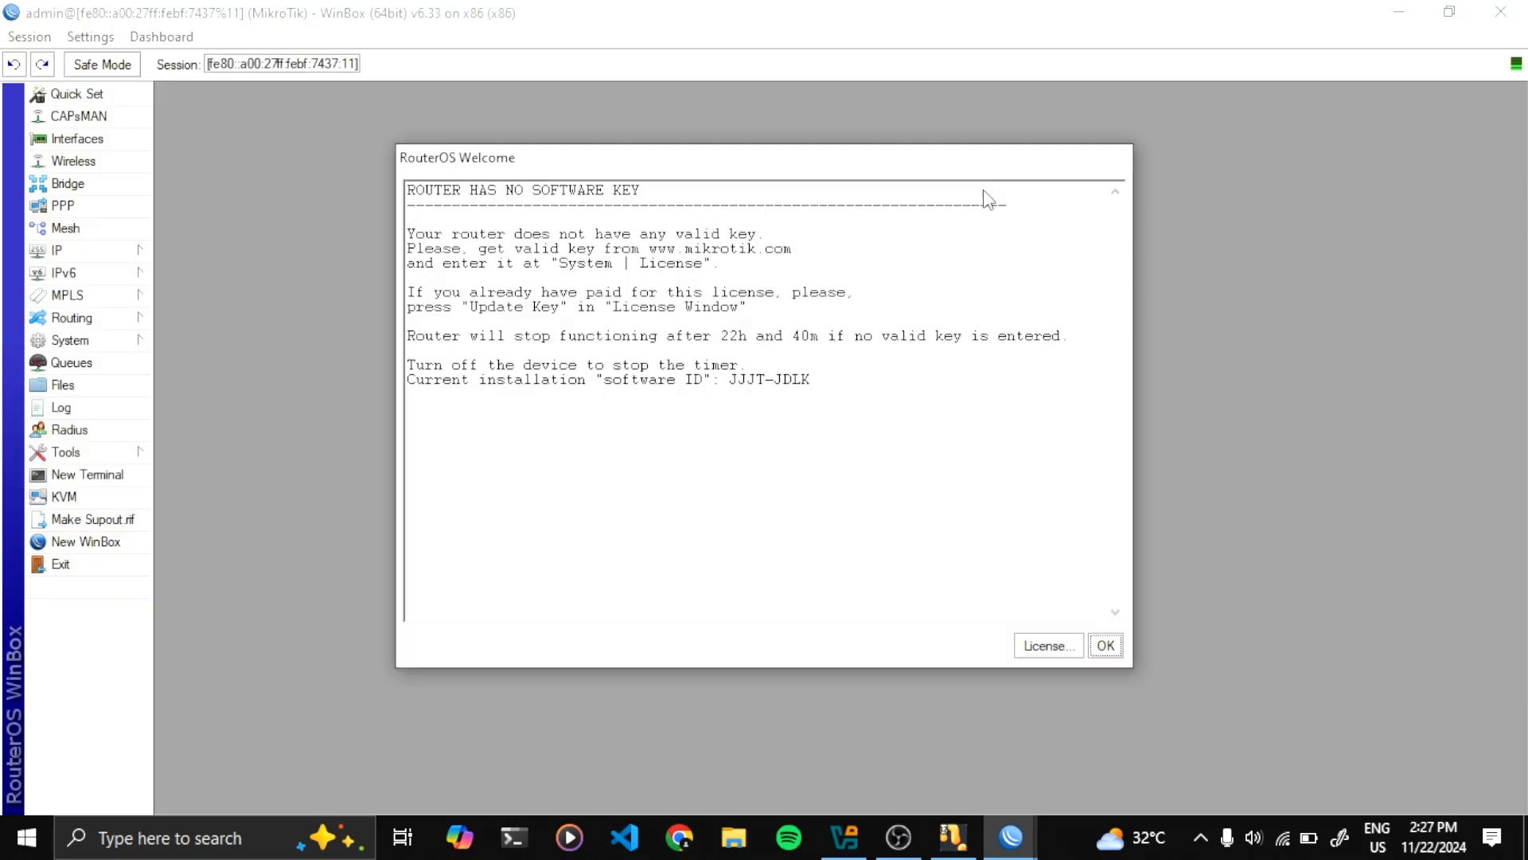
{"action": "left_click", "coordinate": [1103, 643]}
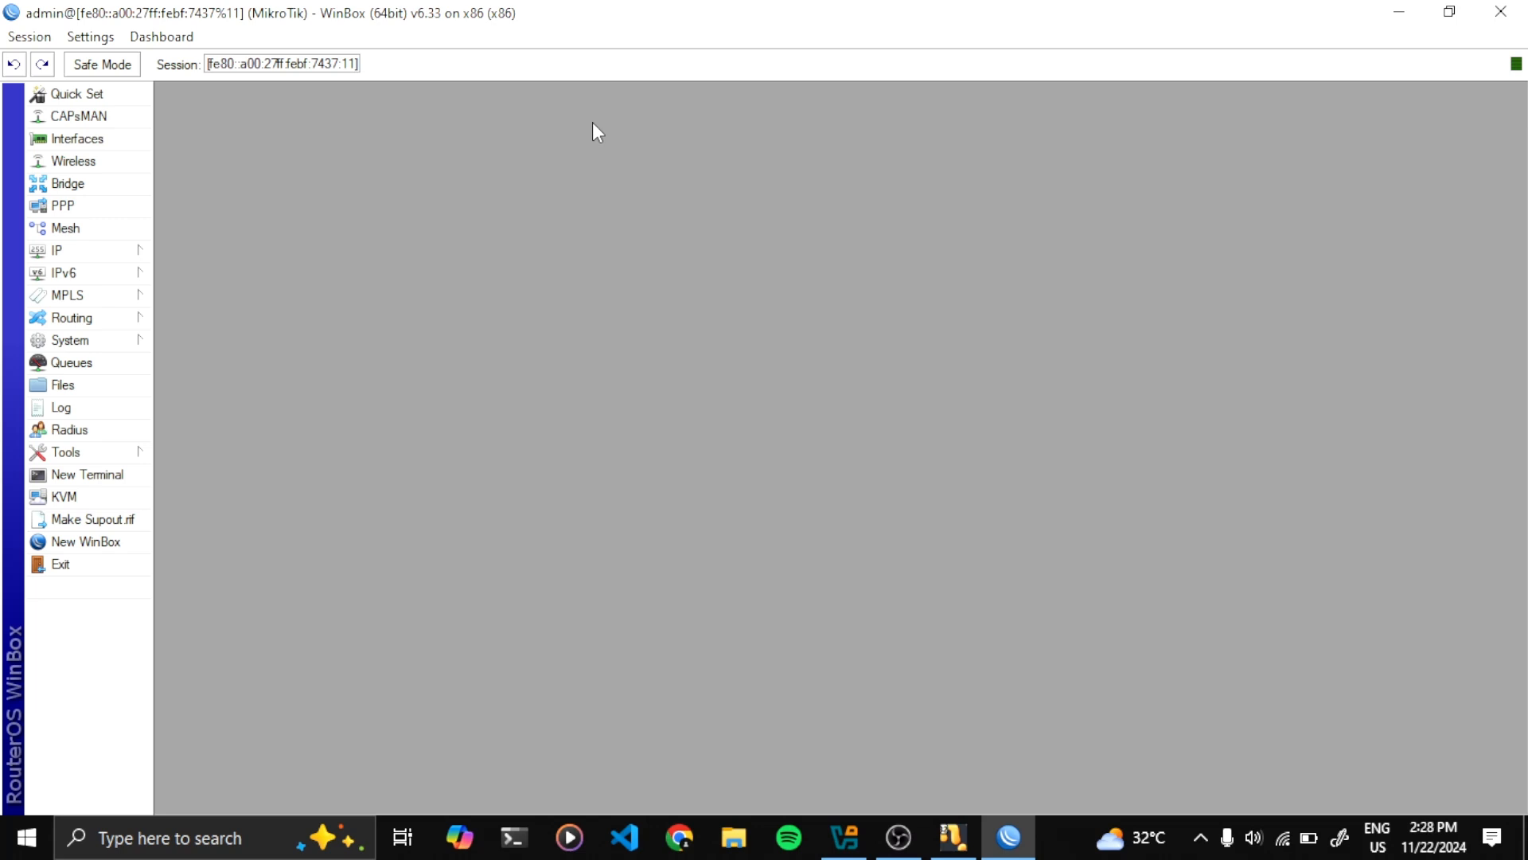
{"action": "left_click", "coordinate": [128, 255]}
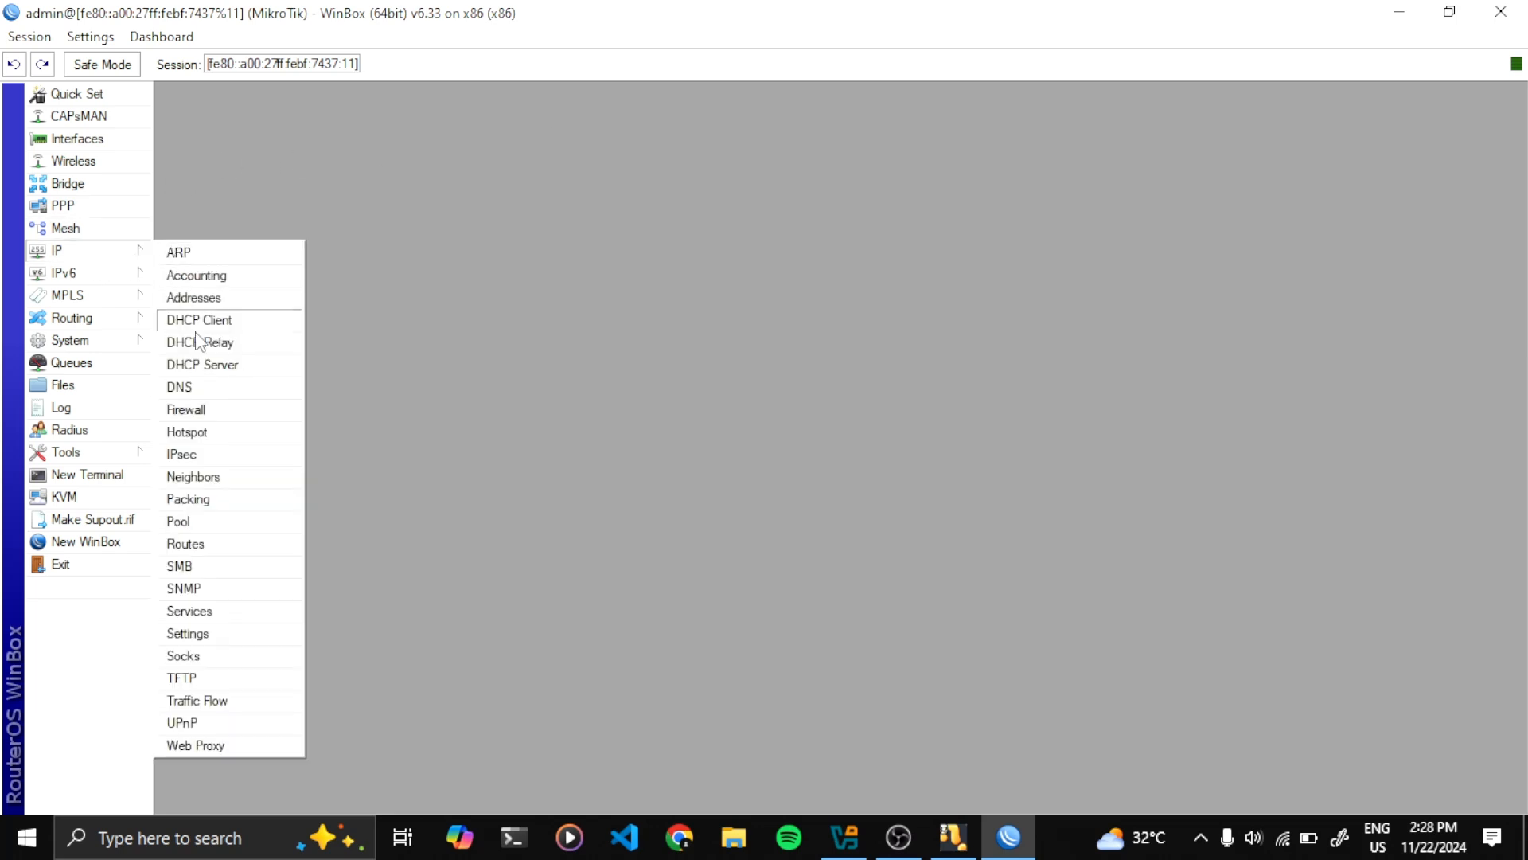
{"action": "left_click", "coordinate": [232, 323]}
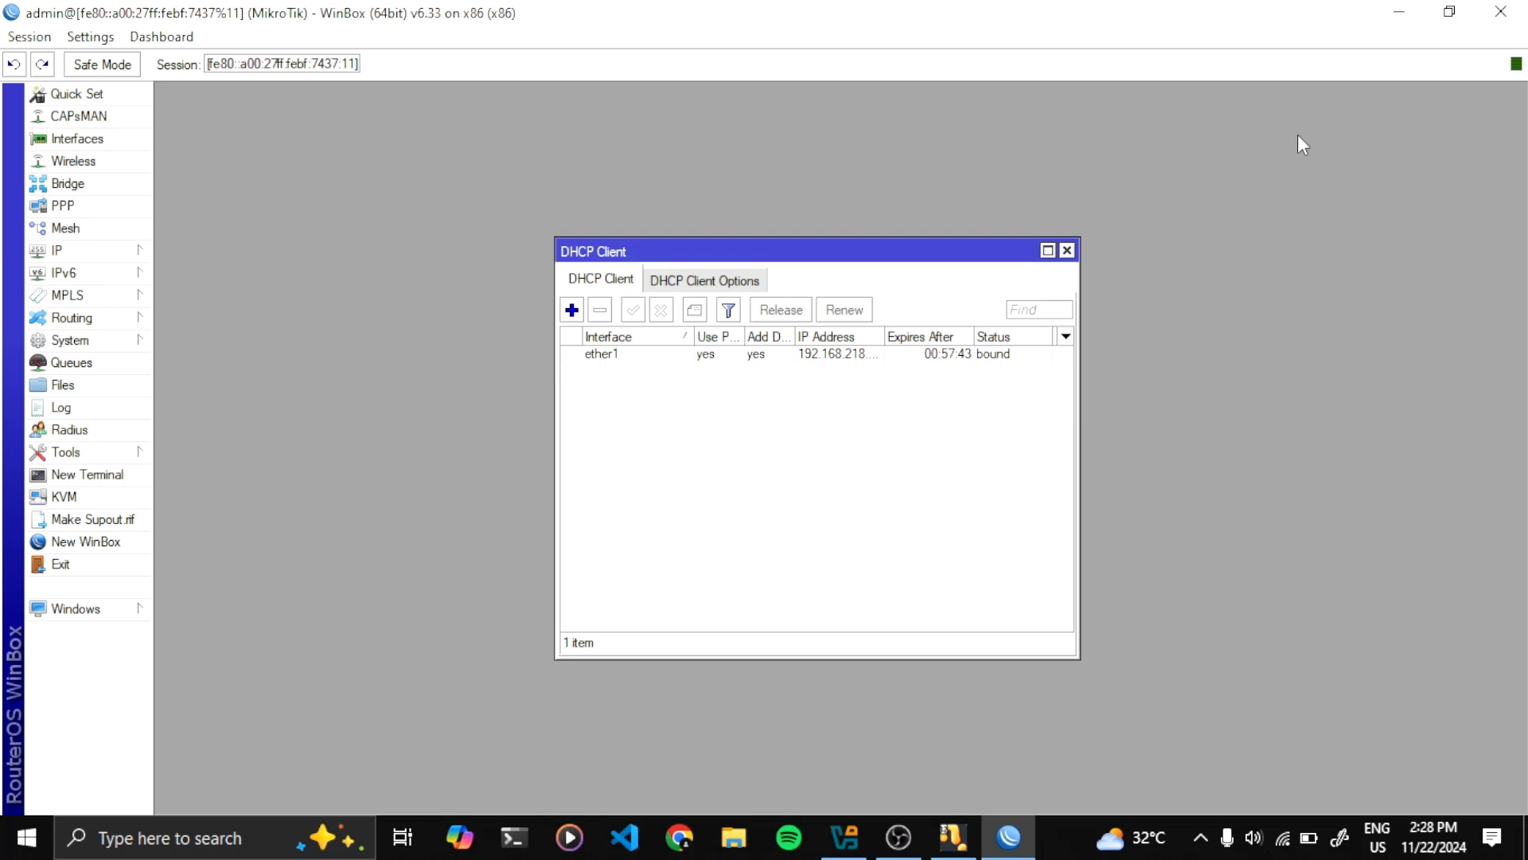
{"action": "left_click", "coordinate": [1067, 250]}
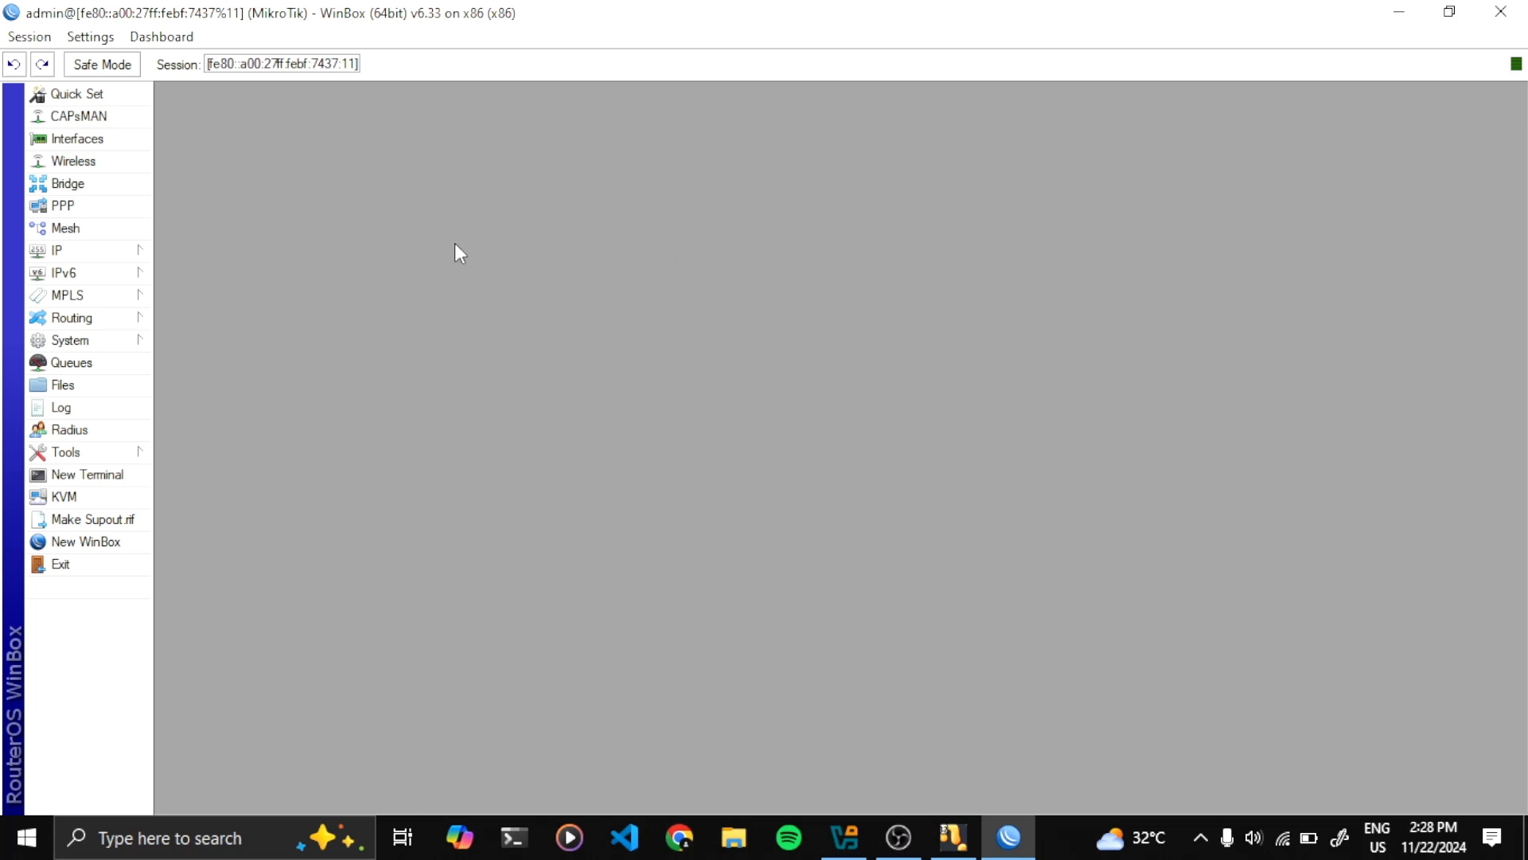
Replace the DNS server in IP > DNS with 8.8.8.8 and apply it
{"action": "left_click", "coordinate": [113, 253]}
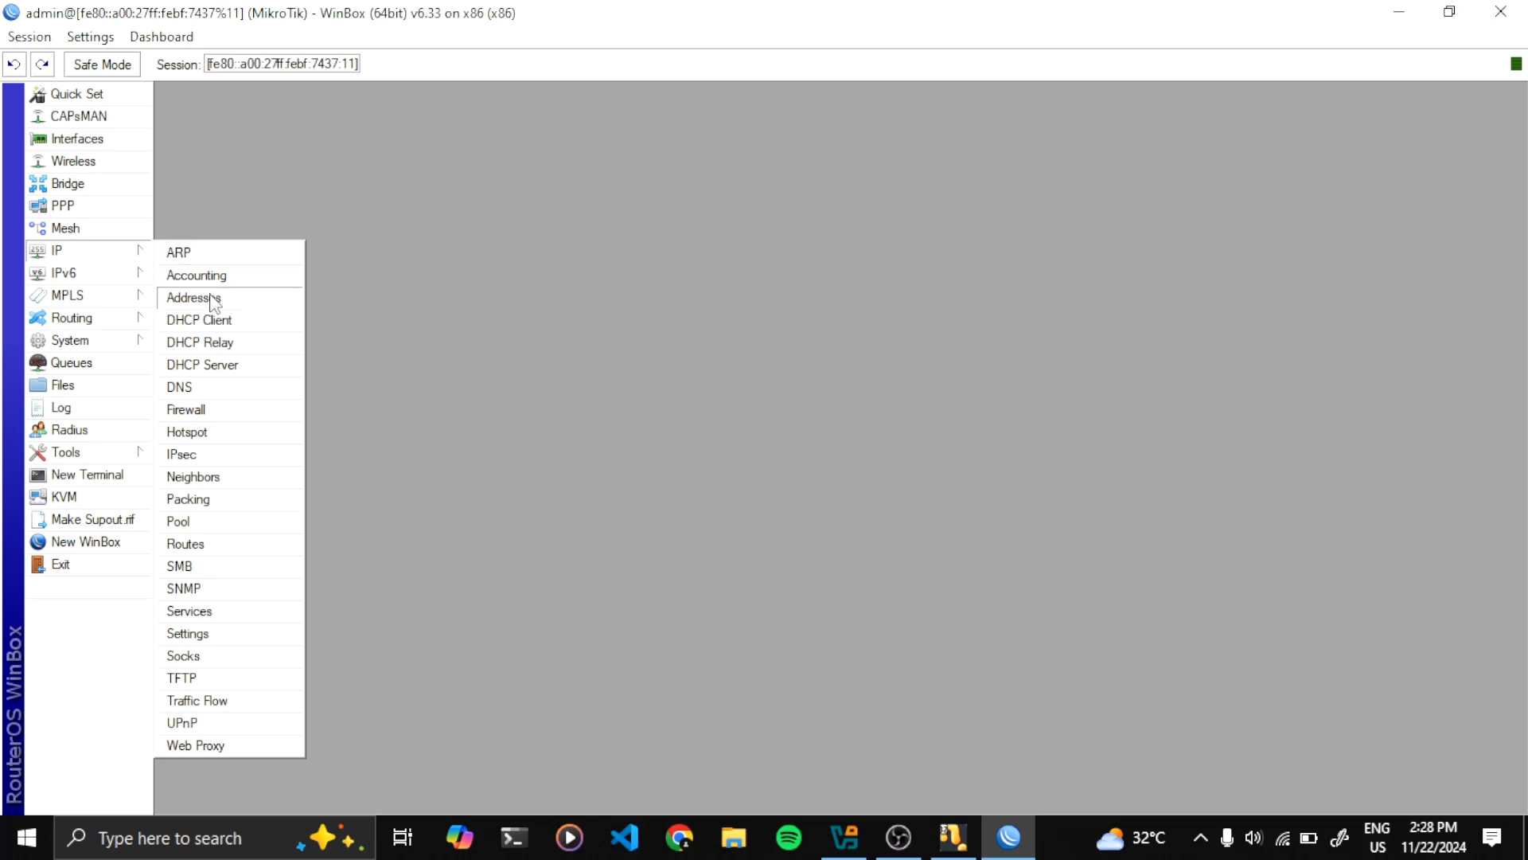
{"action": "left_click", "coordinate": [222, 395]}
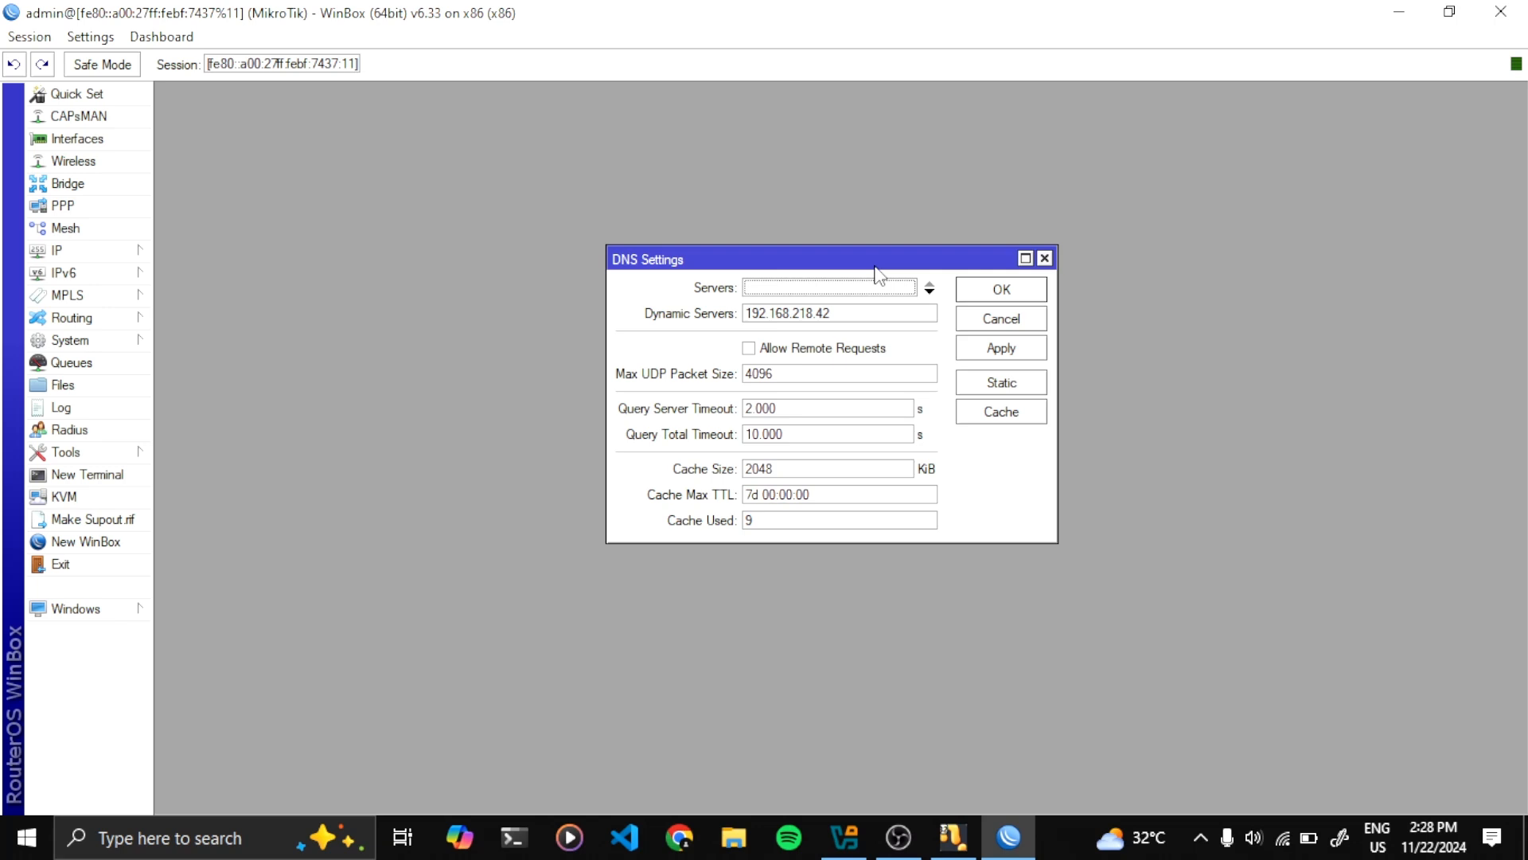
{"action": "left_click", "coordinate": [842, 292]}
{"action": "key", "text": "BackSpace"}
{"action": "type", "text": "8.8.8.8"}
{"action": "left_click", "coordinate": [991, 351]}
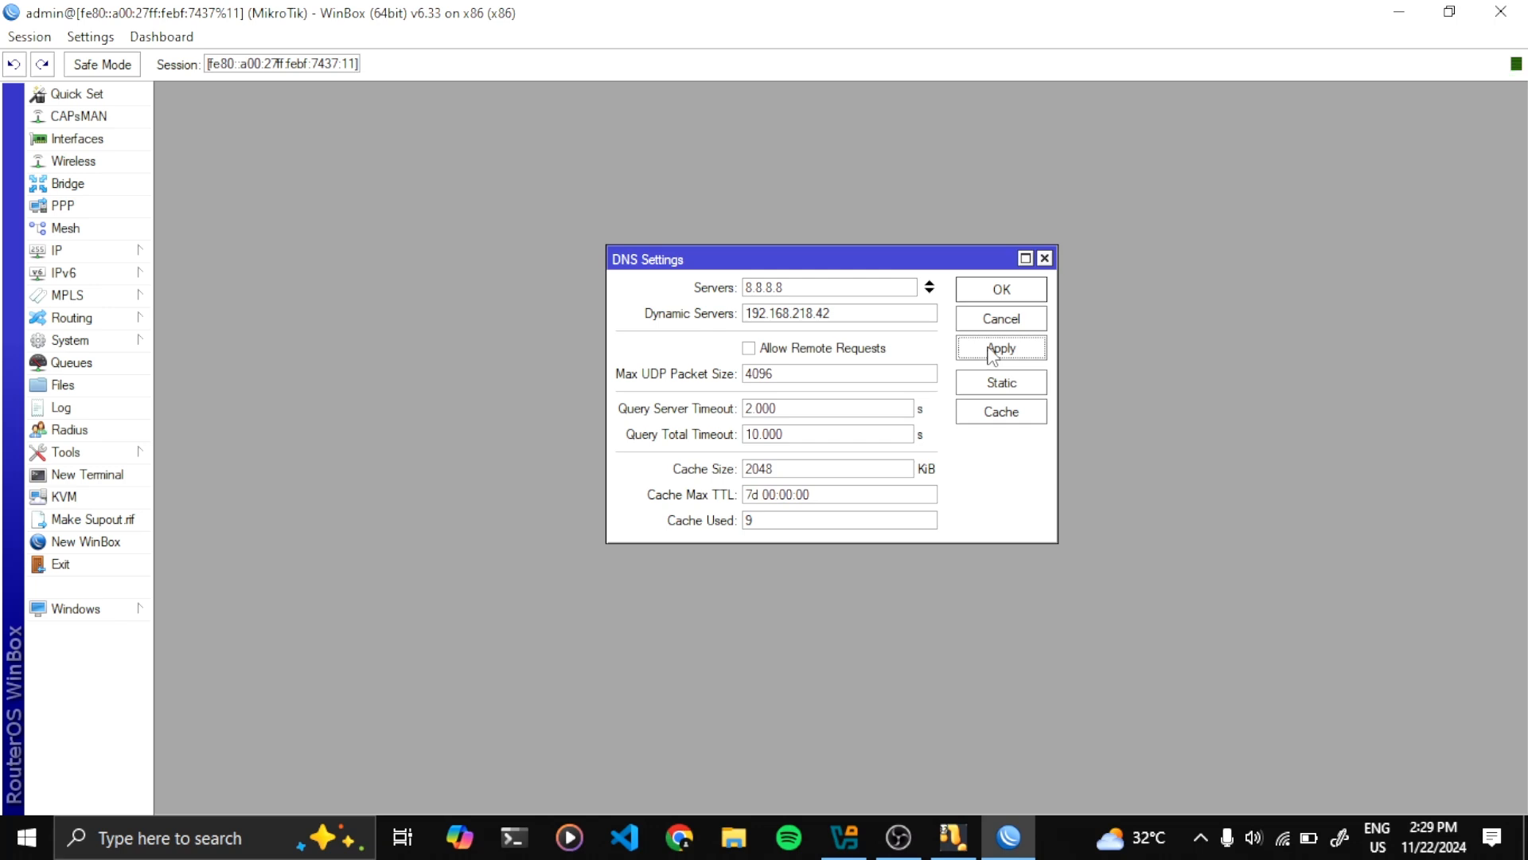
{"action": "left_click", "coordinate": [987, 293]}
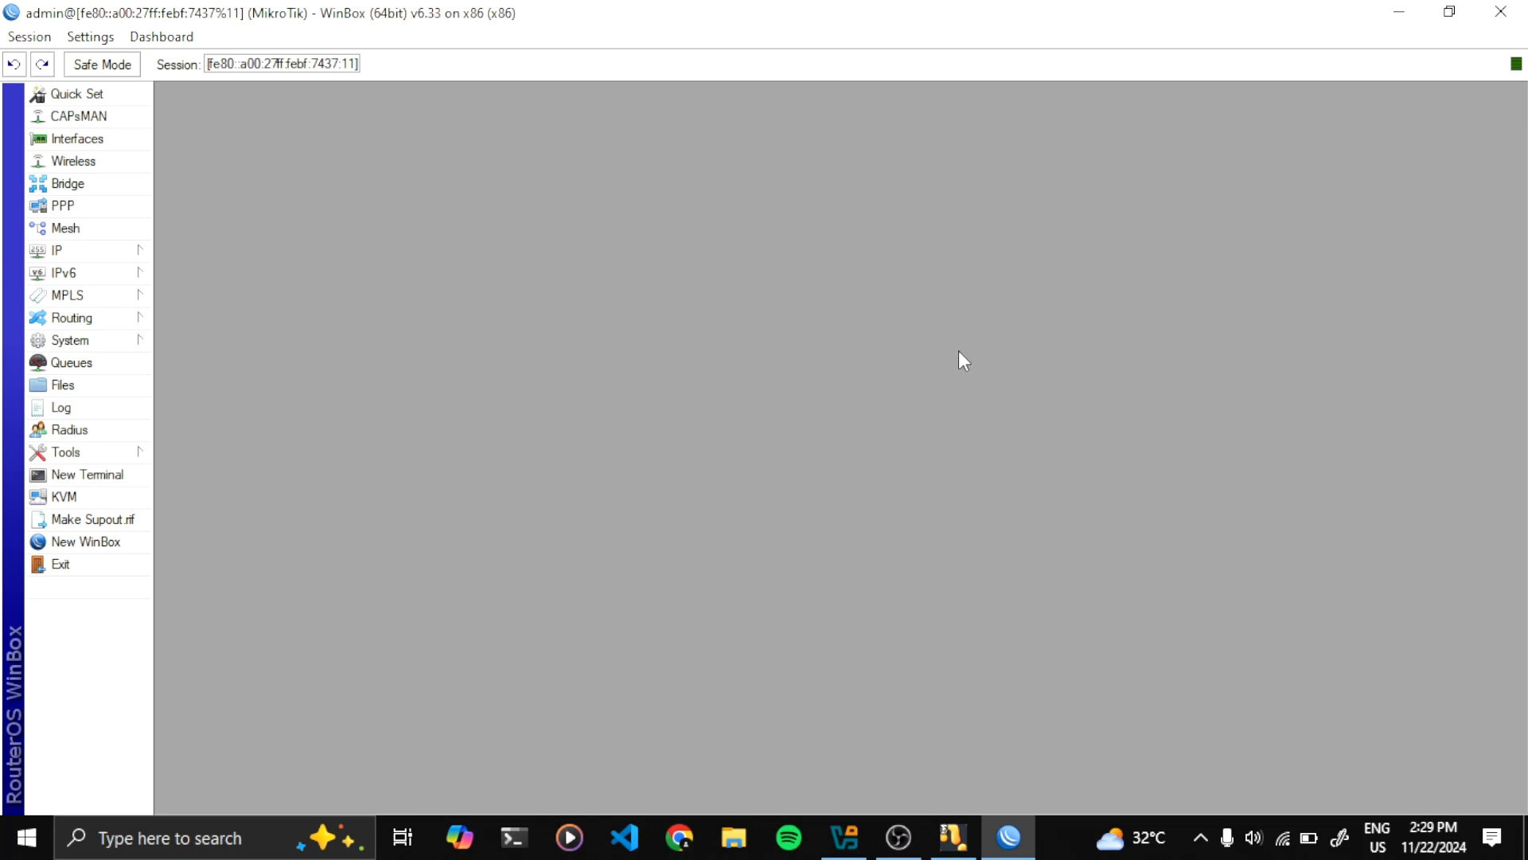
Open the IP address list and start a new address 192.168.92.1/24
{"action": "left_click", "coordinate": [137, 254]}
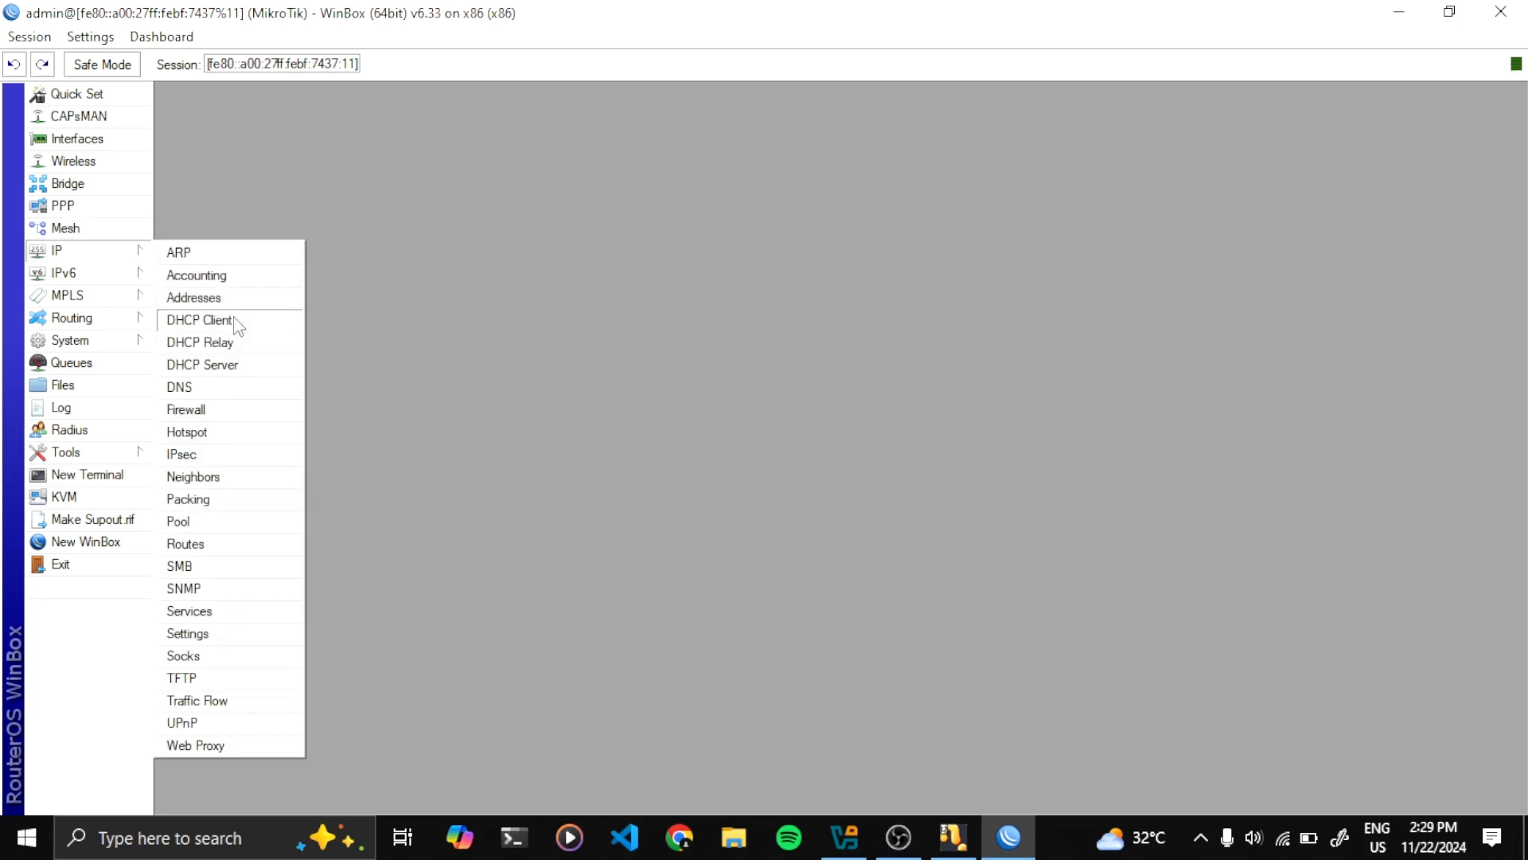
{"action": "left_click", "coordinate": [194, 298]}
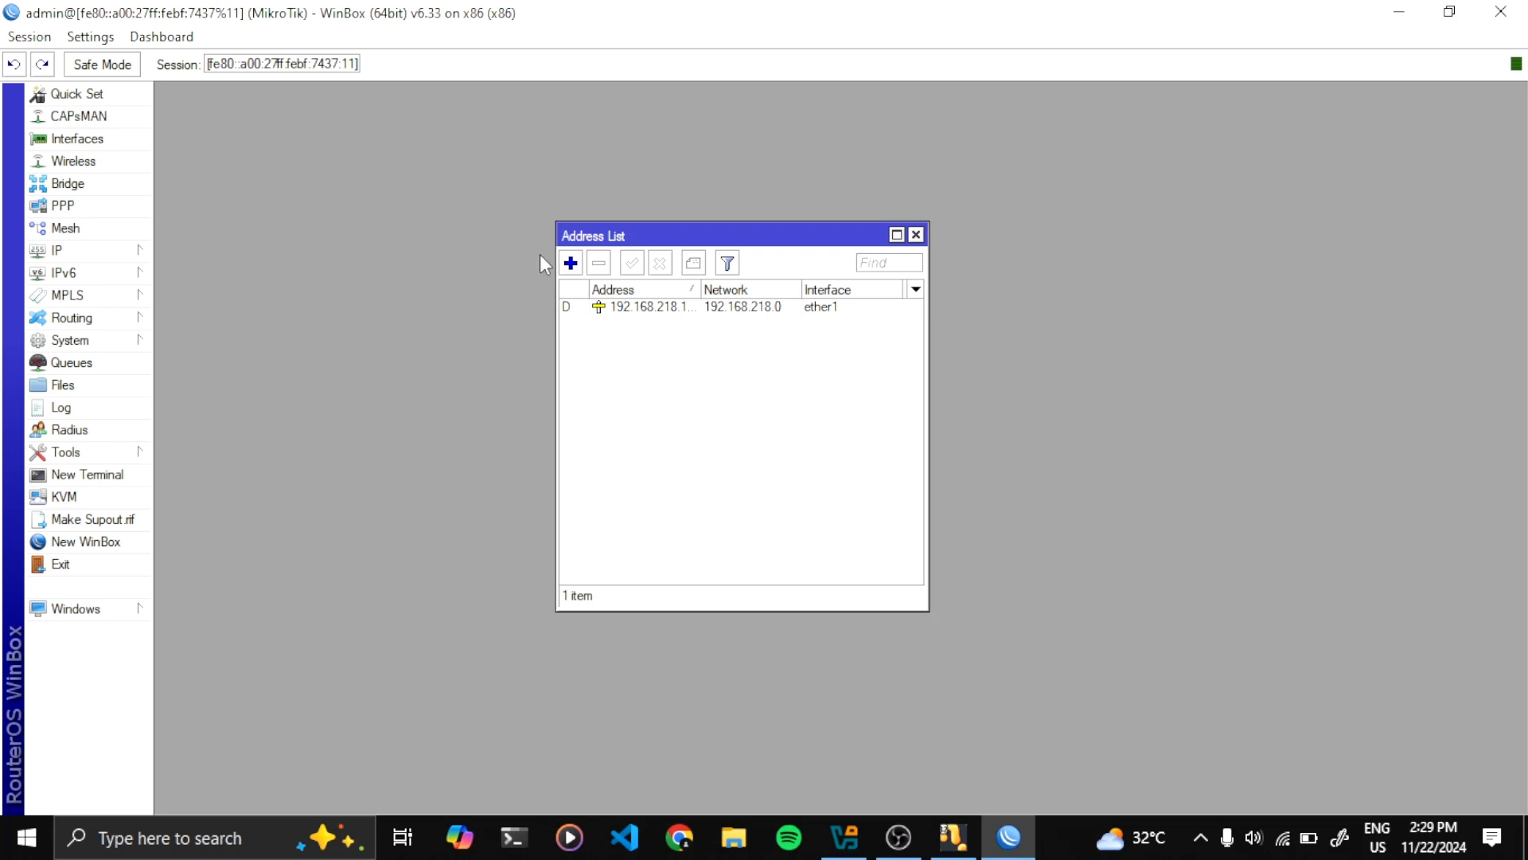
{"action": "left_click_drag", "start_coordinate": [643, 239], "coordinate": [643, 217]}
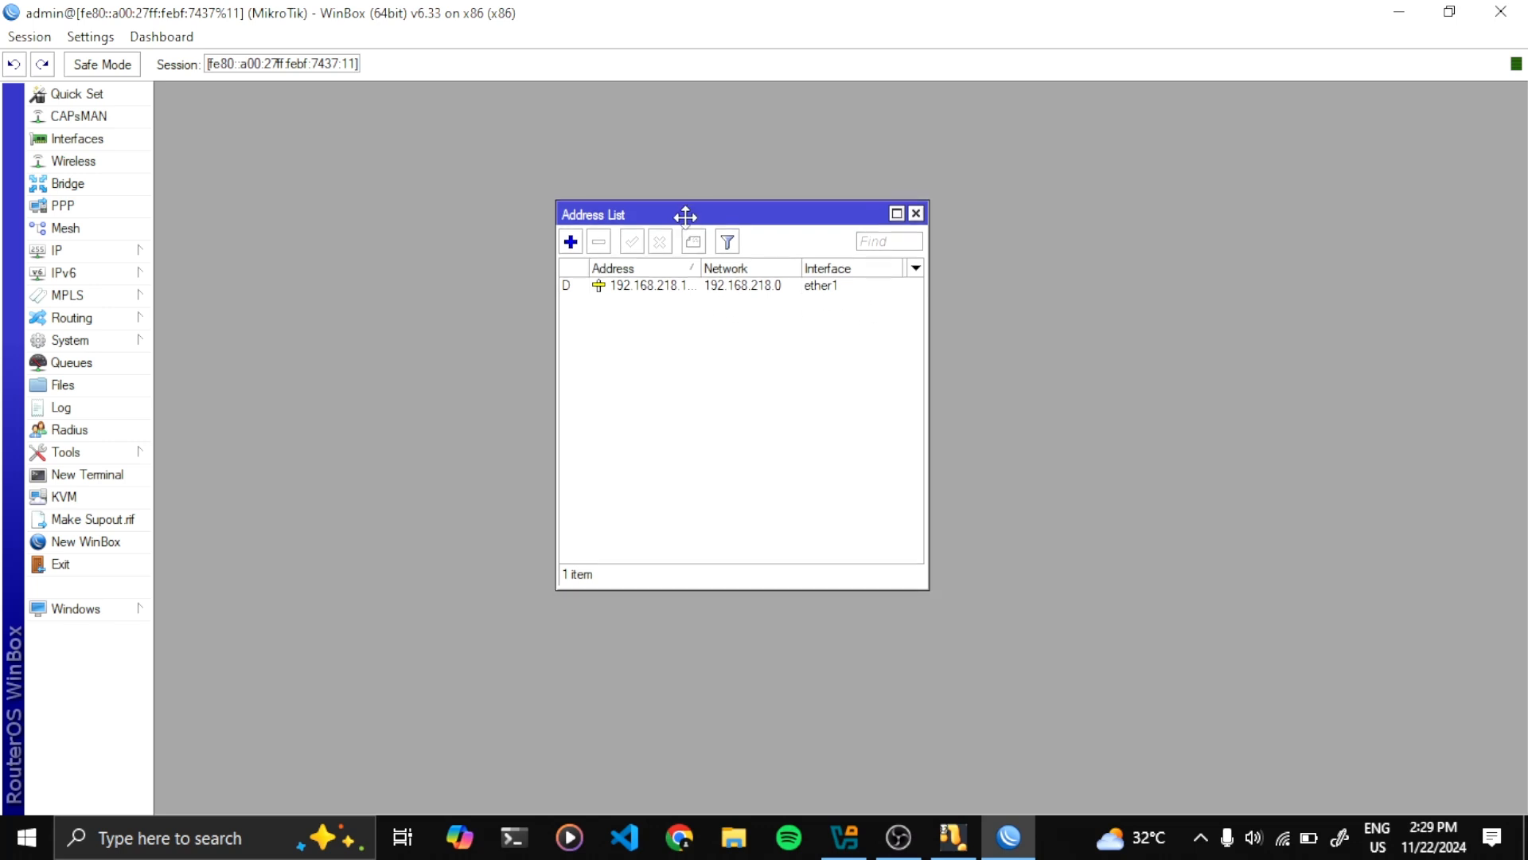
{"action": "left_click", "coordinate": [571, 242]}
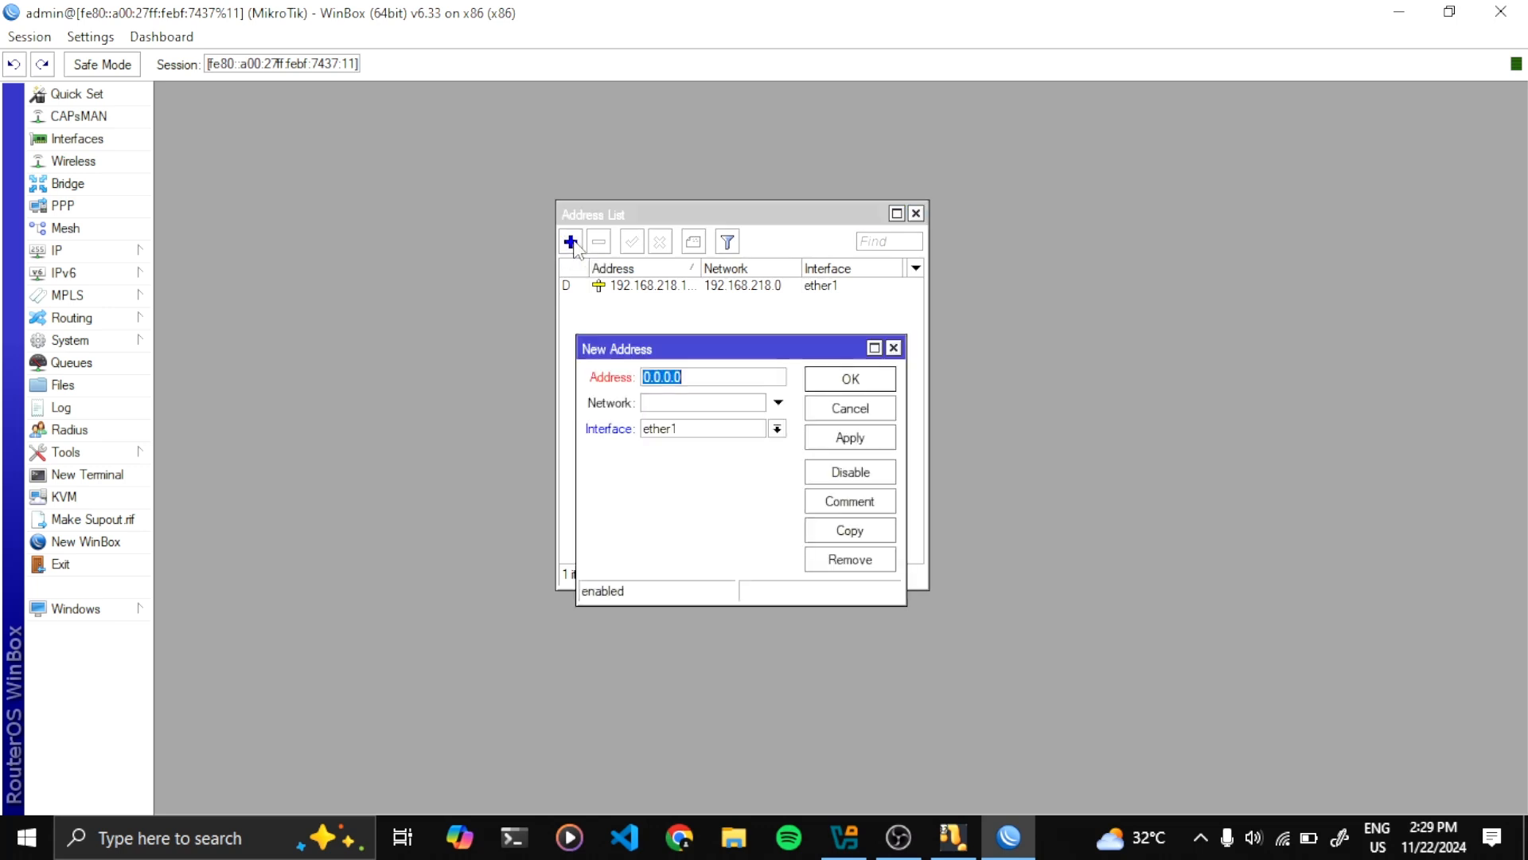
{"action": "left_click_drag", "start_coordinate": [682, 348], "coordinate": [700, 283]}
{"action": "left_click", "coordinate": [716, 305]}
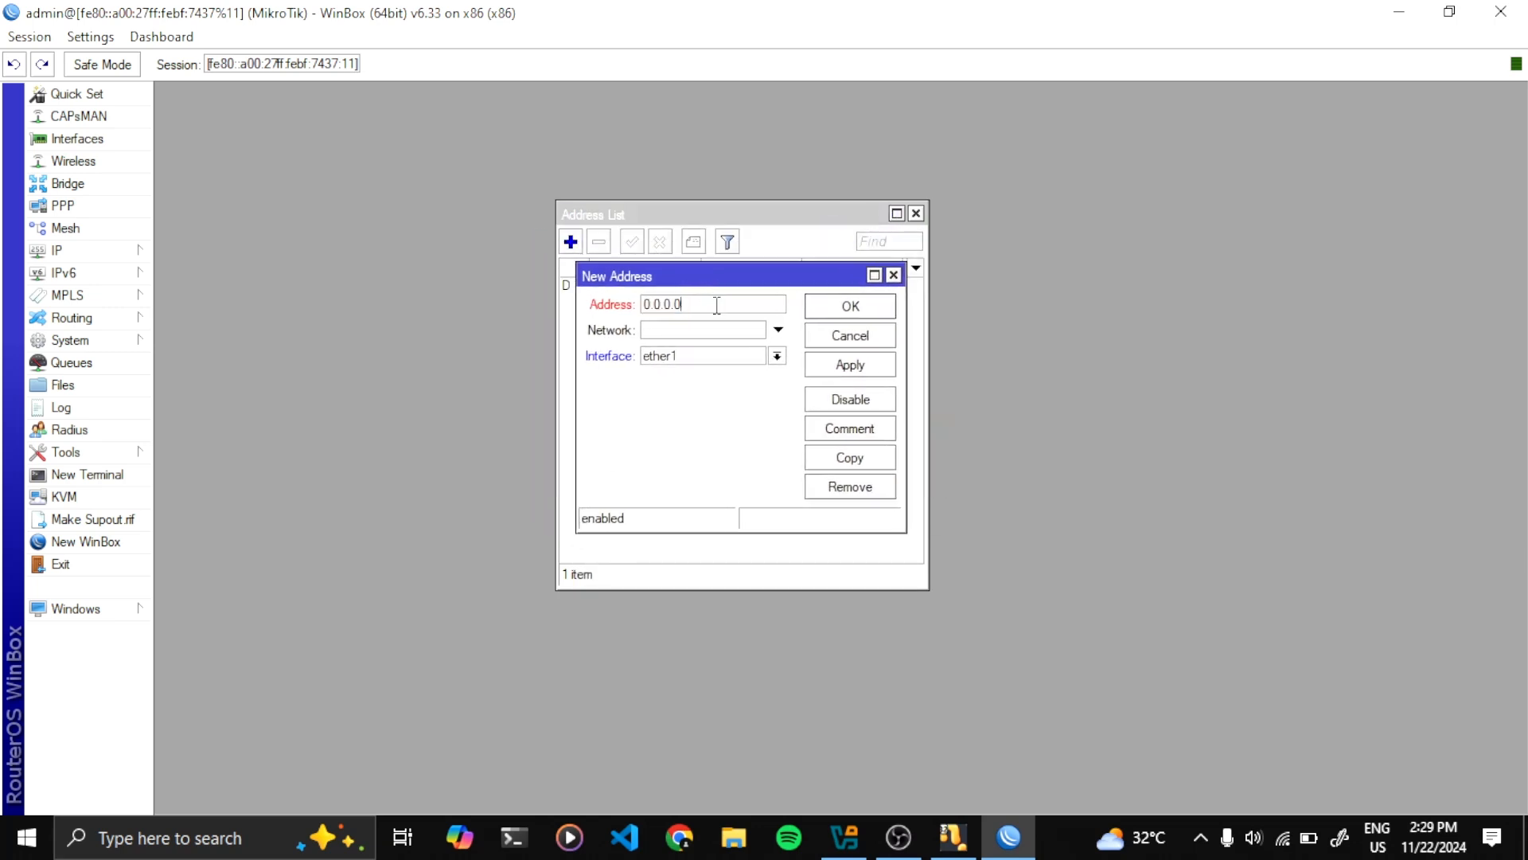
{"action": "key", "text": "ctrl+a"}
{"action": "type", "text": "19."}
{"action": "type", "text": ".168"}
{"action": "type", "text": "."}
{"action": "type", "text": "92"}
{"action": "type", "text": ".1"}
{"action": "type", "text": "/24"}
Give the address network 192.168.92.0 on interface ether2, apply it, and close the list
{"action": "double_click", "coordinate": [647, 305]}
{"action": "left_click_drag", "start_coordinate": [719, 305], "coordinate": [716, 305]}
{"action": "key", "text": "ctrl+c"}
{"action": "left_click", "coordinate": [706, 331]}
{"action": "key", "text": "ctrl+v"}
{"action": "left_click_drag", "start_coordinate": [741, 275], "coordinate": [730, 247]}
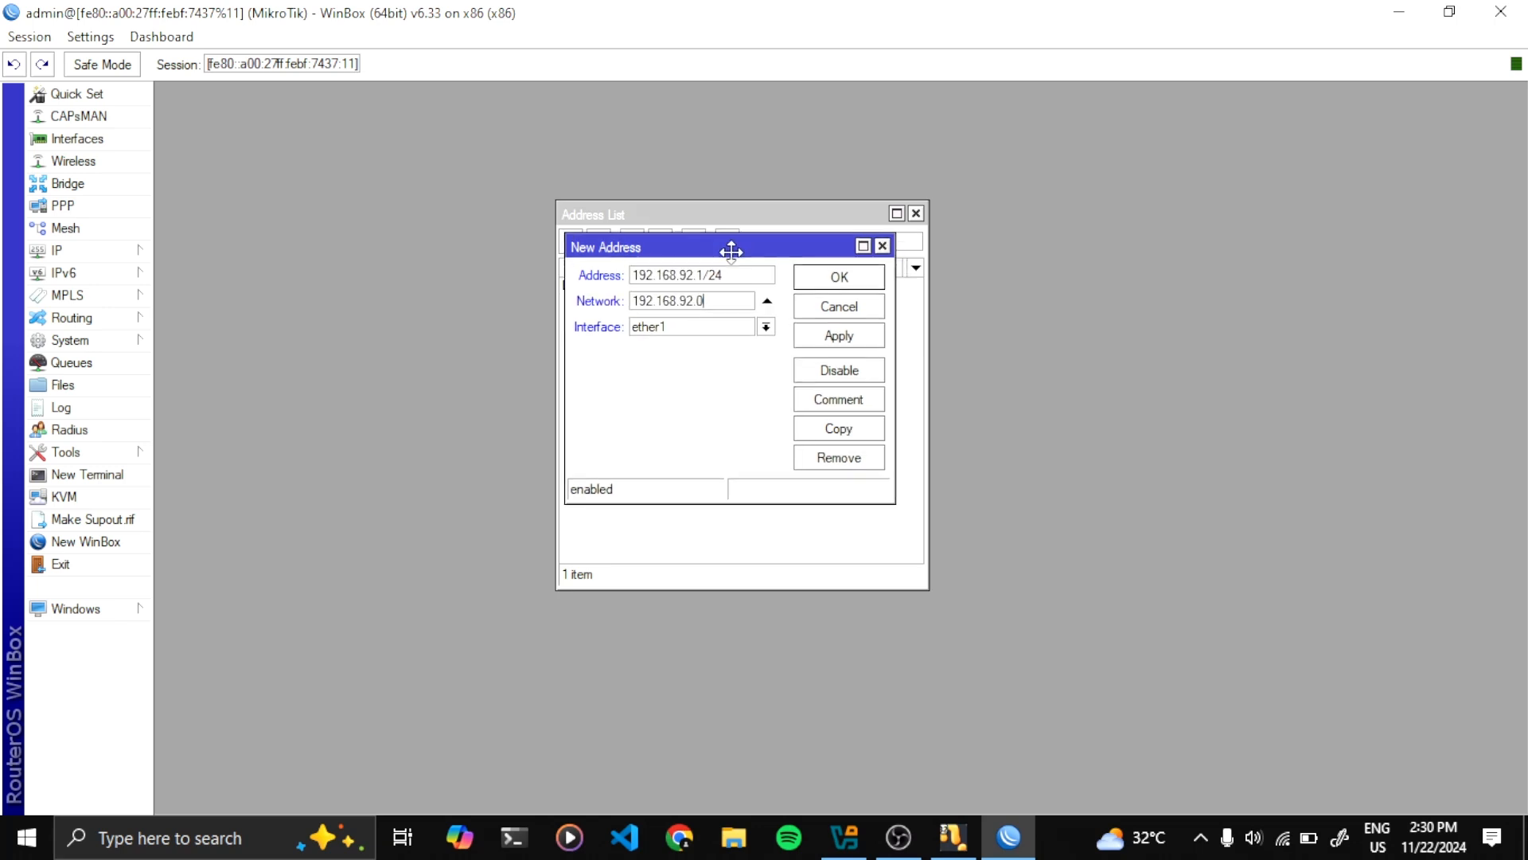
{"action": "left_click", "coordinate": [765, 326]}
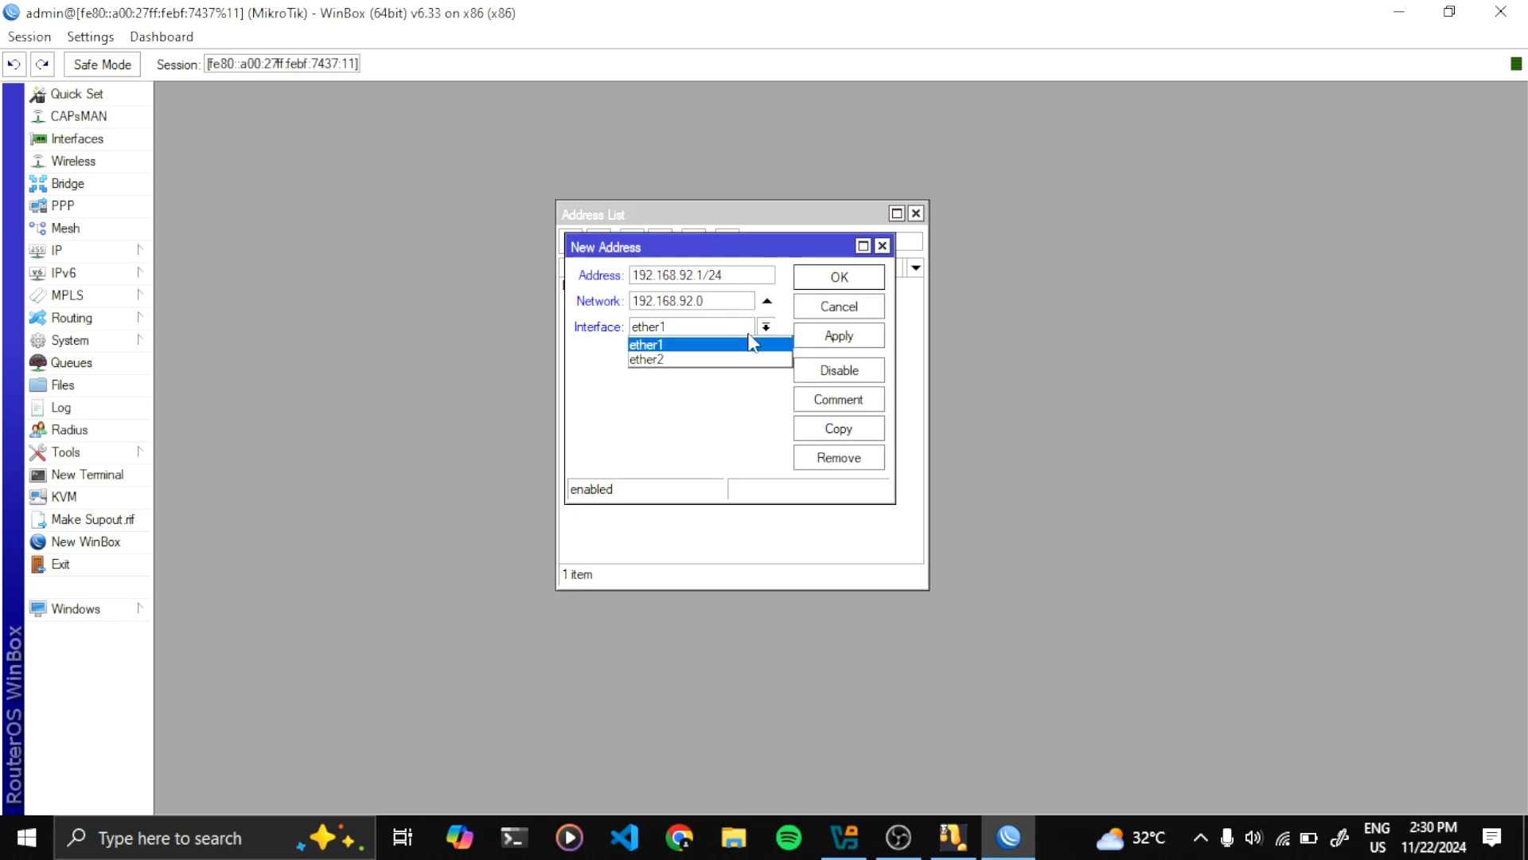
{"action": "left_click", "coordinate": [661, 360]}
{"action": "left_click_drag", "start_coordinate": [641, 248], "coordinate": [769, 325]}
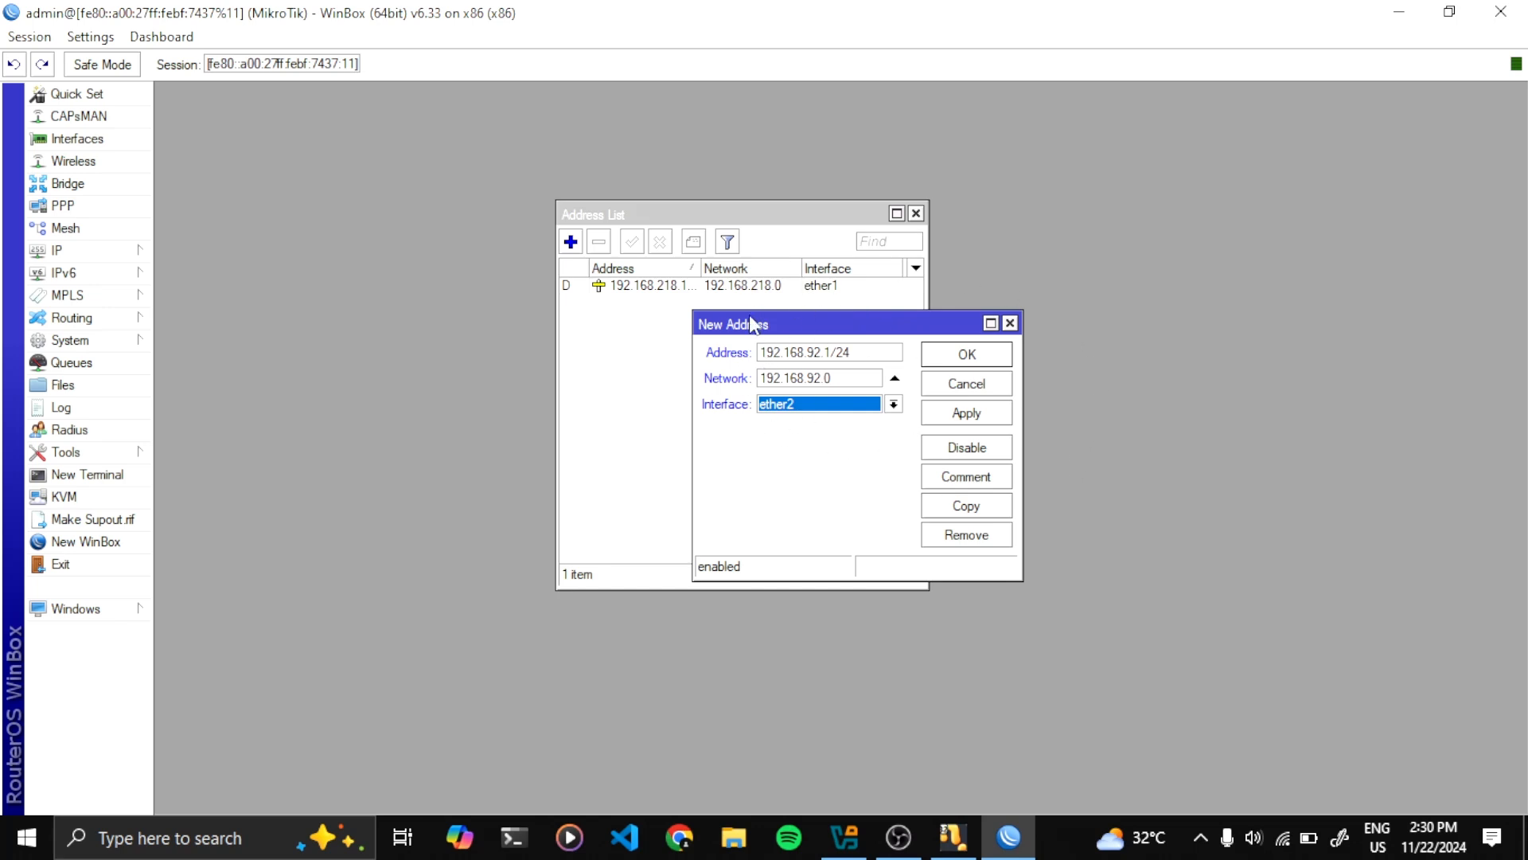
{"action": "left_click", "coordinate": [984, 417]}
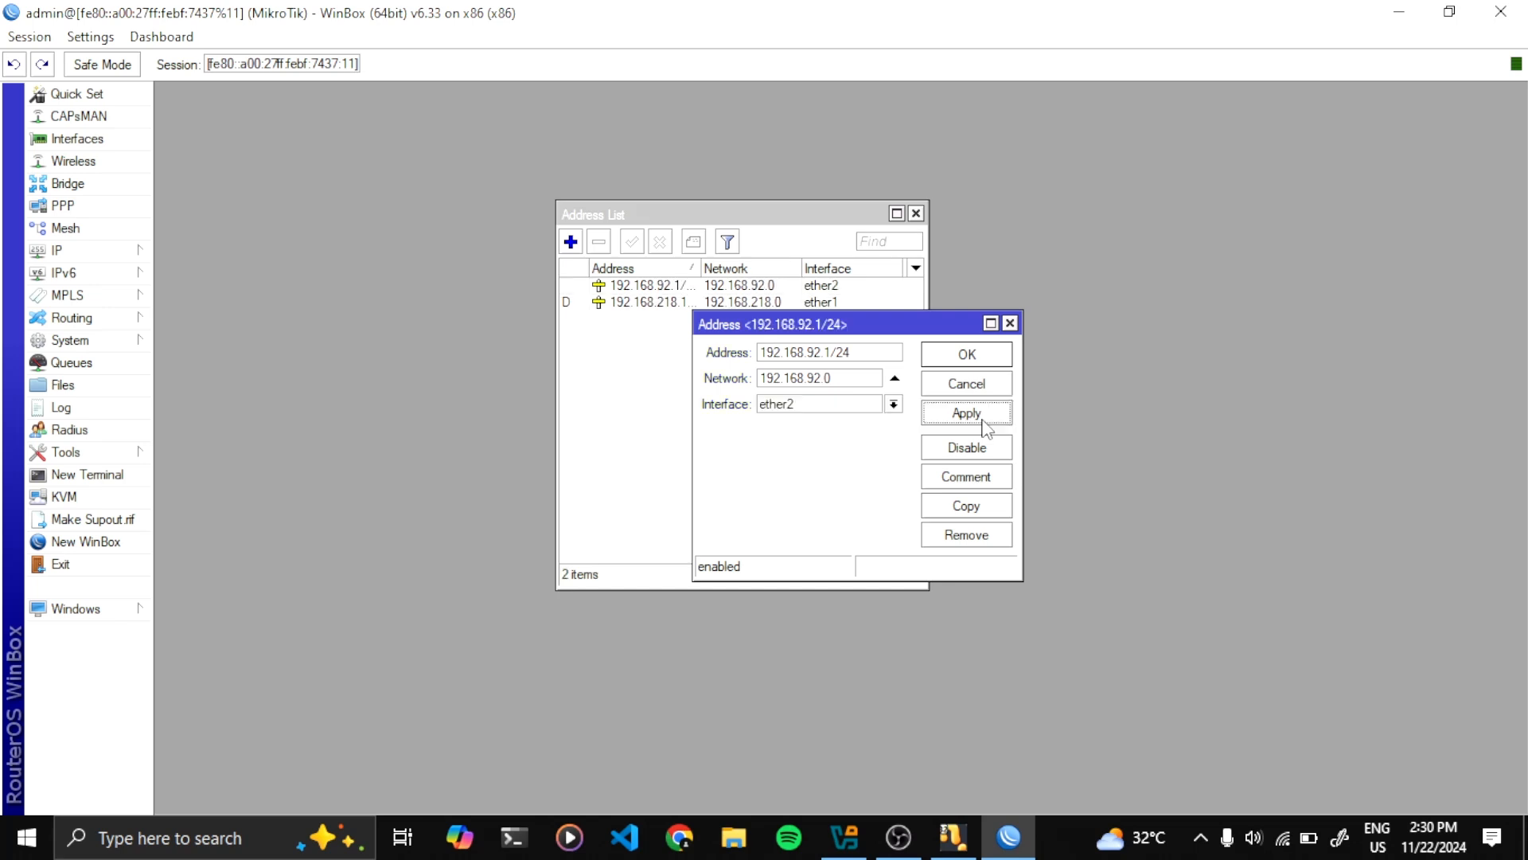
{"action": "left_click", "coordinate": [980, 362]}
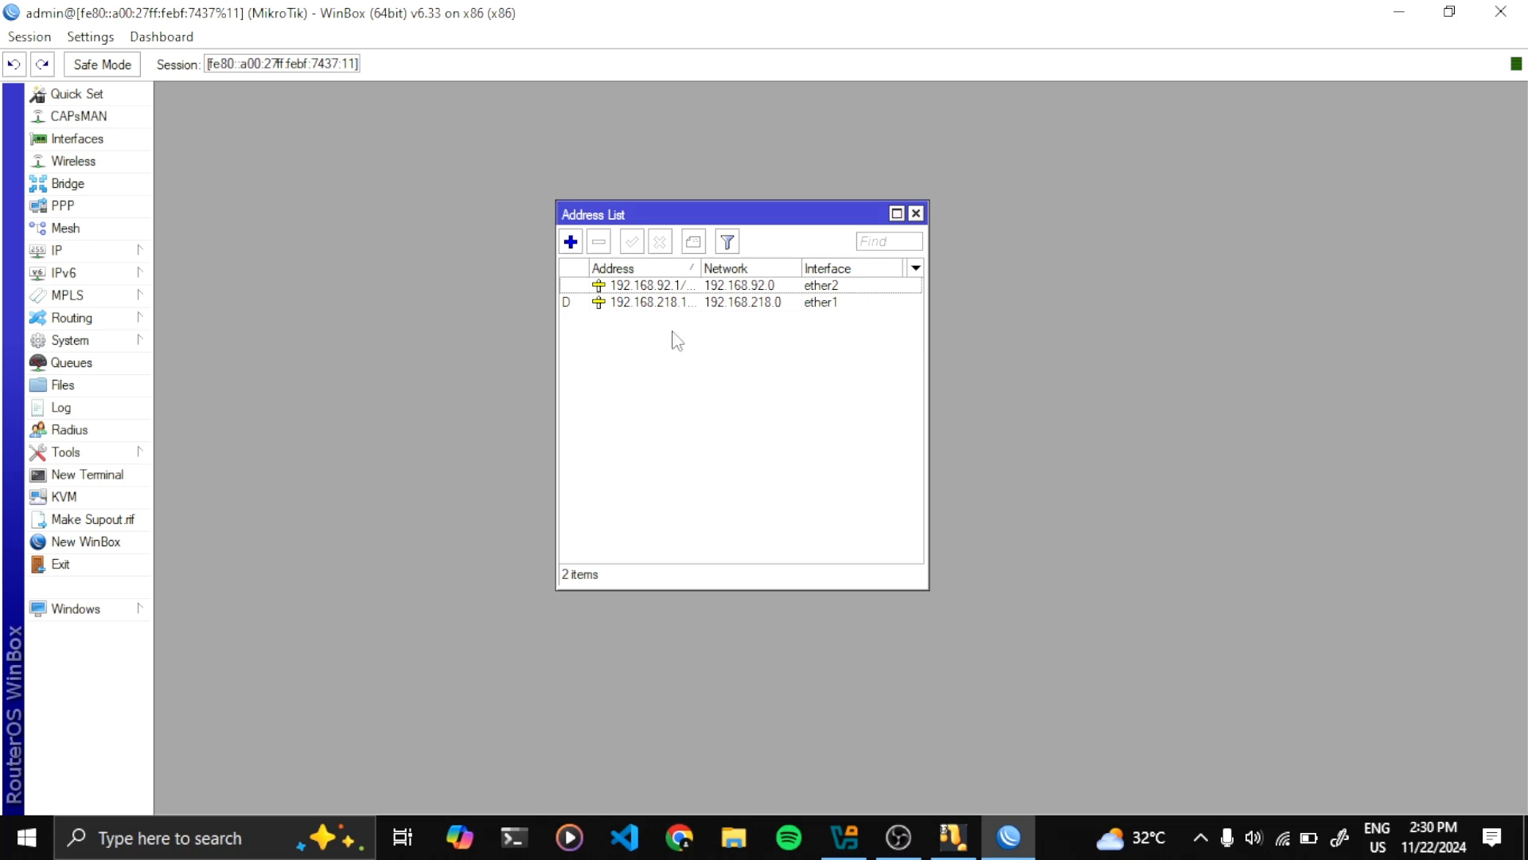
{"action": "left_click", "coordinate": [916, 214]}
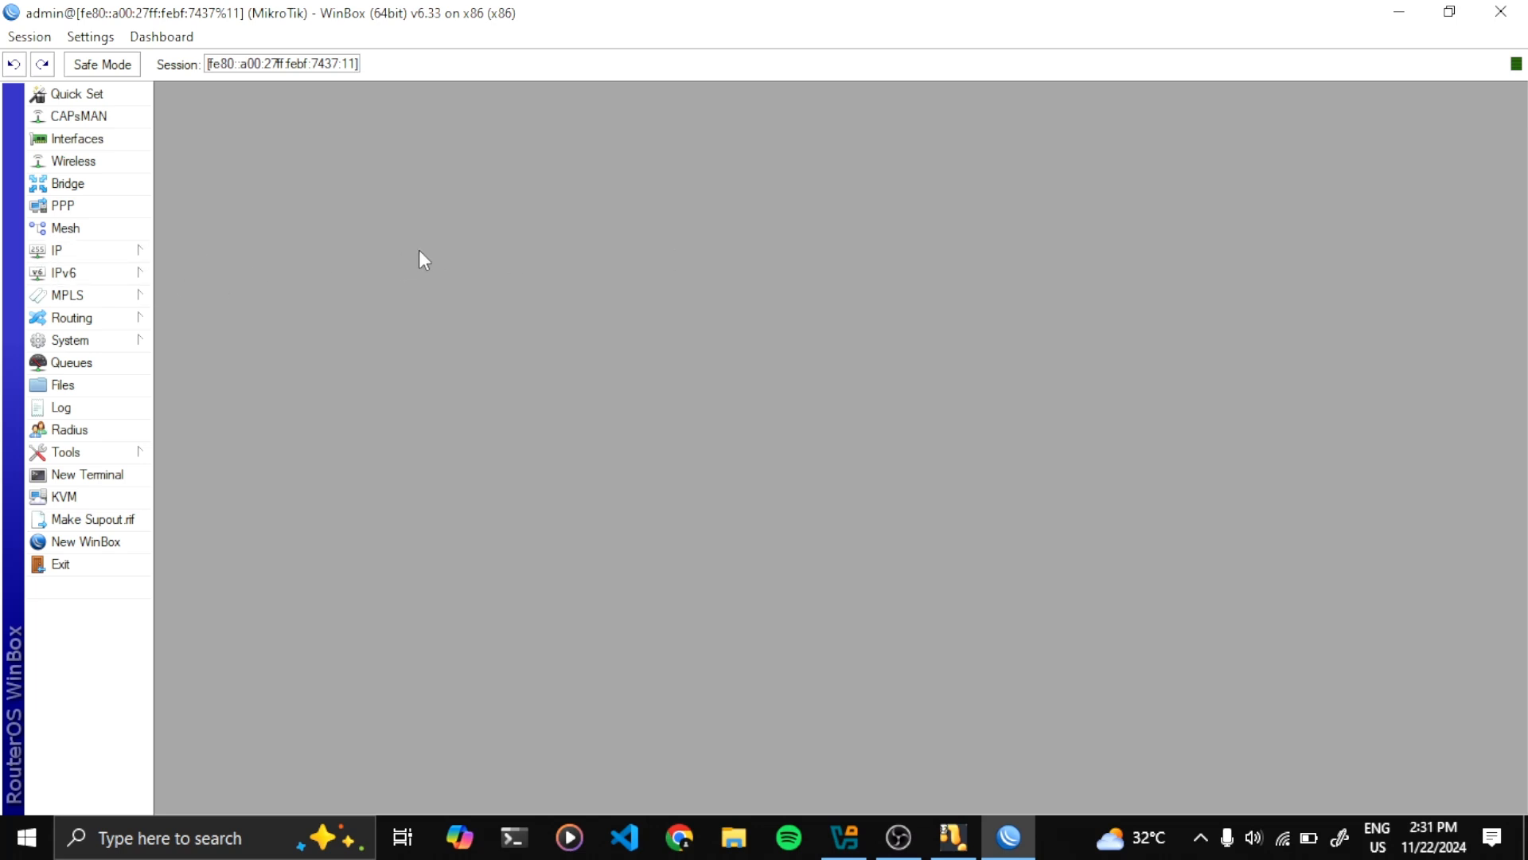
Open DHCP Server, start DHCP Setup, and choose ether2 as the interface
{"action": "left_click", "coordinate": [131, 255]}
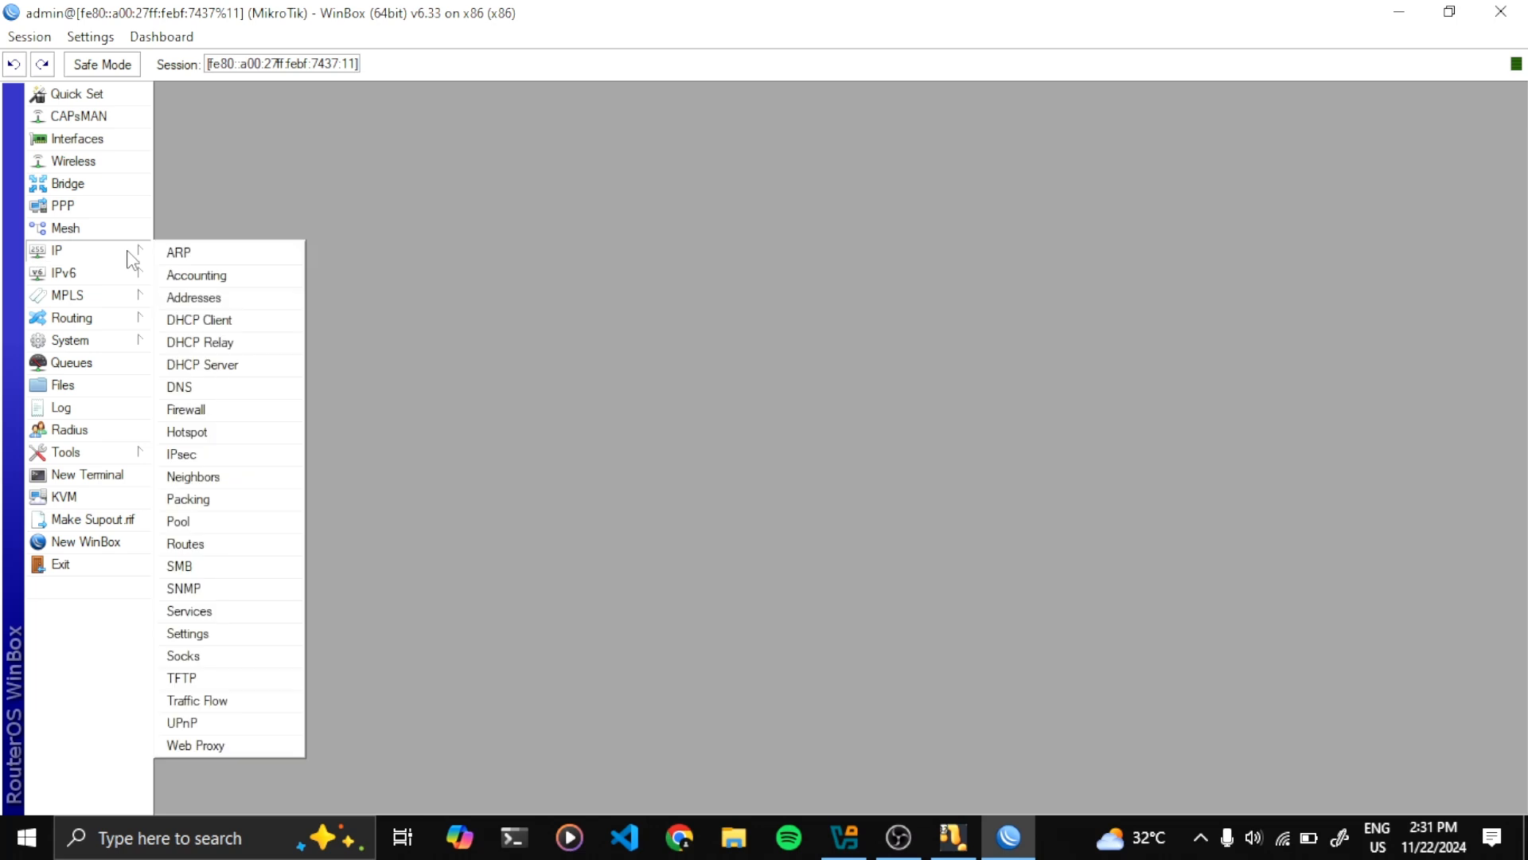
{"action": "left_click", "coordinate": [201, 365]}
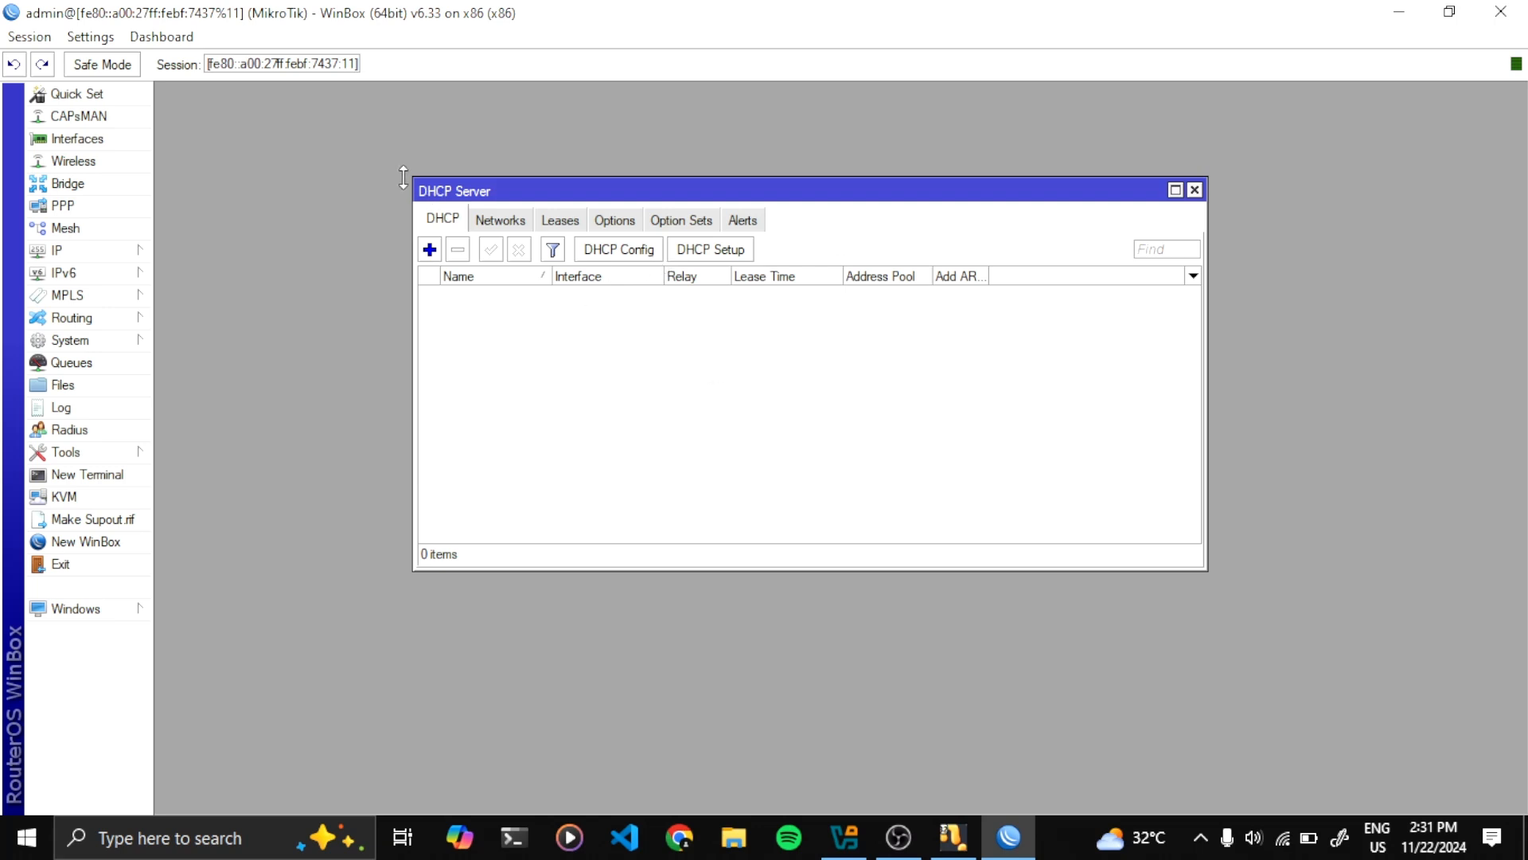
{"action": "left_click_drag", "start_coordinate": [404, 177], "coordinate": [431, 198]}
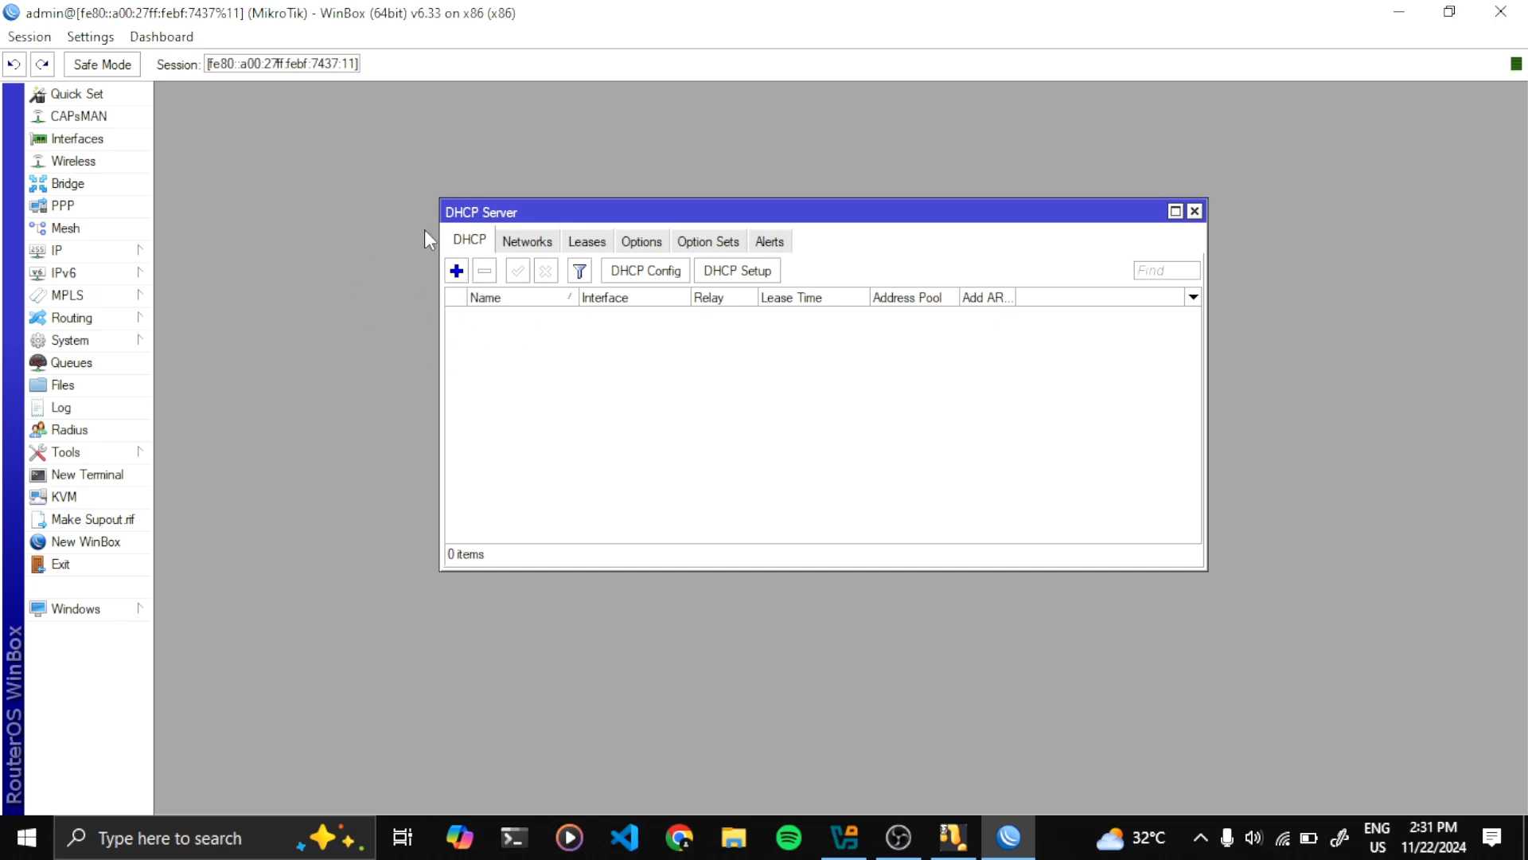
{"action": "left_click", "coordinate": [757, 273]}
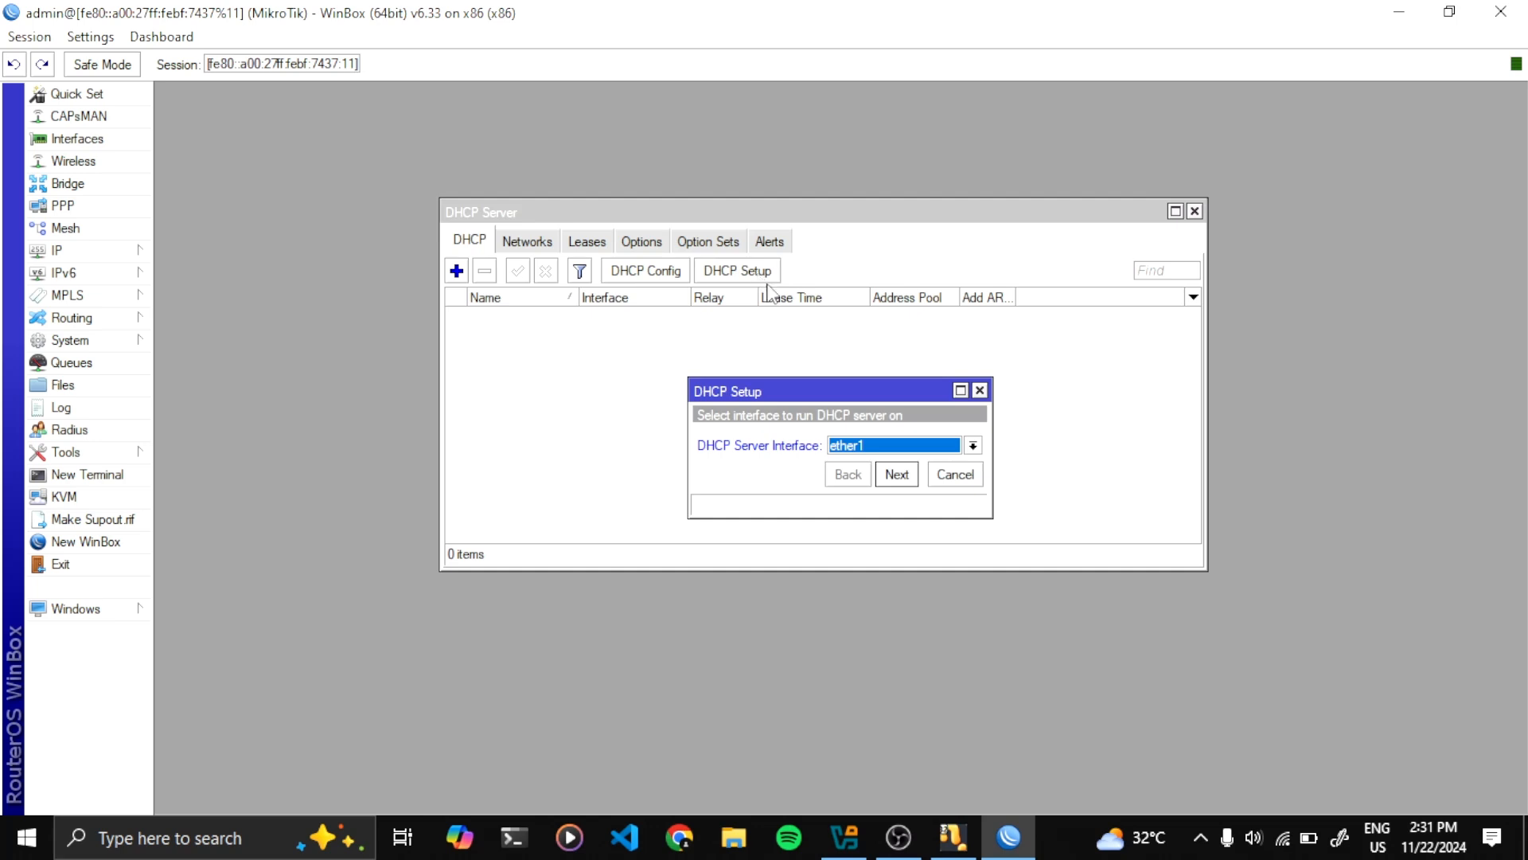
{"action": "left_click_drag", "start_coordinate": [824, 387], "coordinate": [774, 294]}
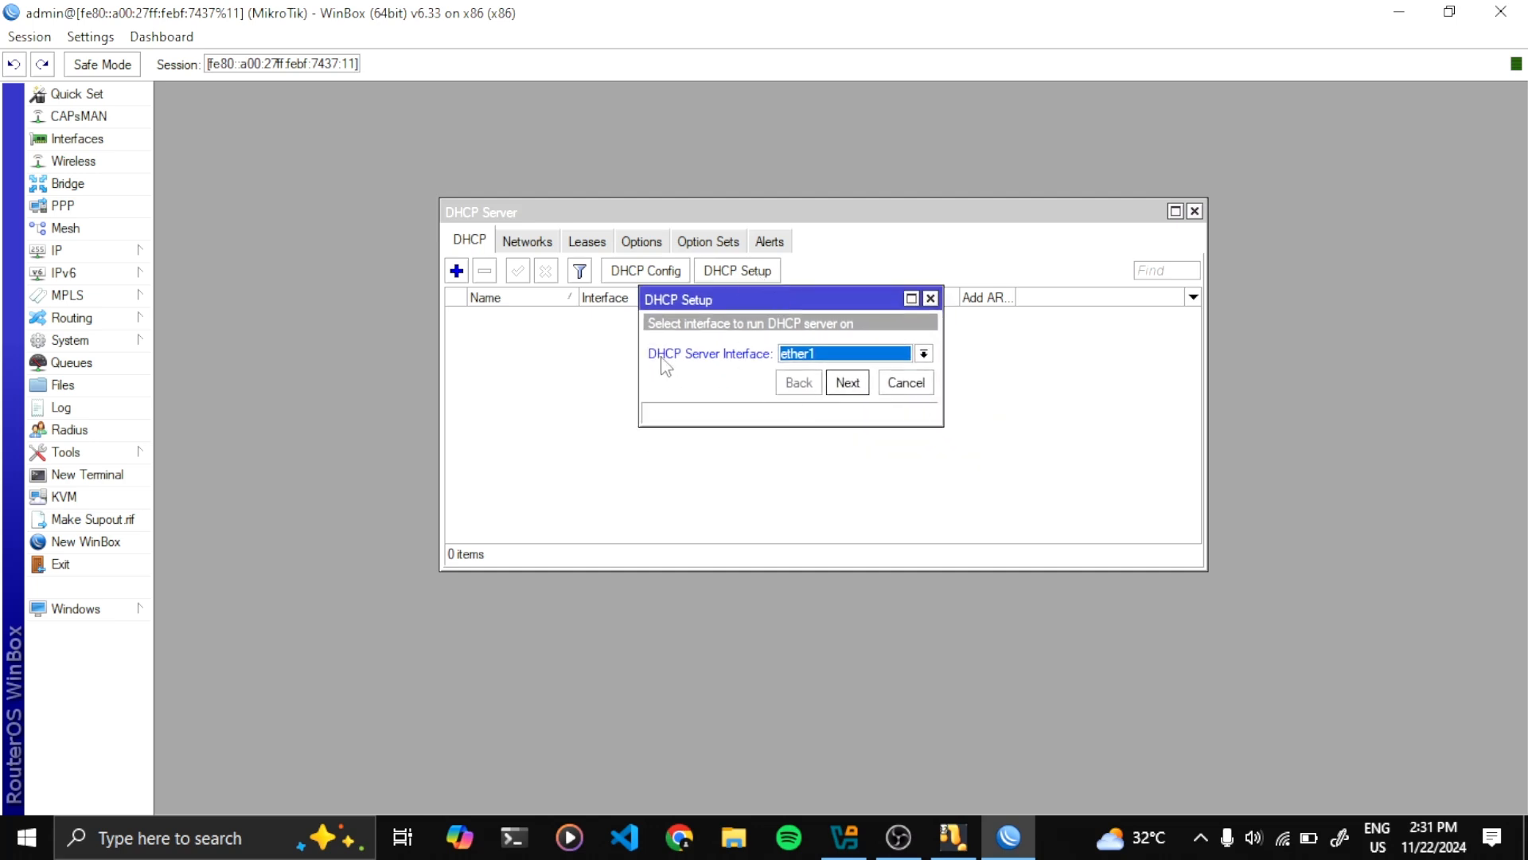
{"action": "left_click", "coordinate": [898, 356]}
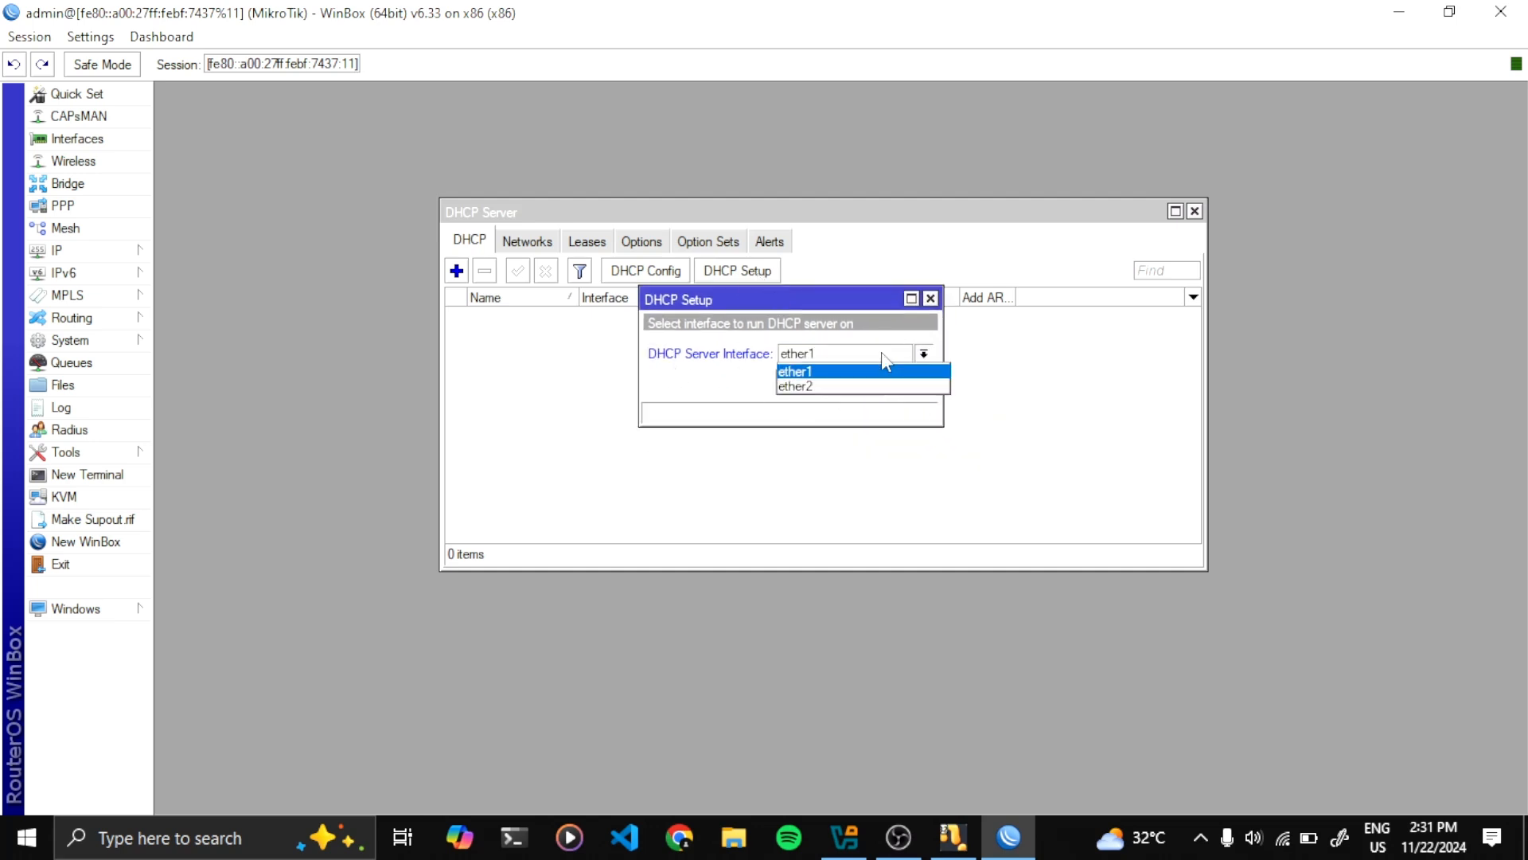
{"action": "left_click", "coordinate": [830, 386]}
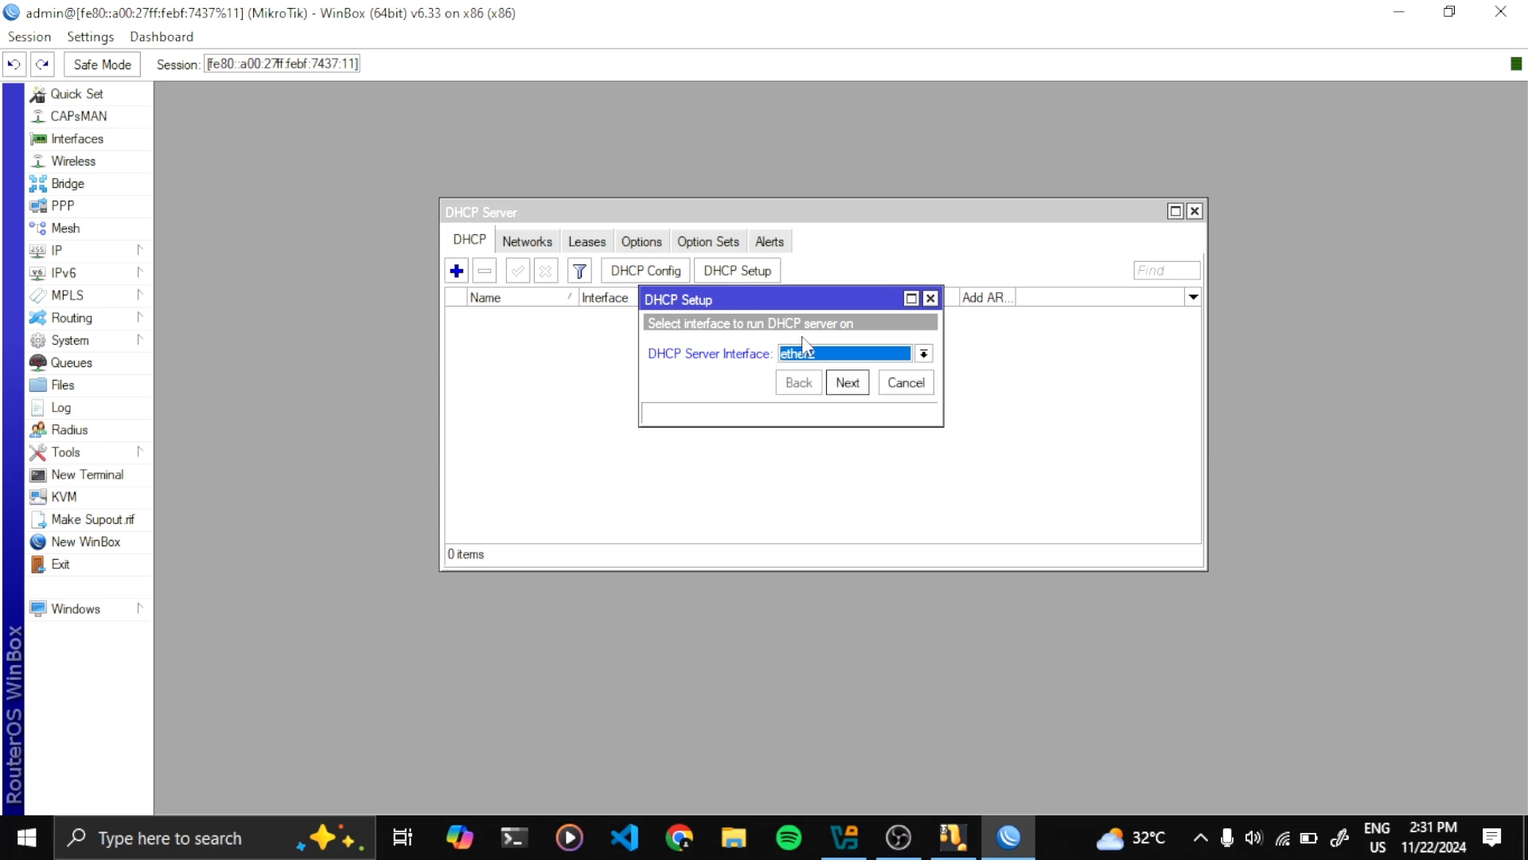
Accept gateway 192.168.92.1, DNS 192.168.218.42 and 00:10:00 lease, finishing setup and closing the window
{"action": "mouse_move", "coordinate": [772, 303]}
{"action": "left_mouse_down"}
{"action": "mouse_move", "coordinate": [637, 291]}
{"action": "mouse_move", "coordinate": [788, 291]}
{"action": "left_mouse_up"}
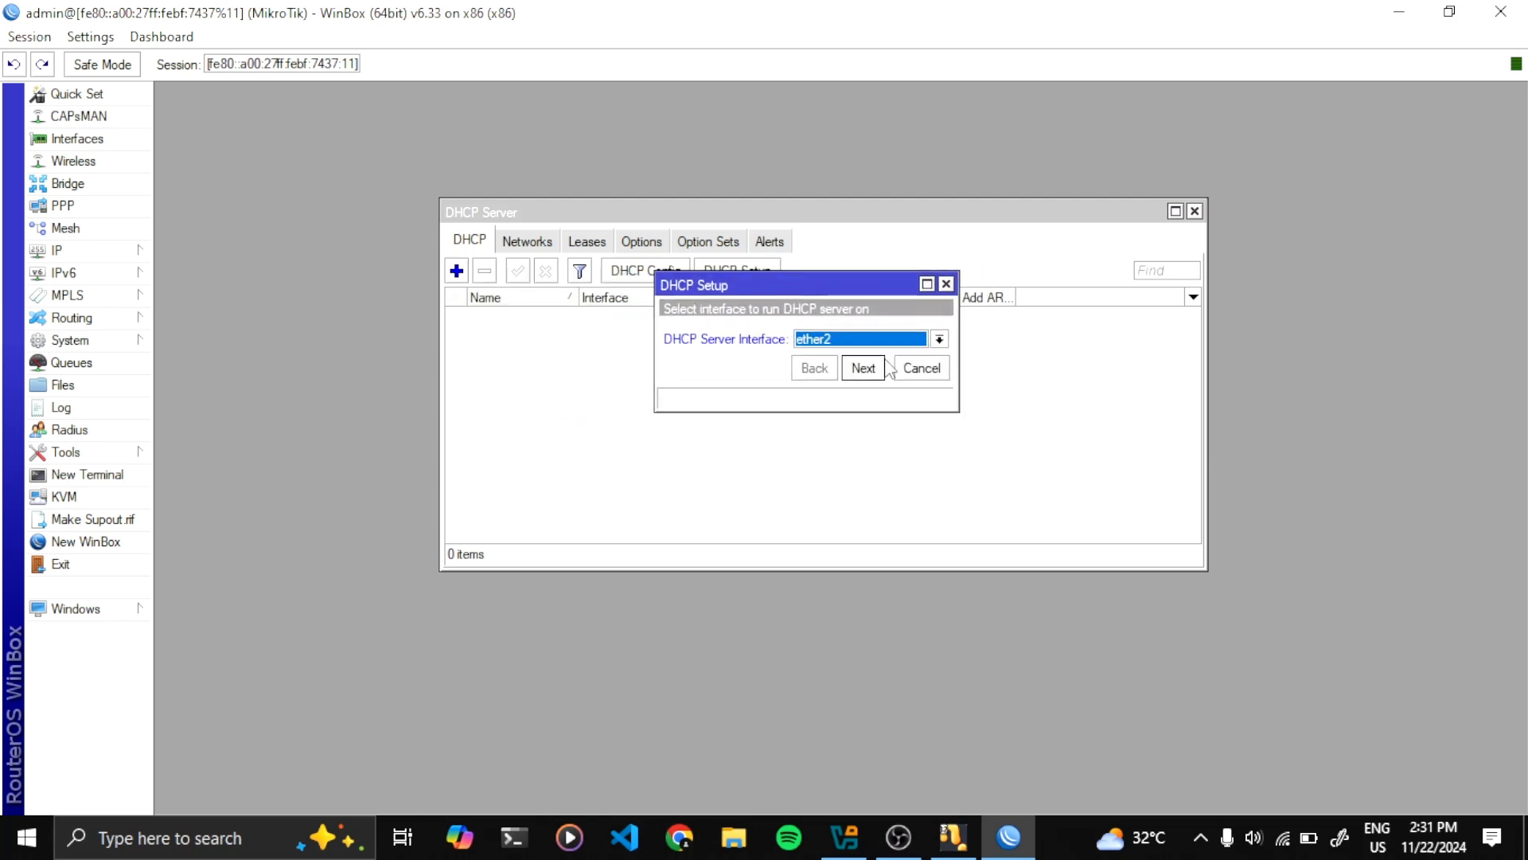
{"action": "left_click", "coordinate": [866, 368]}
{"action": "left_click", "coordinate": [874, 370]}
{"action": "left_click", "coordinate": [874, 370]}
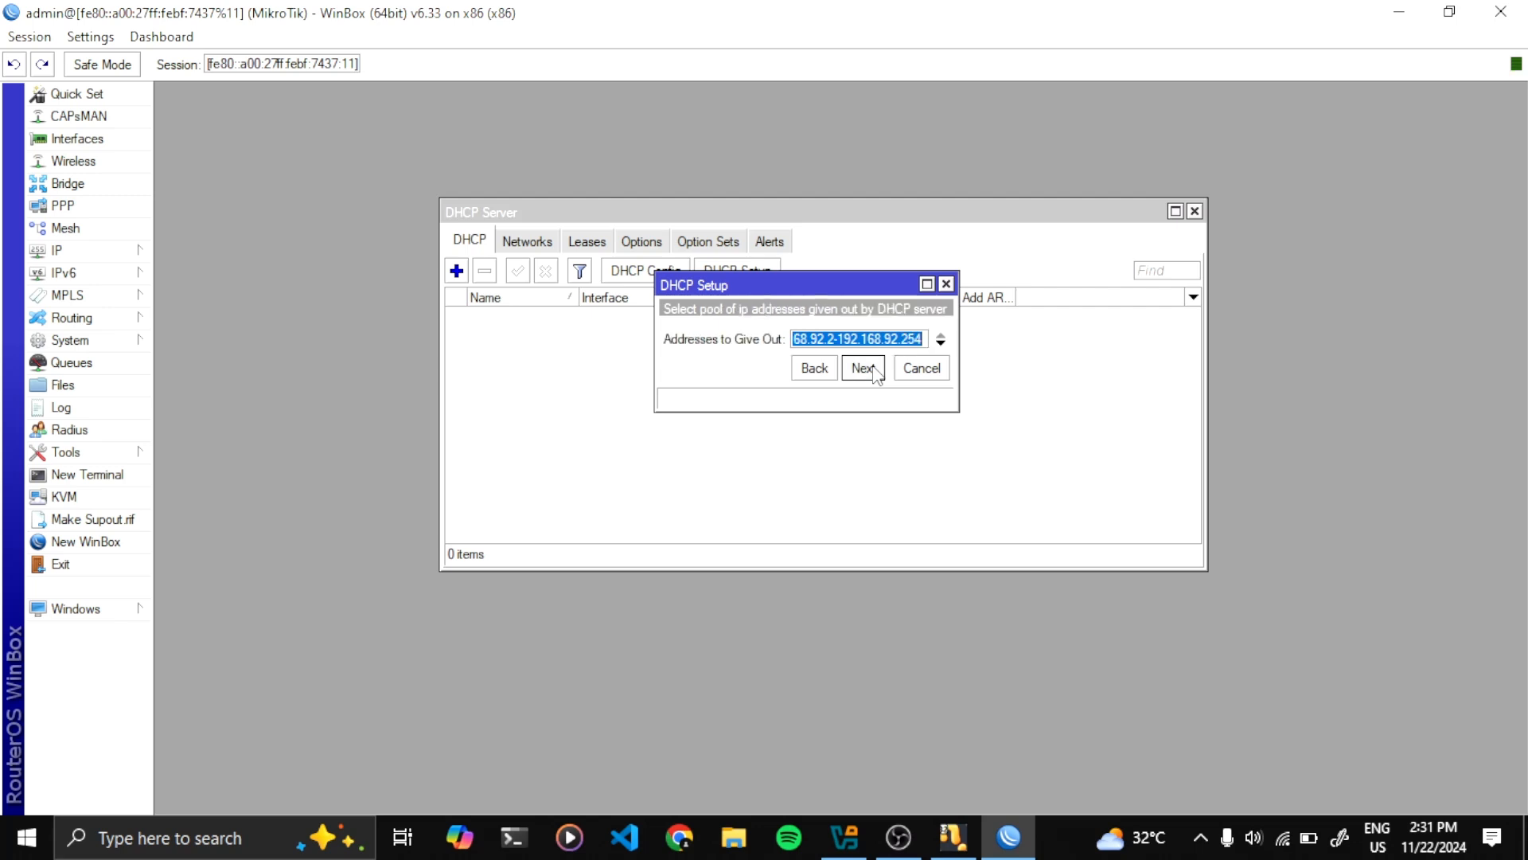
{"action": "left_click", "coordinate": [874, 369]}
{"action": "left_click", "coordinate": [874, 370]}
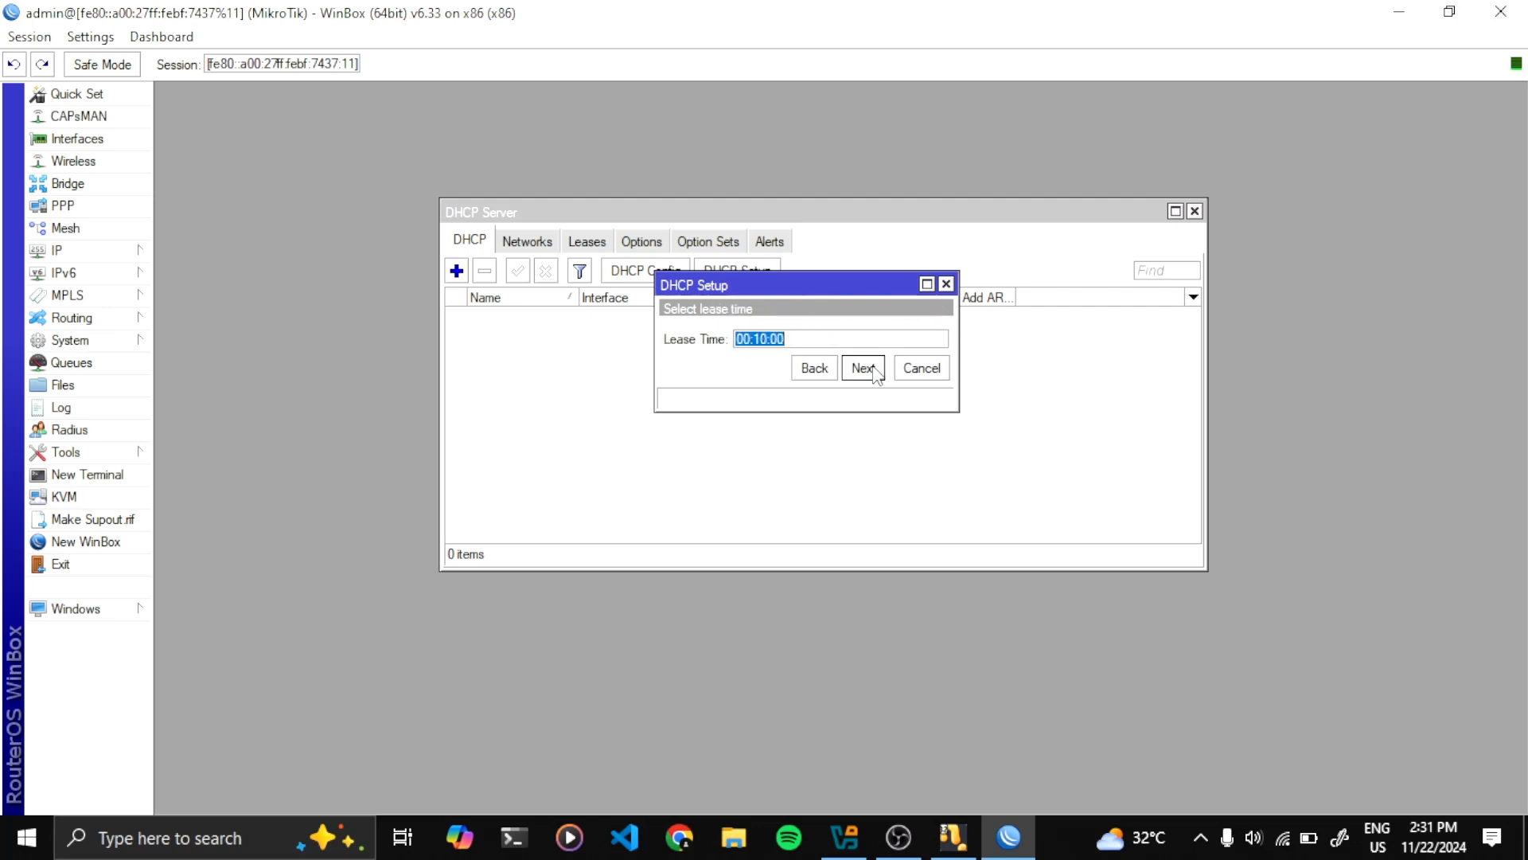
{"action": "left_click", "coordinate": [874, 369]}
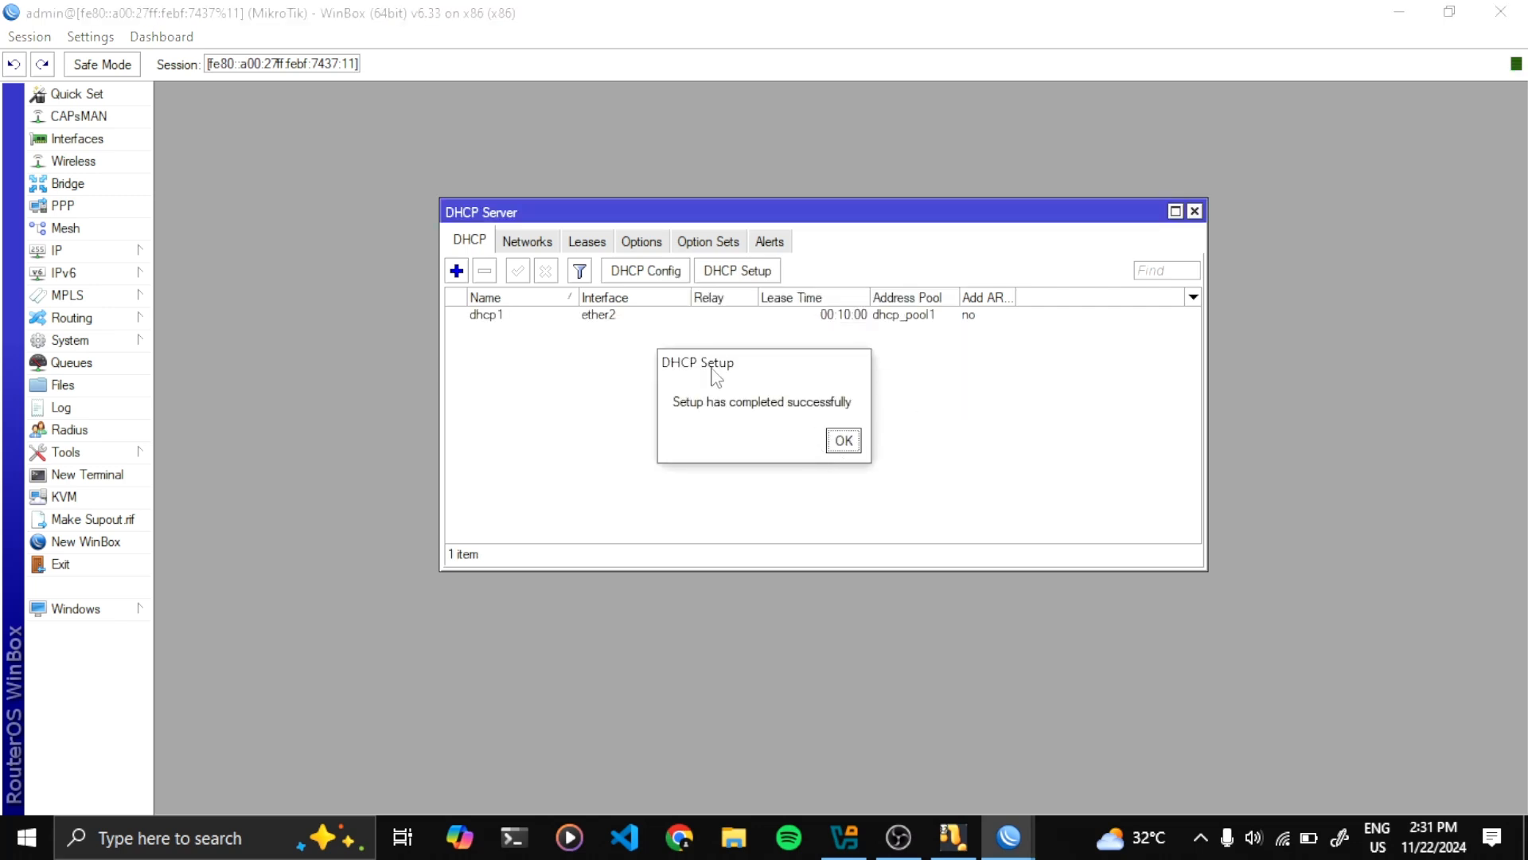
{"action": "left_click_drag", "start_coordinate": [743, 372], "coordinate": [718, 302]}
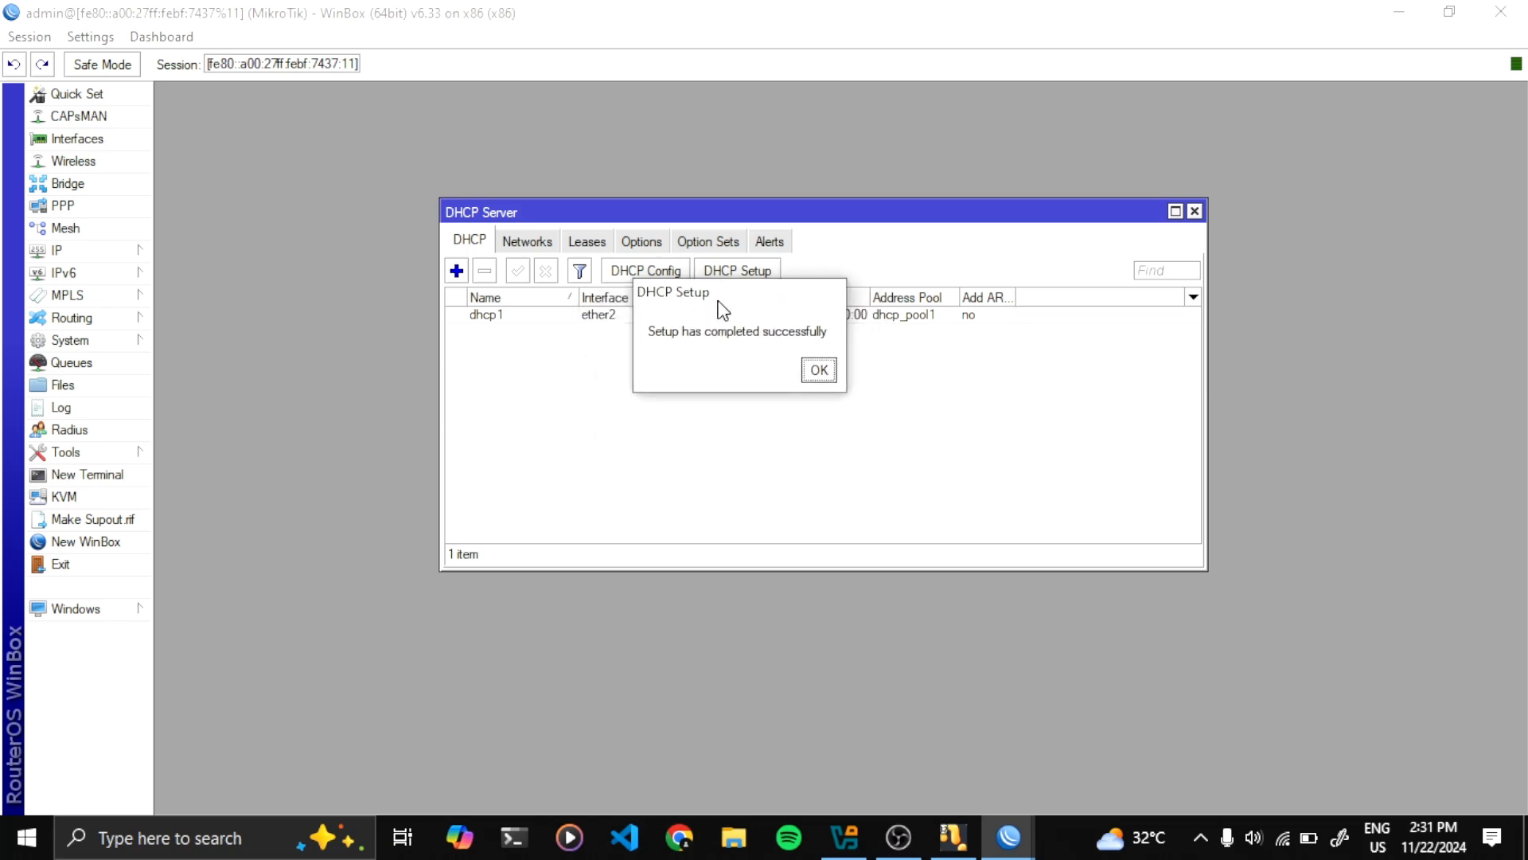
{"action": "left_click", "coordinate": [819, 369]}
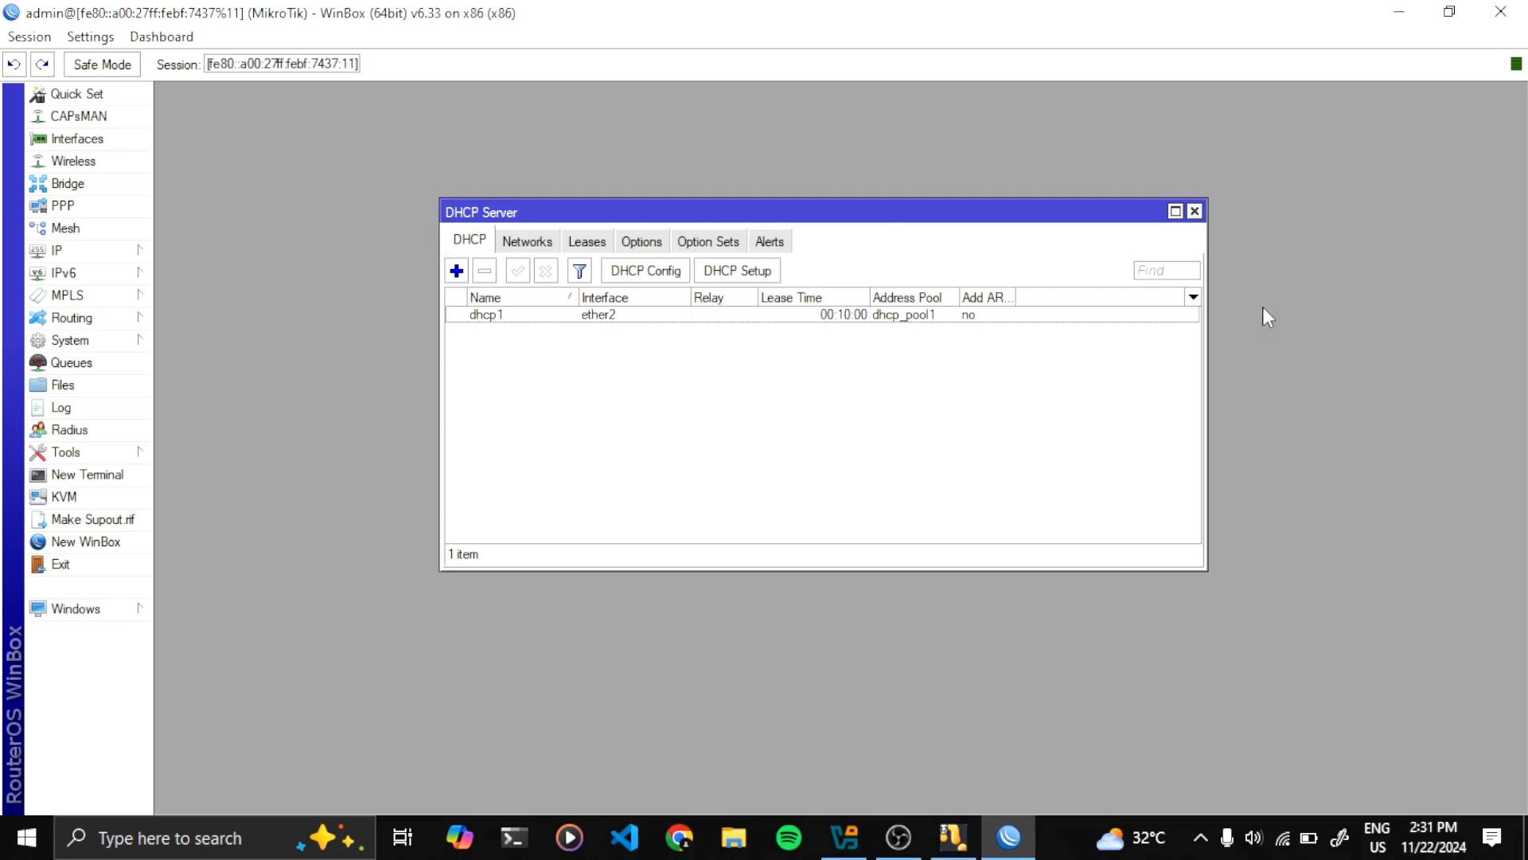
{"action": "left_click", "coordinate": [1195, 212]}
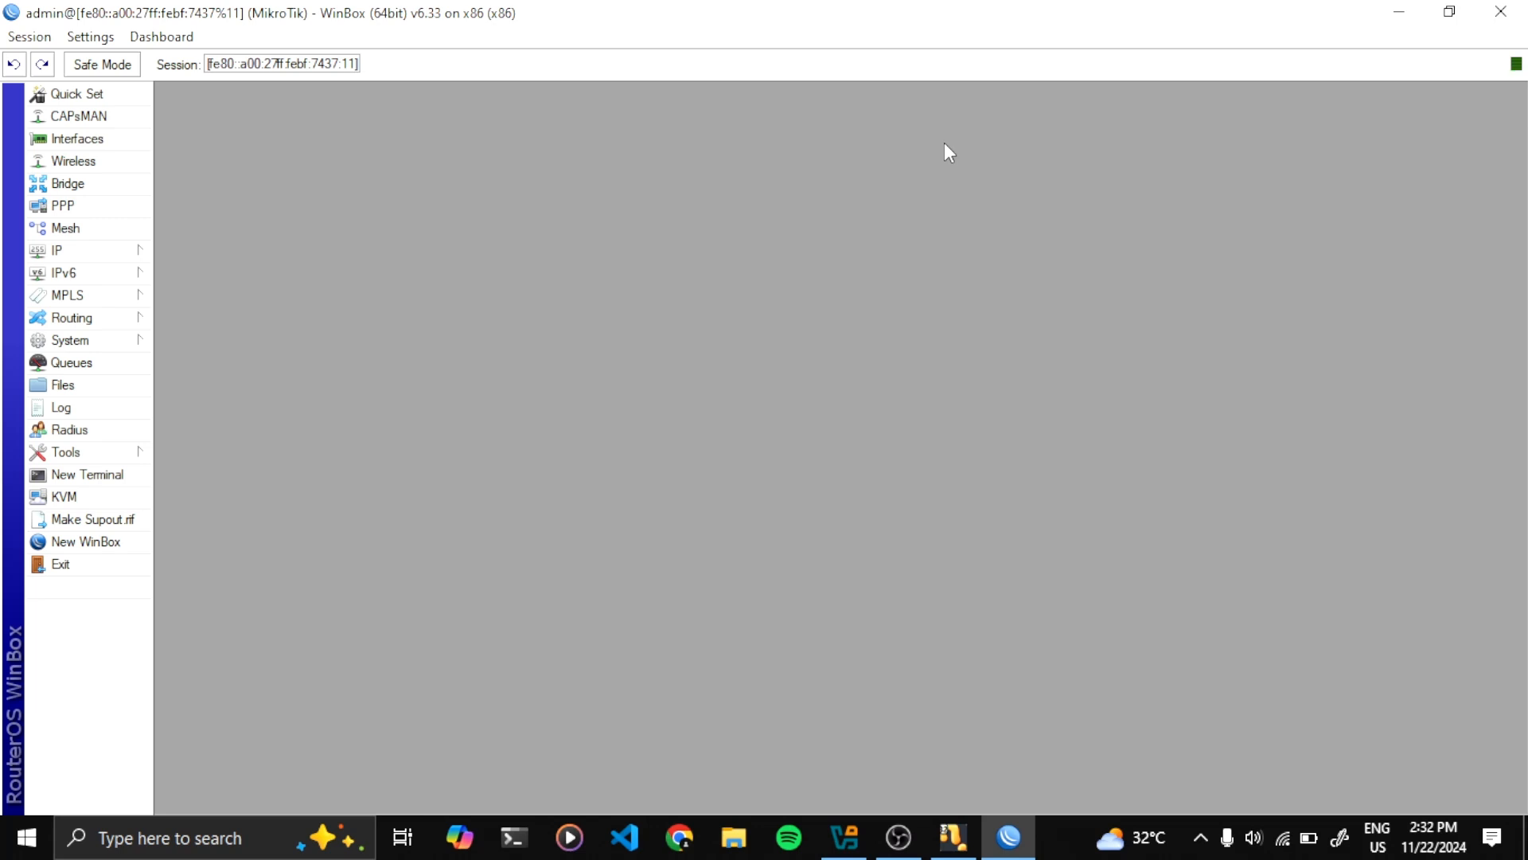
Create a new firewall NAT rule with chain srcnat and out interface ether1
{"action": "left_click", "coordinate": [129, 253]}
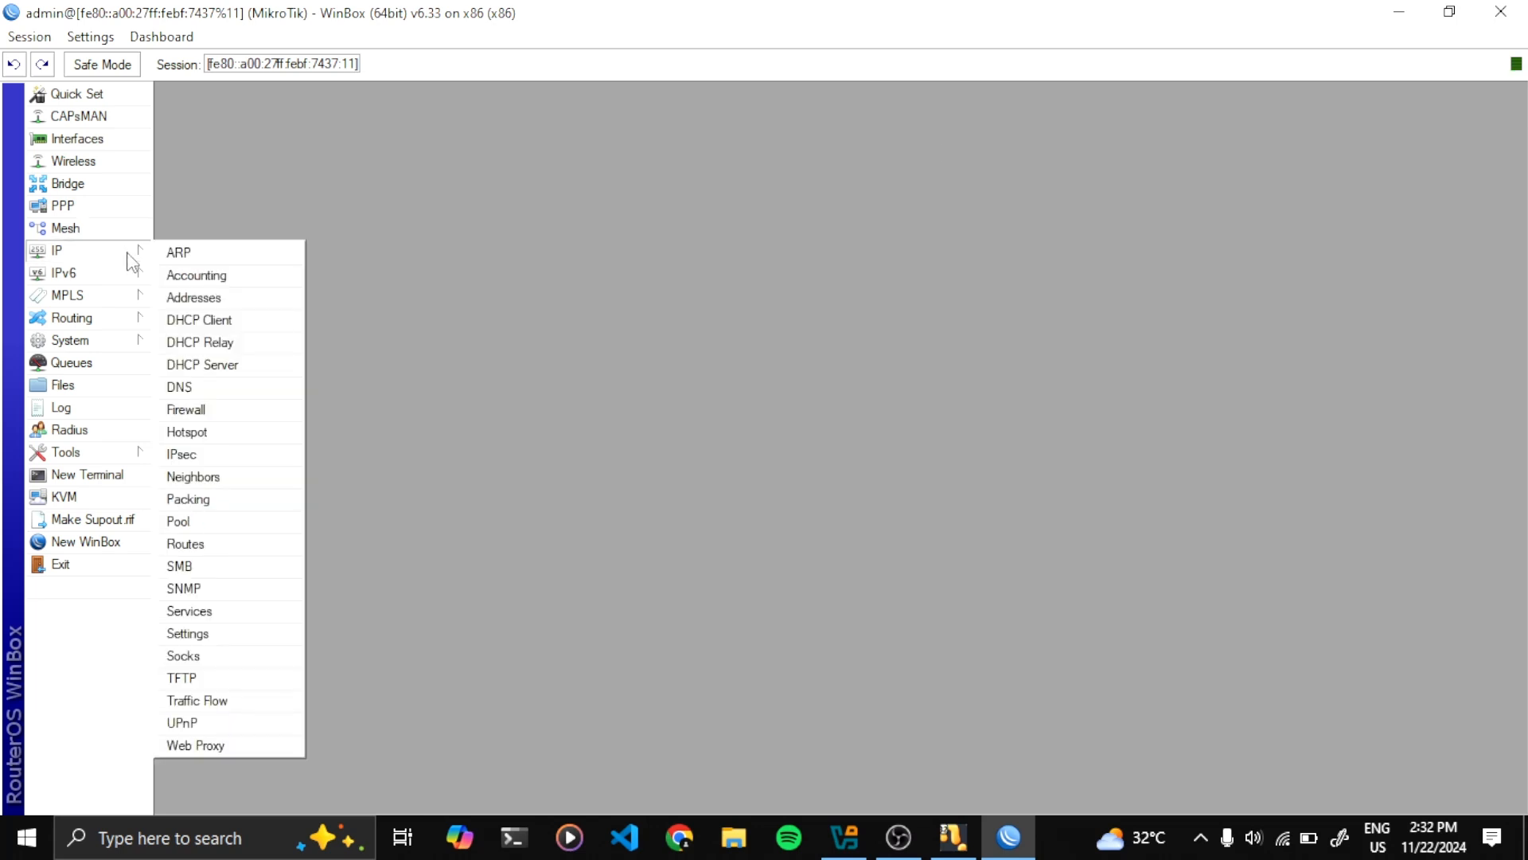
{"action": "left_click", "coordinate": [218, 412]}
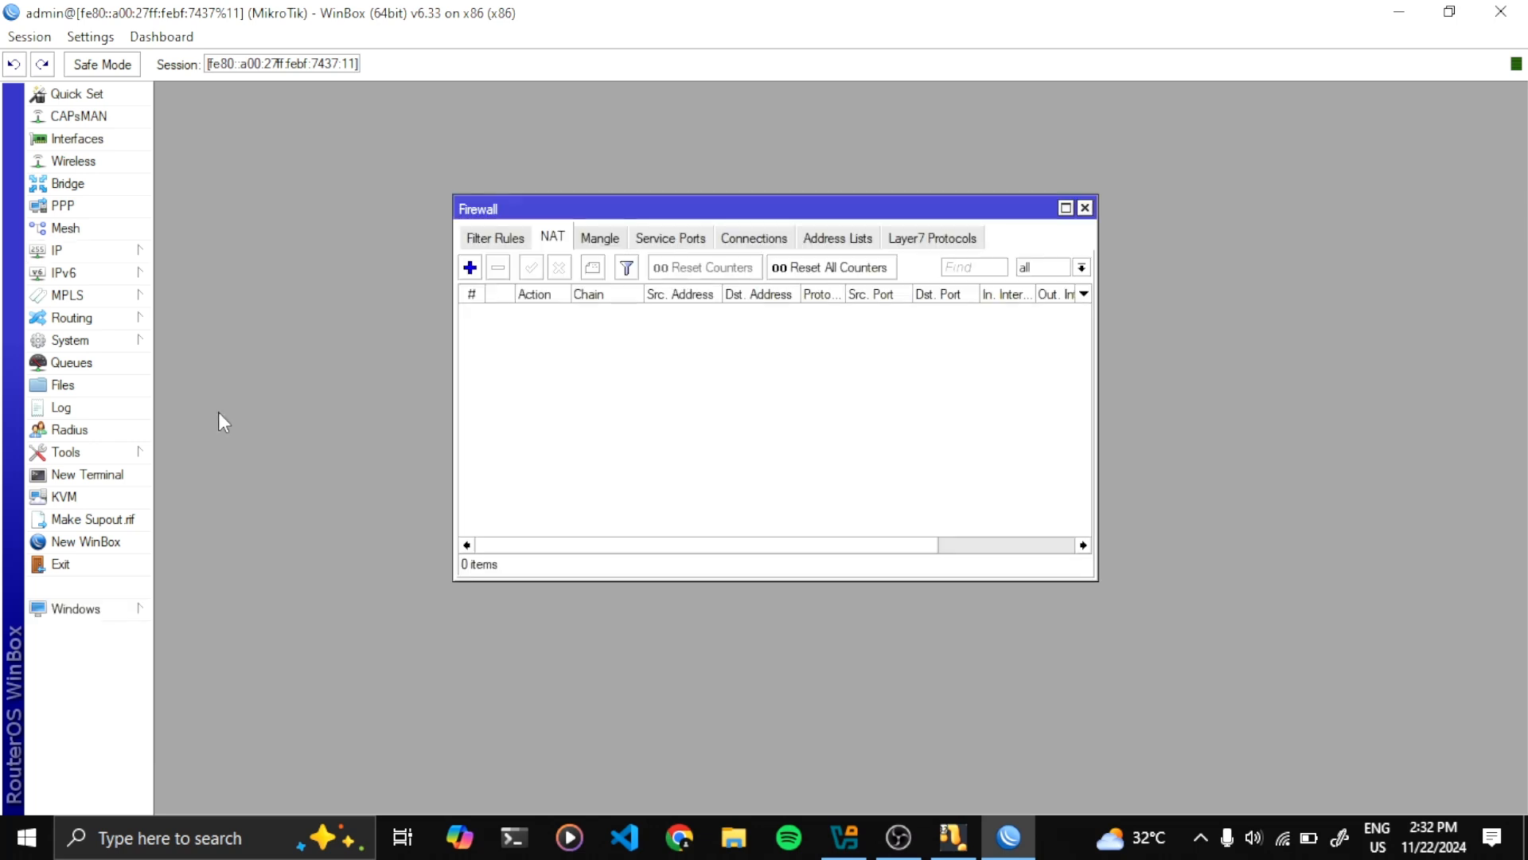
{"action": "left_click", "coordinate": [601, 239]}
{"action": "left_click", "coordinate": [553, 238]}
{"action": "left_click", "coordinate": [470, 268]}
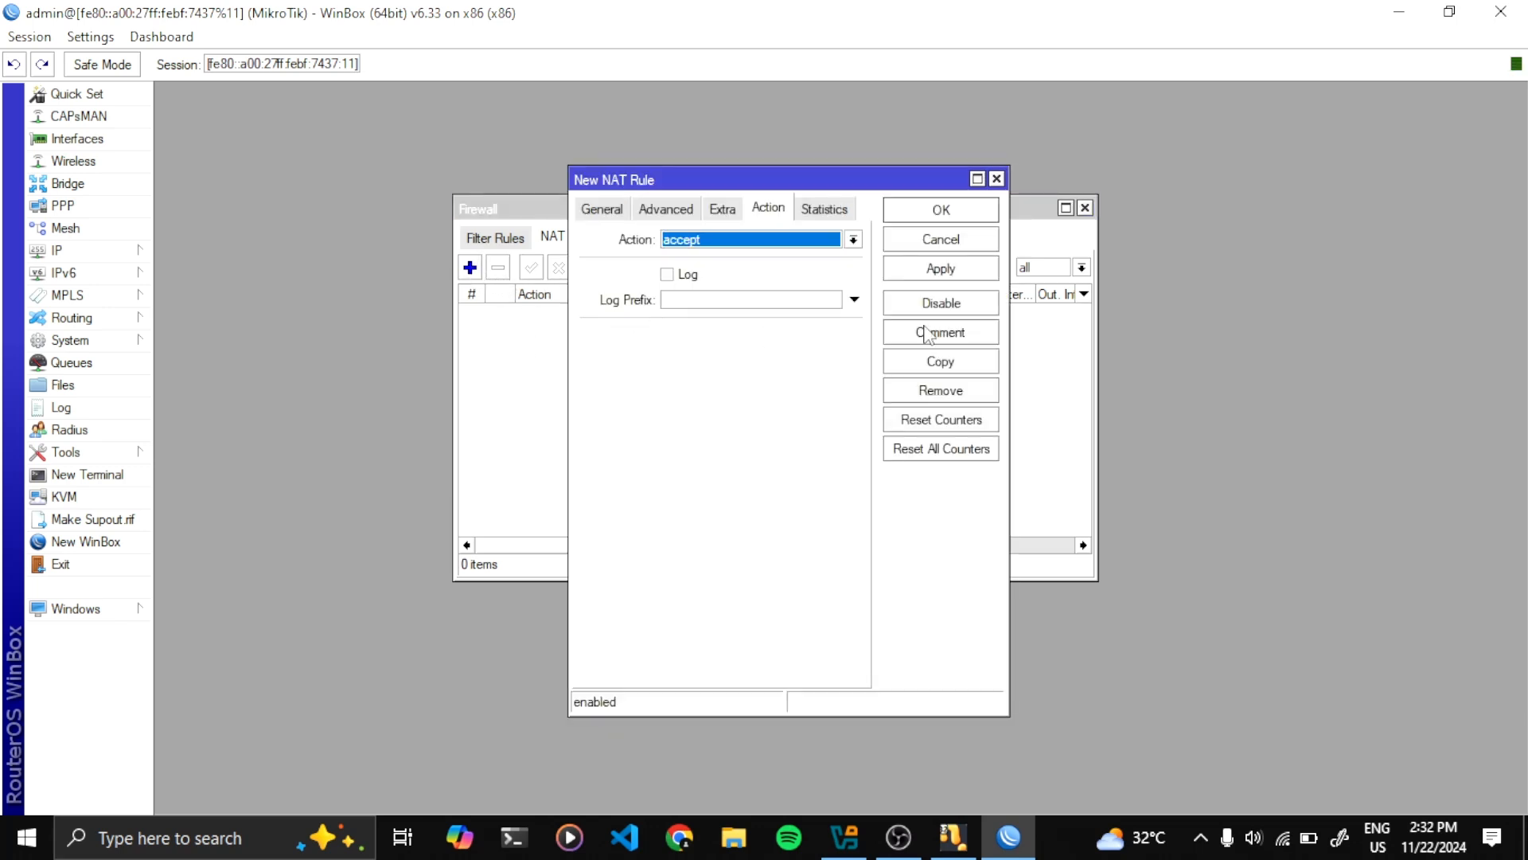
{"action": "left_click", "coordinate": [615, 213]}
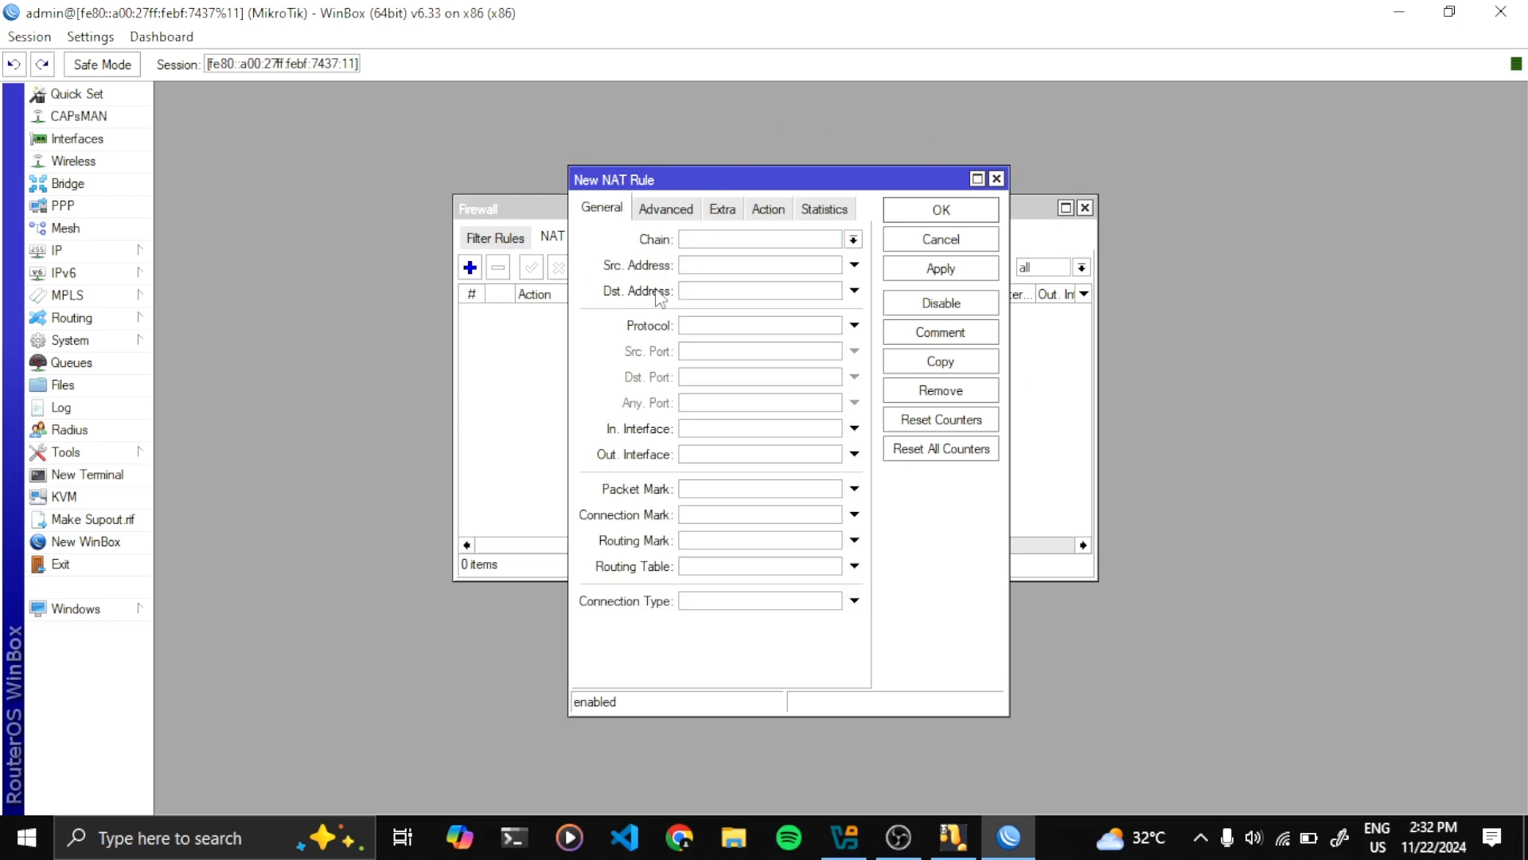
{"action": "left_click", "coordinate": [854, 238]}
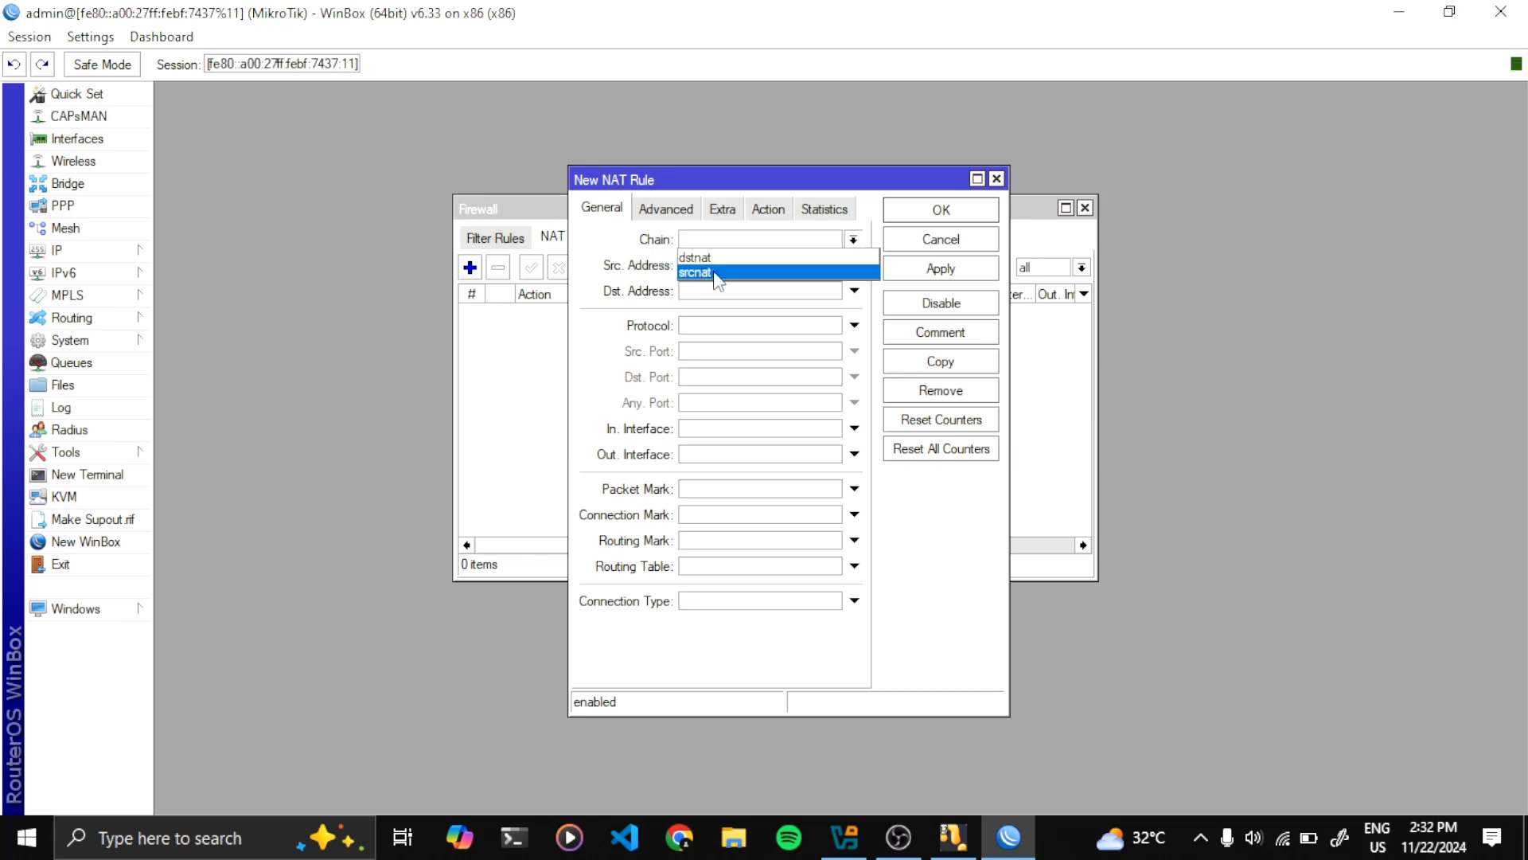
{"action": "left_click", "coordinate": [716, 273]}
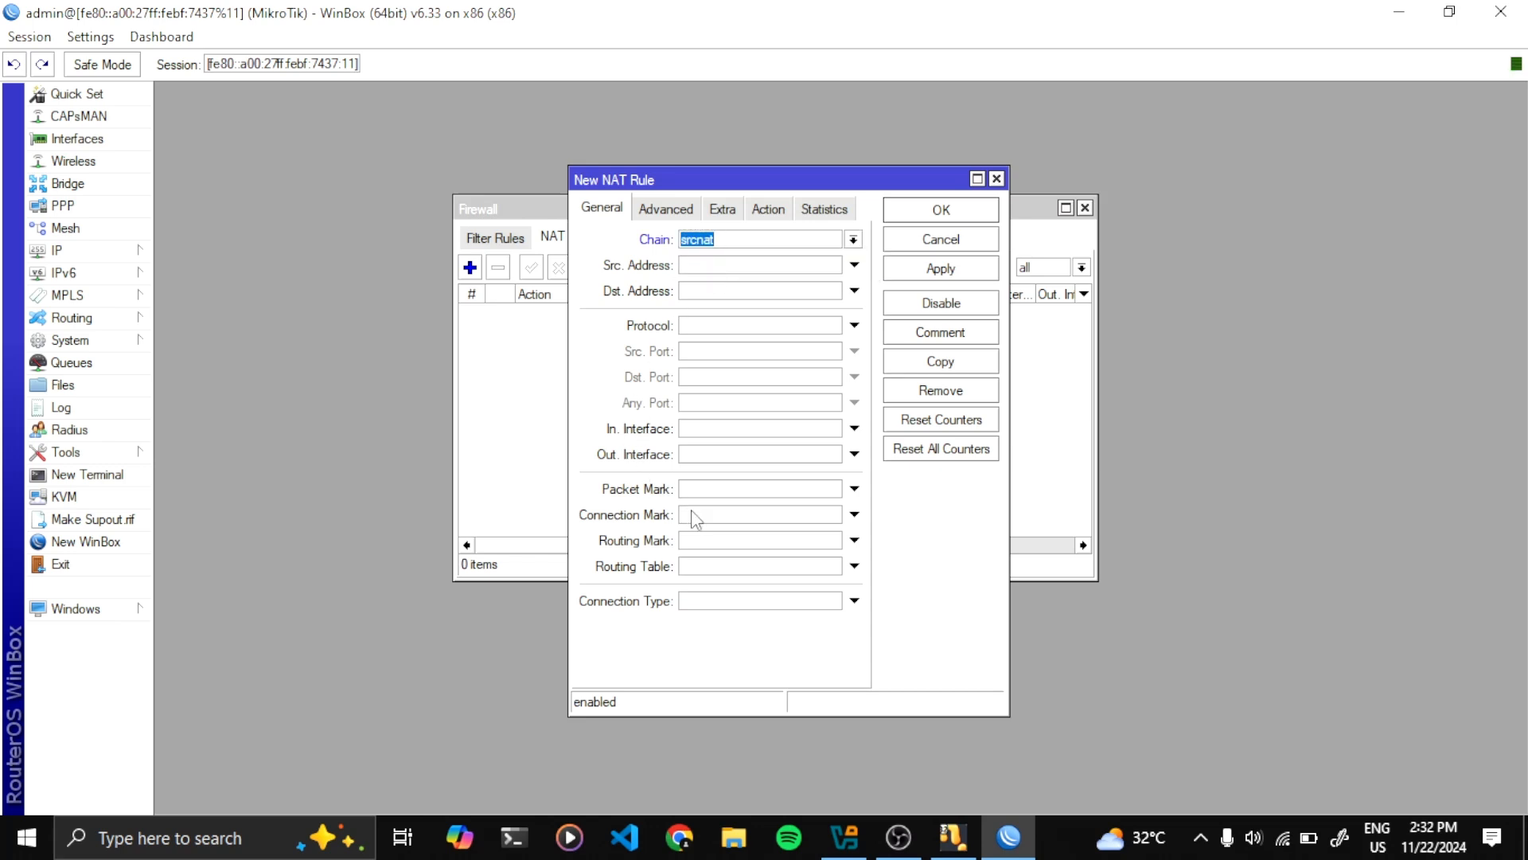
{"action": "left_click", "coordinate": [850, 454]}
{"action": "left_click", "coordinate": [833, 455]}
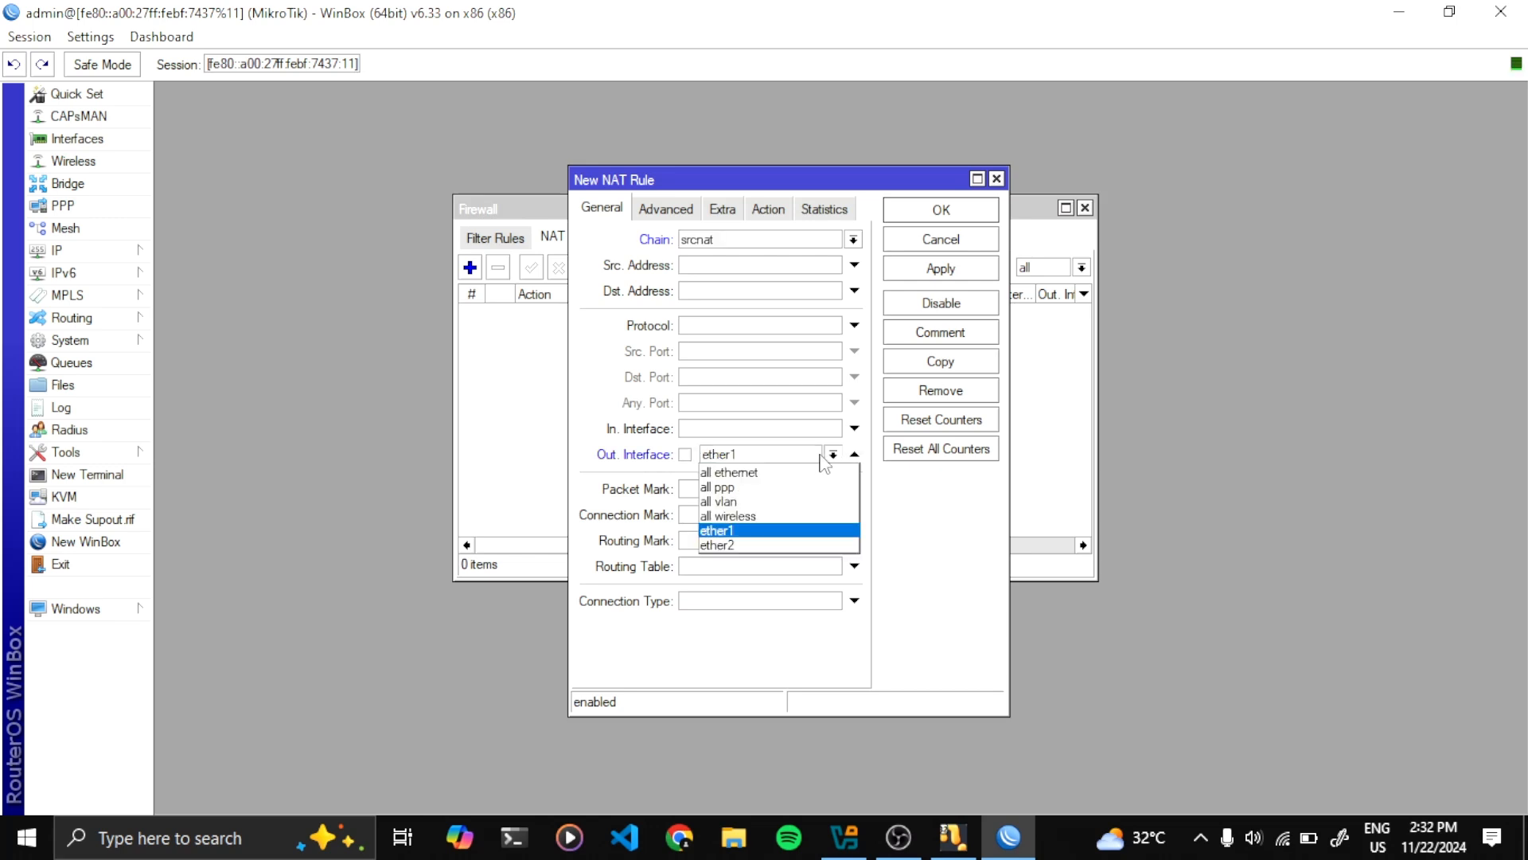
{"action": "left_click", "coordinate": [745, 532]}
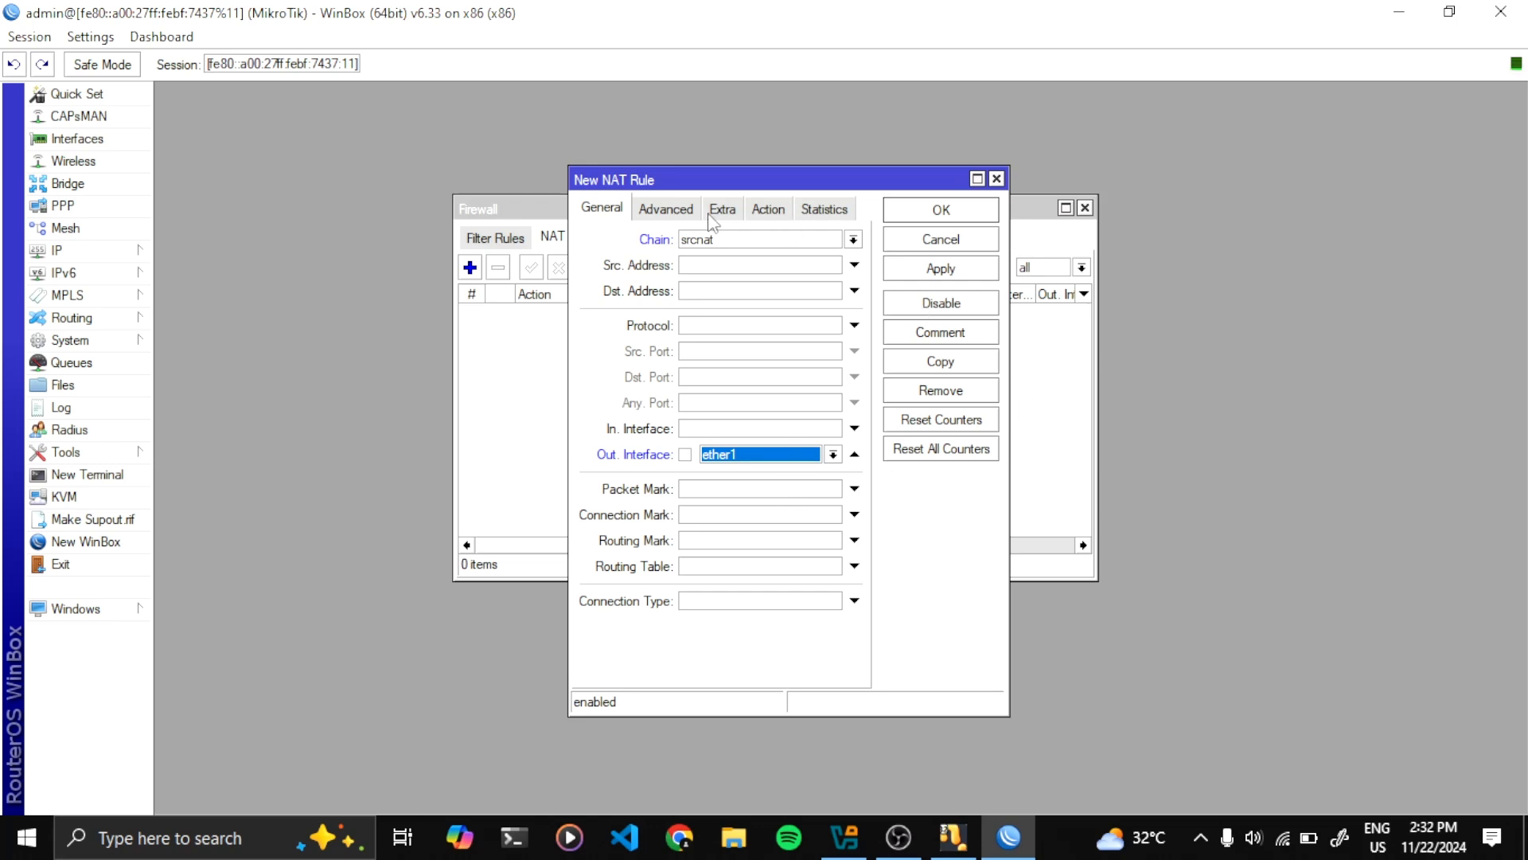
Set the rule's action to masquerade, save it, and close the Firewall window
{"action": "left_click", "coordinate": [768, 209]}
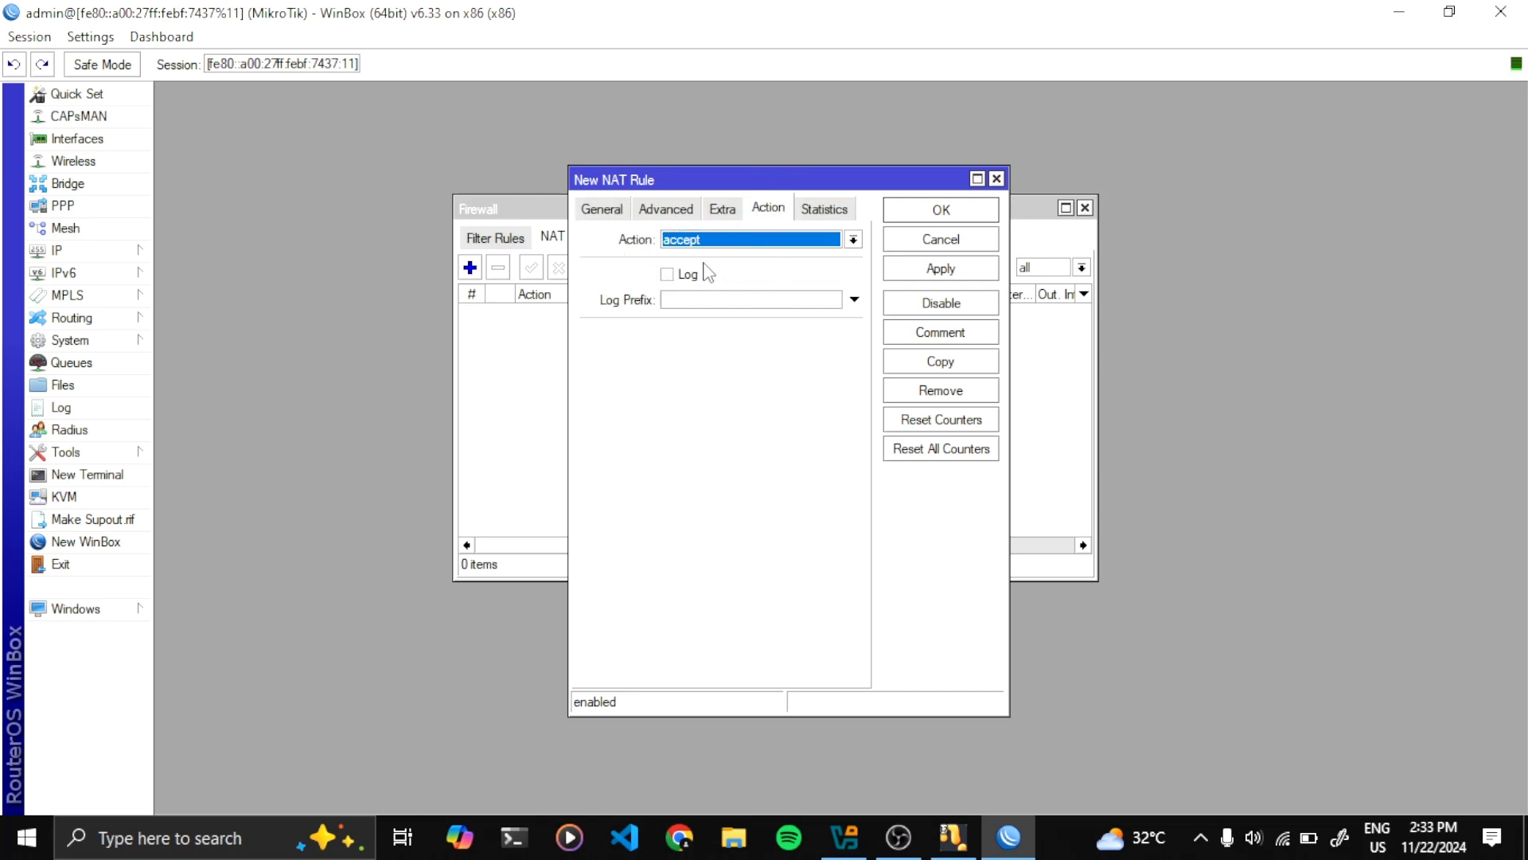
{"action": "left_click", "coordinate": [816, 245]}
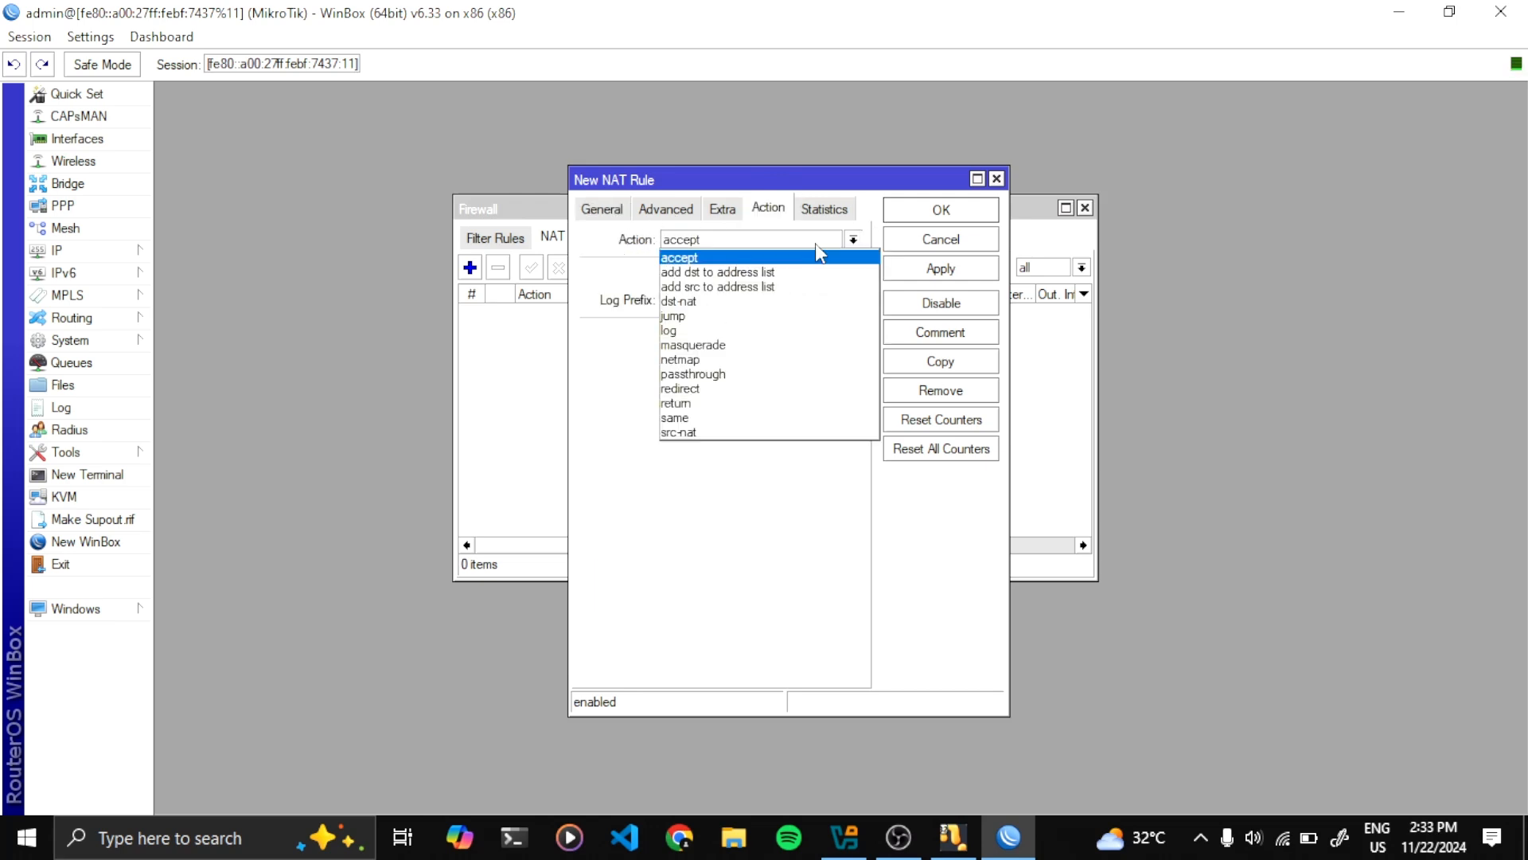
{"action": "left_click", "coordinate": [751, 346]}
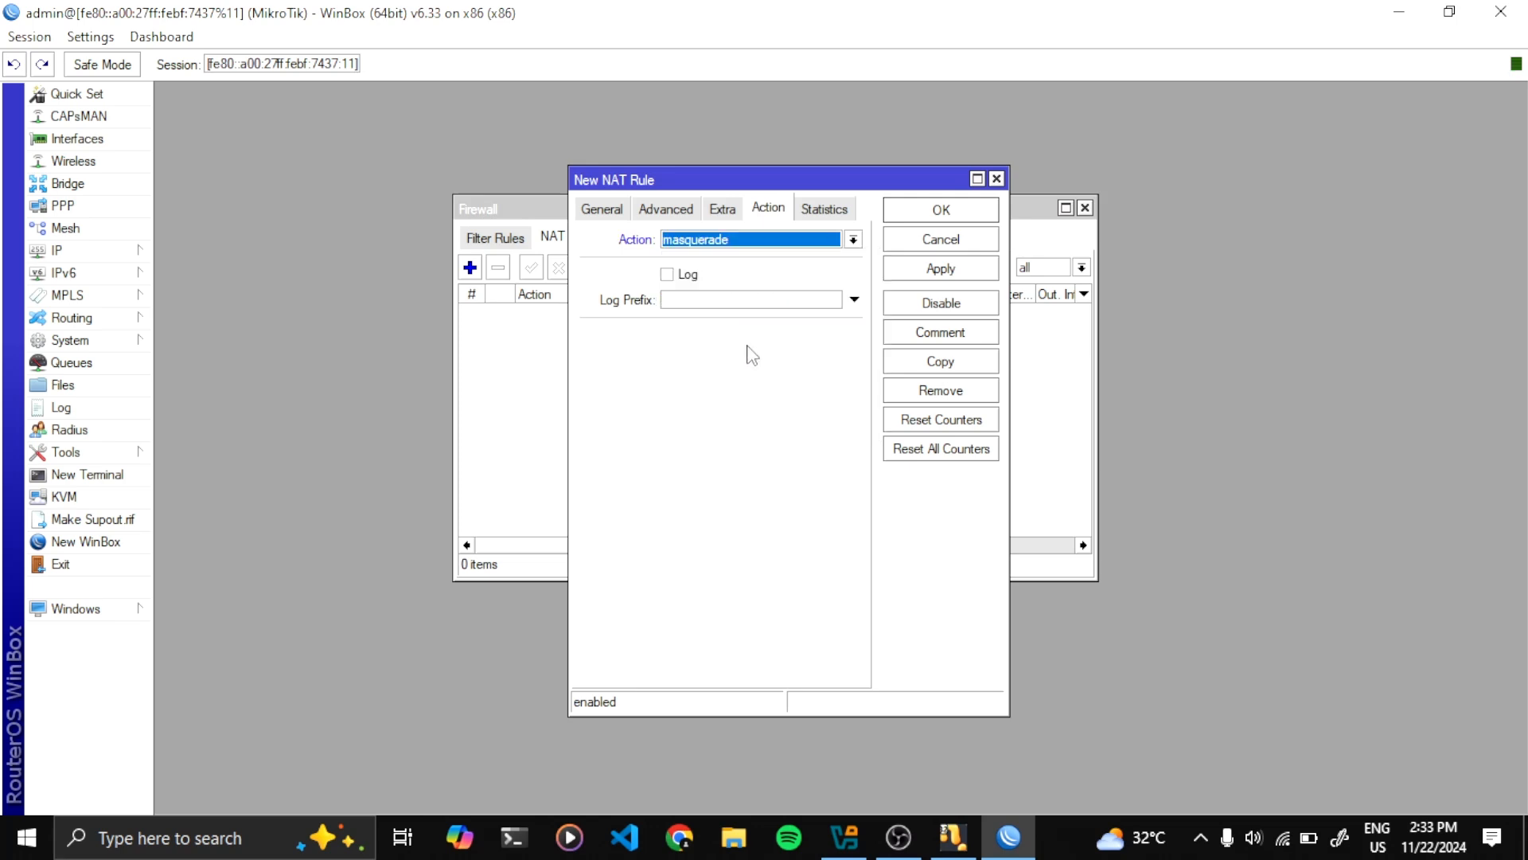
{"action": "left_click", "coordinate": [931, 269]}
{"action": "left_click", "coordinate": [929, 214]}
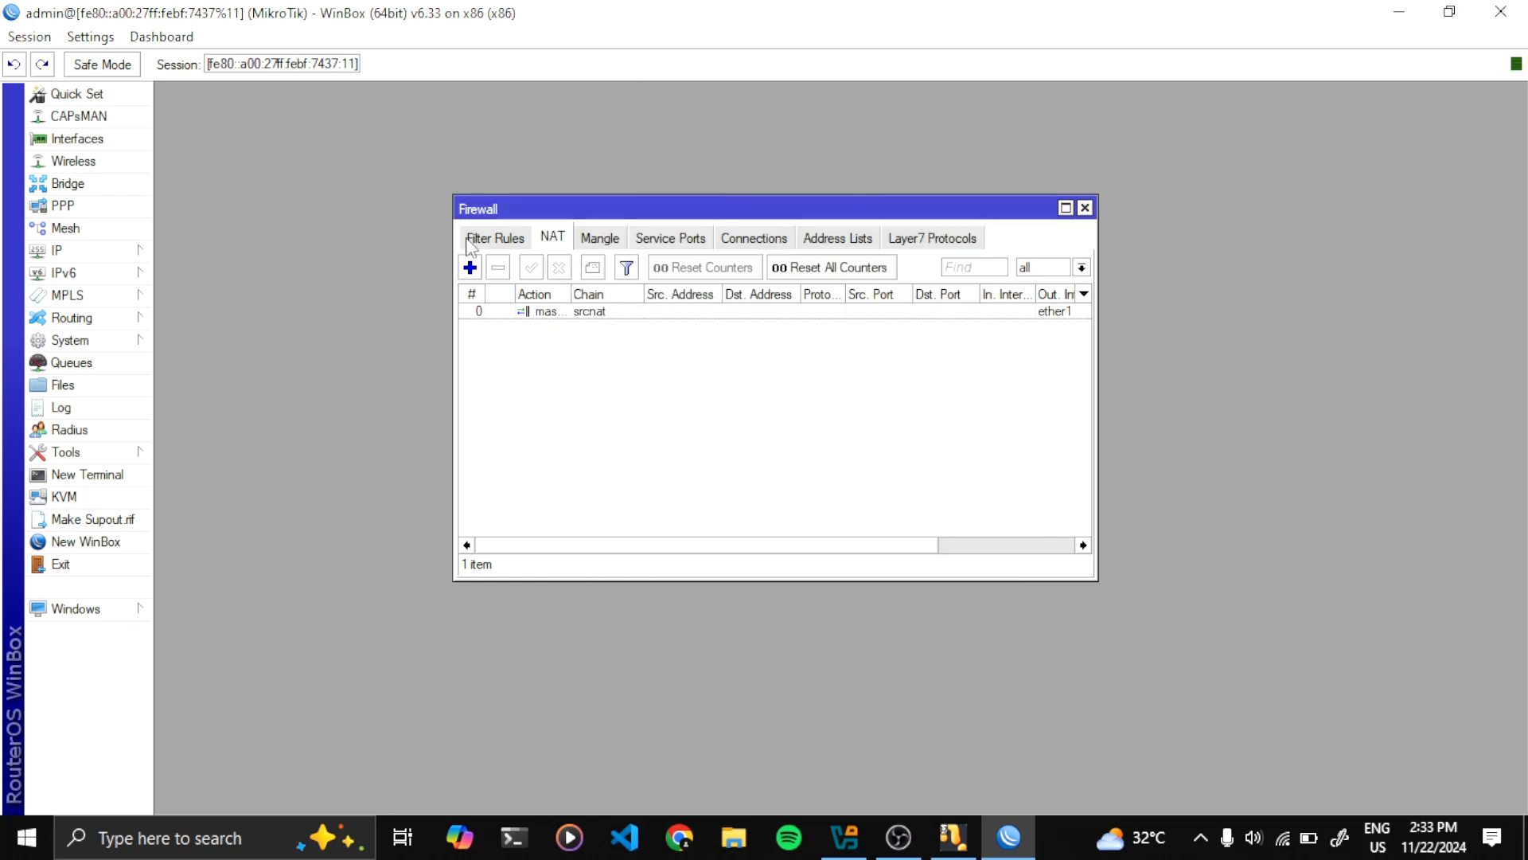
{"action": "left_click_drag", "start_coordinate": [487, 219], "coordinate": [475, 213]}
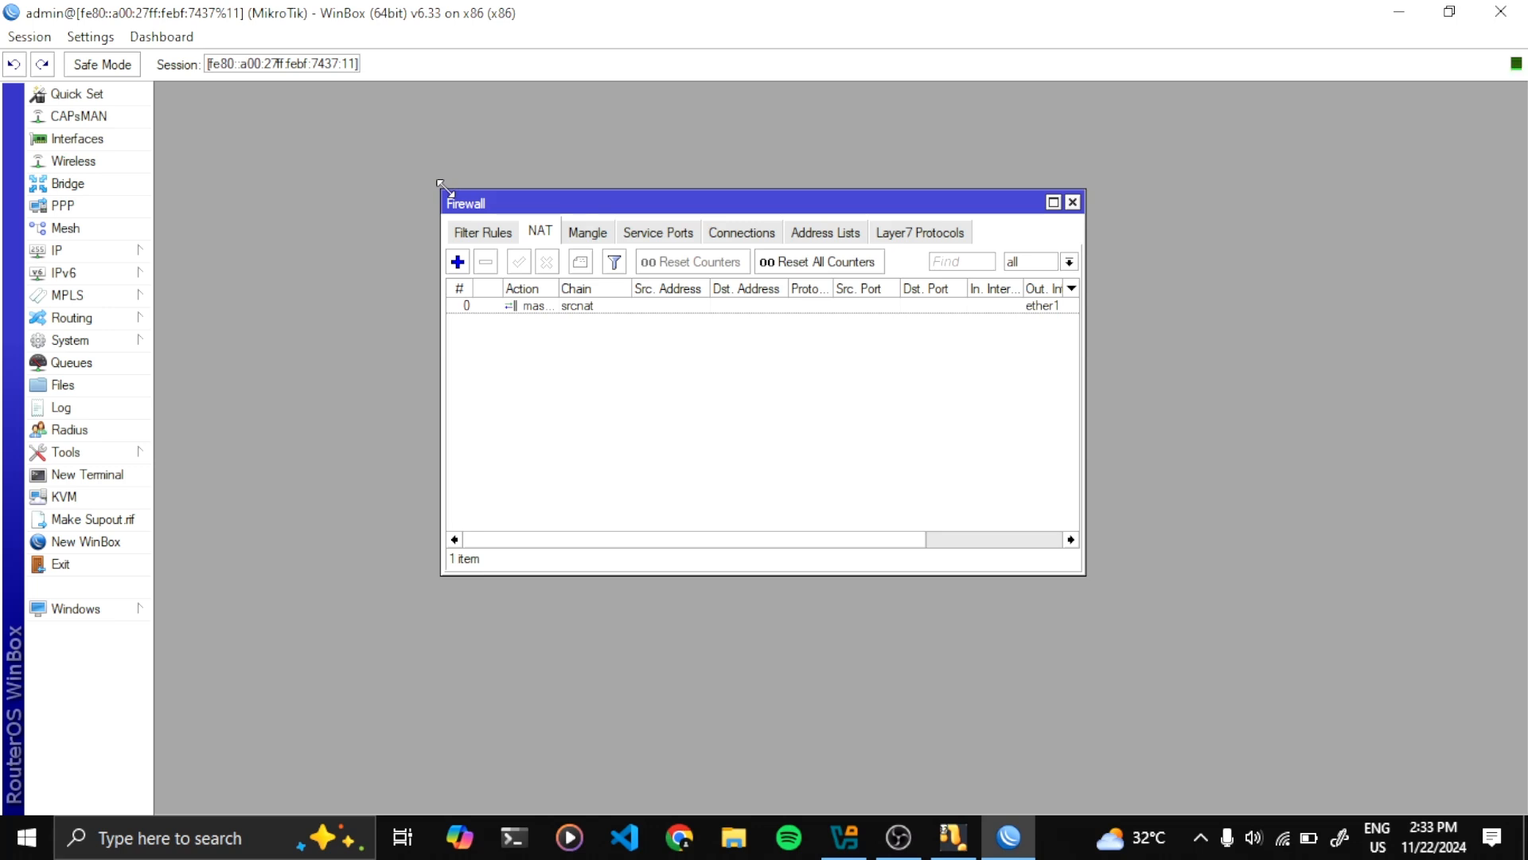
{"action": "left_click", "coordinate": [1072, 203]}
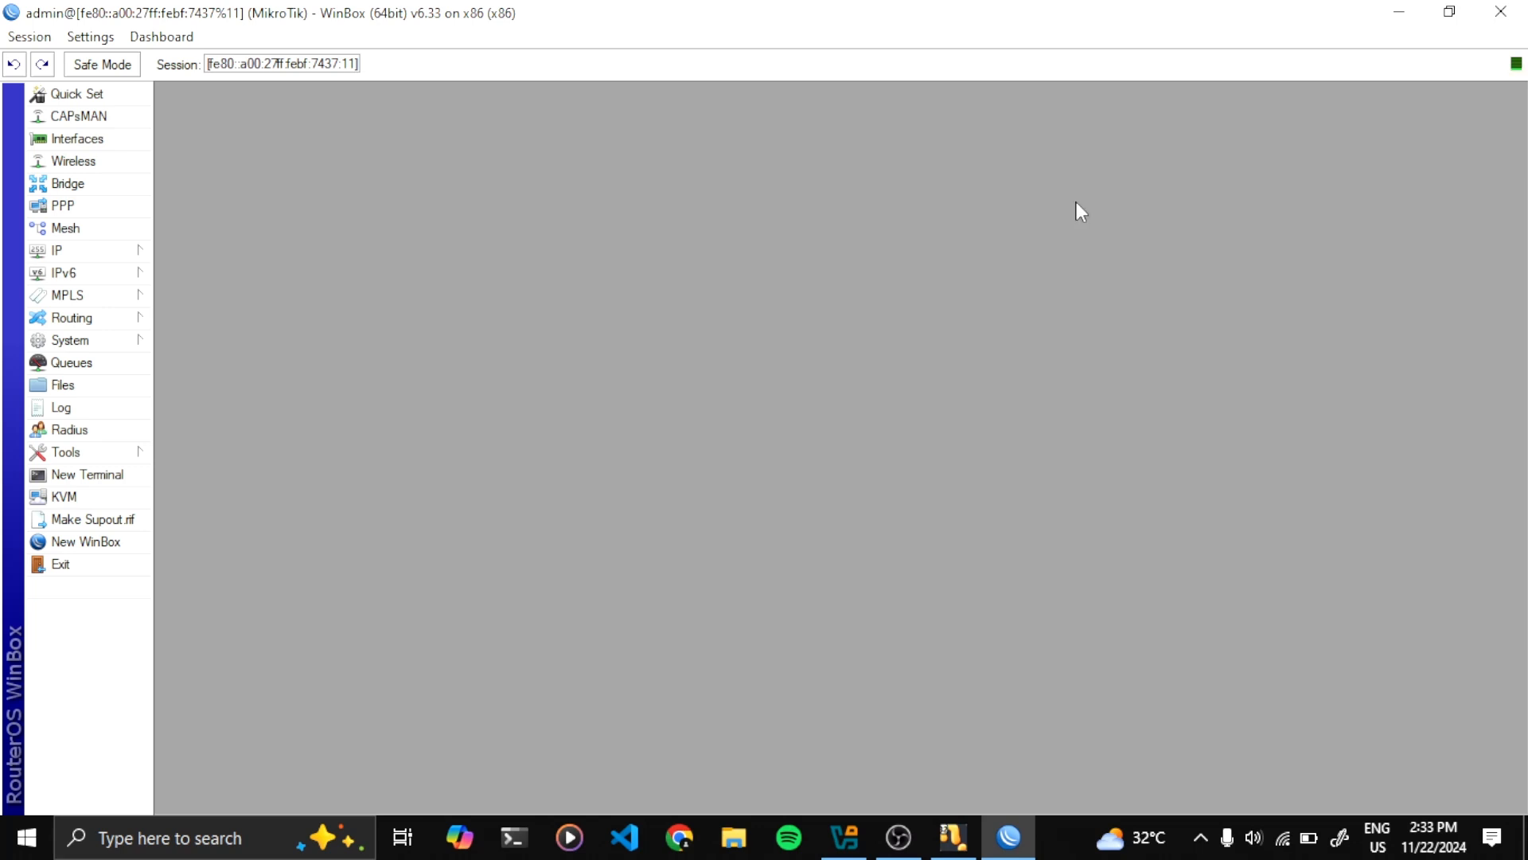
Hide WinBox and start the ClientWin7 virtual machine from VirtualBox Manager
{"action": "left_click", "coordinate": [1403, 15]}
{"action": "left_click", "coordinate": [844, 836]}
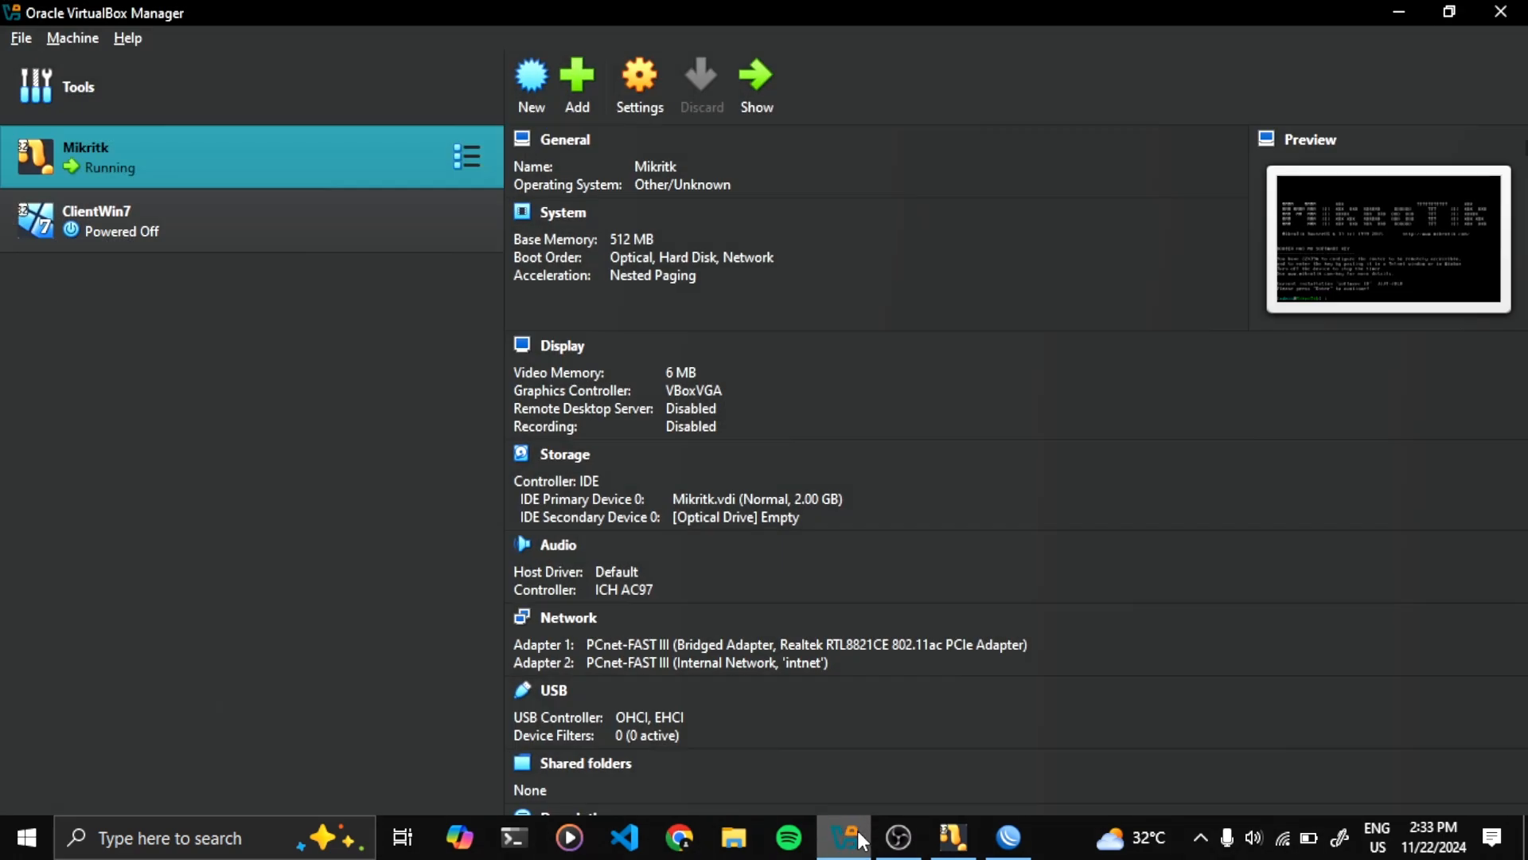
{"action": "left_click", "coordinate": [295, 222]}
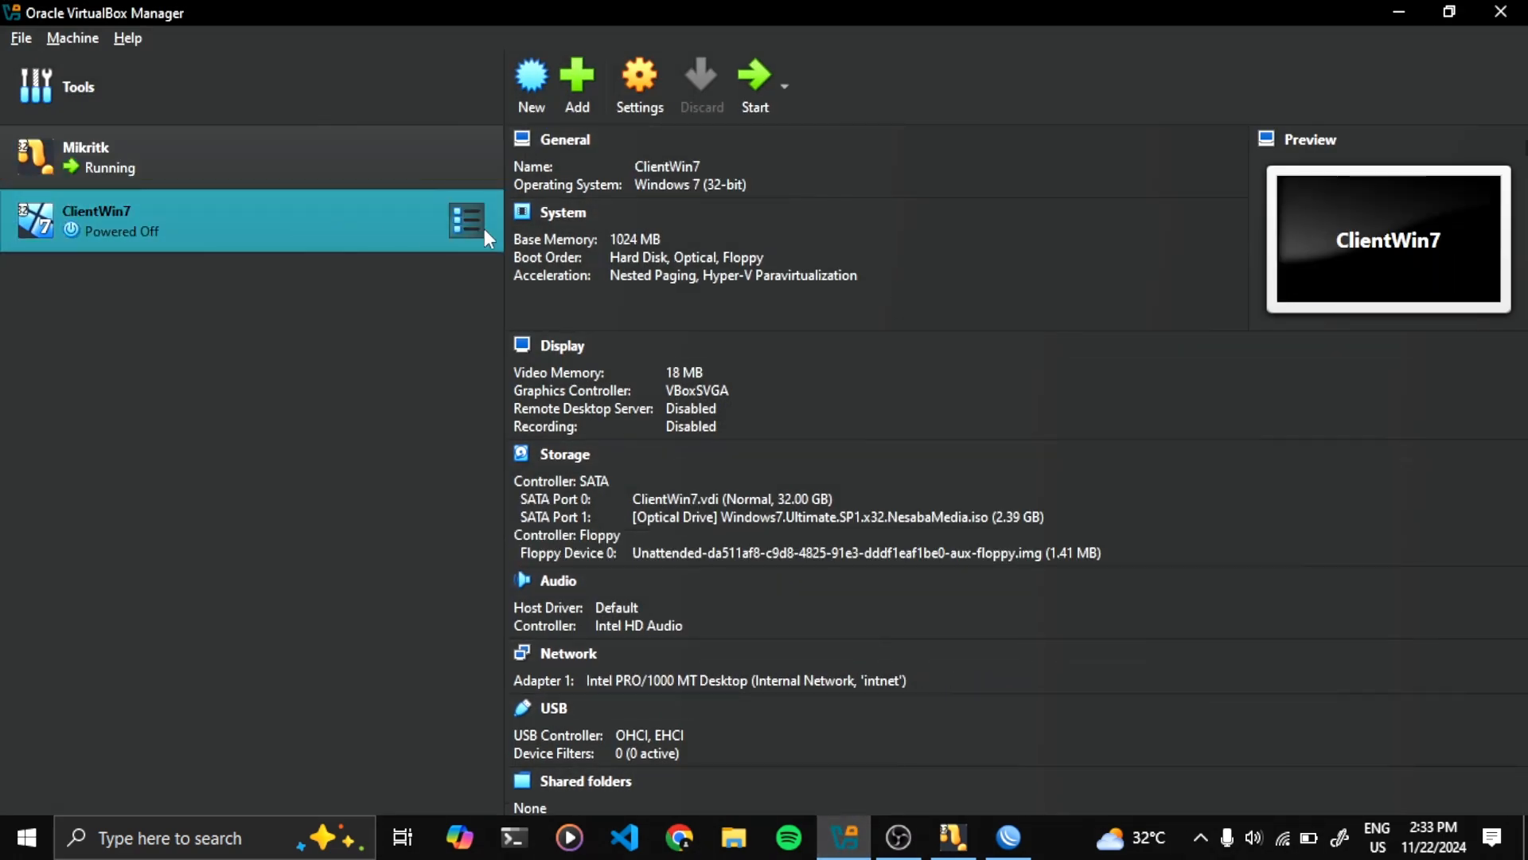
{"action": "left_click", "coordinate": [753, 76]}
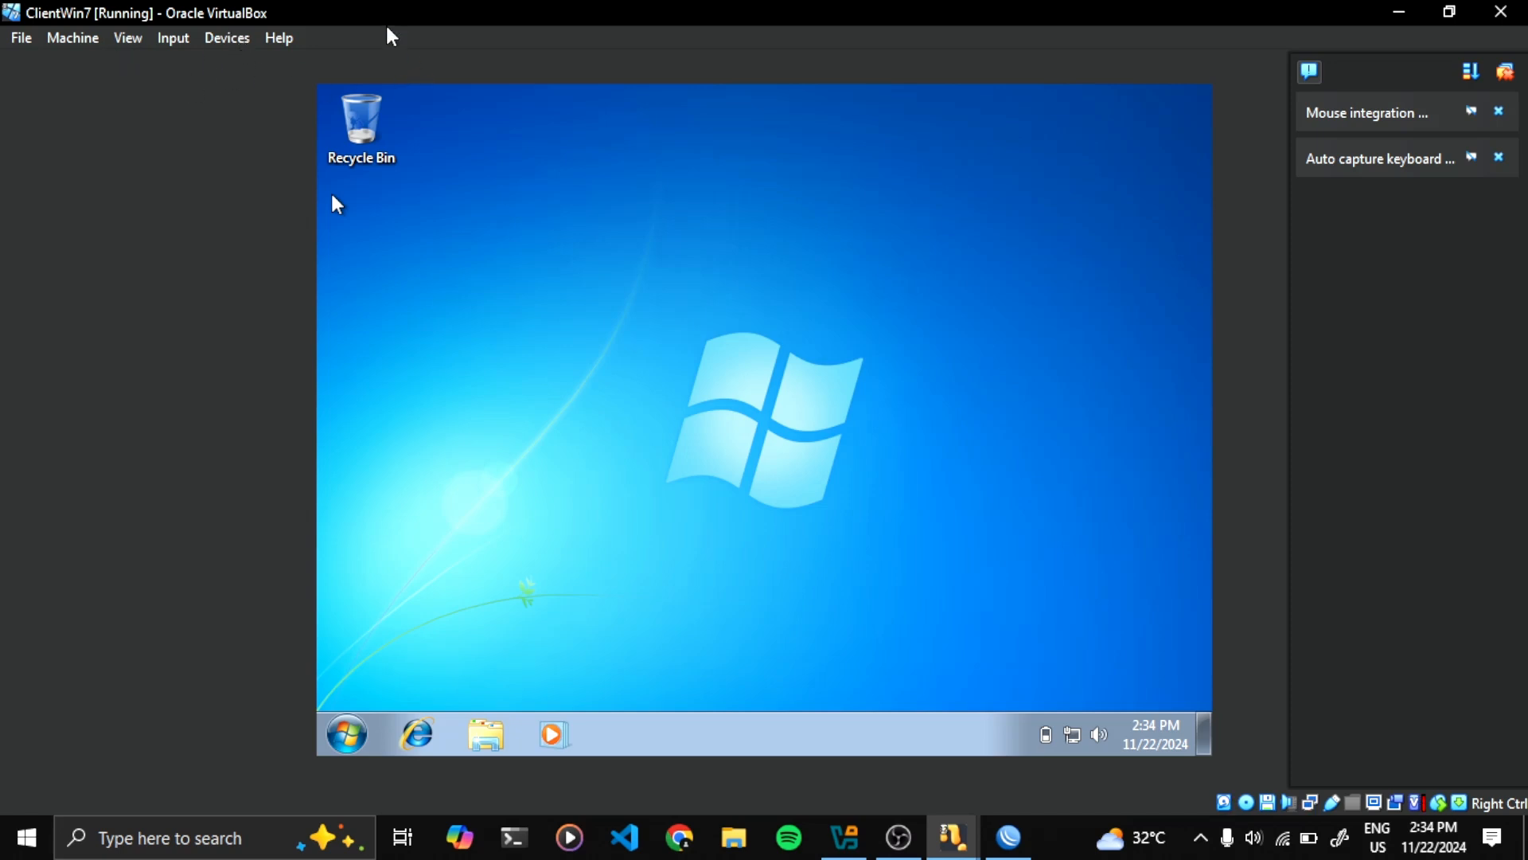
{"action": "left_click", "coordinate": [234, 40]}
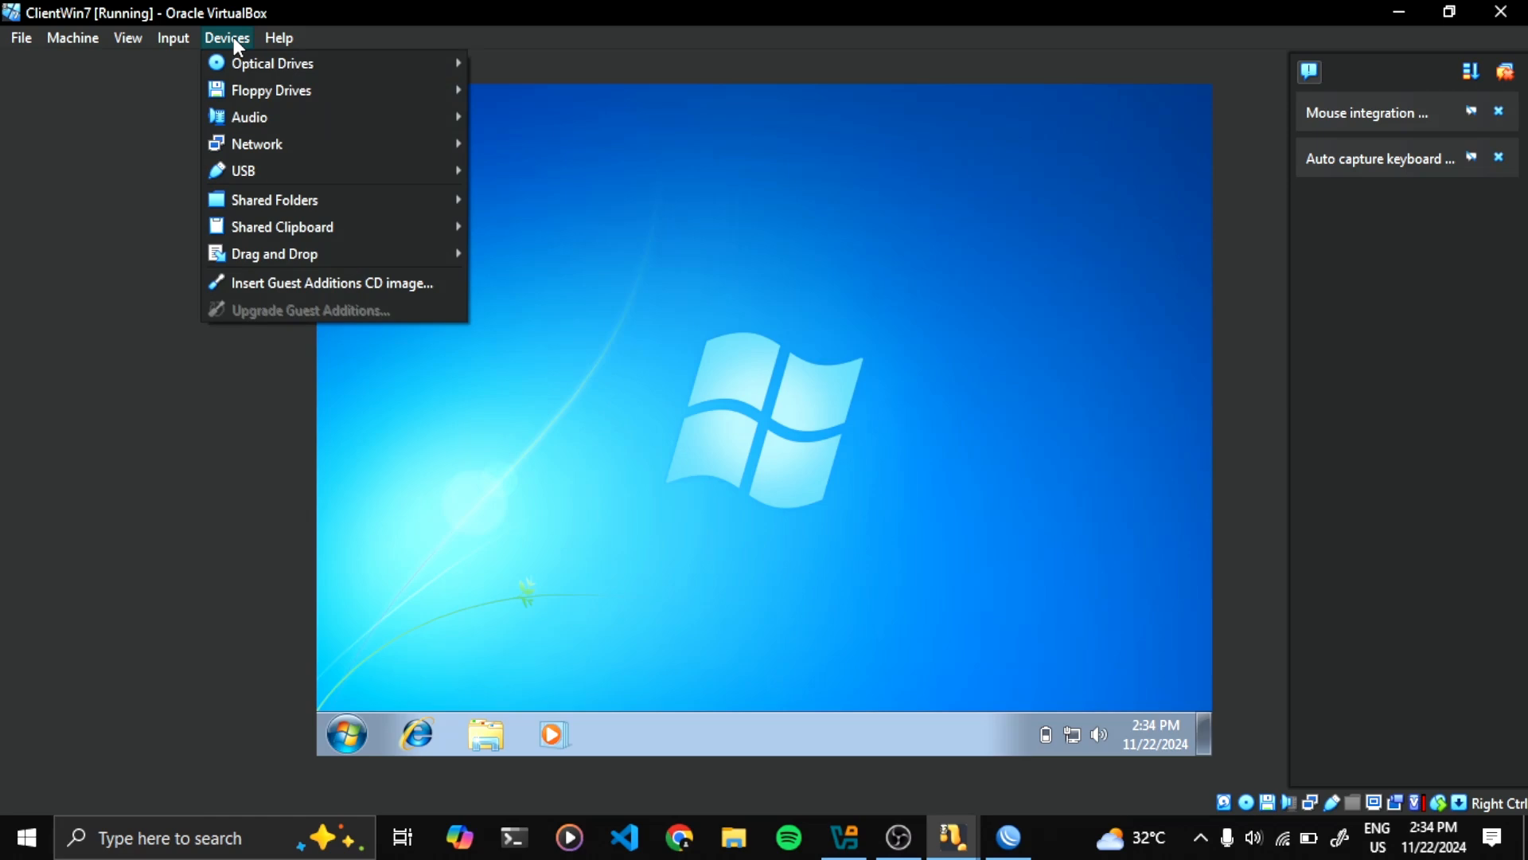
{"action": "mouse_move", "coordinate": [386, 151]}
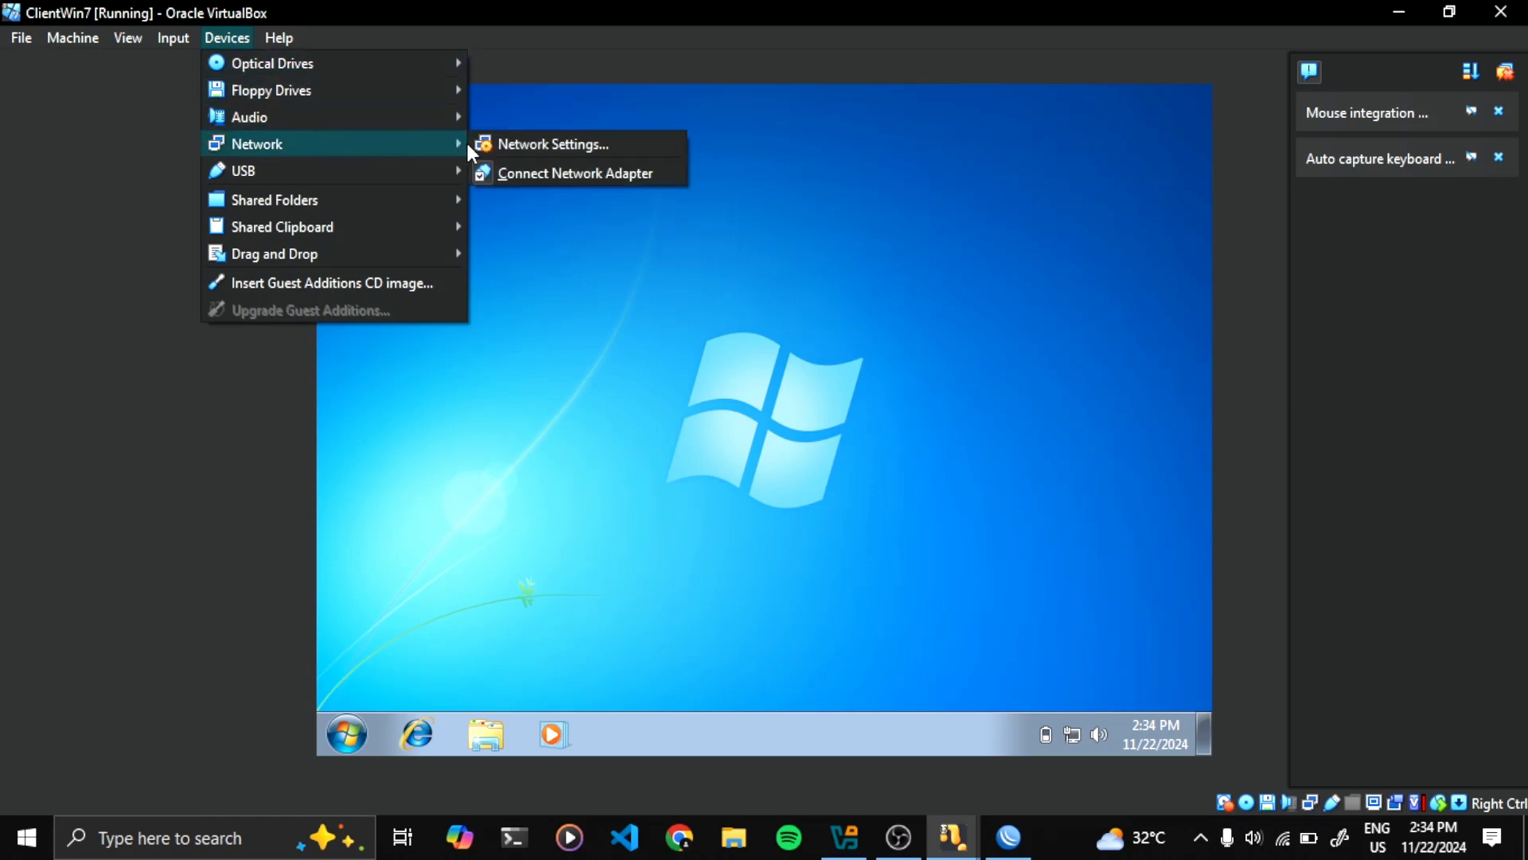
{"action": "left_click", "coordinate": [504, 145]}
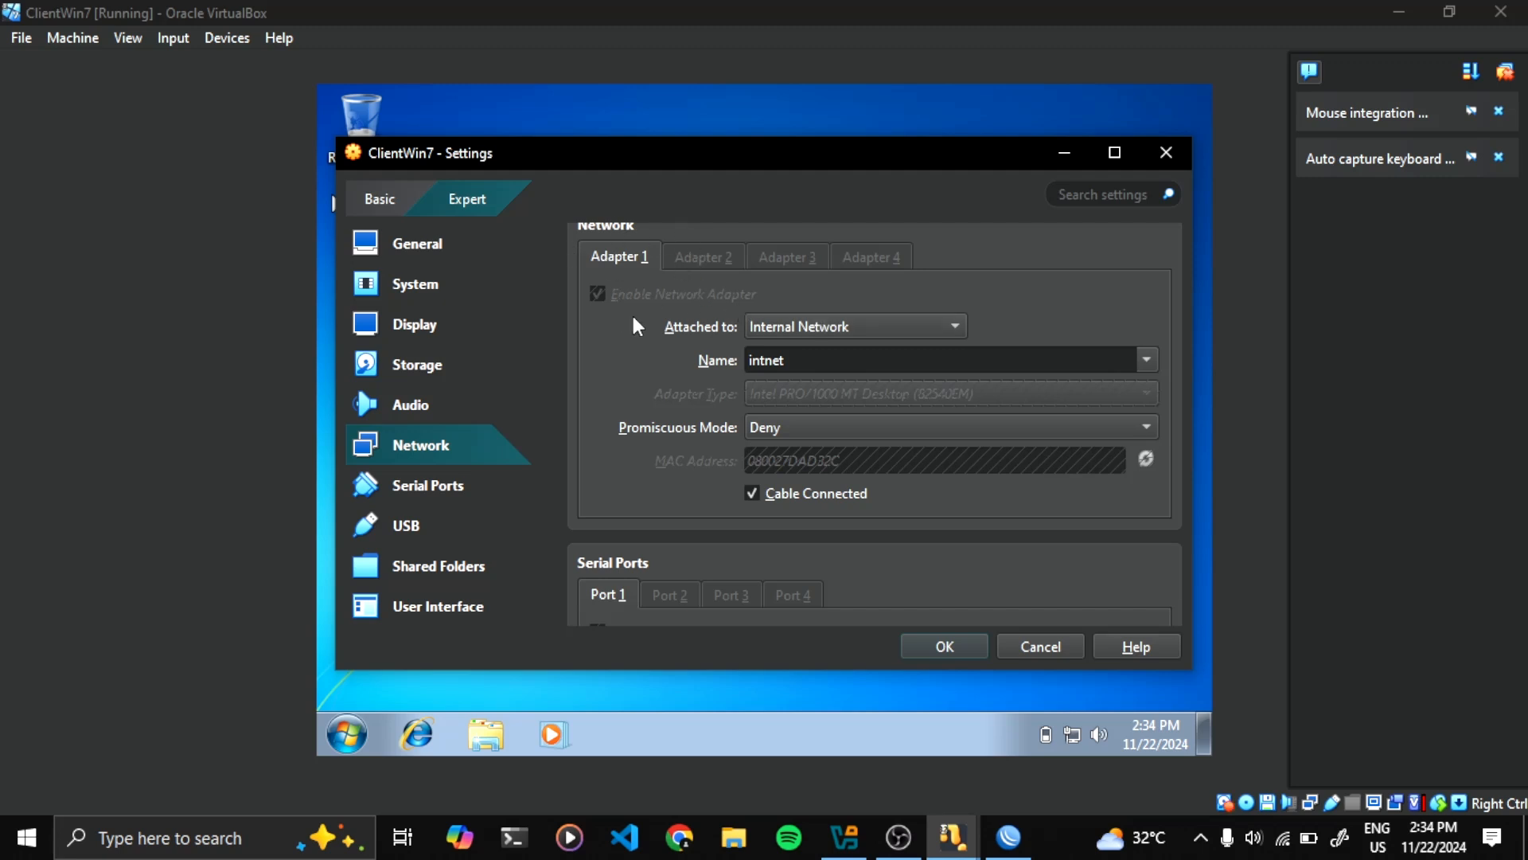
{"action": "left_click", "coordinate": [849, 329]}
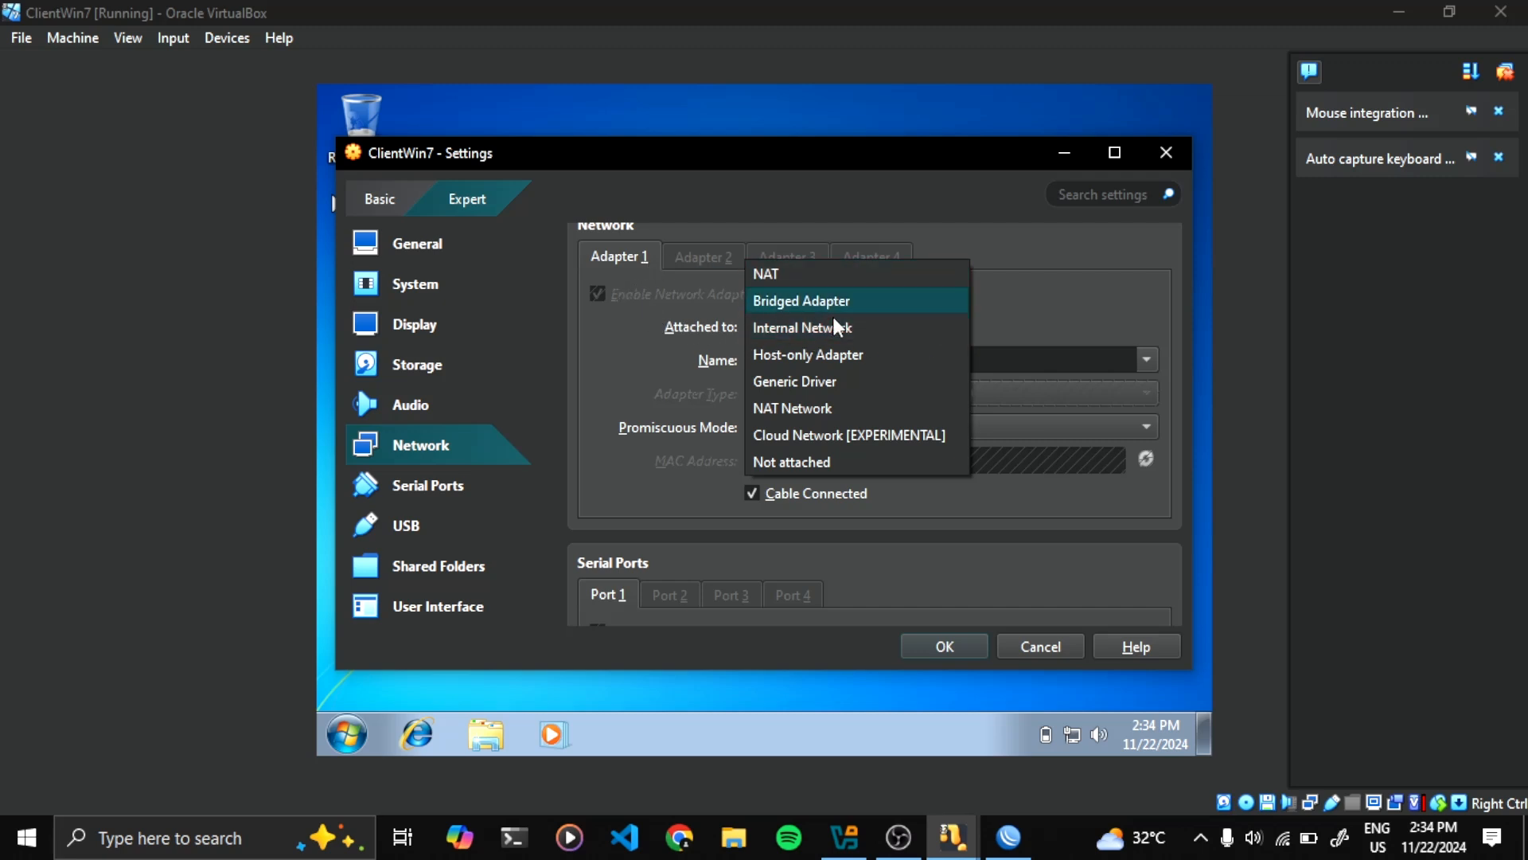
{"action": "left_click", "coordinate": [874, 329]}
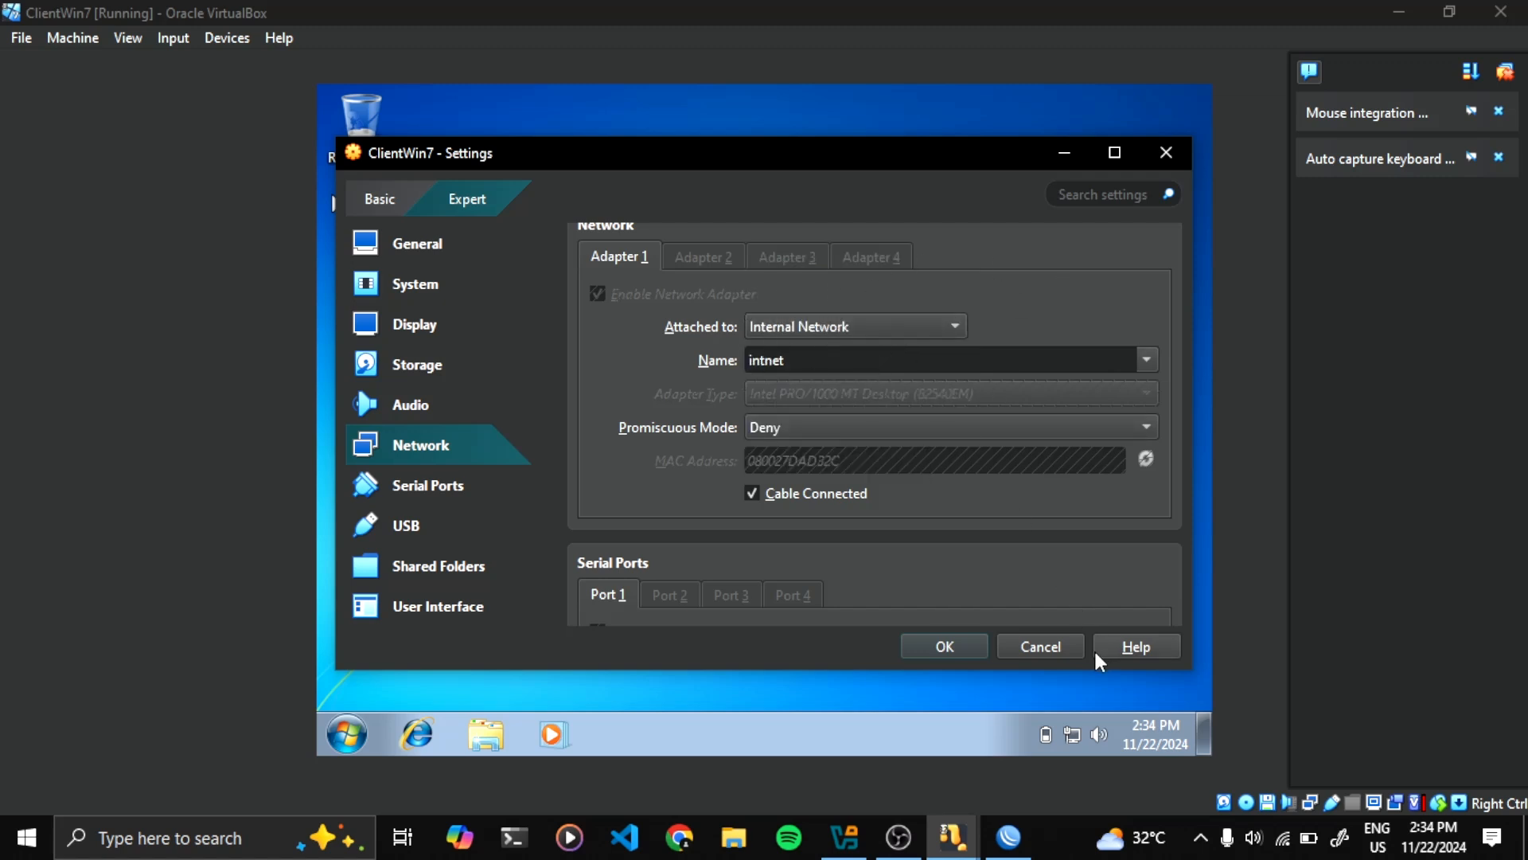
{"action": "left_click", "coordinate": [1060, 649]}
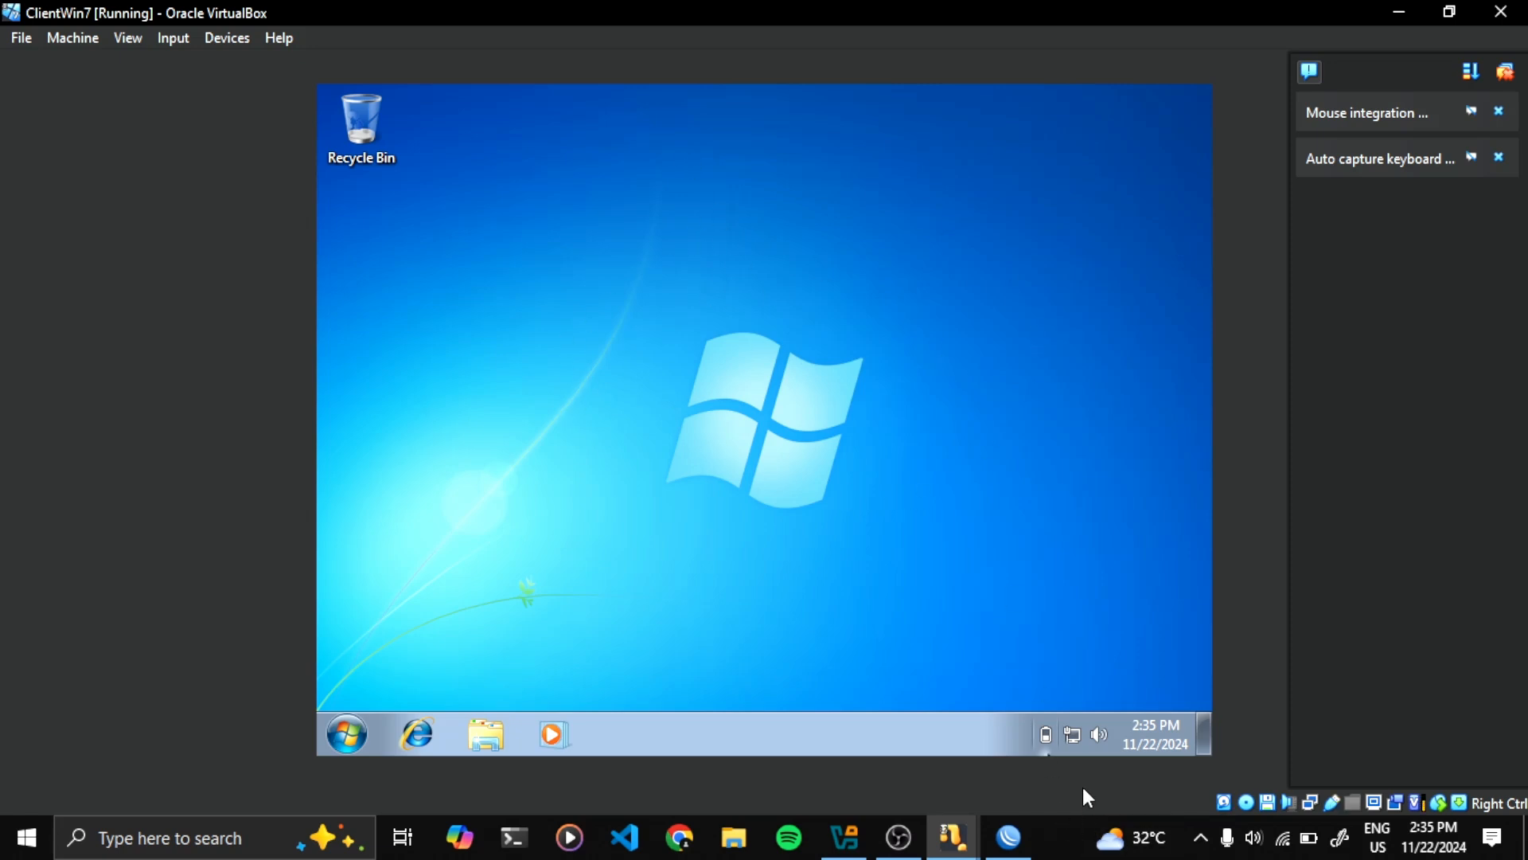
Check the guest's Local Area Connection details, noting DNS server 192.168.218.42, then switch to WinBox
{"action": "left_click", "coordinate": [1073, 736]}
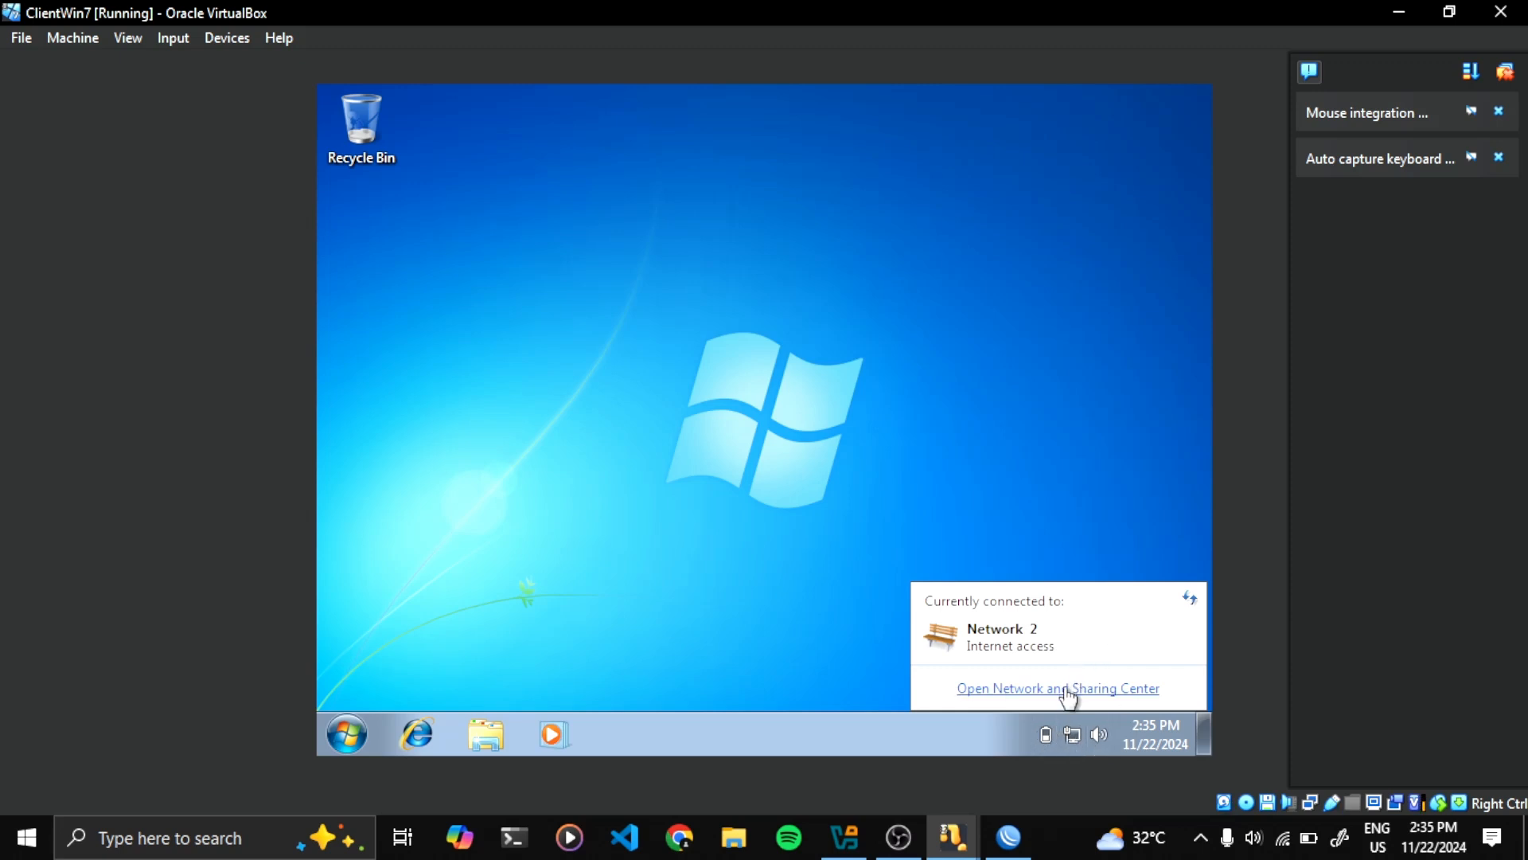
{"action": "left_click", "coordinate": [1066, 689]}
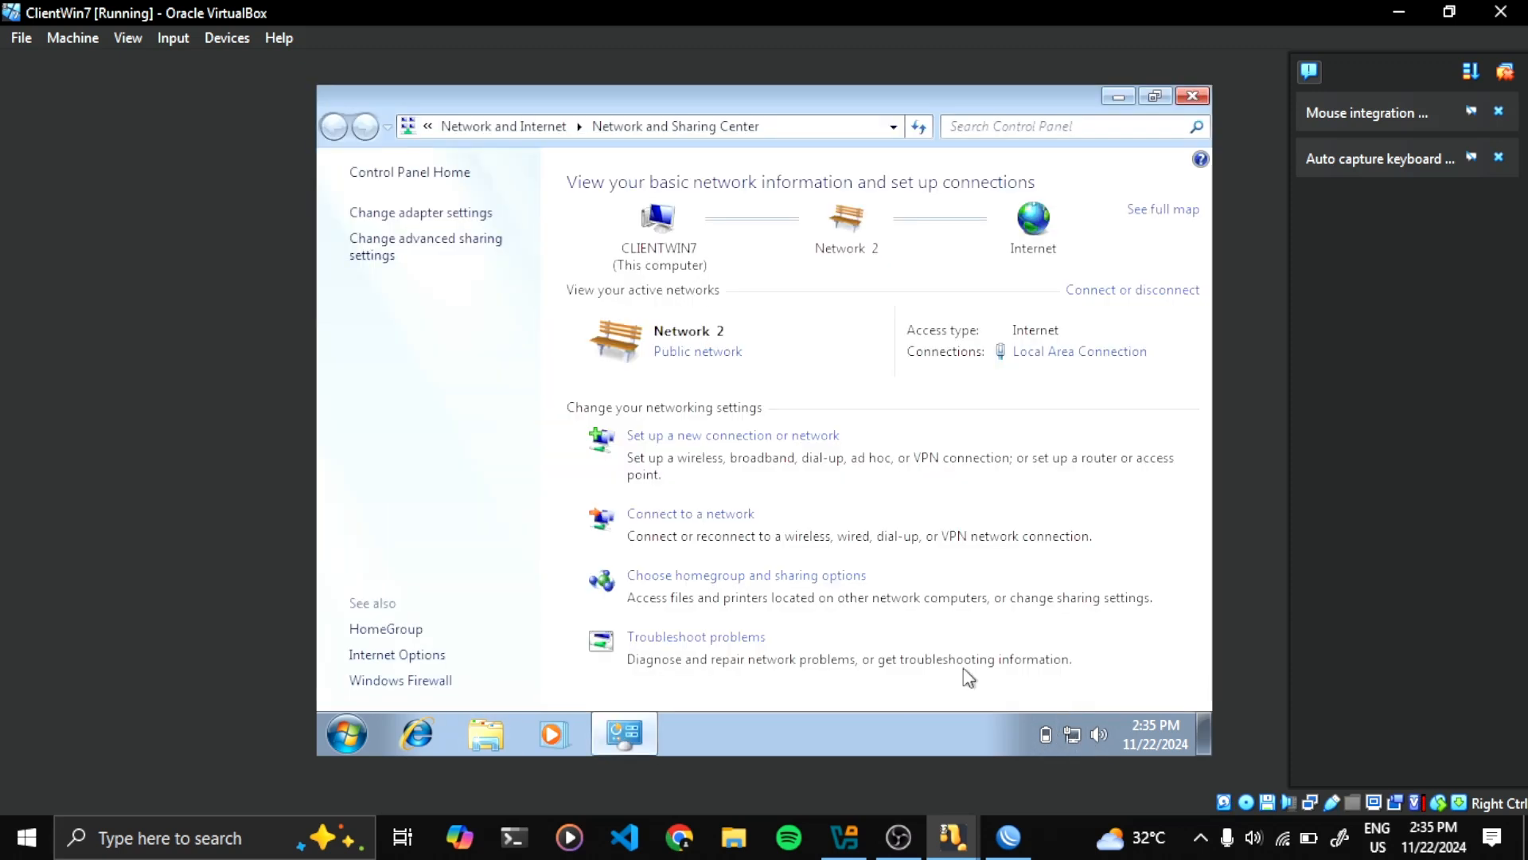
{"action": "left_click", "coordinate": [400, 213]}
{"action": "double_click", "coordinate": [503, 225]}
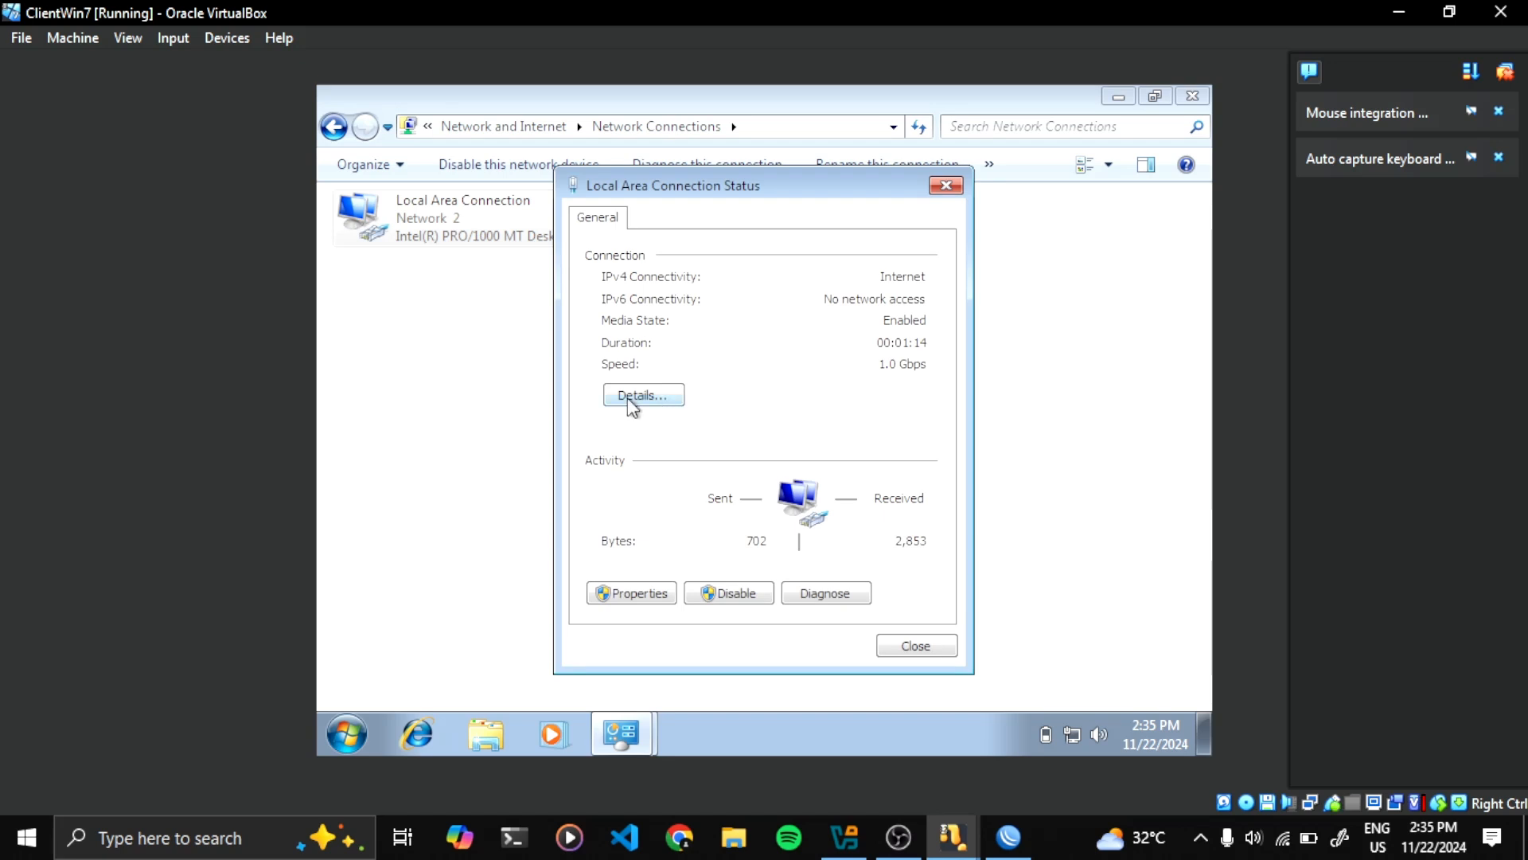
{"action": "left_click", "coordinate": [632, 398]}
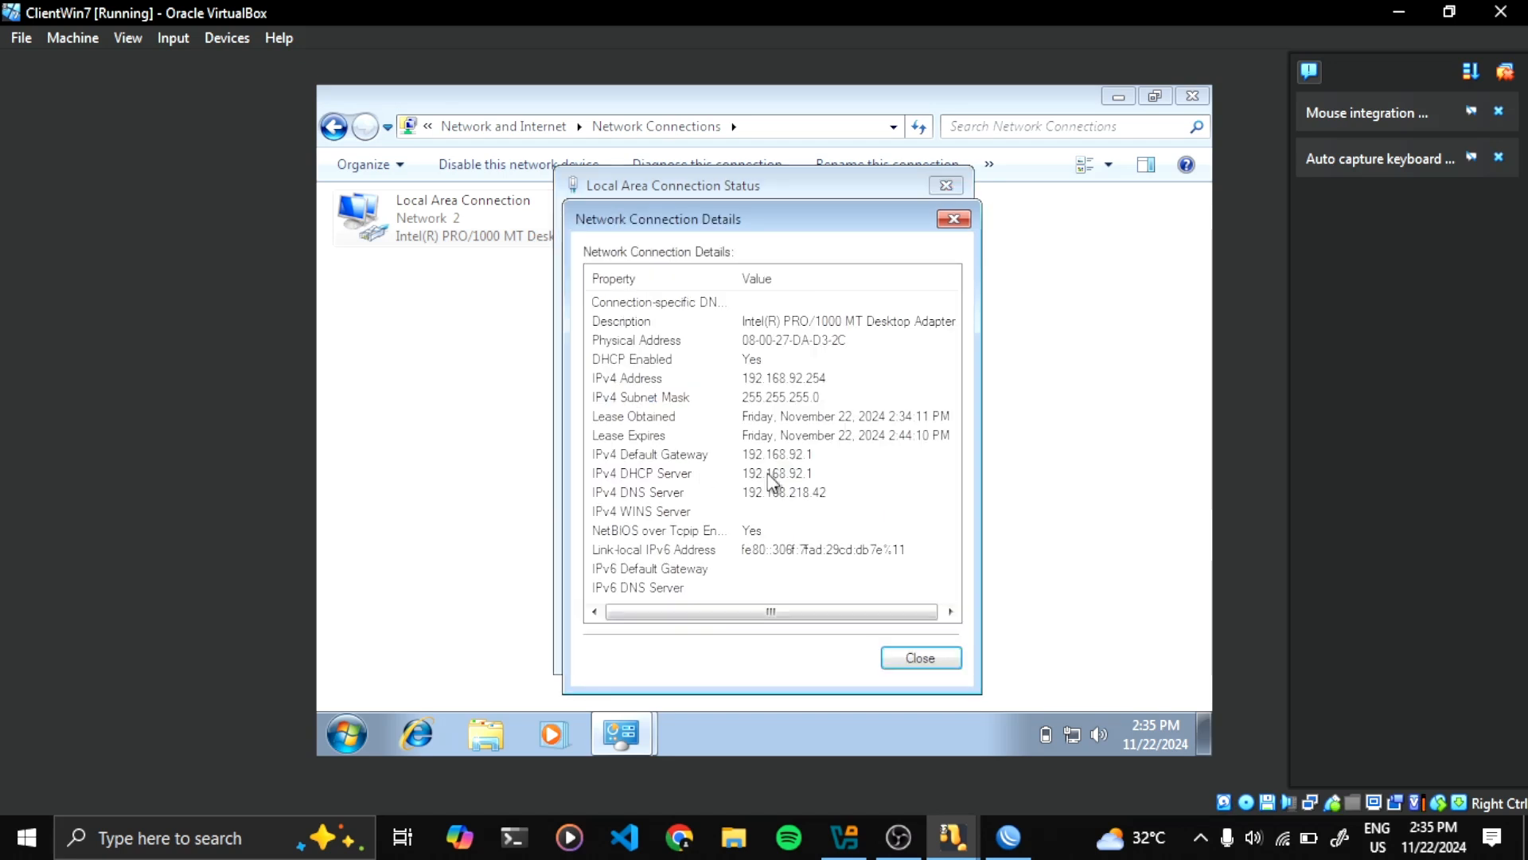
{"action": "left_click", "coordinate": [647, 498]}
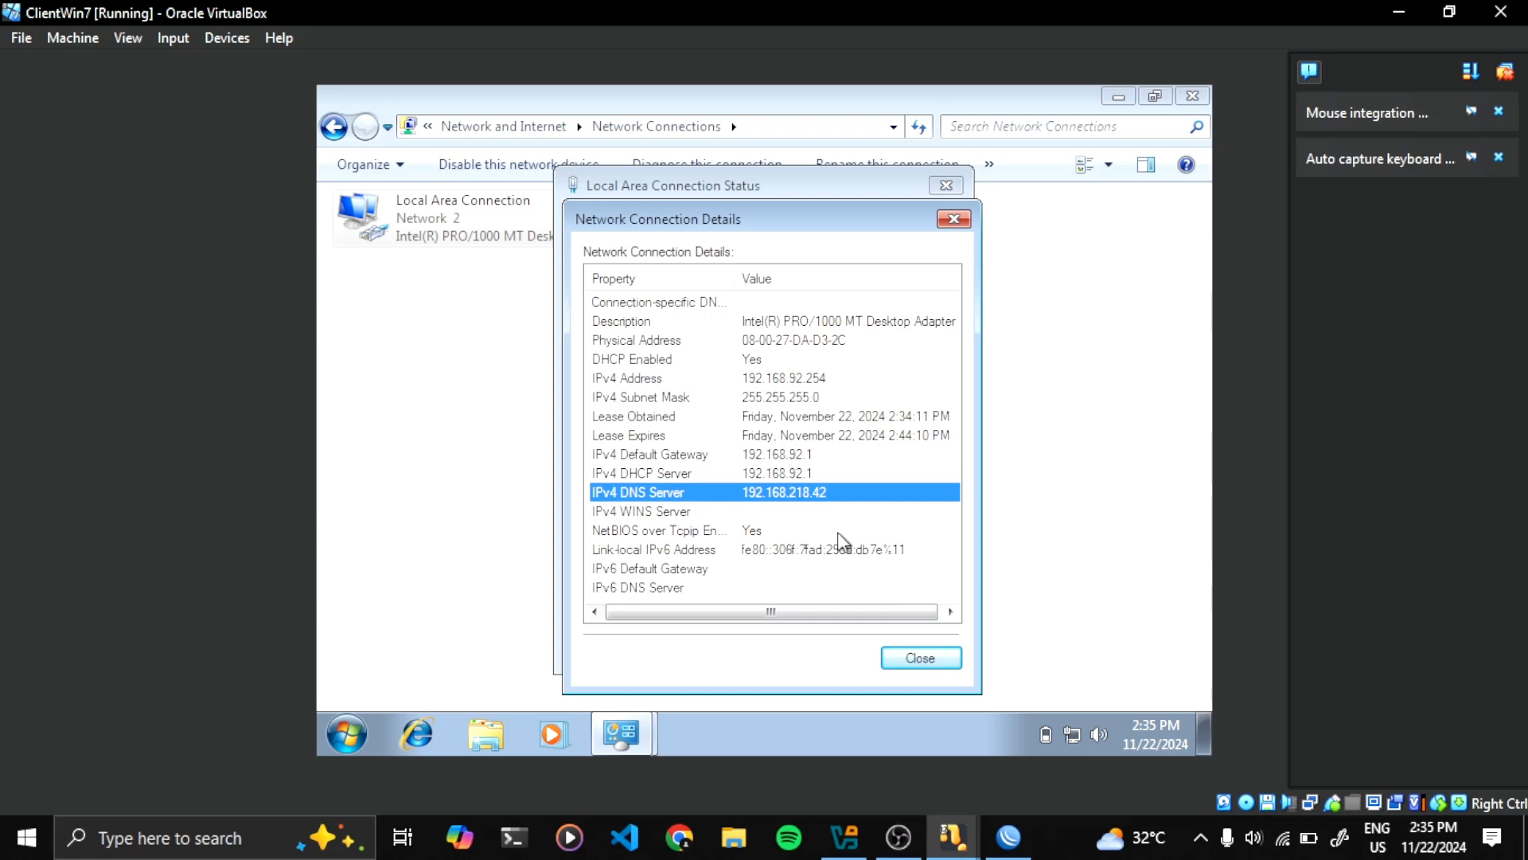
{"action": "left_click", "coordinate": [1010, 835]}
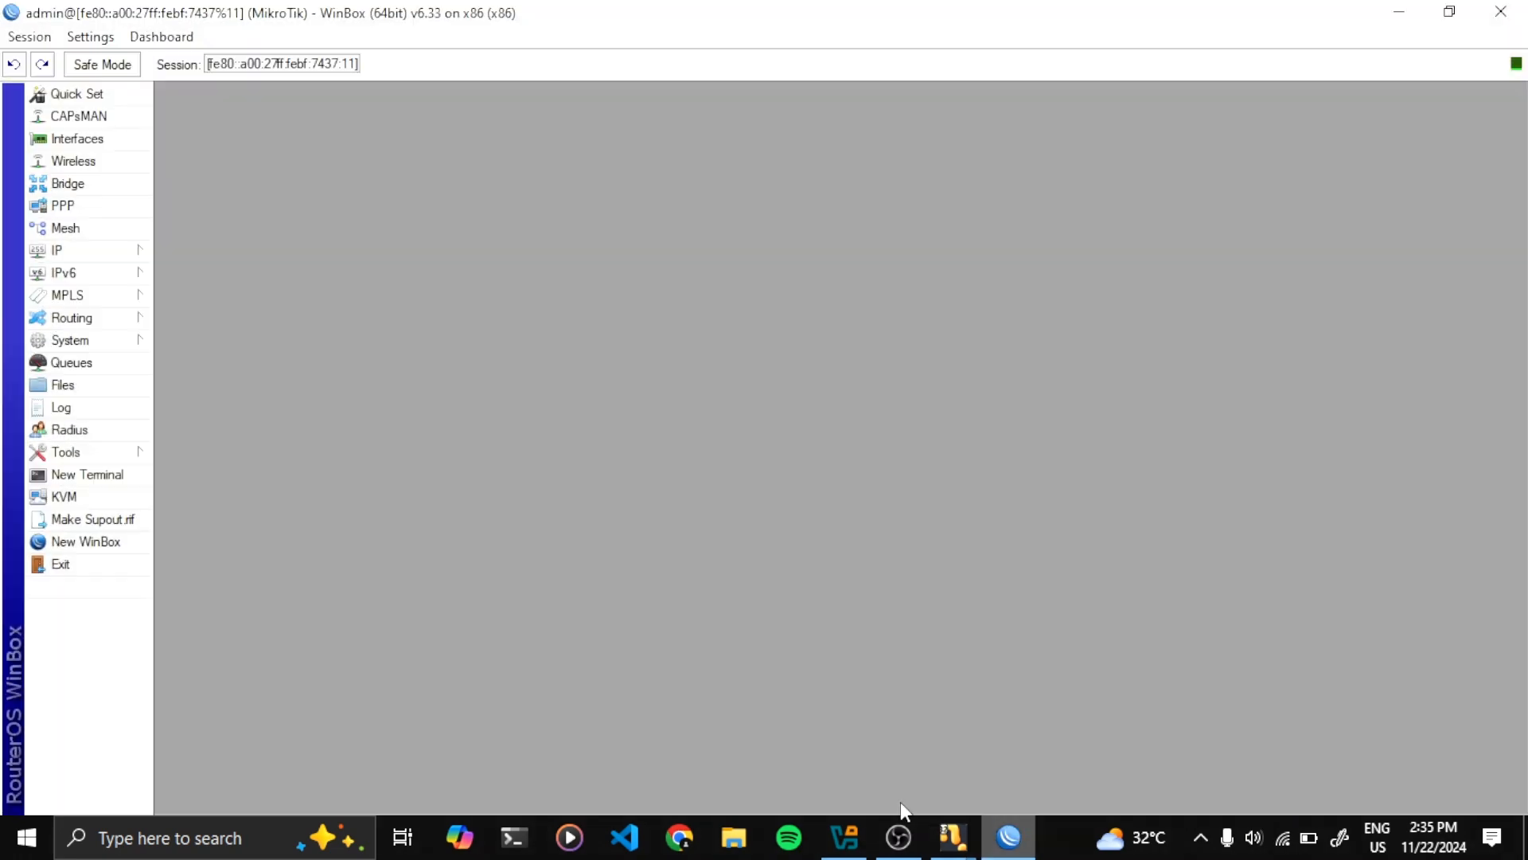
Check the router's dynamic DNS server 192.168.218.42 under IP > DNS, then return to ClientWin7
{"action": "left_click", "coordinate": [129, 254]}
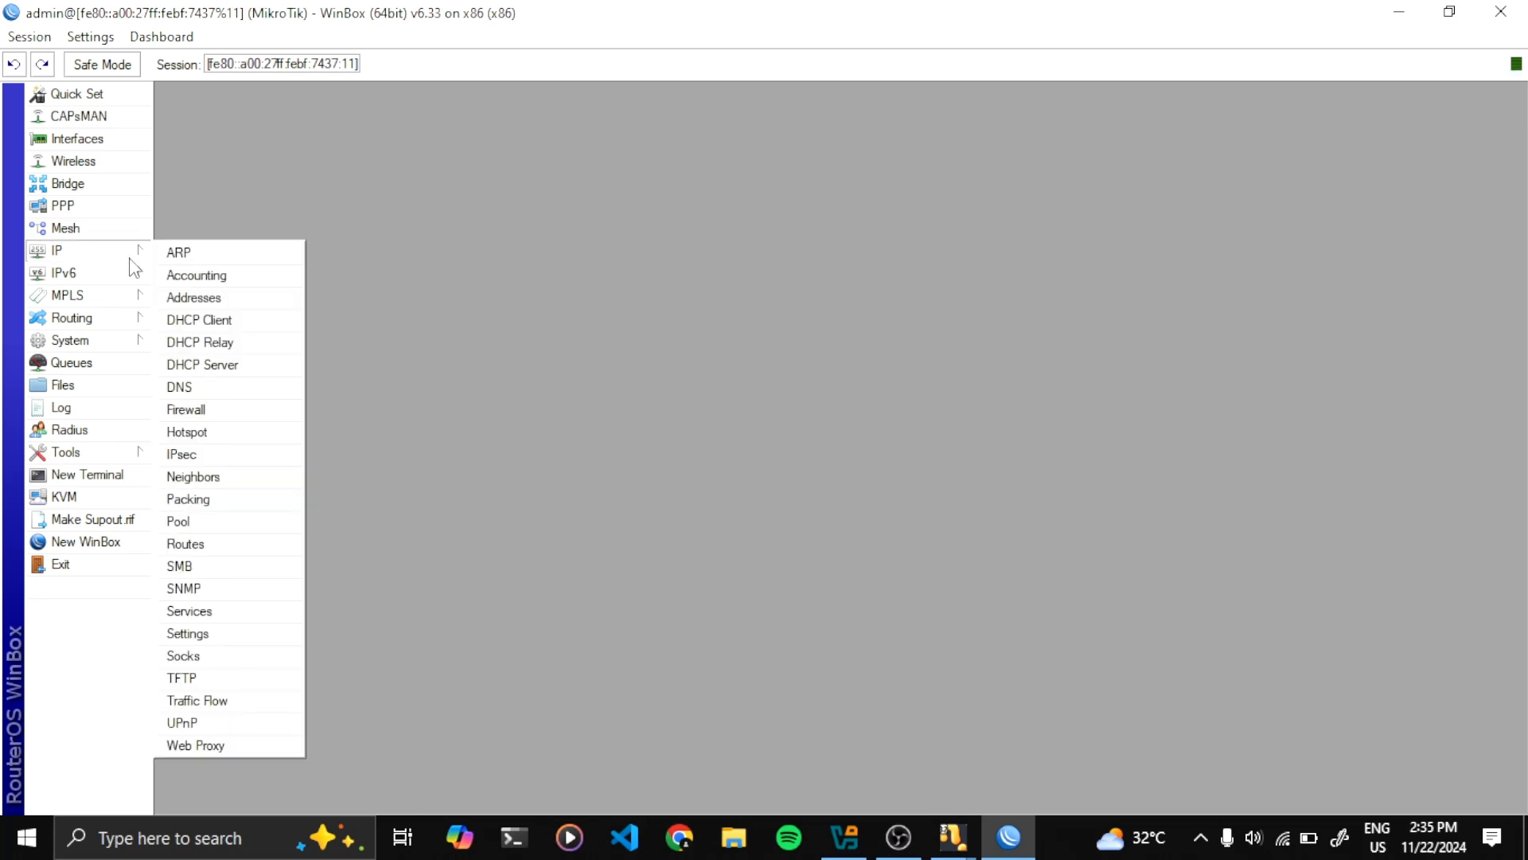
{"action": "left_click", "coordinate": [242, 388]}
{"action": "left_click_drag", "start_coordinate": [776, 252], "coordinate": [862, 226]}
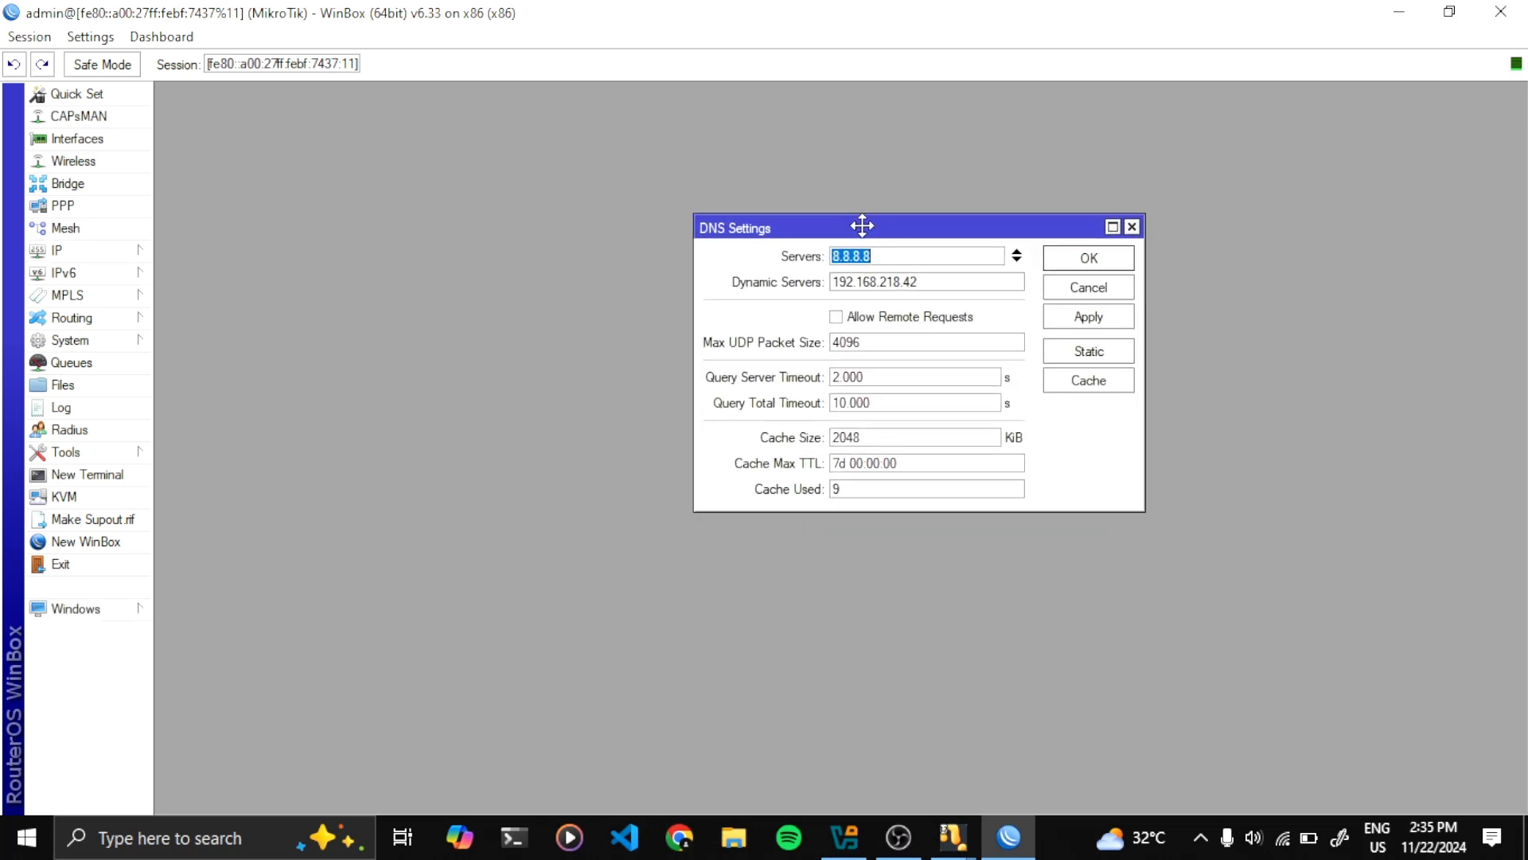
{"action": "left_click", "coordinate": [849, 287]}
{"action": "left_click_drag", "start_coordinate": [848, 288], "coordinate": [915, 301]}
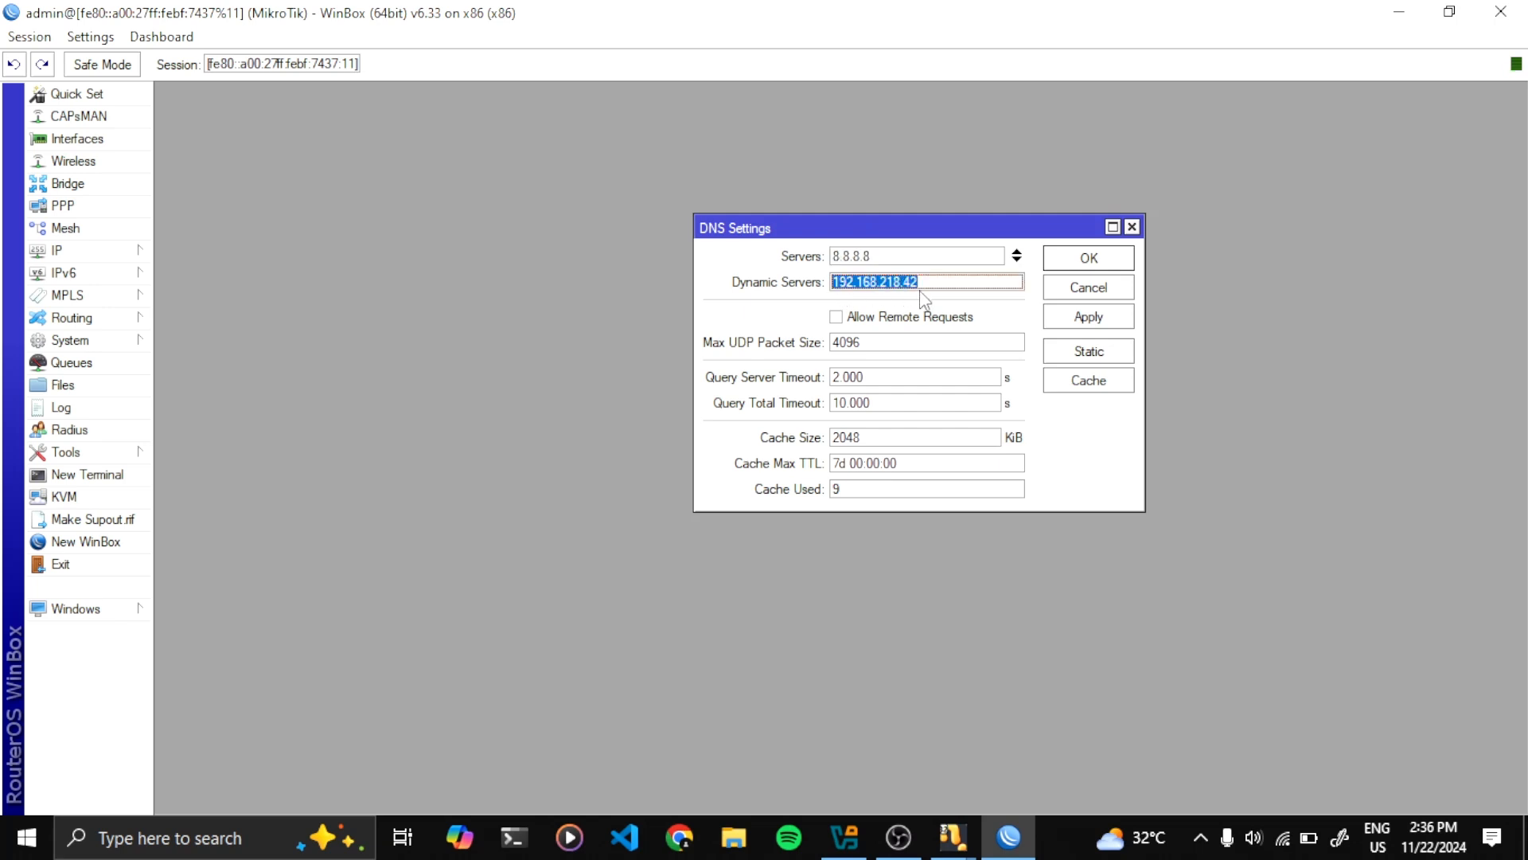
{"action": "key", "text": "alt+Tab"}
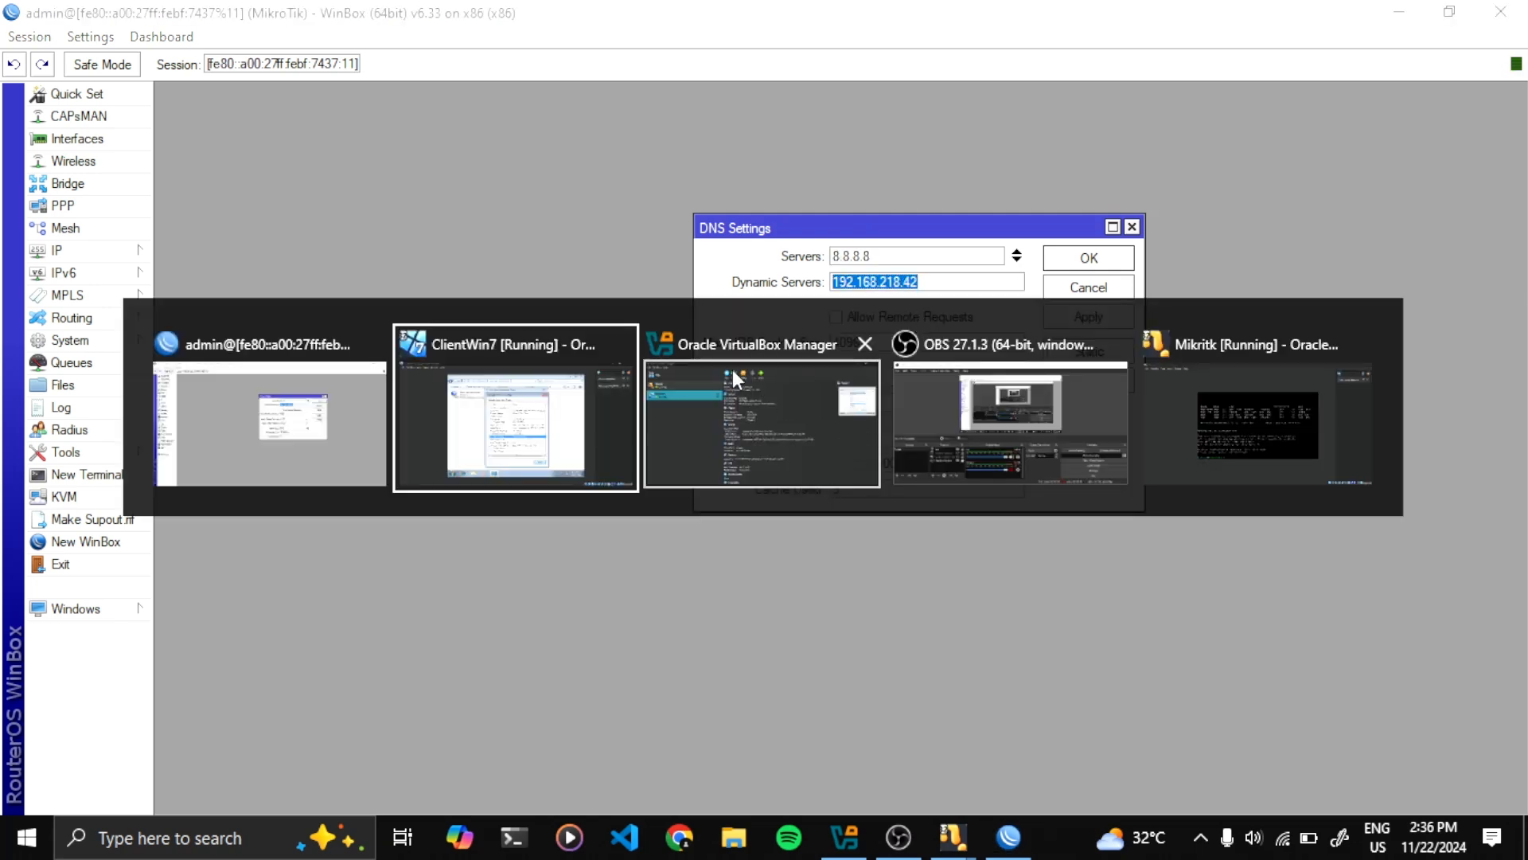
{"action": "left_click", "coordinate": [459, 437]}
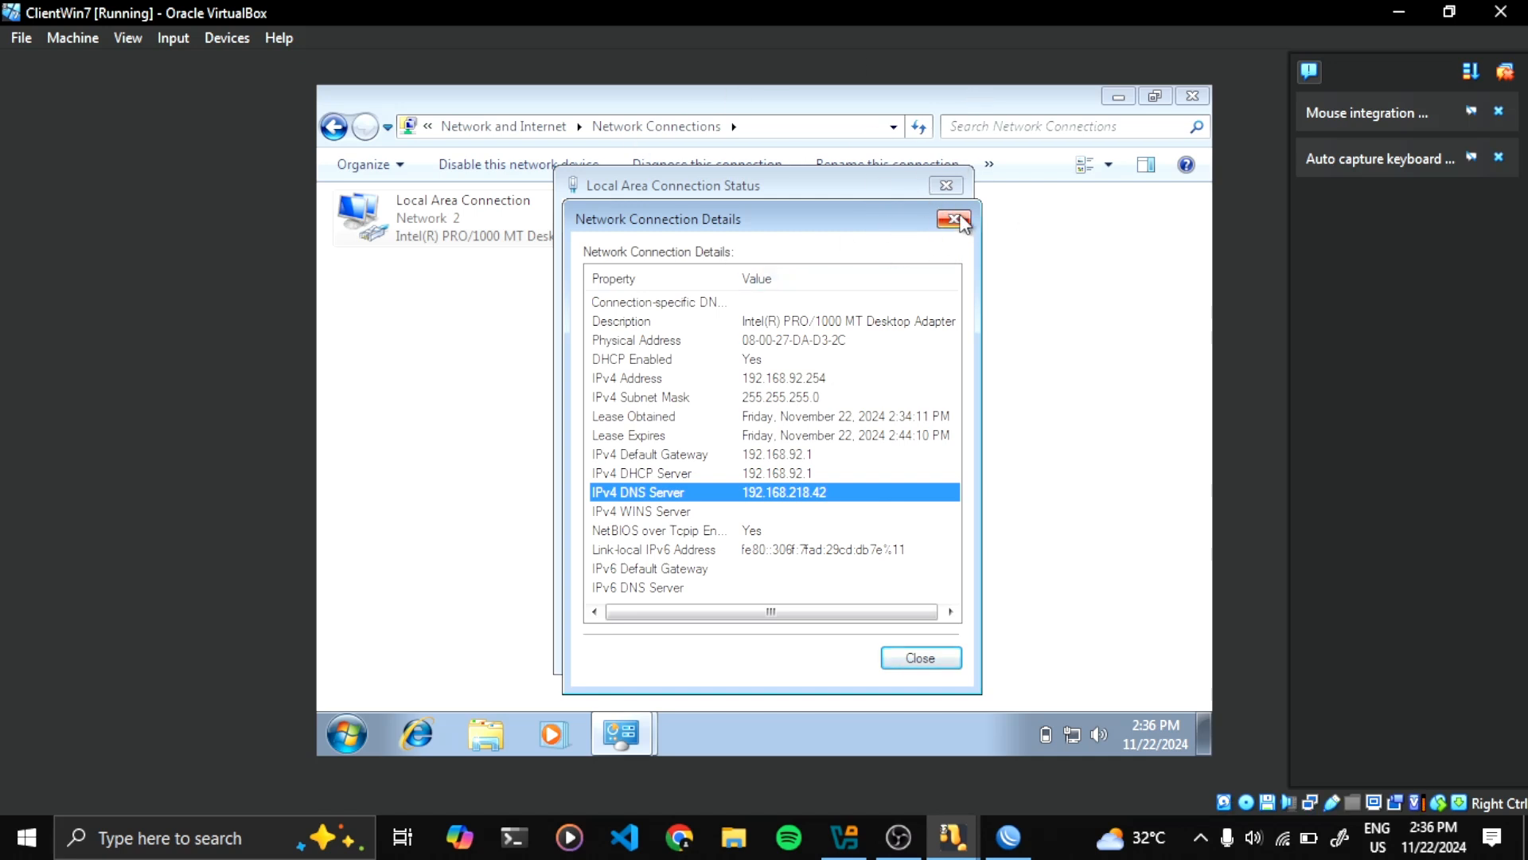
Close the guest's Connection Details, Status and Network Connections windows
{"action": "left_click", "coordinate": [962, 222]}
{"action": "left_click", "coordinate": [947, 185]}
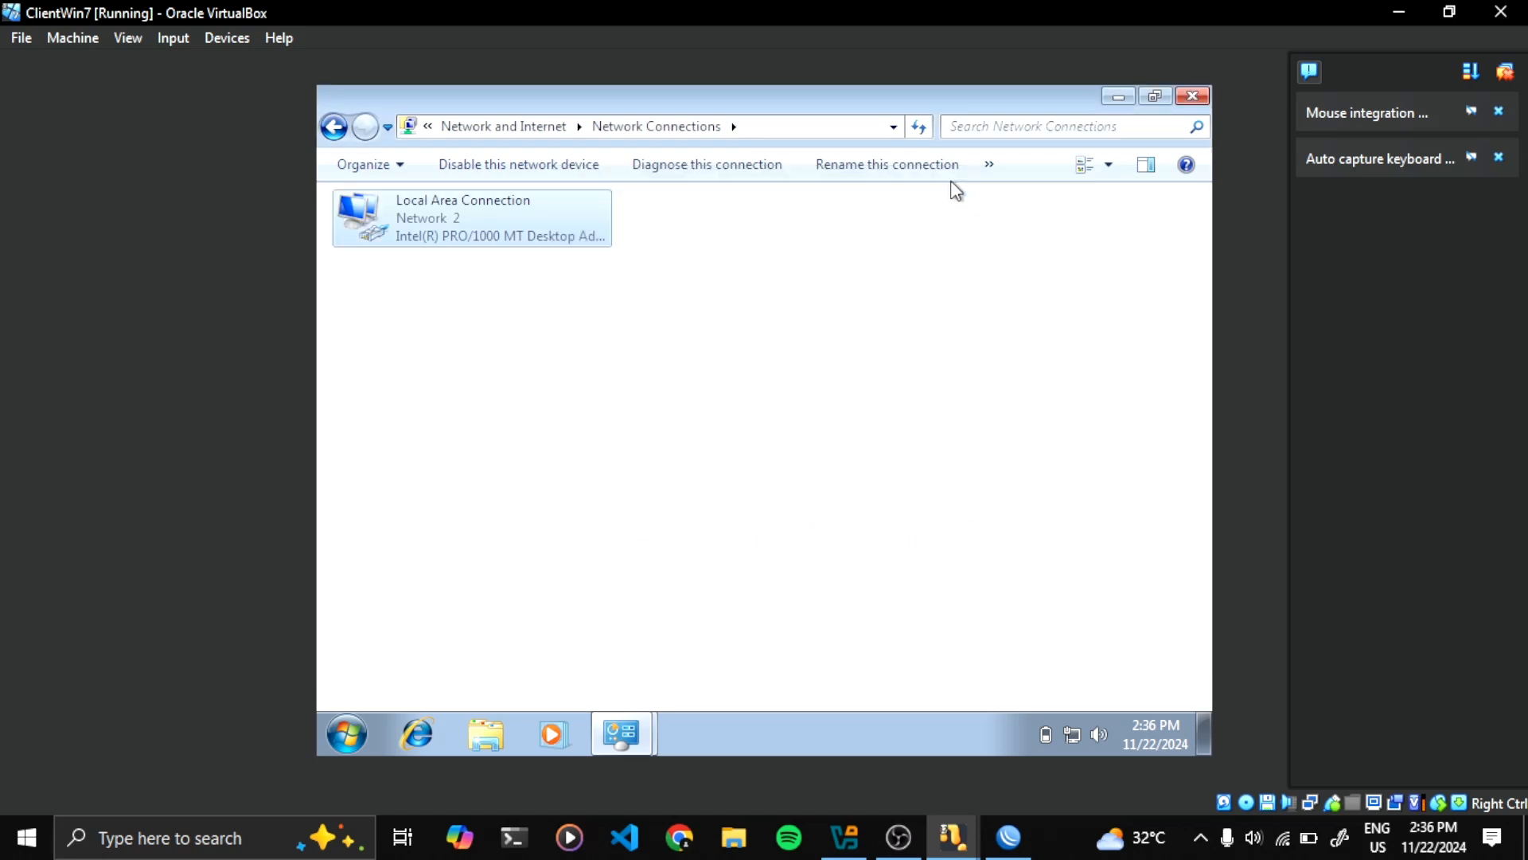
{"action": "left_click", "coordinate": [1192, 96]}
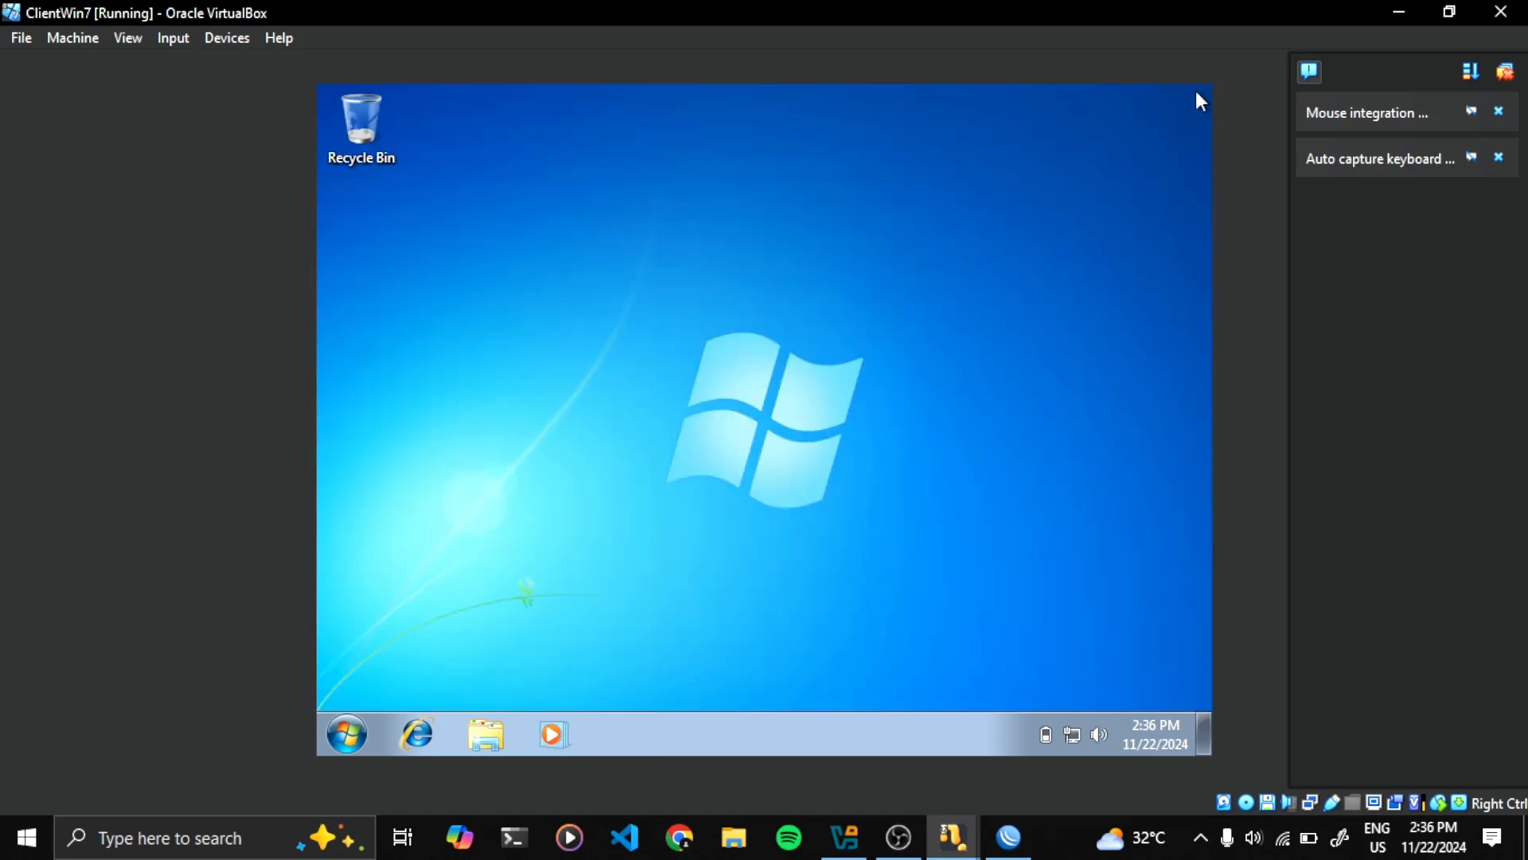
Ping 8.8.8.8 from the guest's Command Prompt, confirming zero loss, then close it
{"action": "key", "text": "super"}
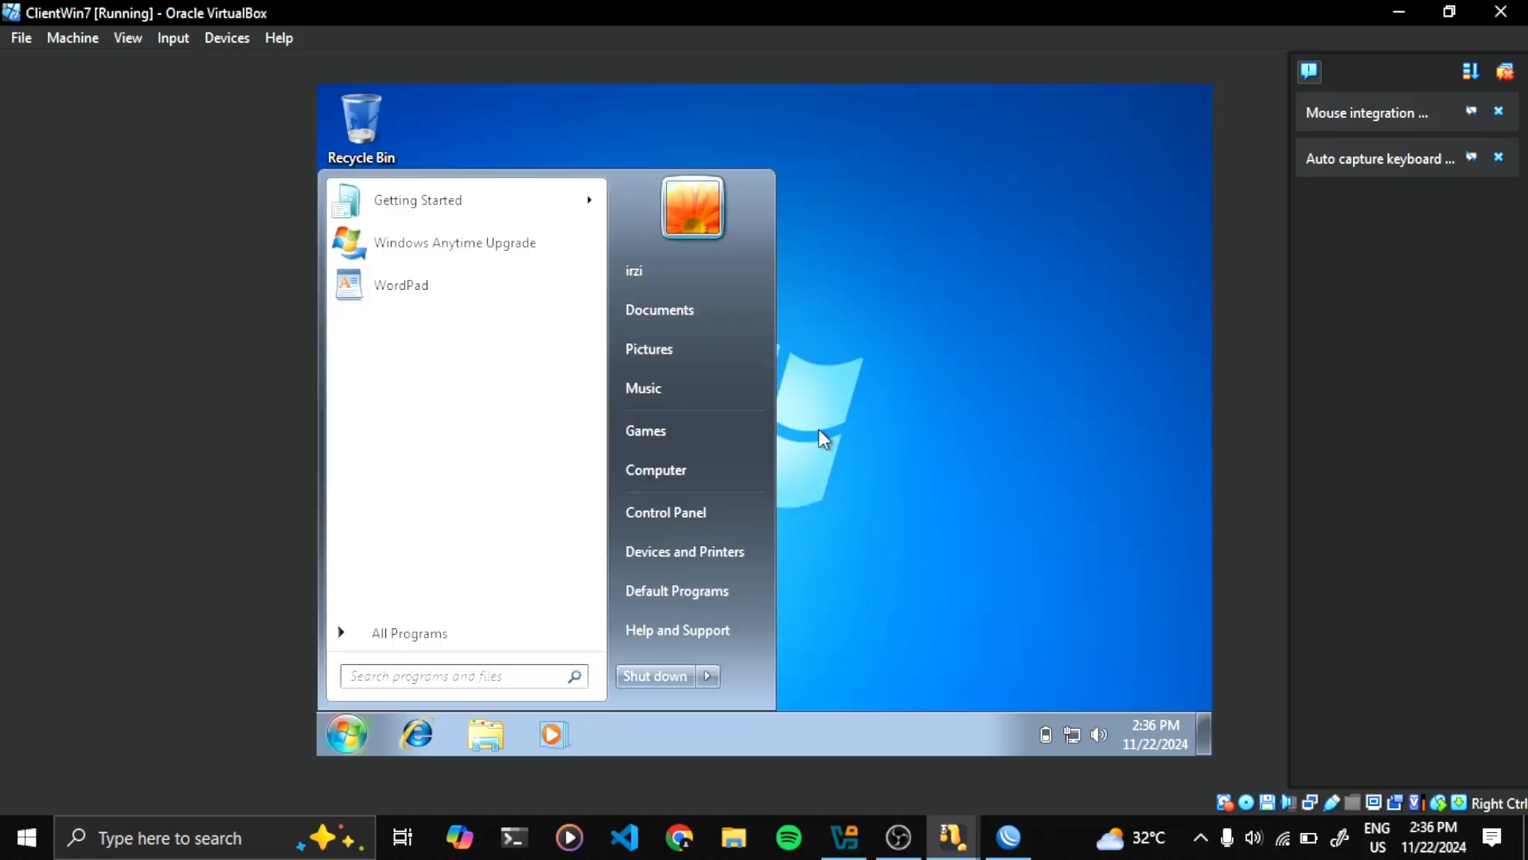
{"action": "type", "text": "c"}
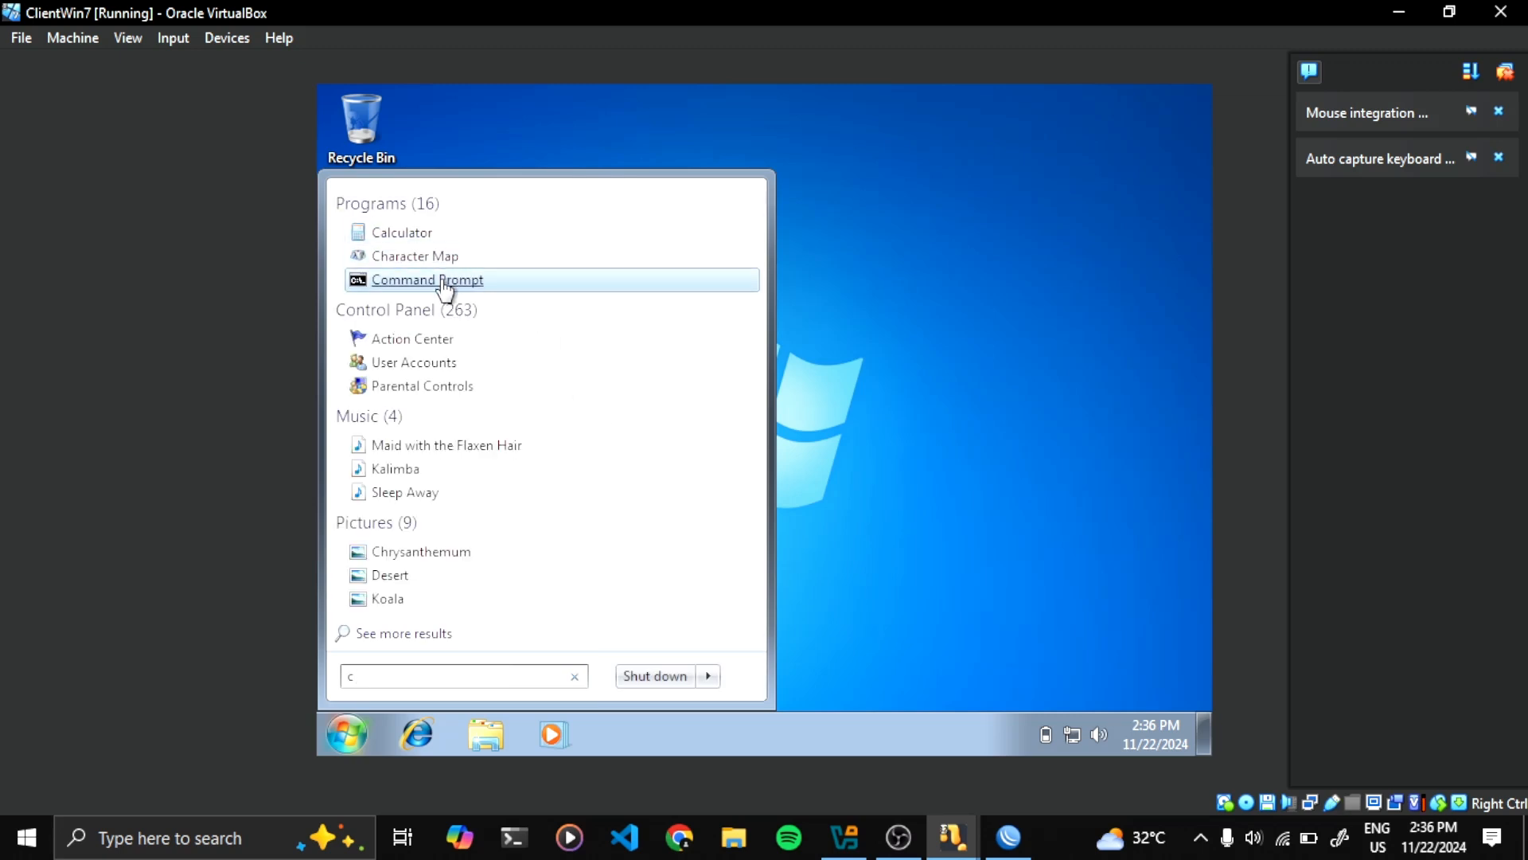
{"action": "left_click", "coordinate": [444, 282]}
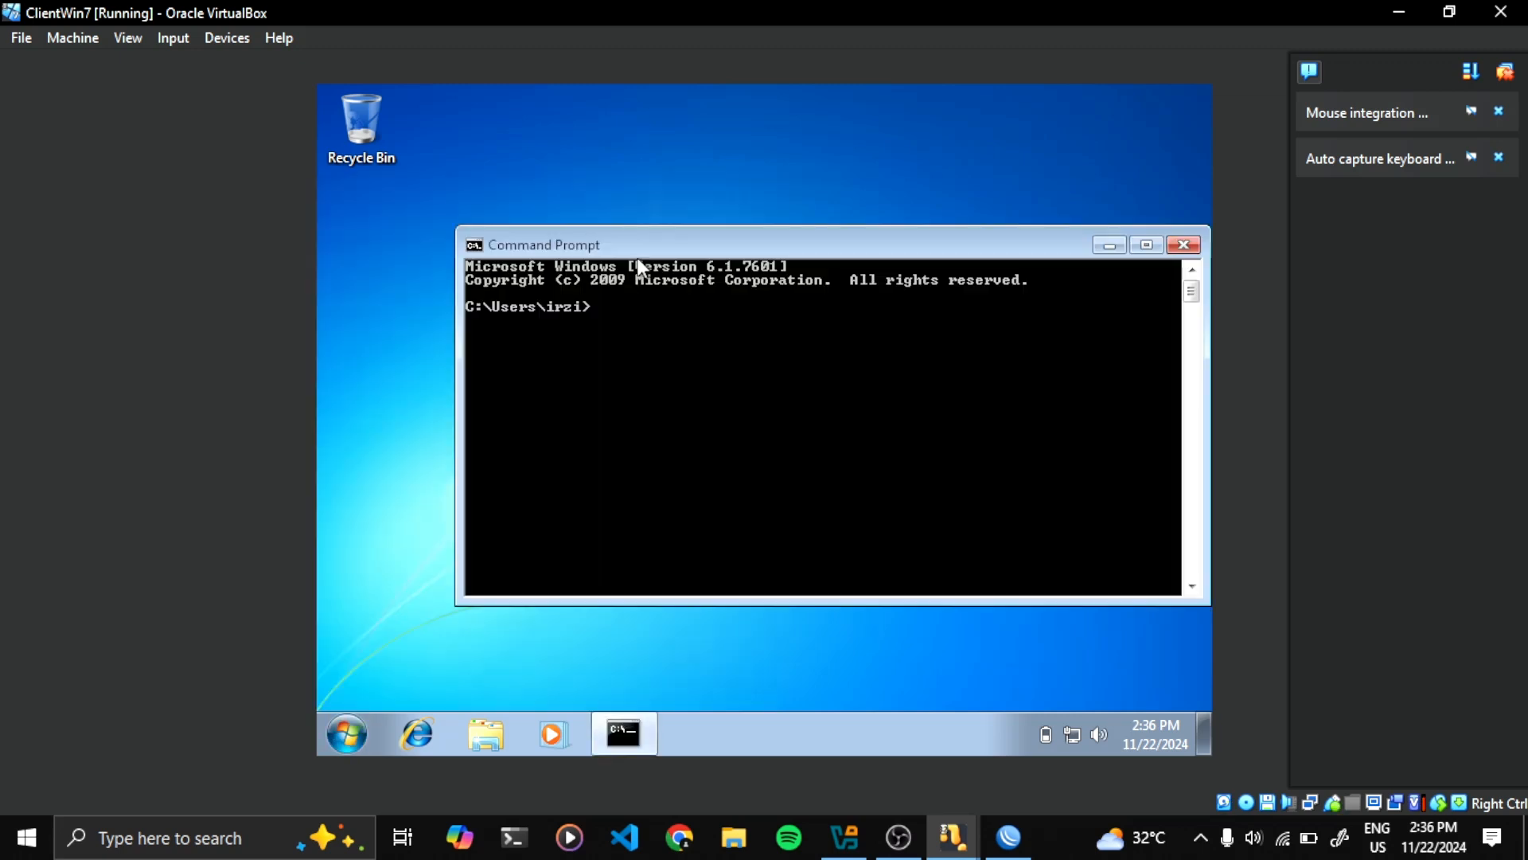
{"action": "left_click_drag", "start_coordinate": [648, 246], "coordinate": [584, 231]}
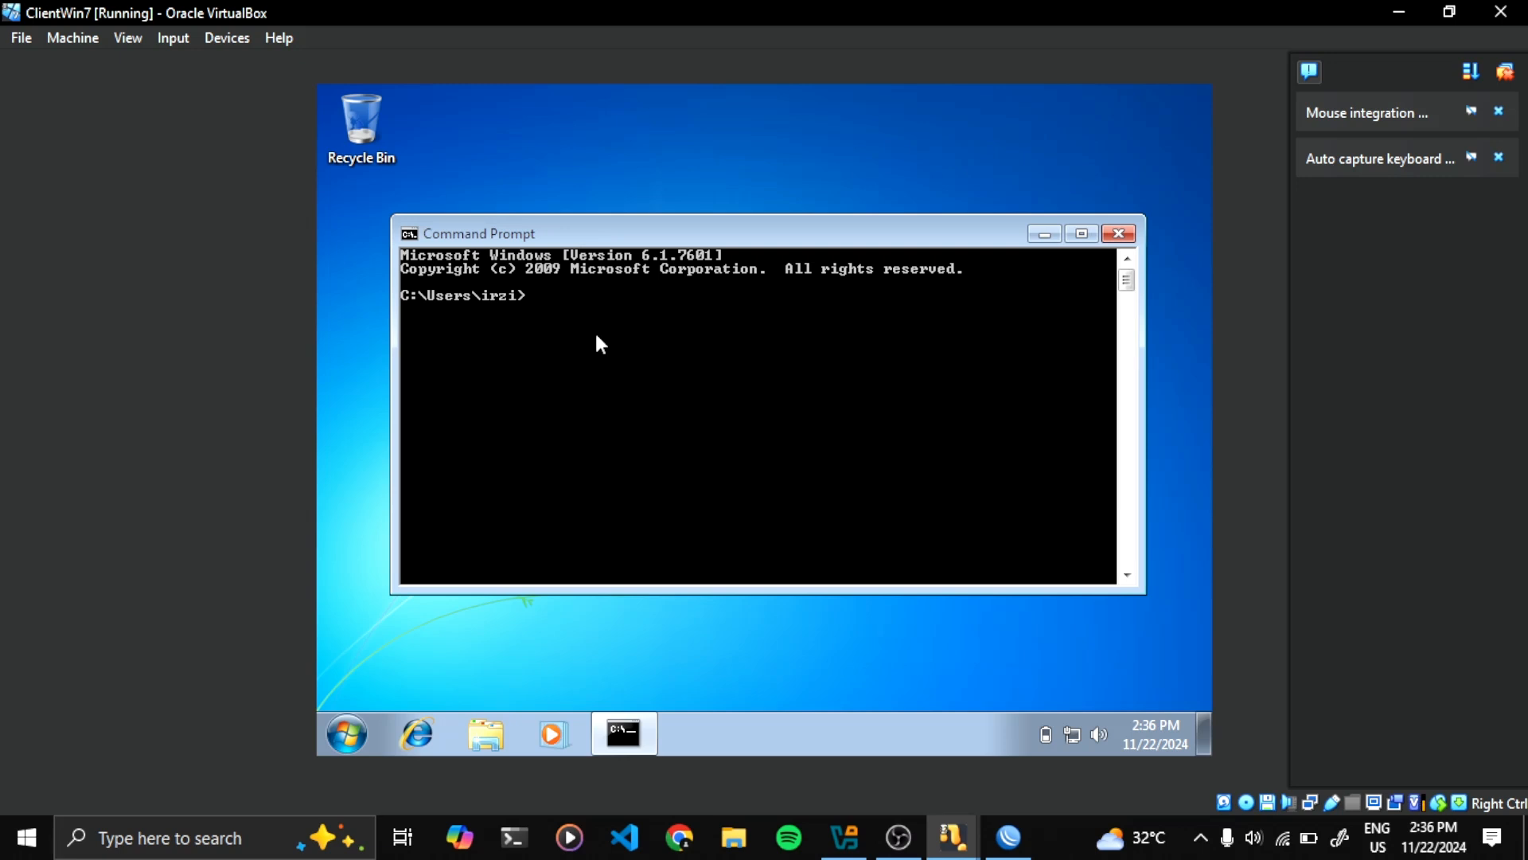
{"action": "type", "text": "ping"}
{"action": "type", "text": "8.8.8.8"}
{"action": "key", "text": "Return"}
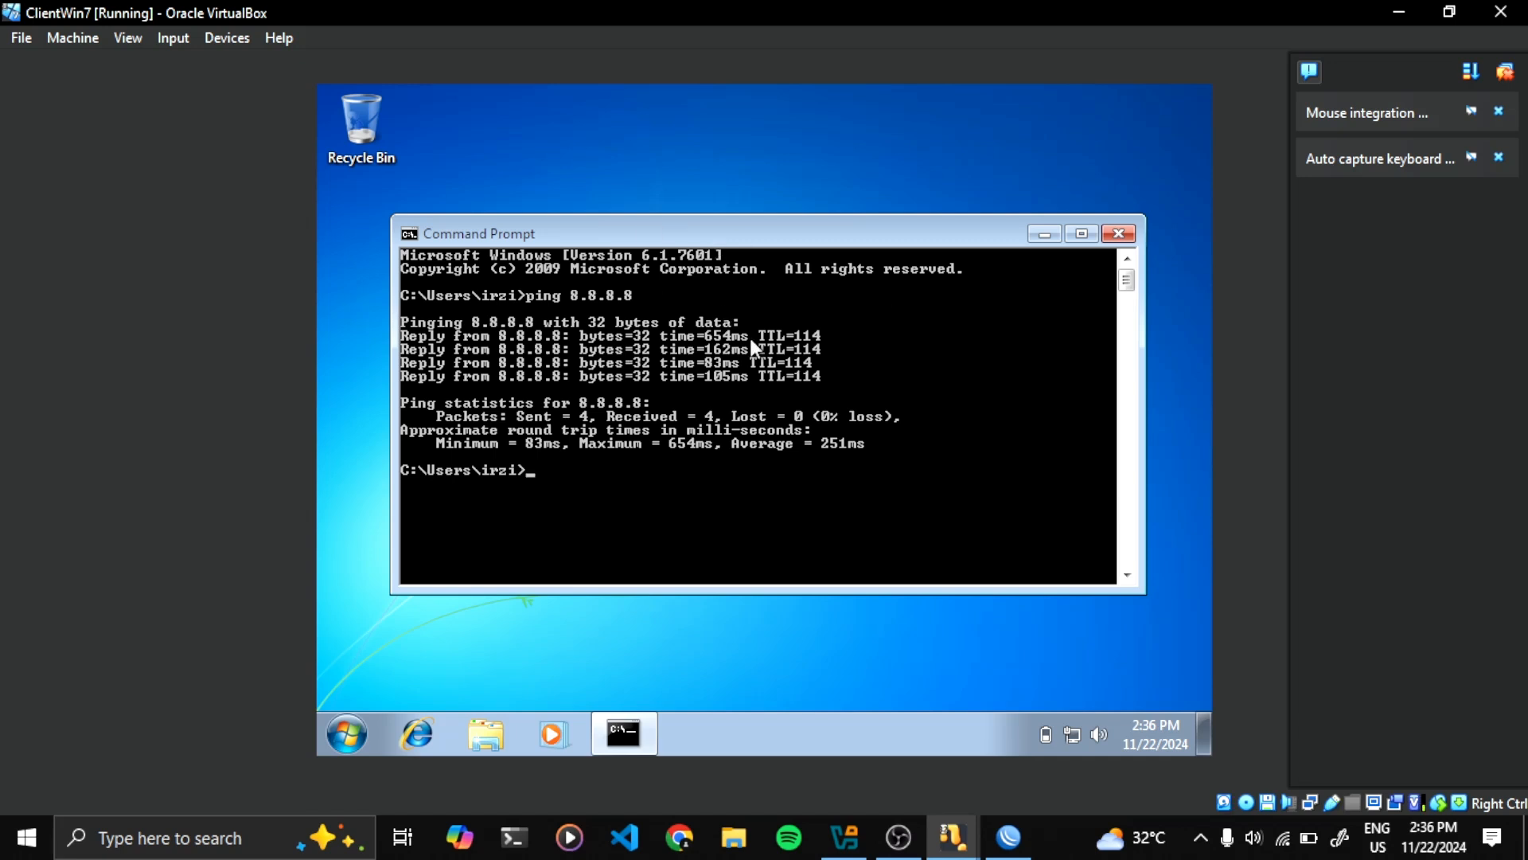
{"action": "left_click", "coordinate": [1122, 232]}
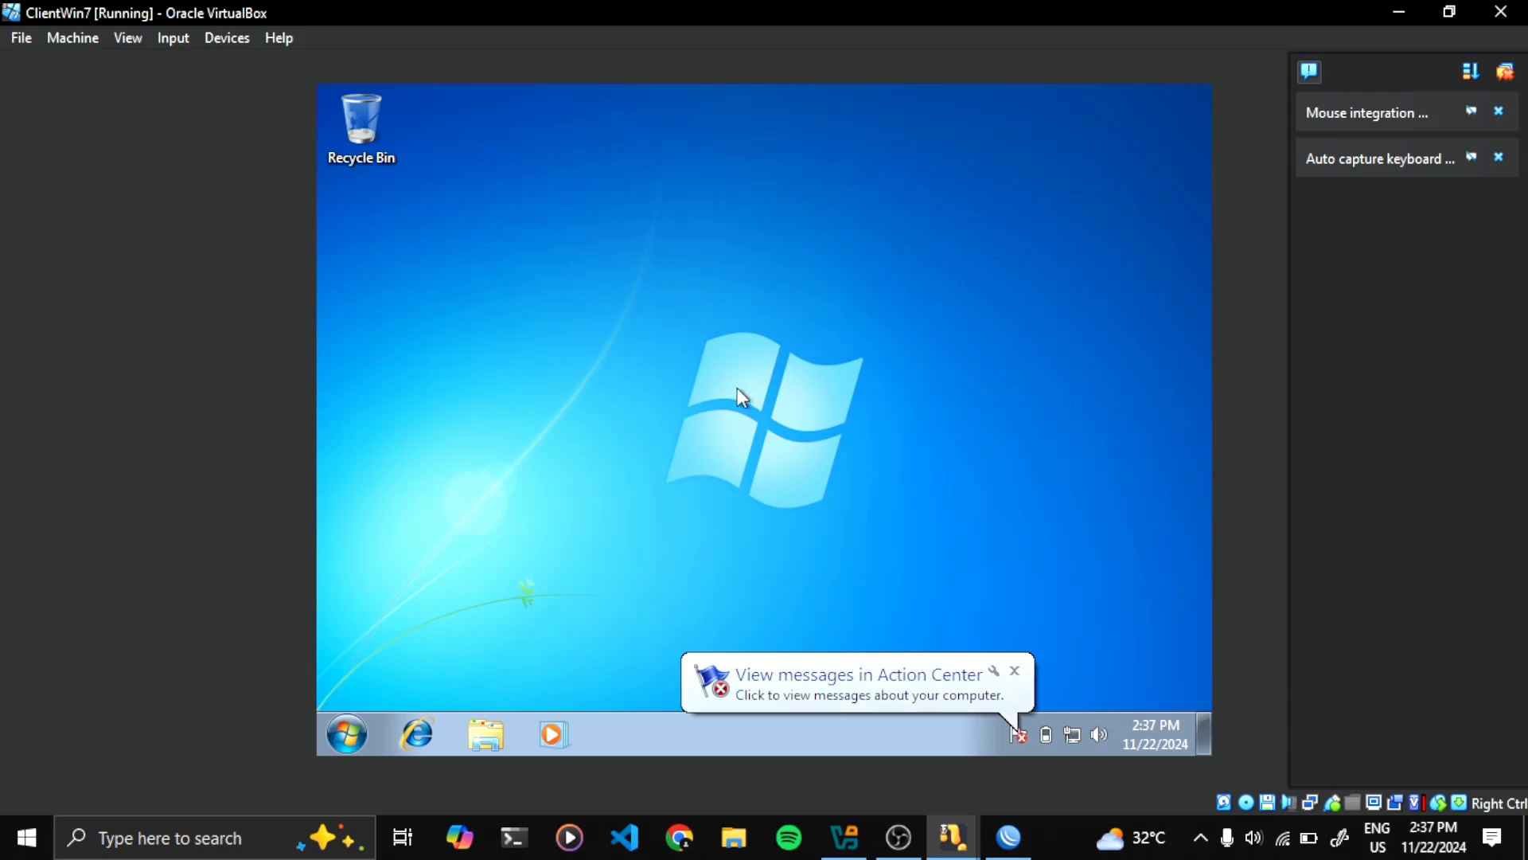
{"action": "left_click", "coordinate": [1014, 673]}
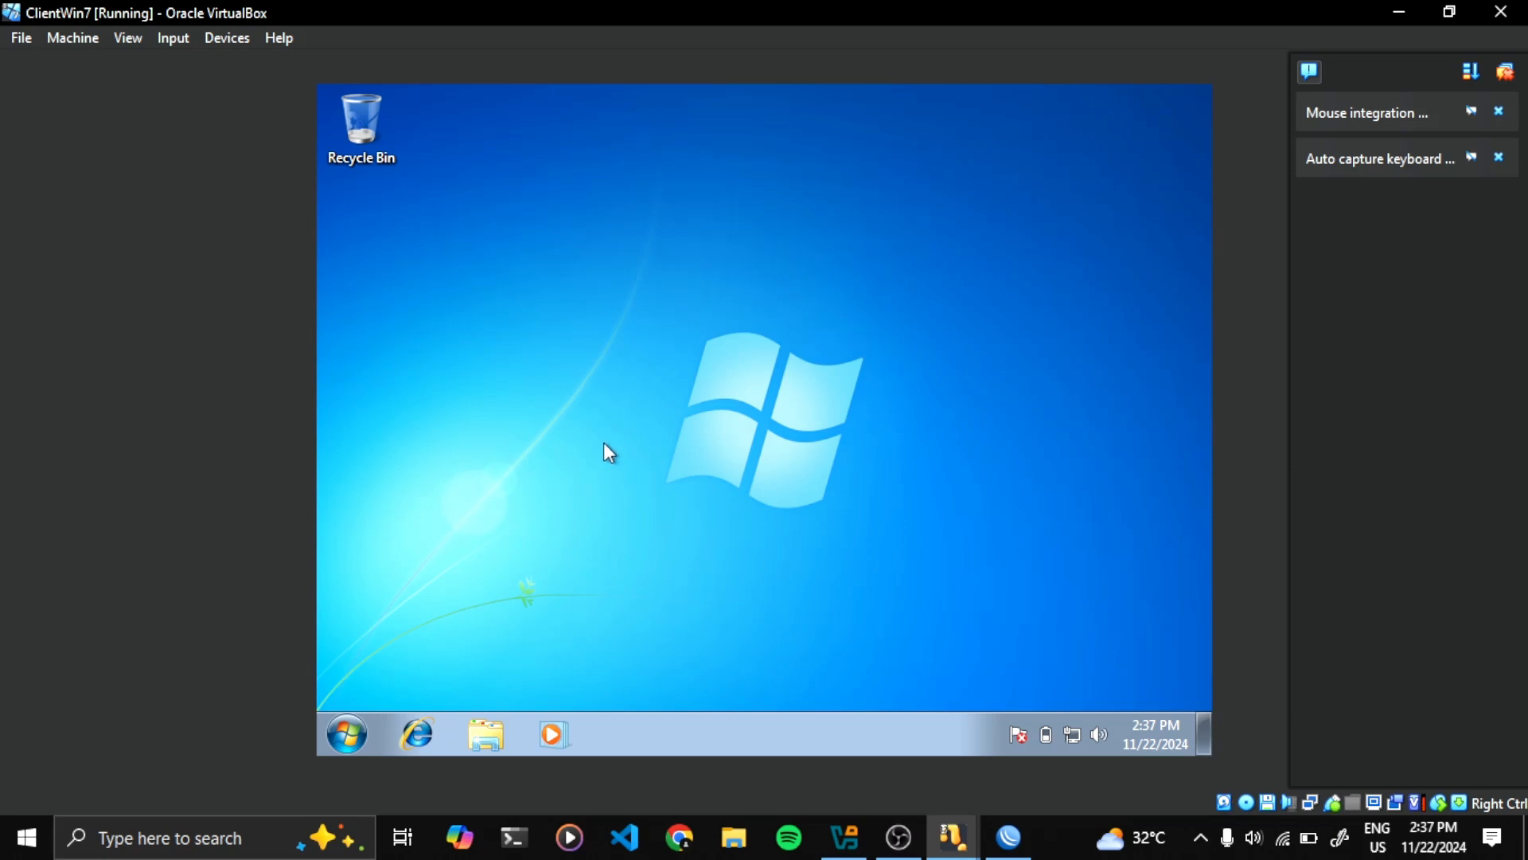
{"action": "left_click_drag", "start_coordinate": [610, 265], "coordinate": [914, 541]}
Close the DNS Settings and open the WinBox Hotspot window's Servers list
{"action": "left_click", "coordinate": [1389, 9]}
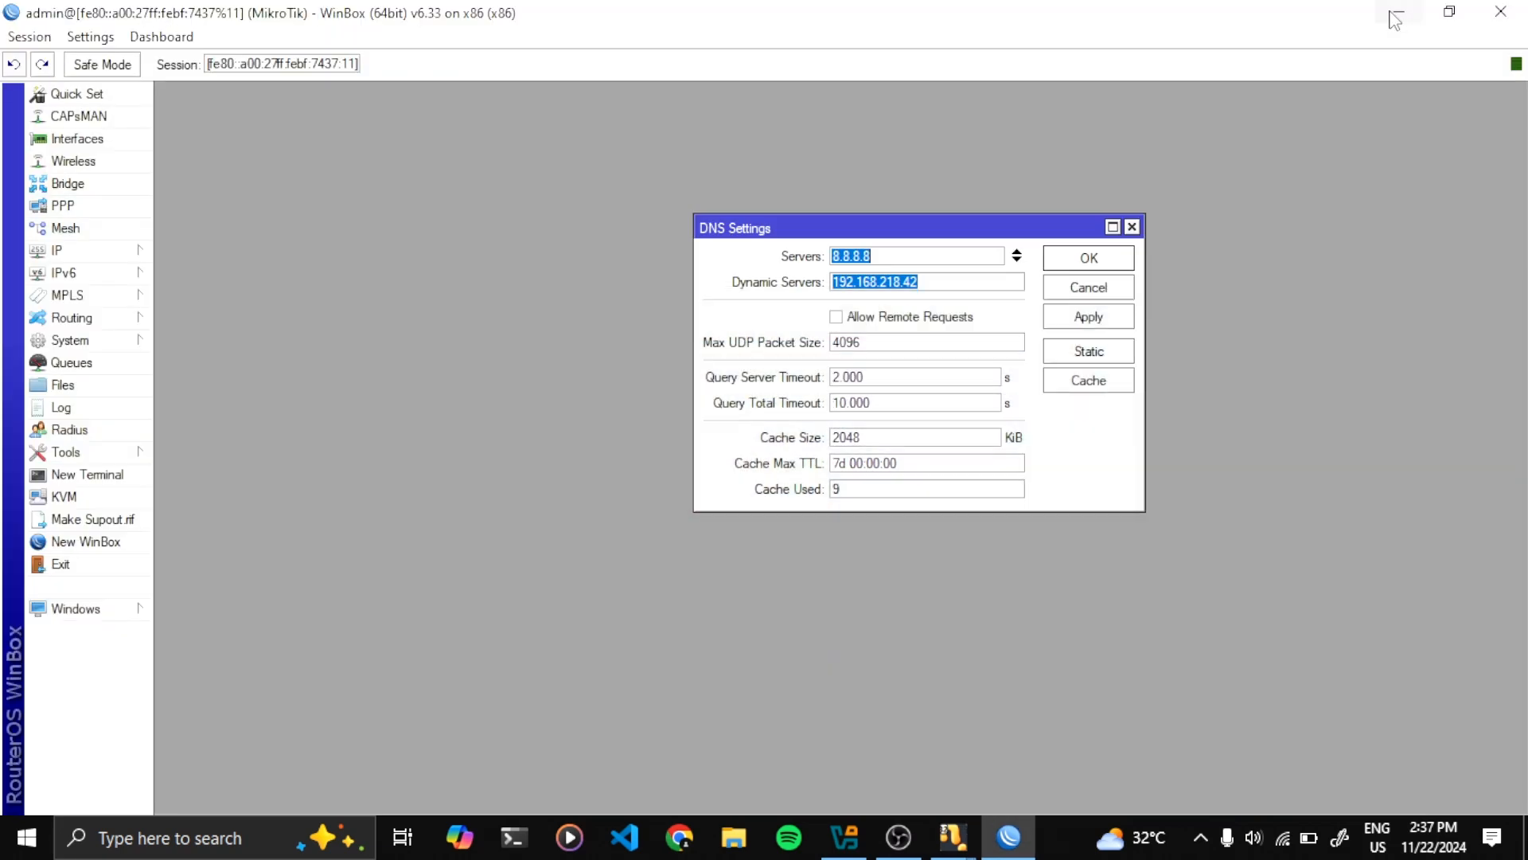
{"action": "left_click", "coordinate": [1132, 228]}
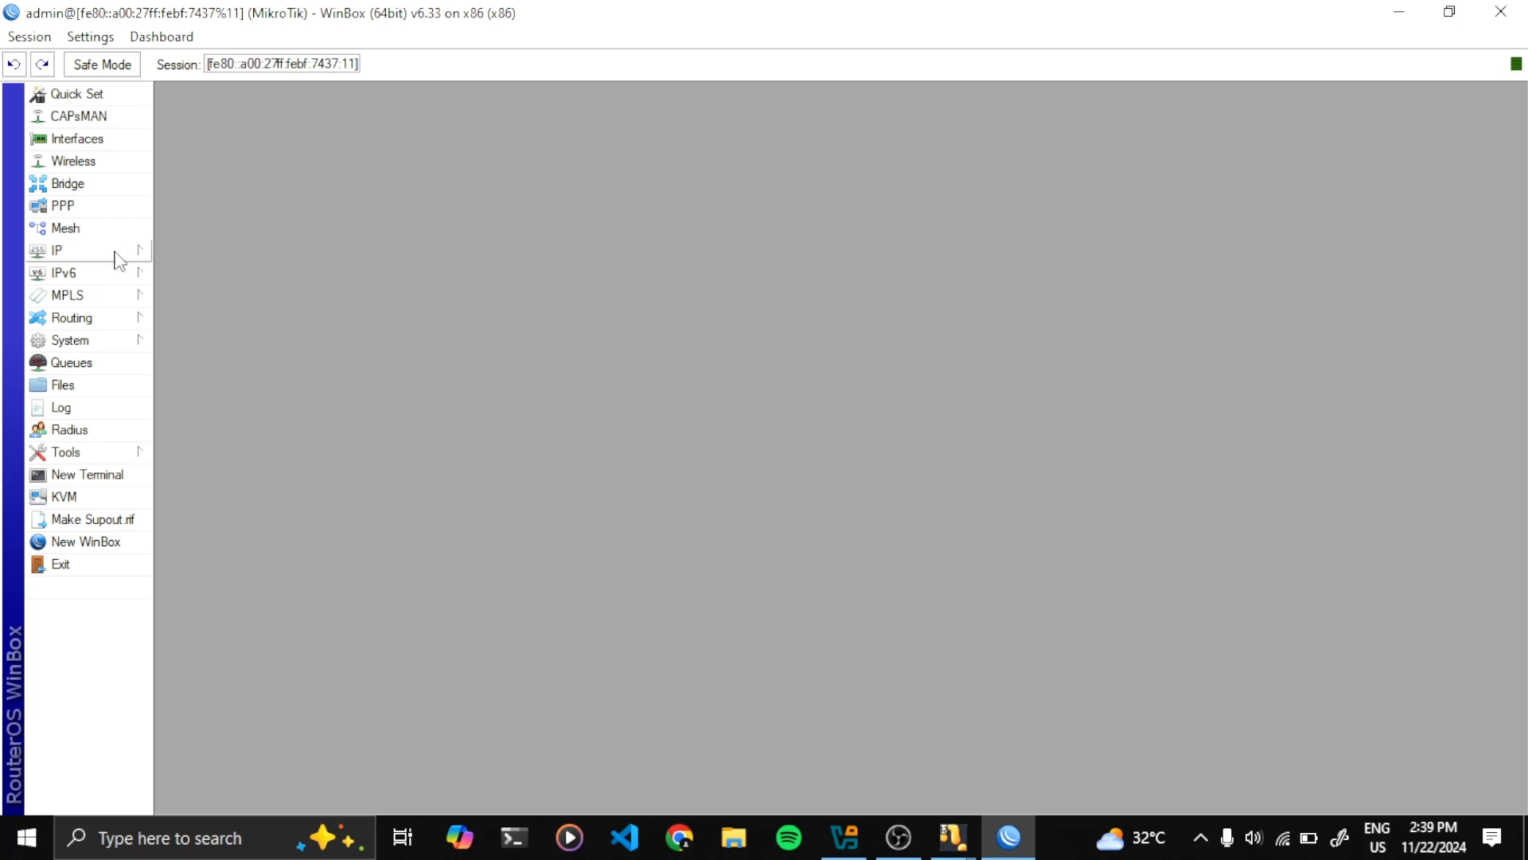
{"action": "left_click", "coordinate": [114, 252]}
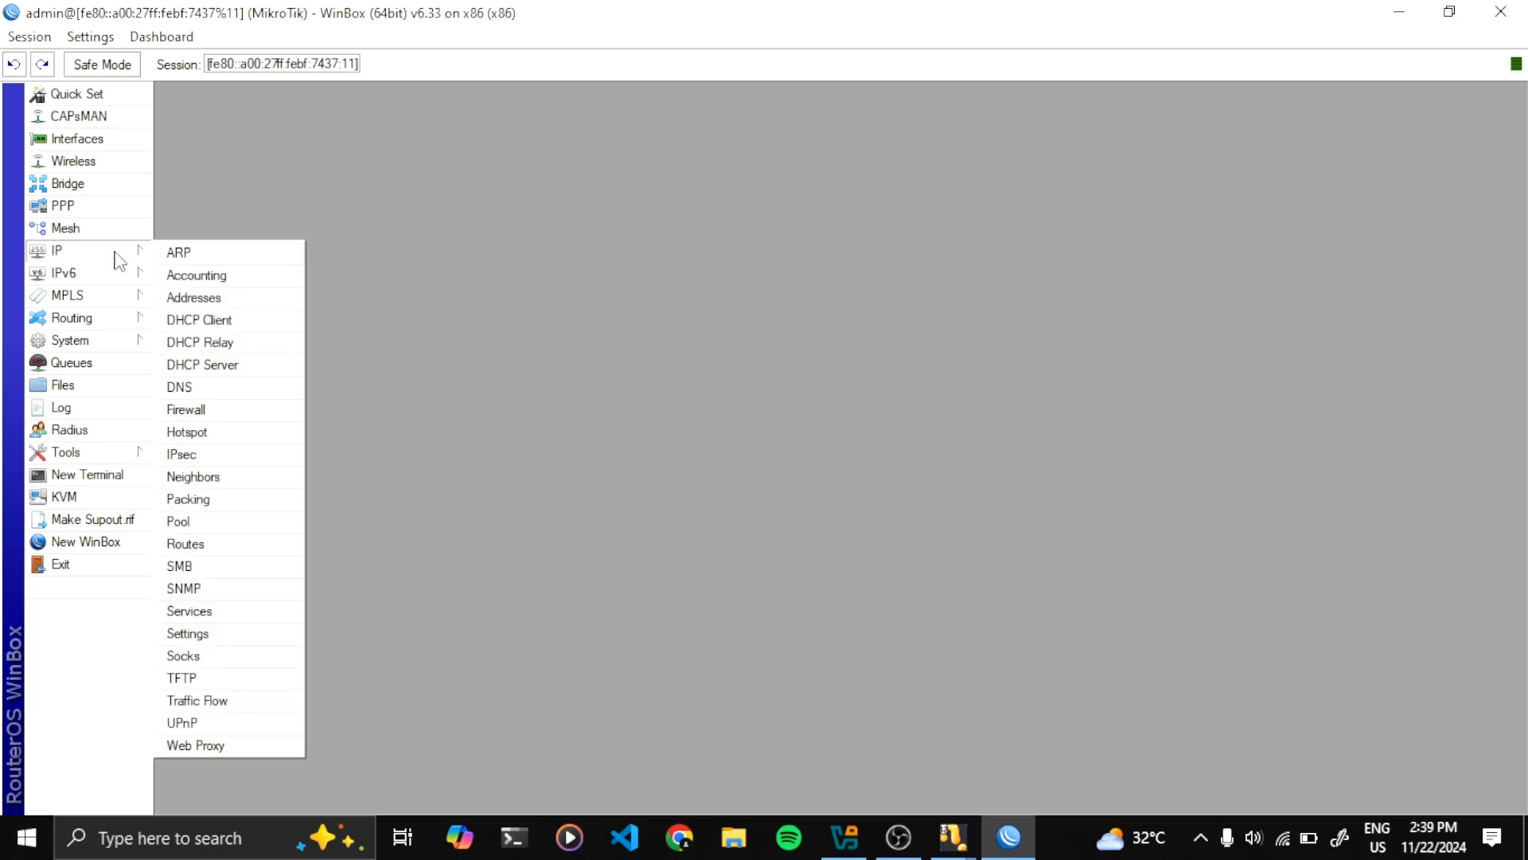
{"action": "left_click", "coordinate": [202, 437]}
{"action": "left_click", "coordinate": [459, 247]}
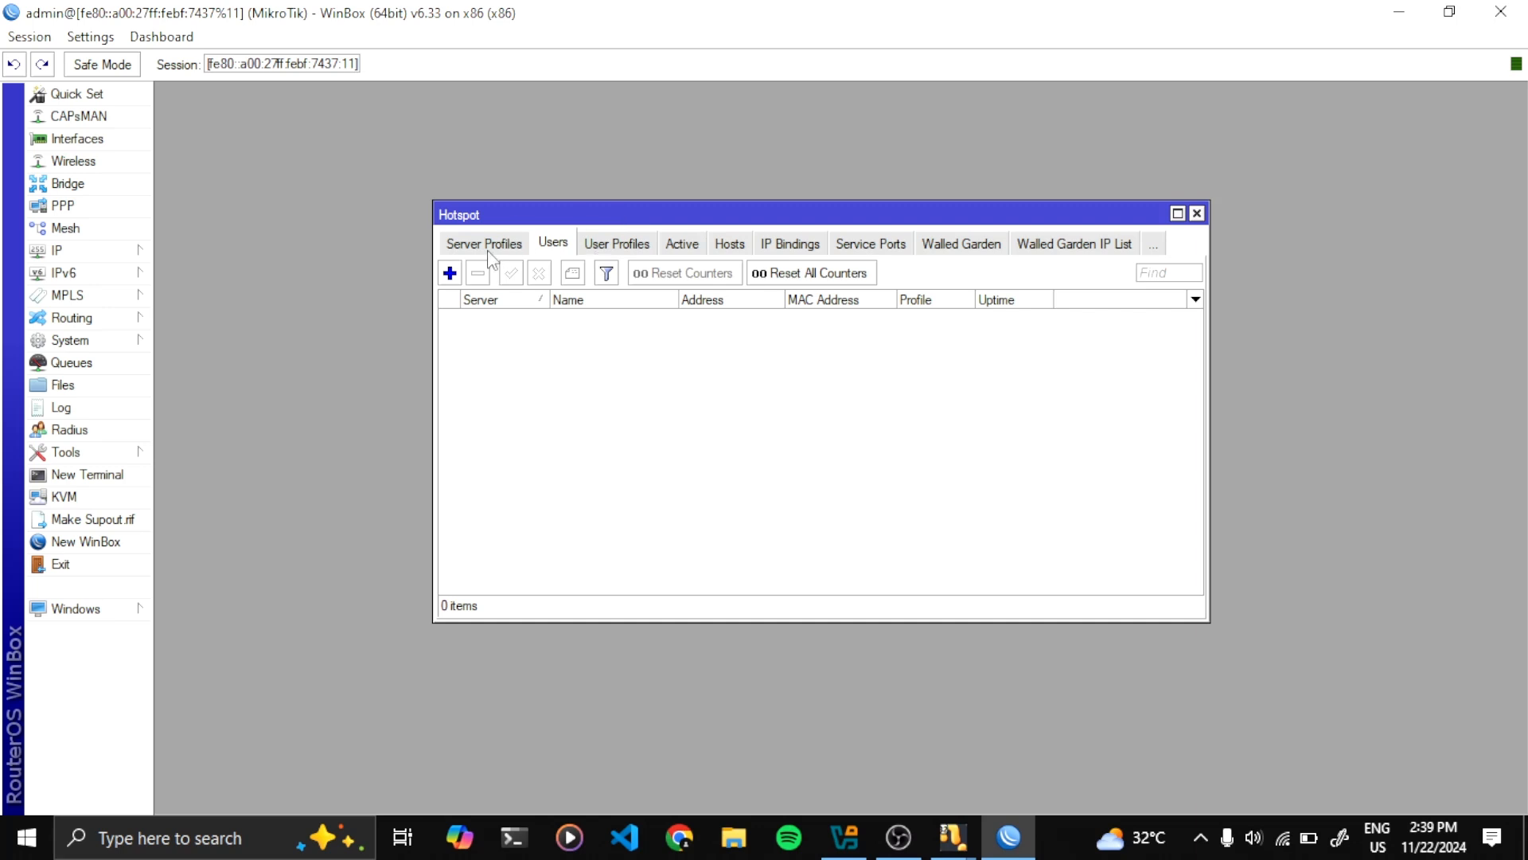
{"action": "left_click", "coordinate": [488, 252]}
{"action": "left_click", "coordinate": [468, 248]}
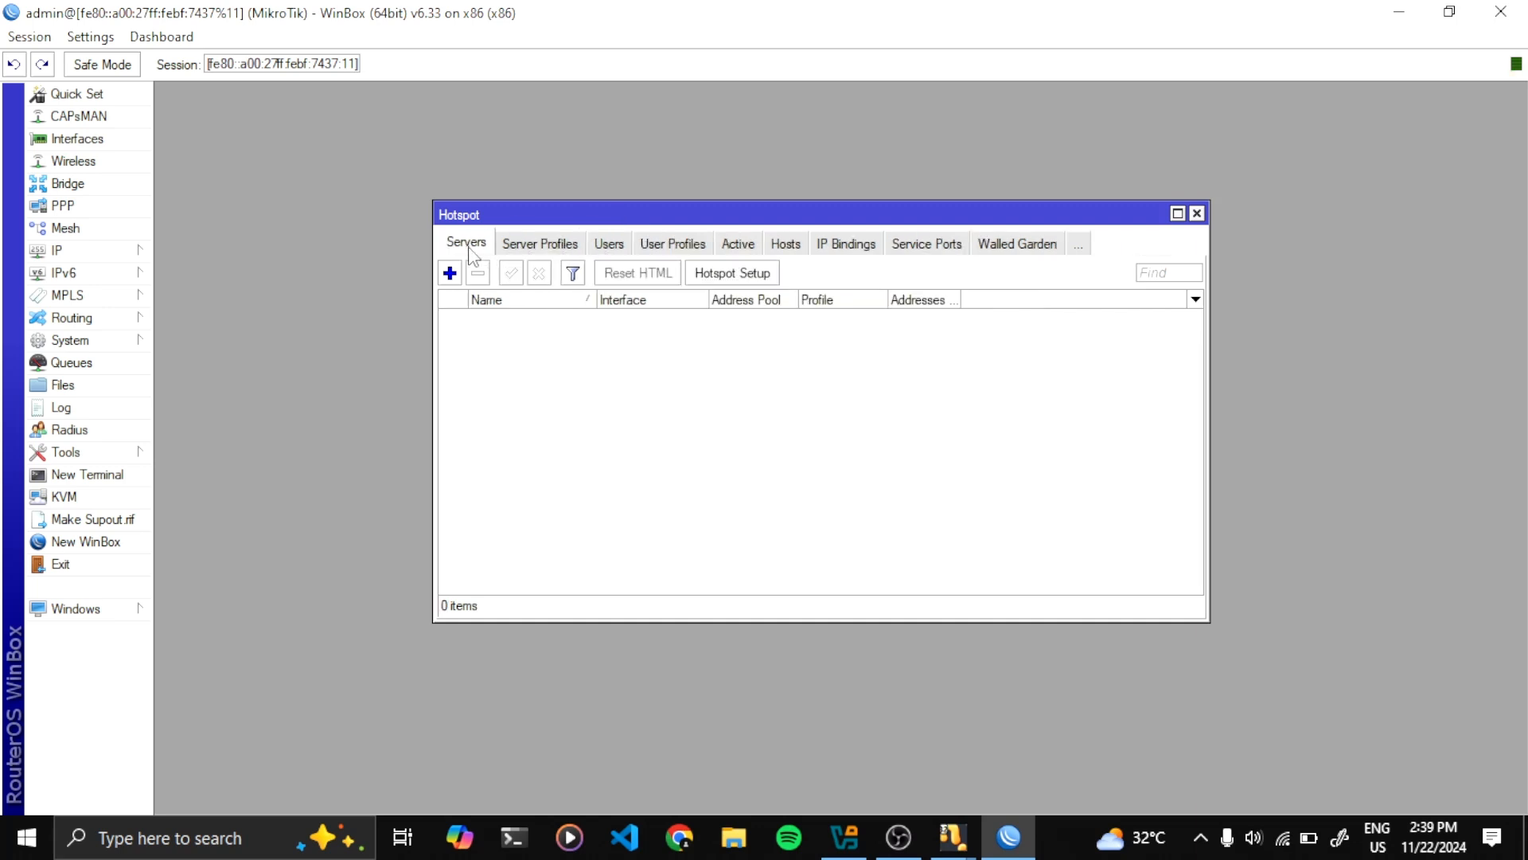
Run Hotspot Setup on ether2, accepting the default address, pool, certificate, SMTP and DNS settings
{"action": "left_click", "coordinate": [728, 273]}
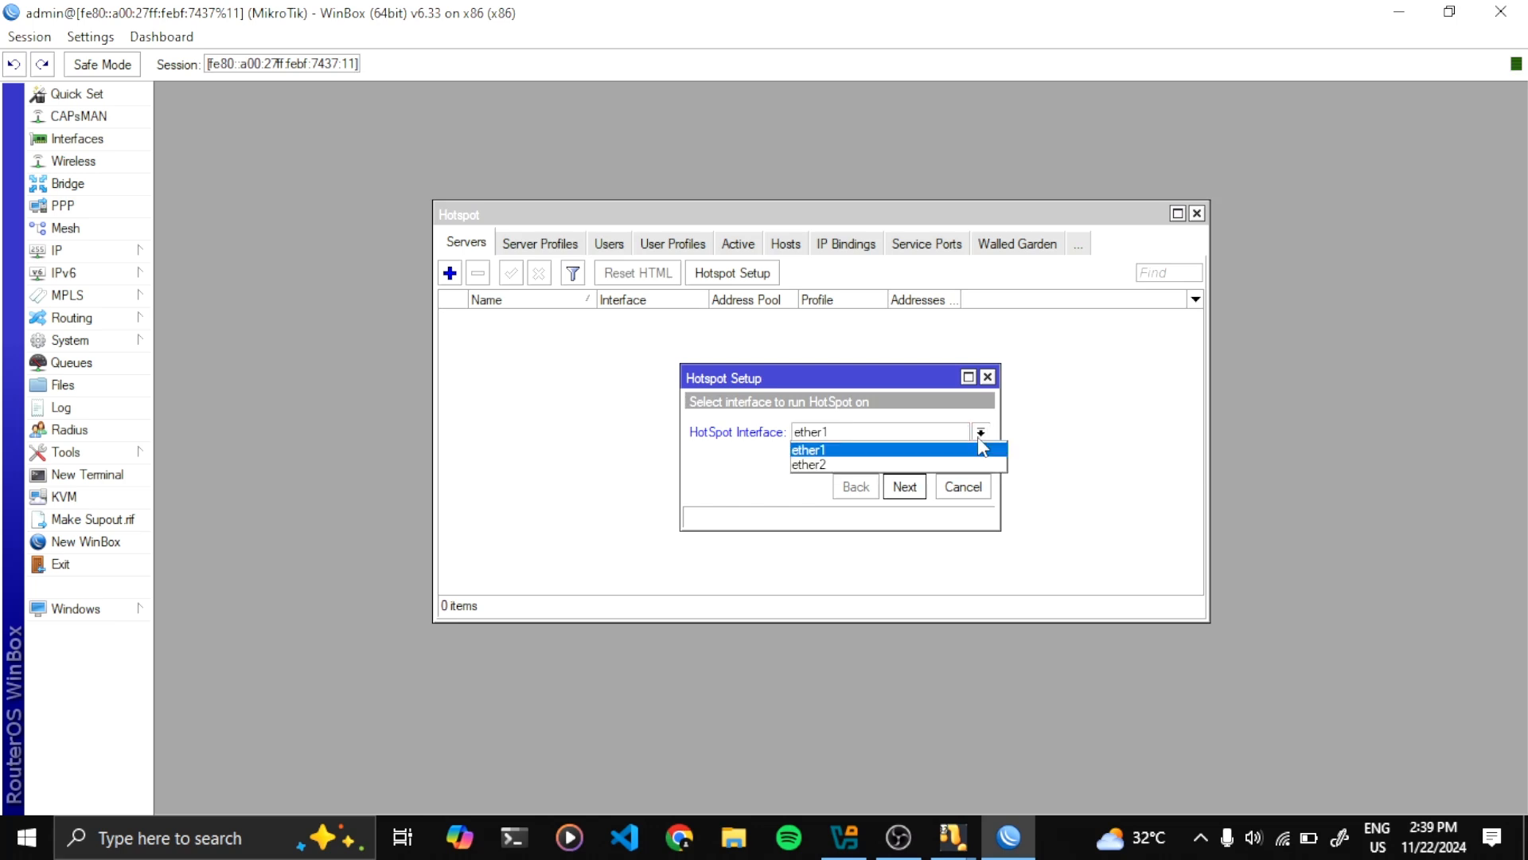
{"action": "left_click", "coordinate": [981, 432]}
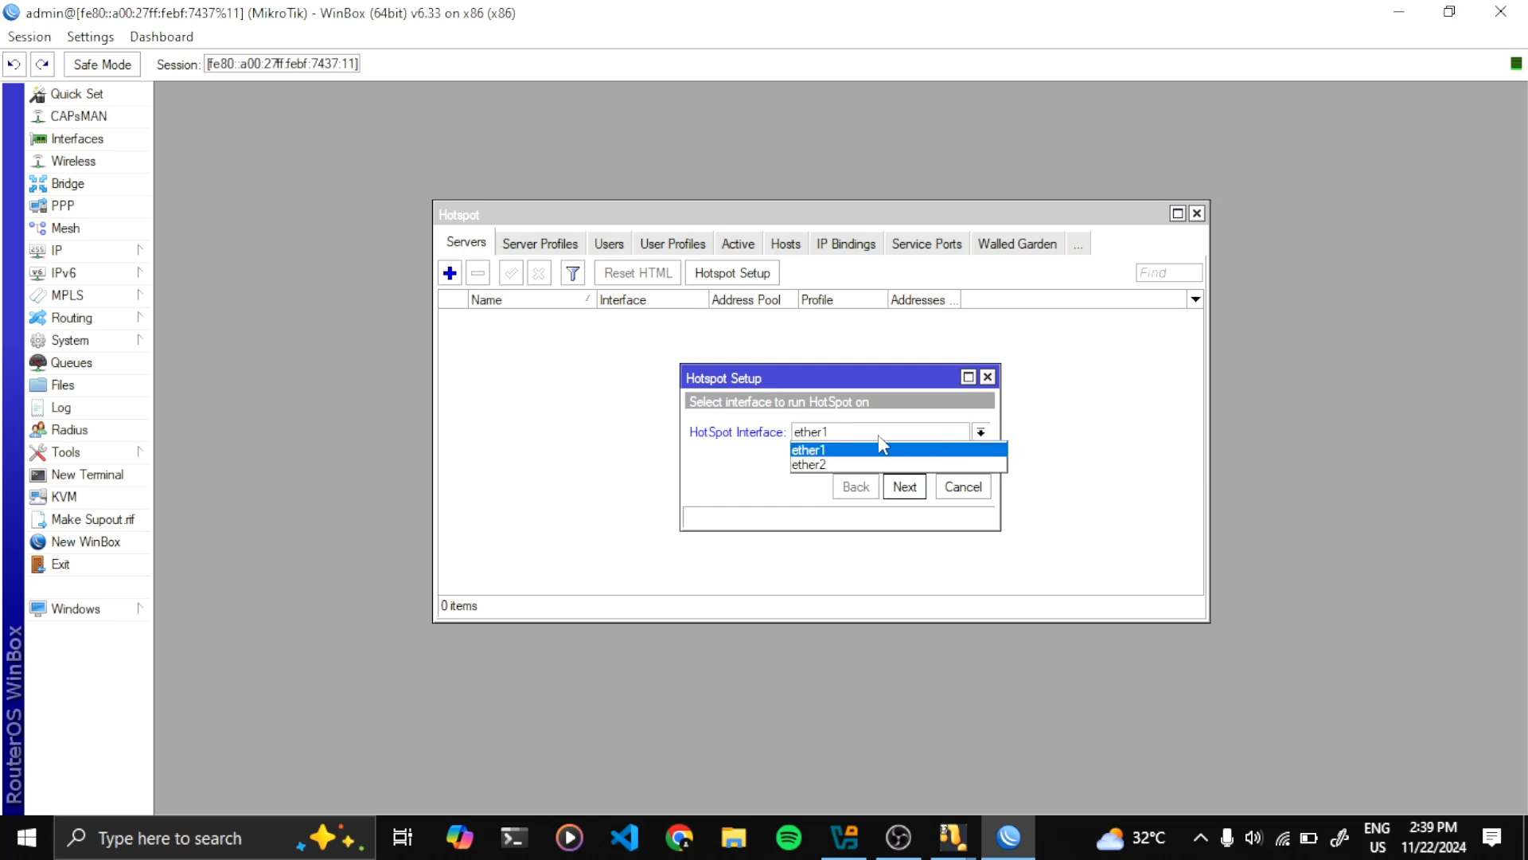
{"action": "left_click", "coordinate": [821, 466]}
{"action": "left_click", "coordinate": [907, 488]}
{"action": "left_click", "coordinate": [905, 487]}
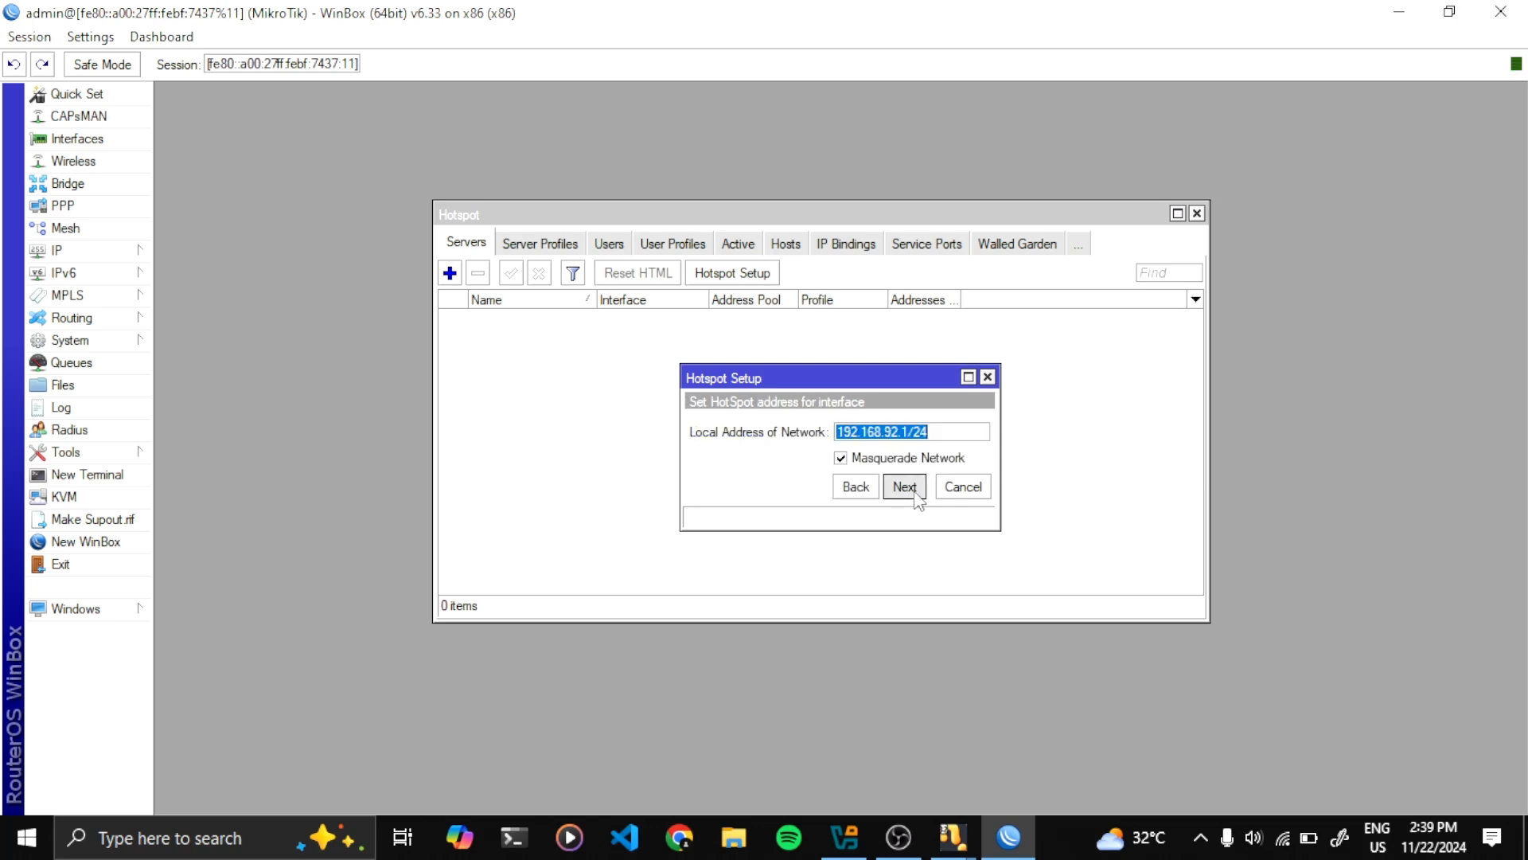
{"action": "left_click", "coordinate": [905, 487]}
{"action": "left_click", "coordinate": [905, 487]}
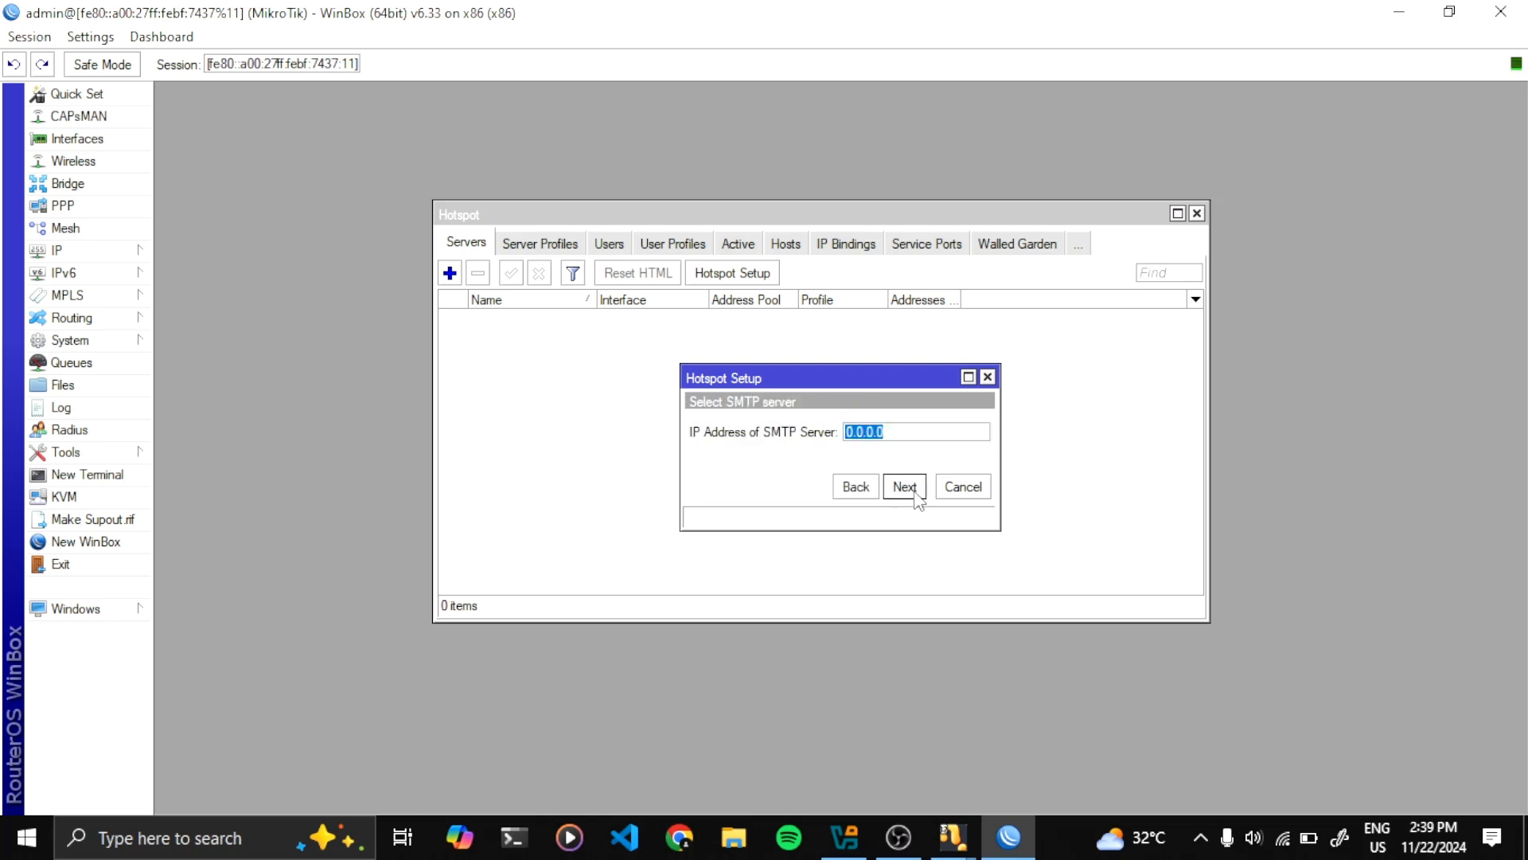
{"action": "left_click", "coordinate": [905, 487]}
{"action": "left_click", "coordinate": [905, 487]}
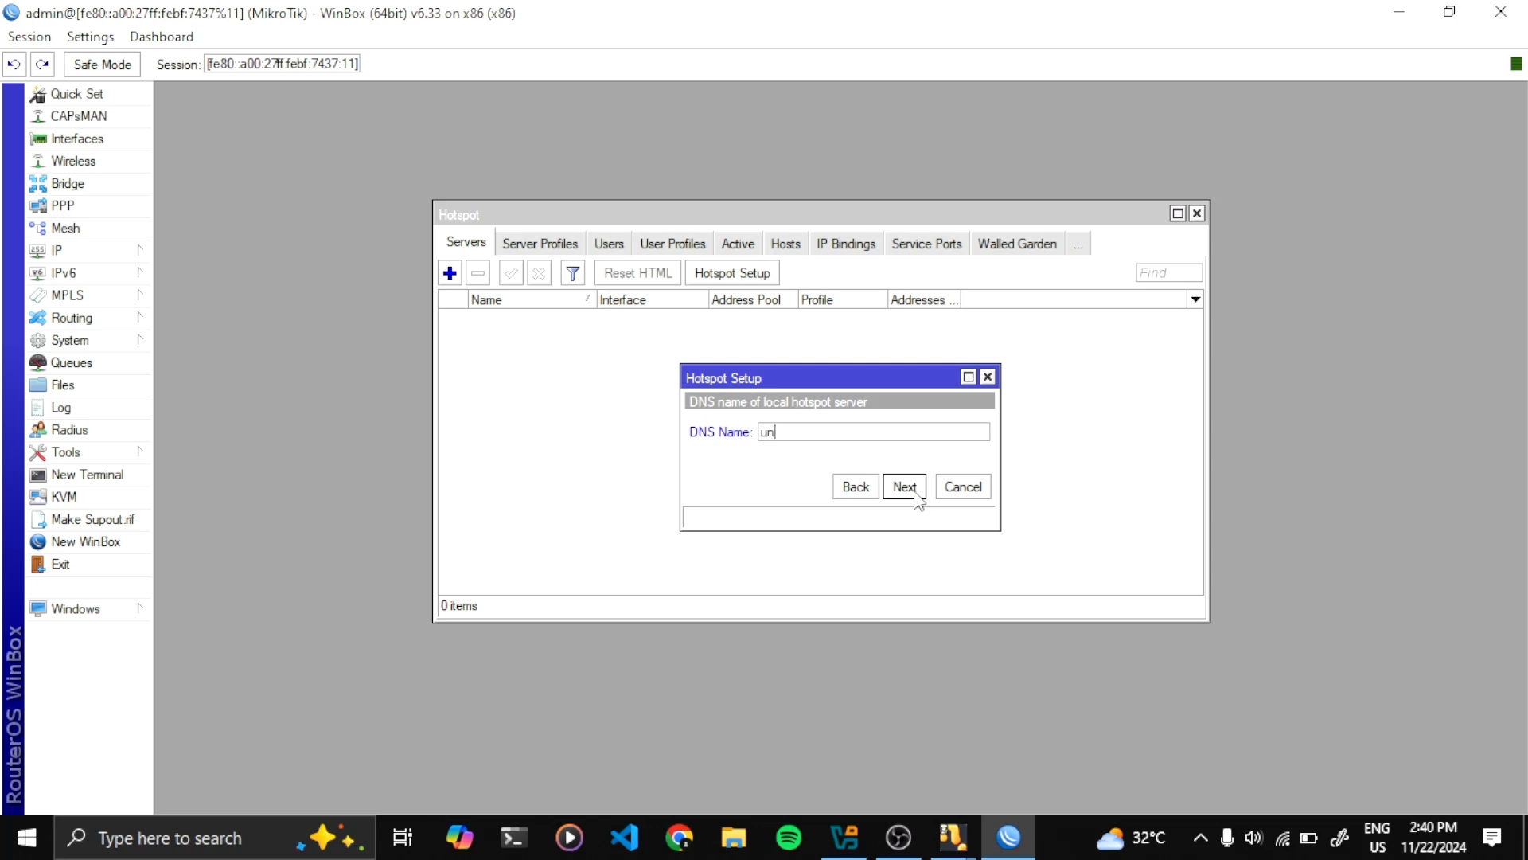
Set hotspot DNS name unsika.co.id and the local user's password, finish setup, close Hotspot
{"action": "type", "text": "sika.co.id"}
{"action": "left_click", "coordinate": [916, 495]}
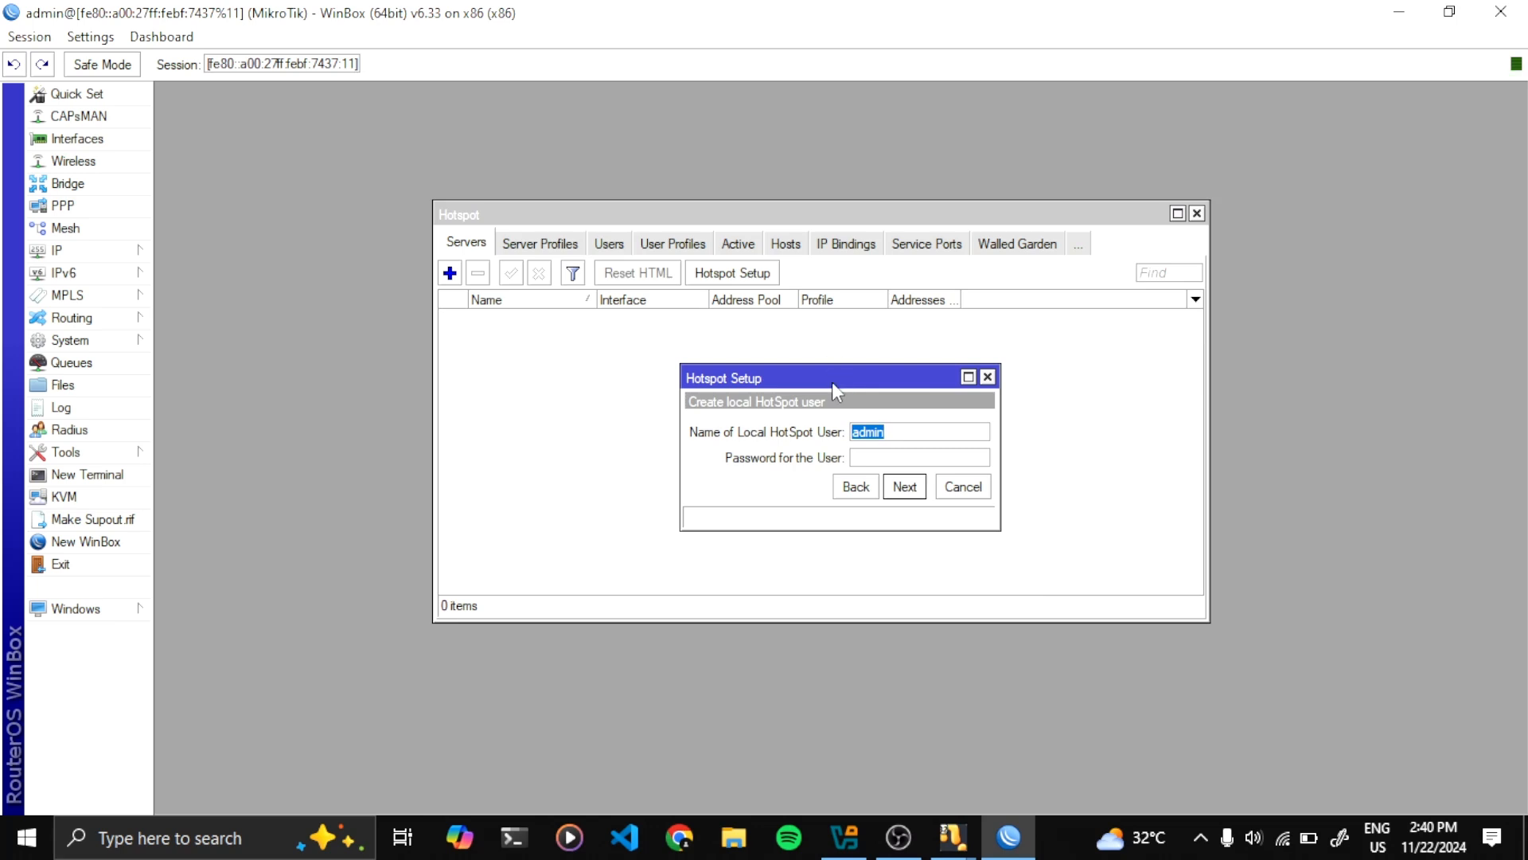
{"action": "left_click_drag", "start_coordinate": [832, 383], "coordinate": [779, 348]}
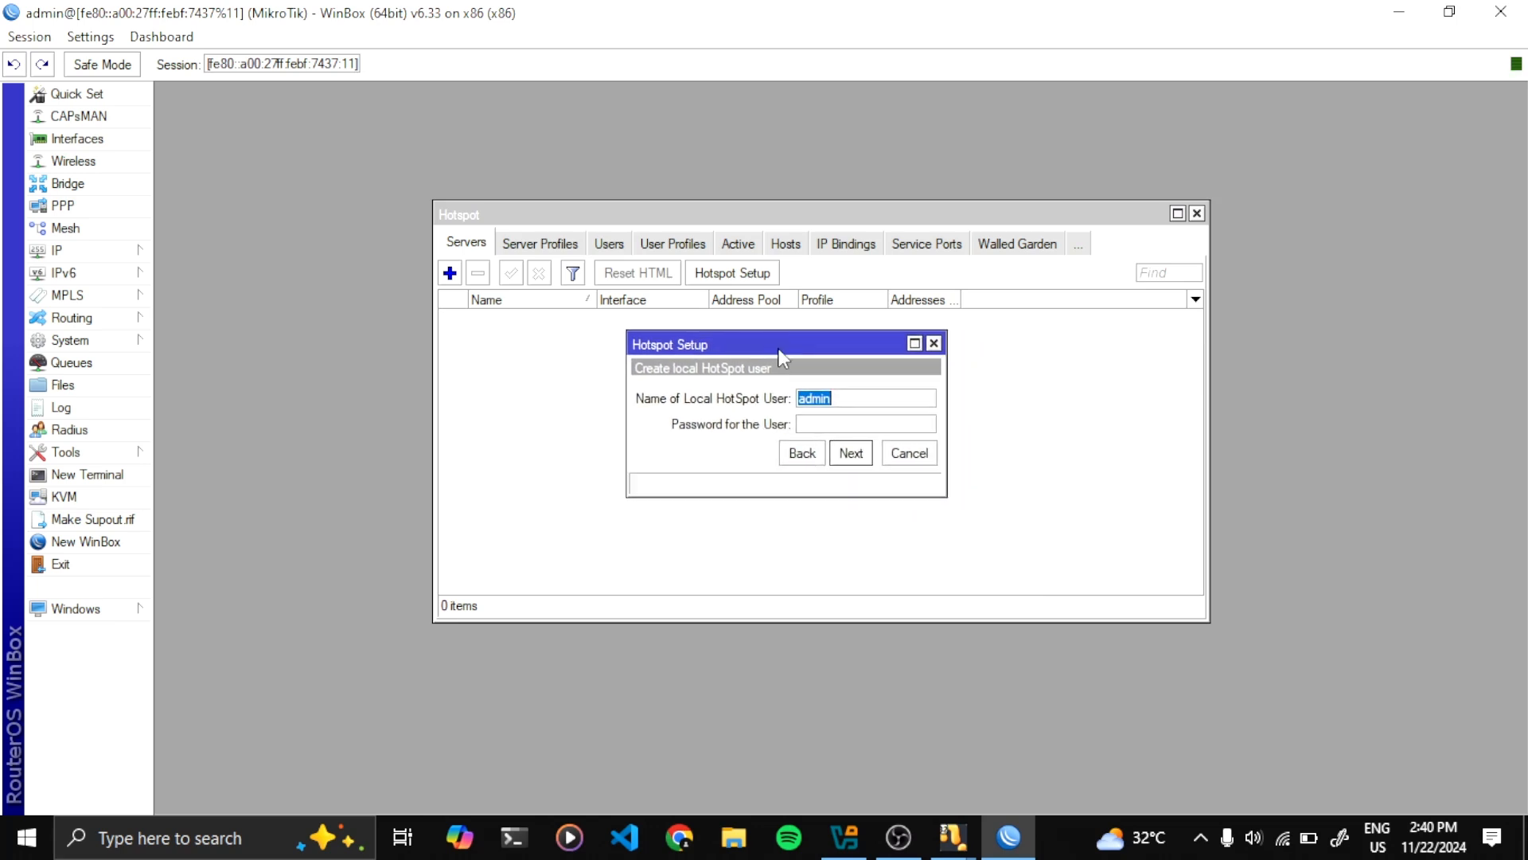
{"action": "left_click", "coordinate": [851, 403]}
{"action": "left_click", "coordinate": [843, 418]}
{"action": "type", "text": "123"}
{"action": "left_click", "coordinate": [847, 455]}
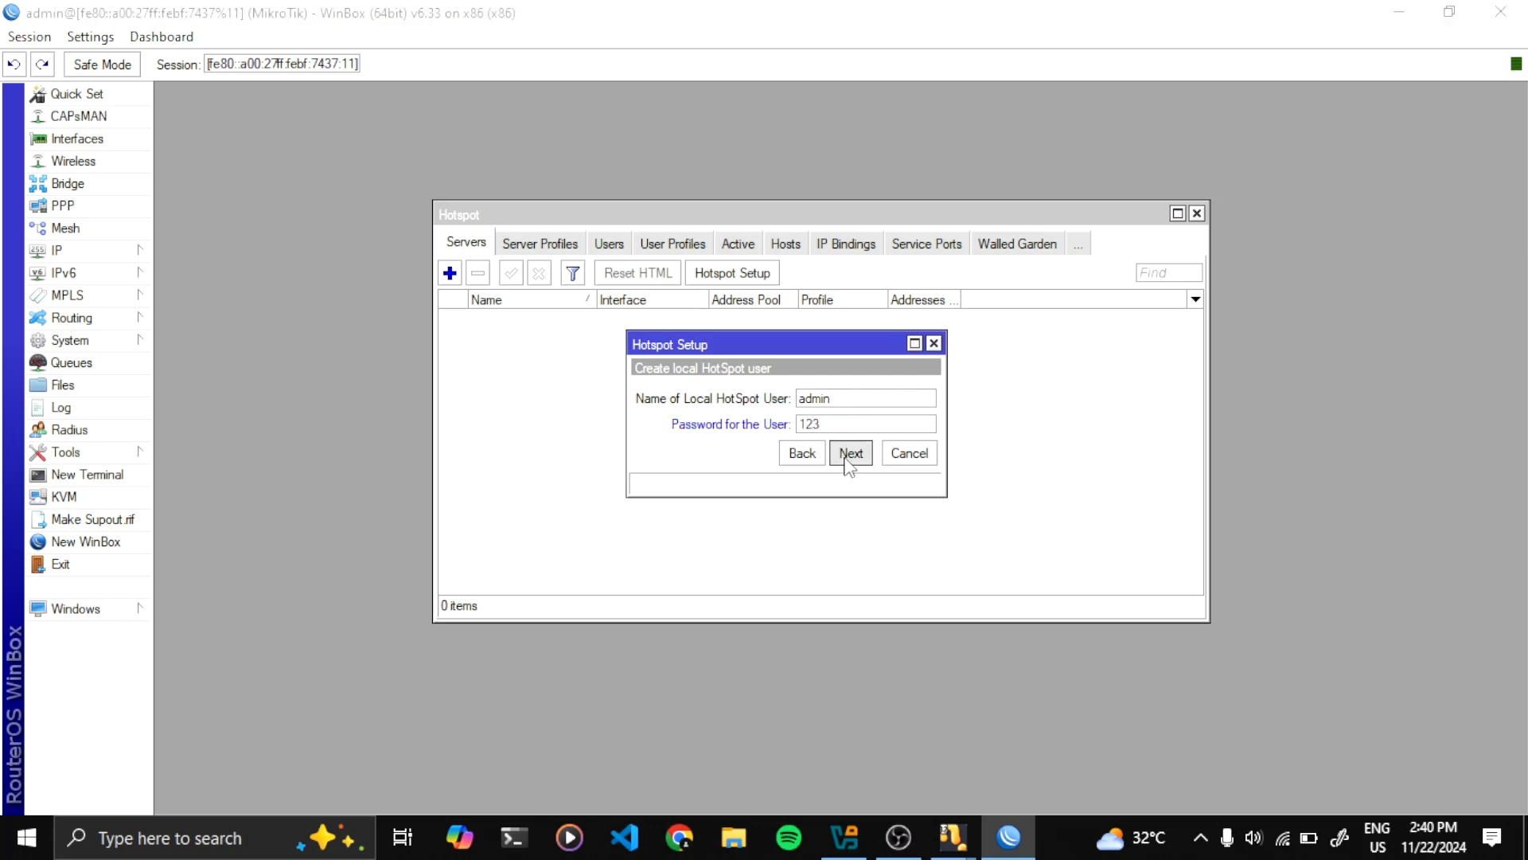
{"action": "left_click", "coordinate": [844, 440]}
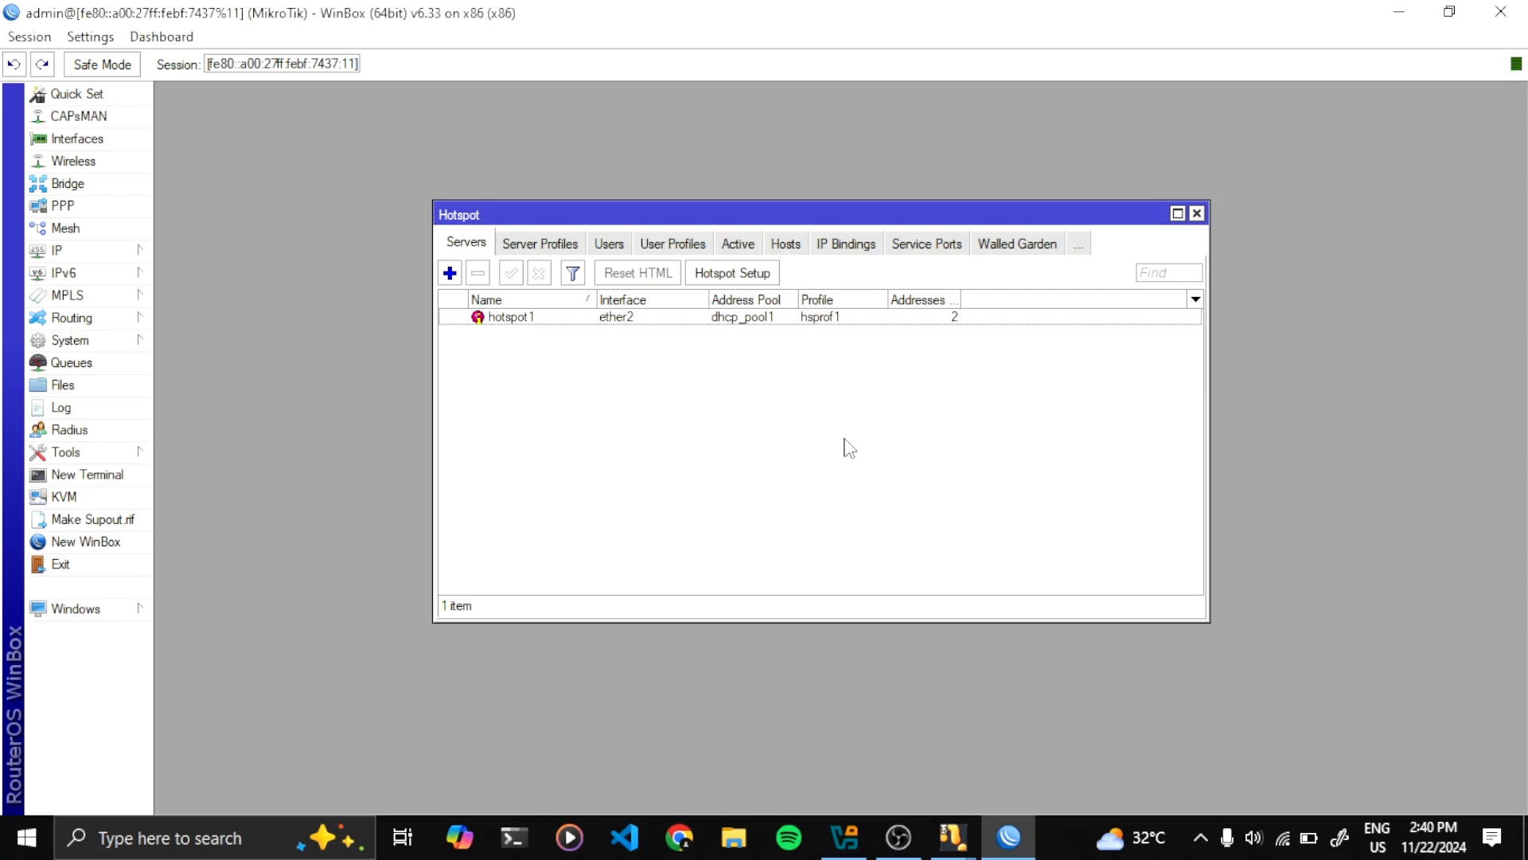
{"action": "left_click", "coordinate": [1197, 213]}
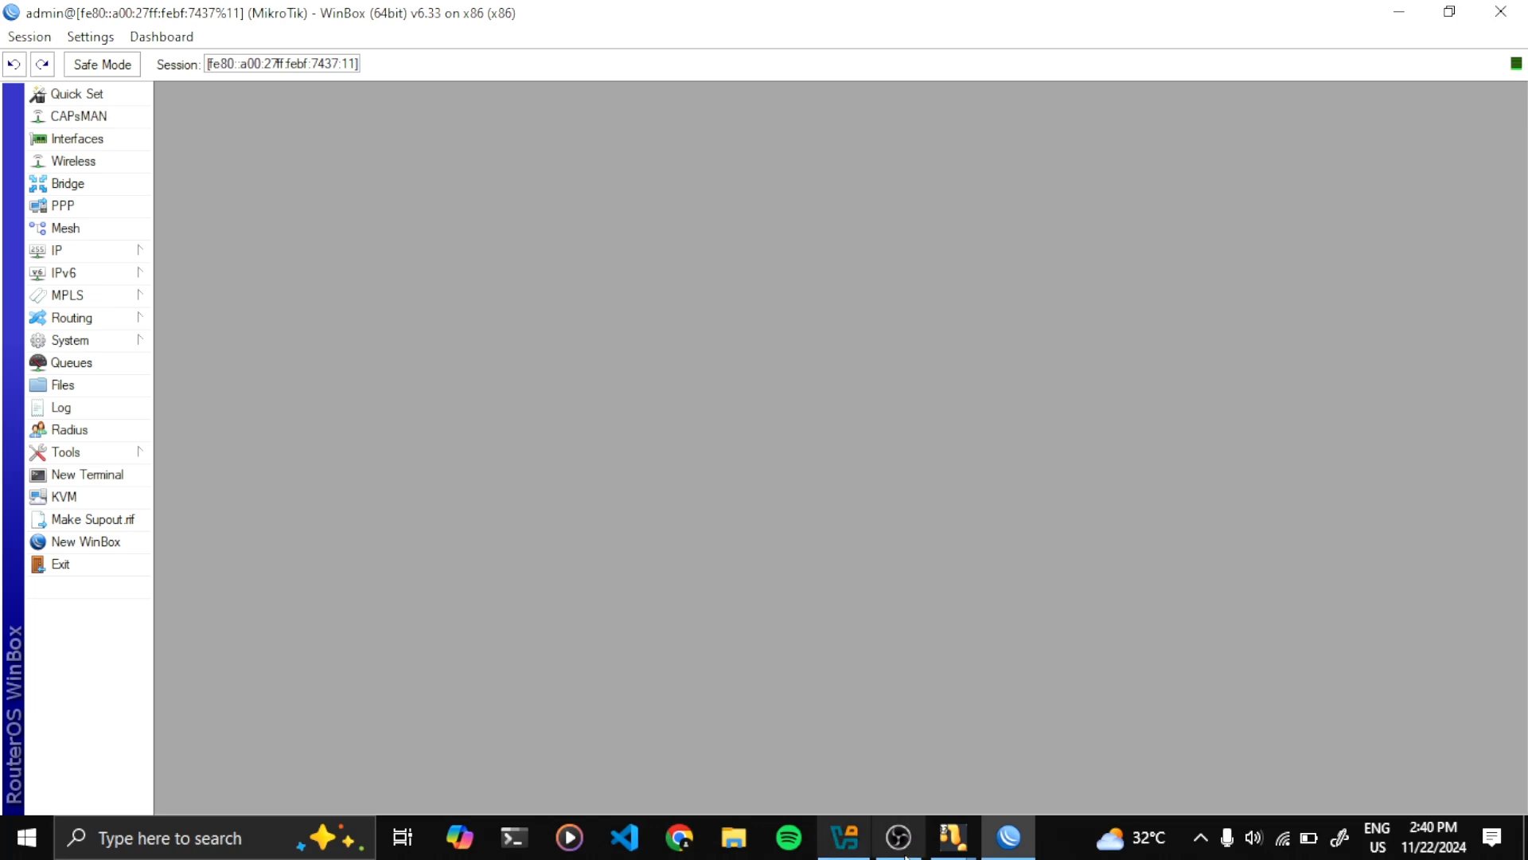
In ClientWin7, open Internet Explorer and browse to unsika.co.id
{"action": "mouse_move", "coordinate": [952, 836]}
{"action": "left_click", "coordinate": [1065, 780]}
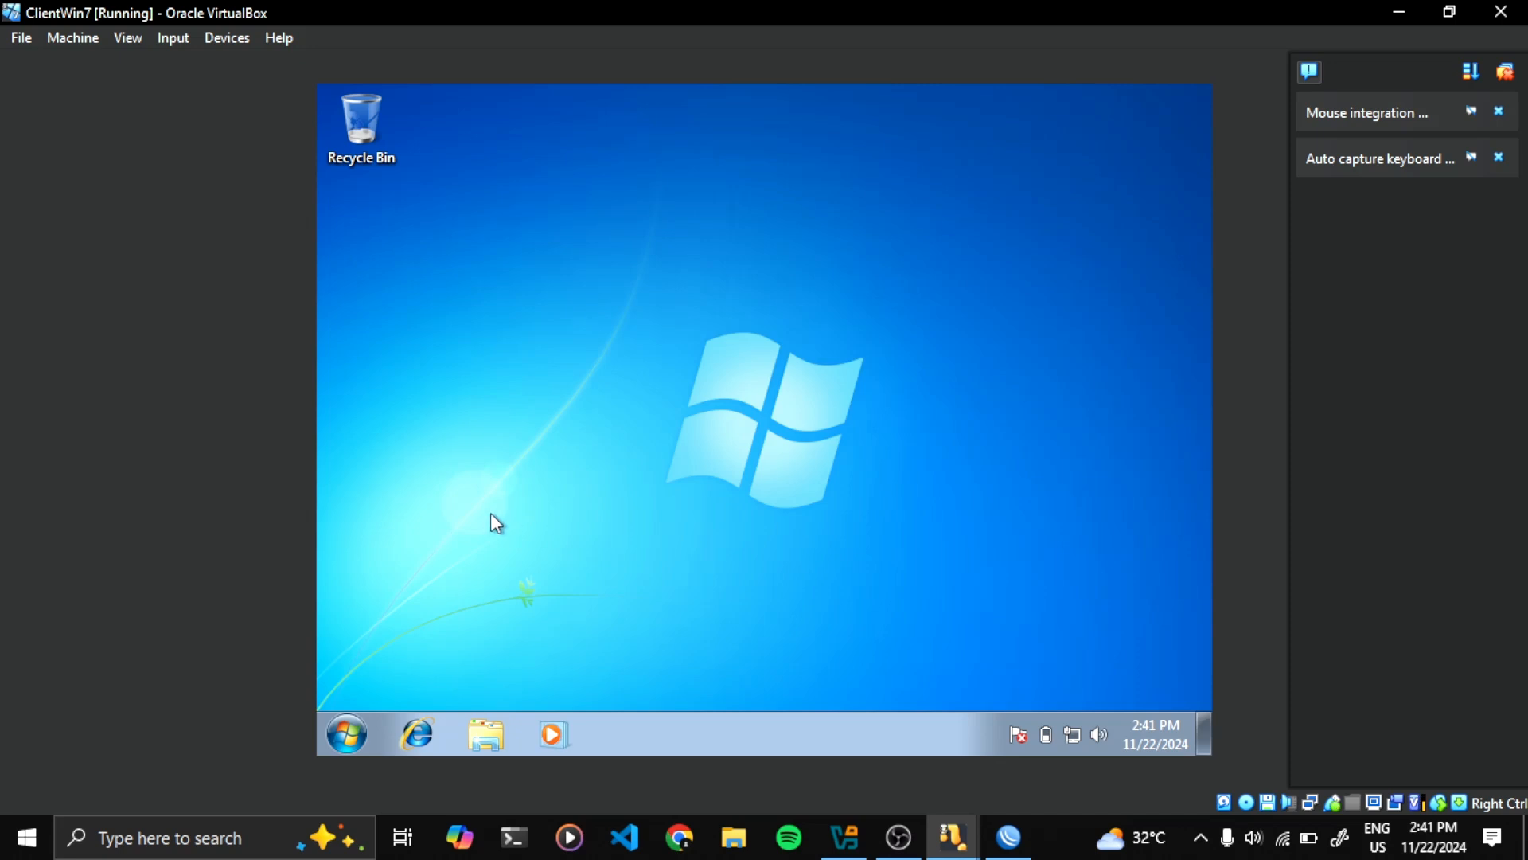
{"action": "left_click", "coordinate": [415, 748]}
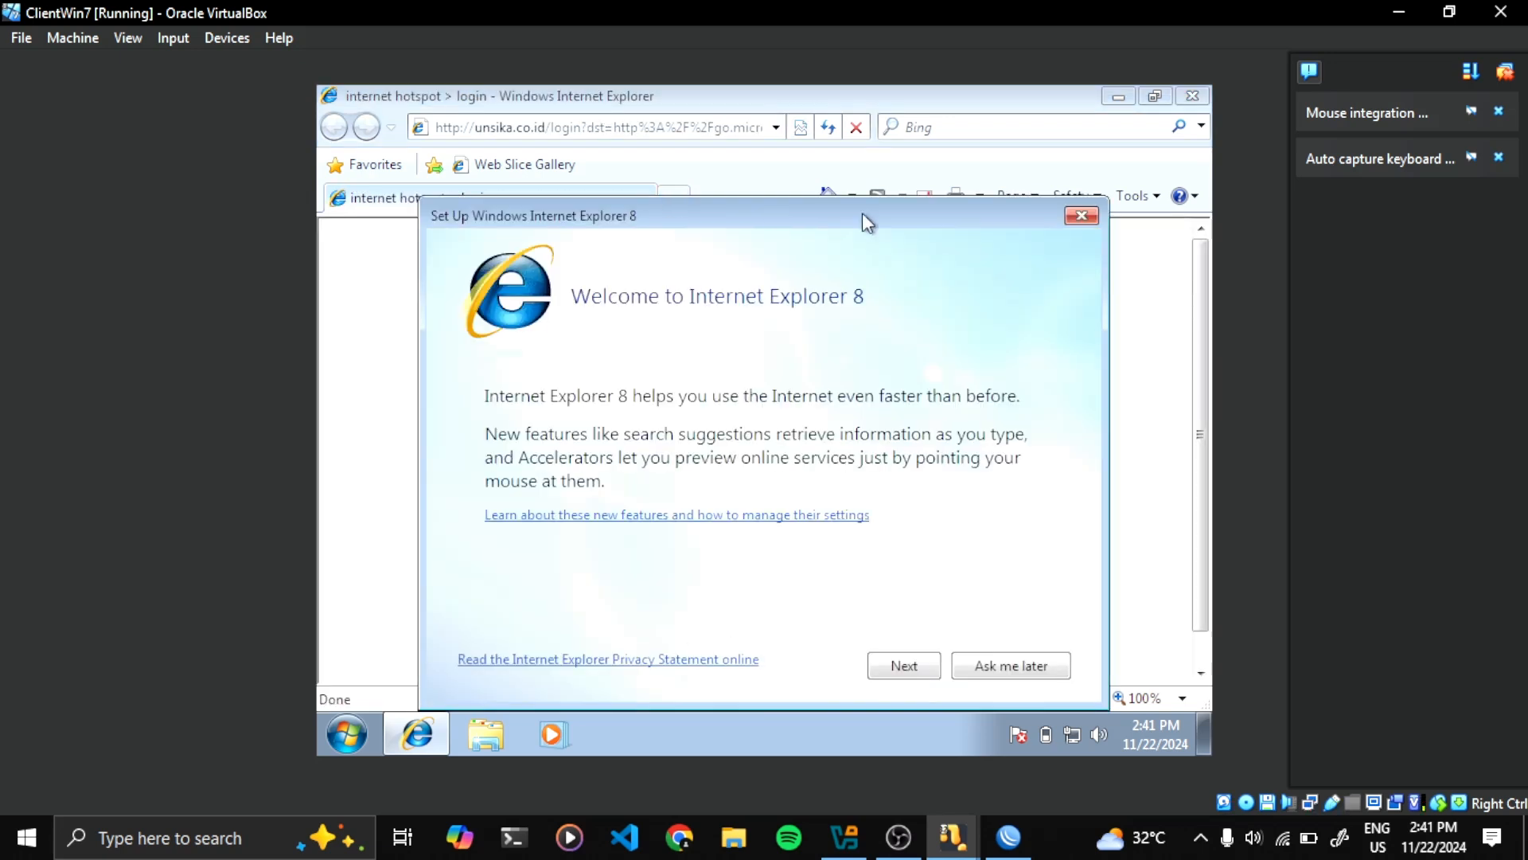
{"action": "left_click", "coordinate": [1093, 211]}
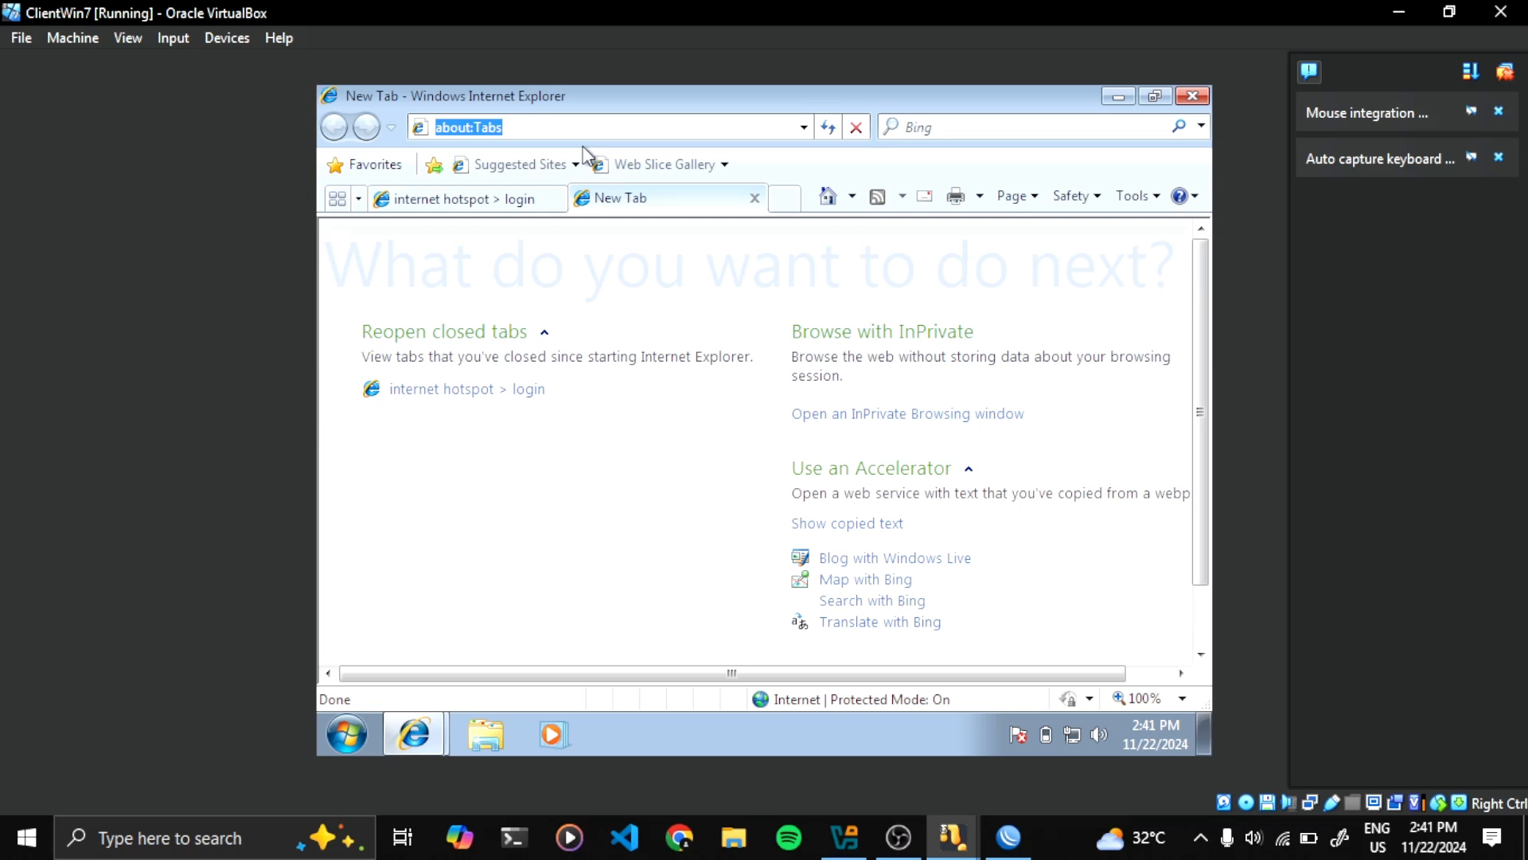
{"action": "type", "text": "unsika"}
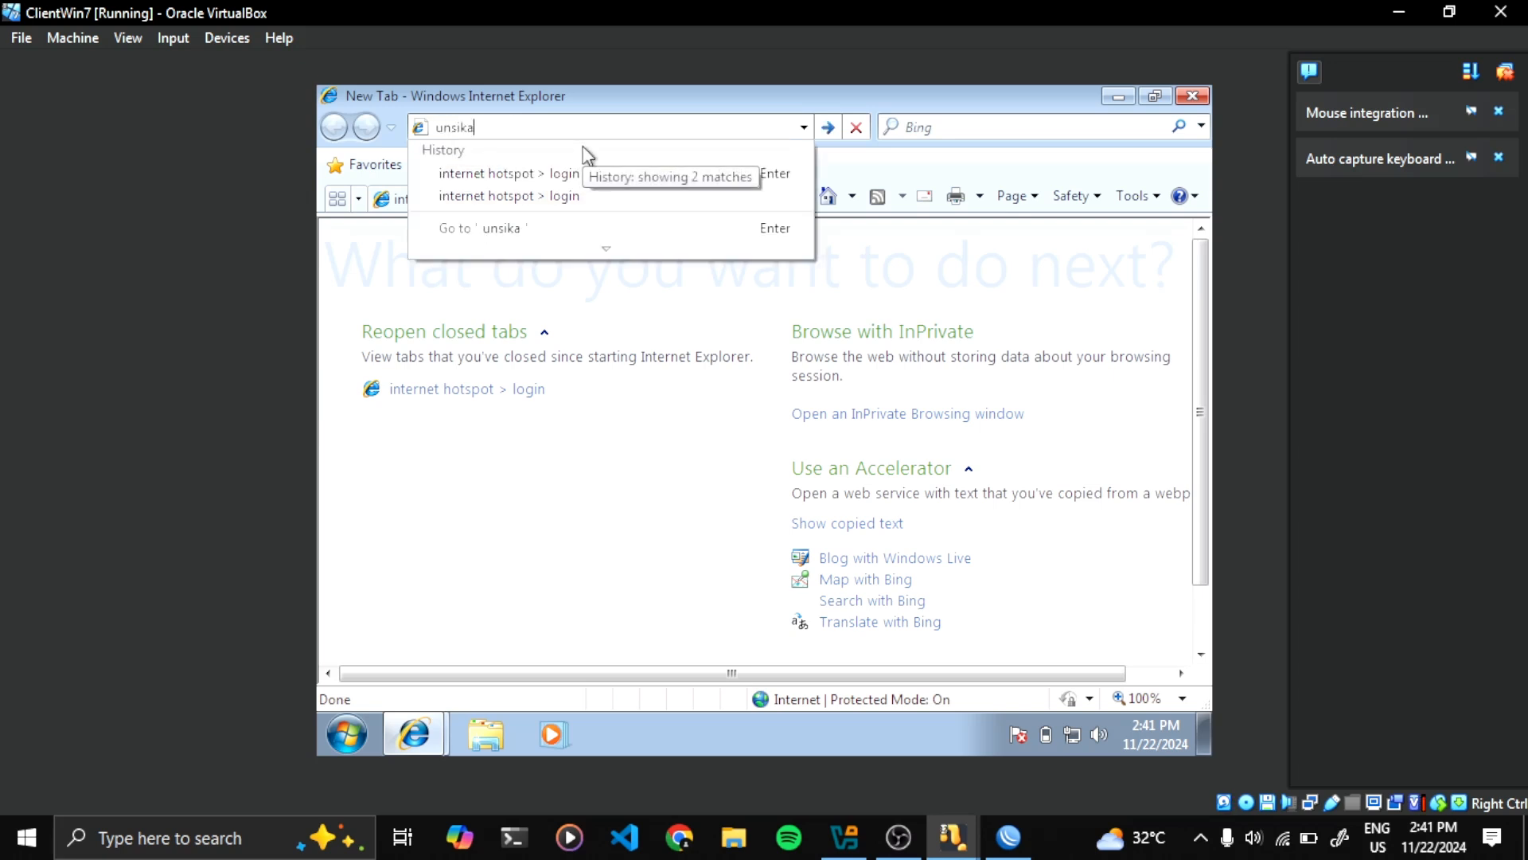
{"action": "type", "text": ".co.id"}
{"action": "key", "text": "Return"}
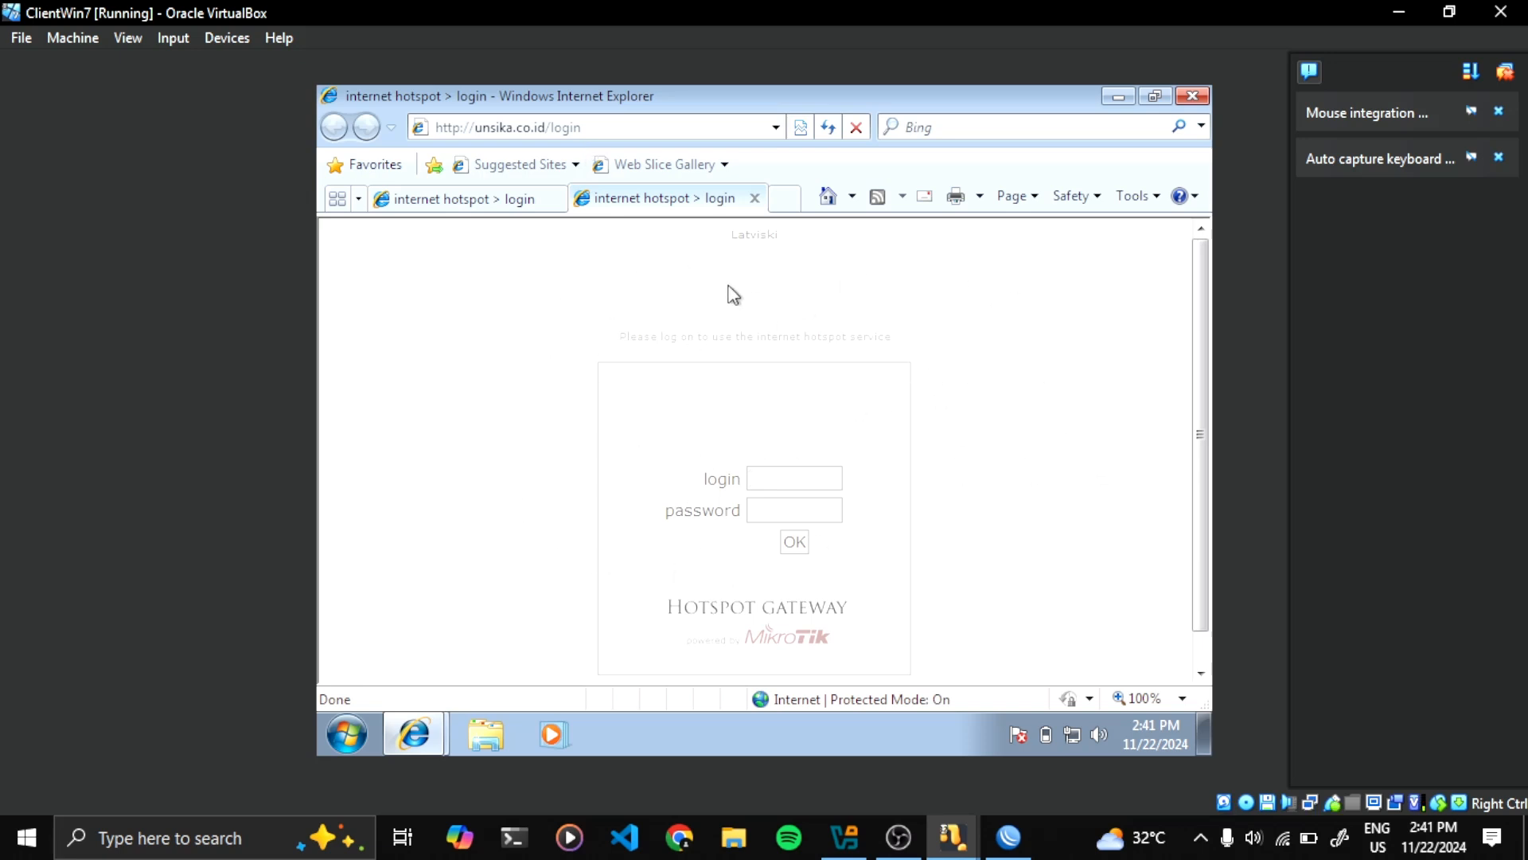
Log in to the hotspot with the user's password and decline saving it
{"action": "scroll", "coordinate": [825, 464], "scroll_direction": "down", "scroll_amount": 1}
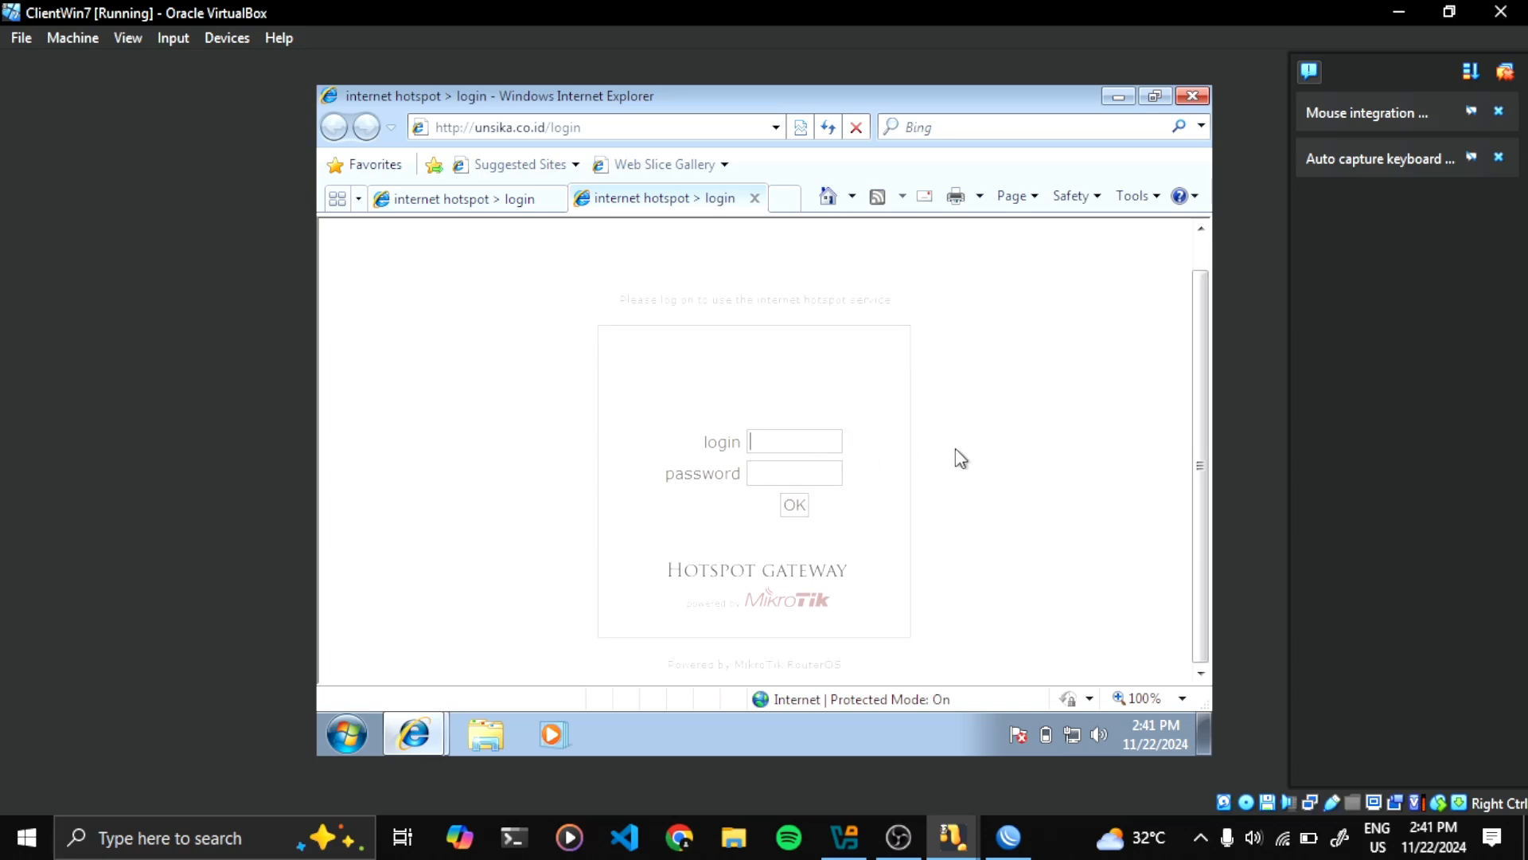
{"action": "type", "text": "admin123"}
{"action": "left_click", "coordinate": [802, 508]}
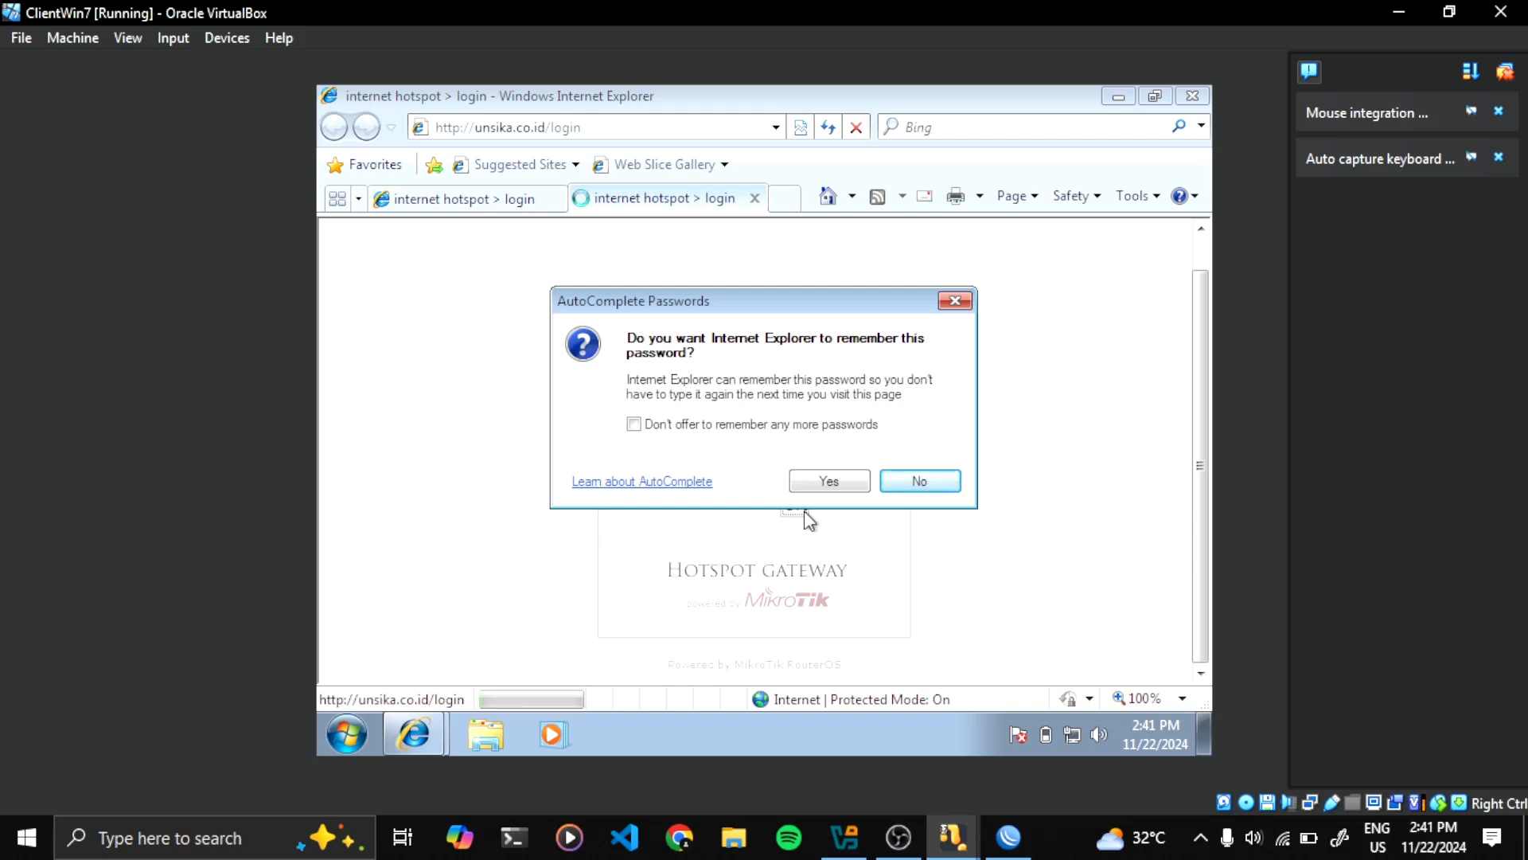
{"action": "left_click", "coordinate": [921, 487]}
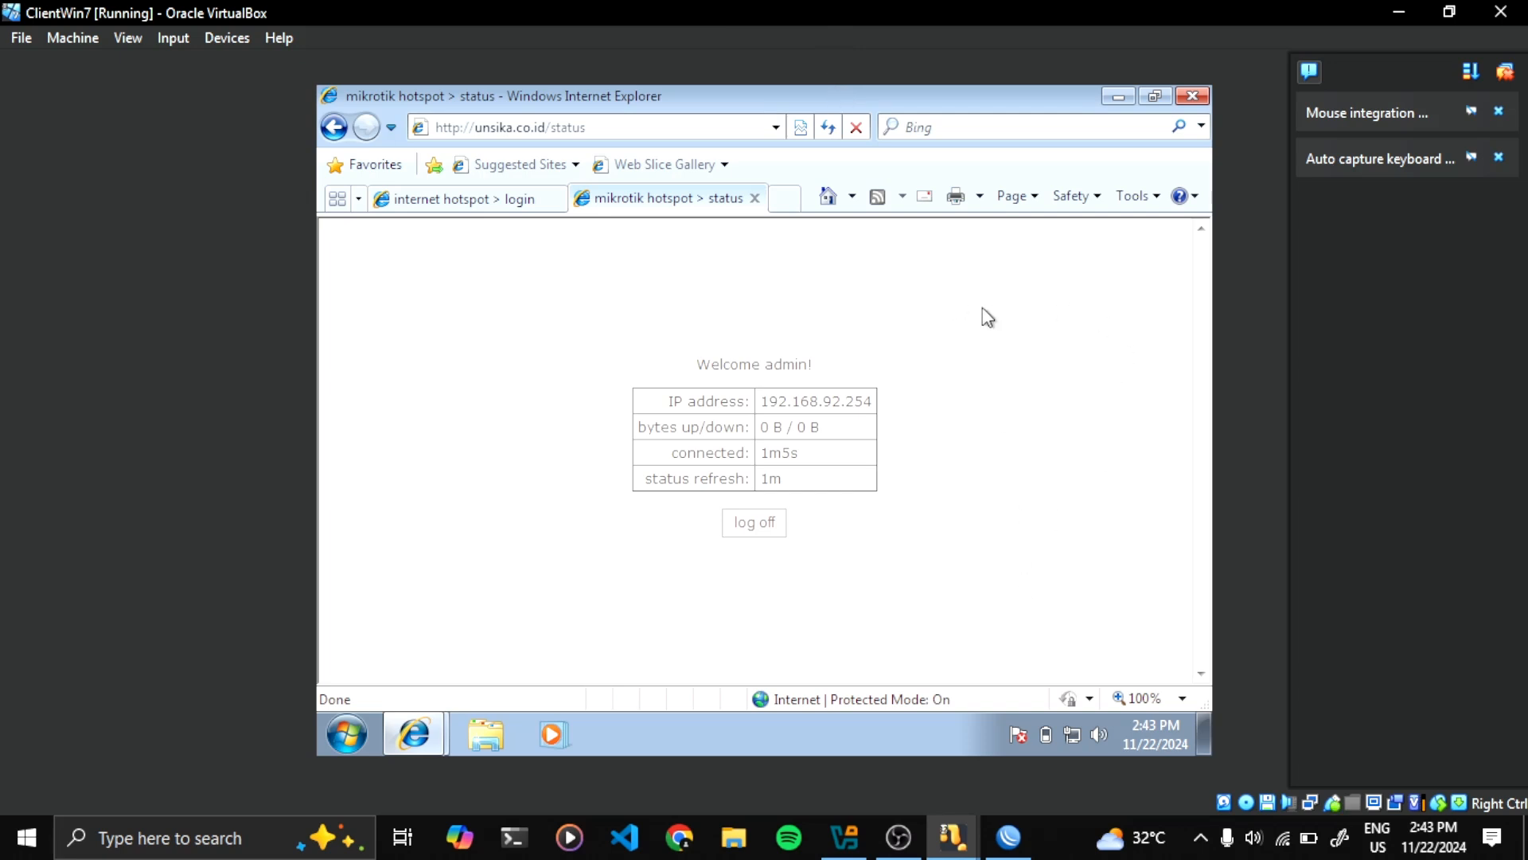
In WinBox, open Hotspot User Profiles and start a new profile
{"action": "left_click", "coordinate": [1009, 837]}
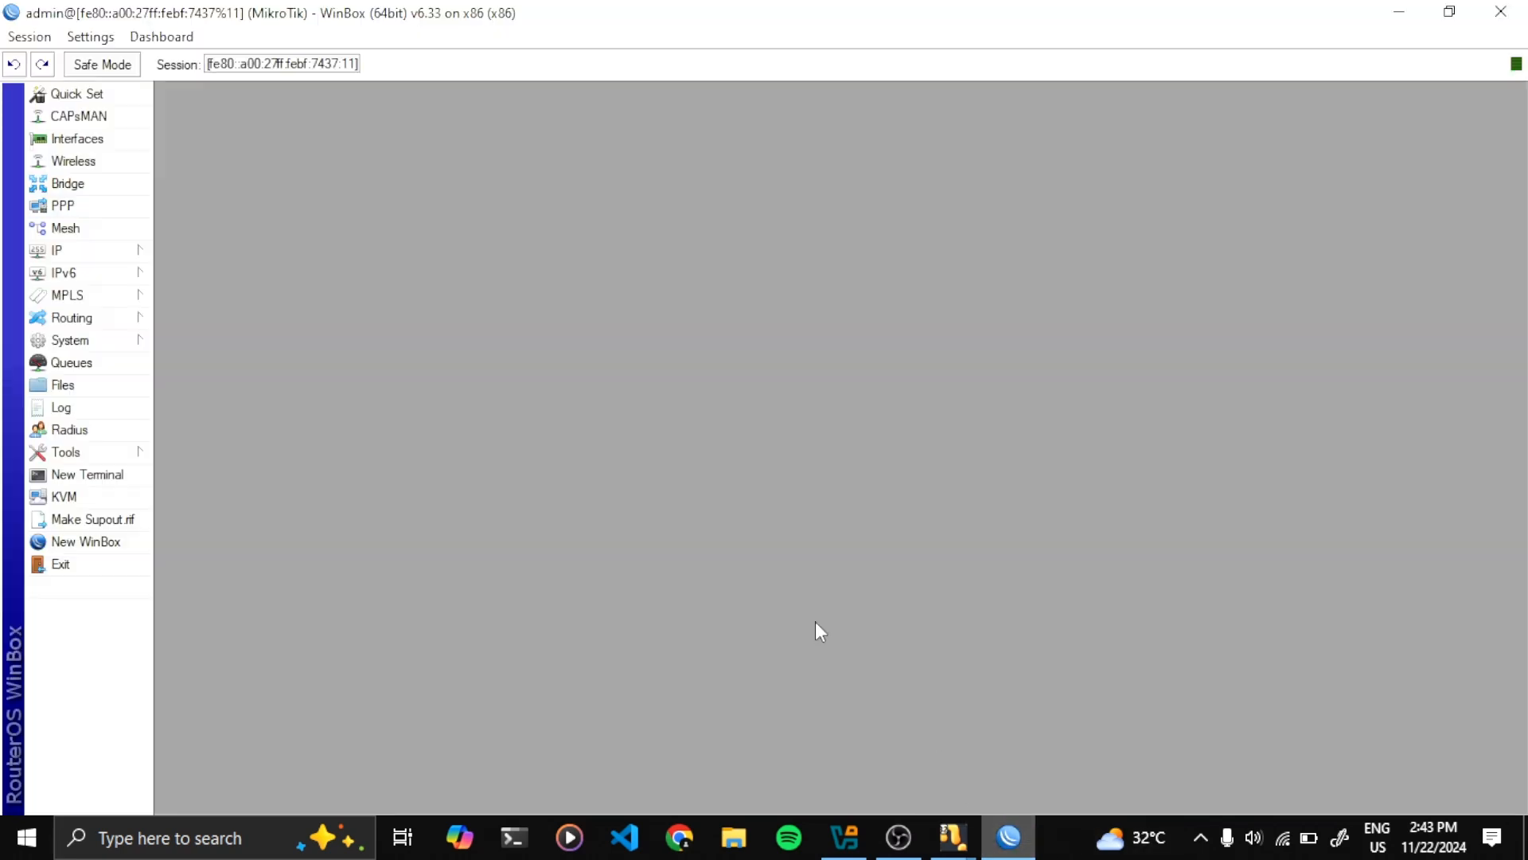
{"action": "left_click", "coordinate": [117, 255]}
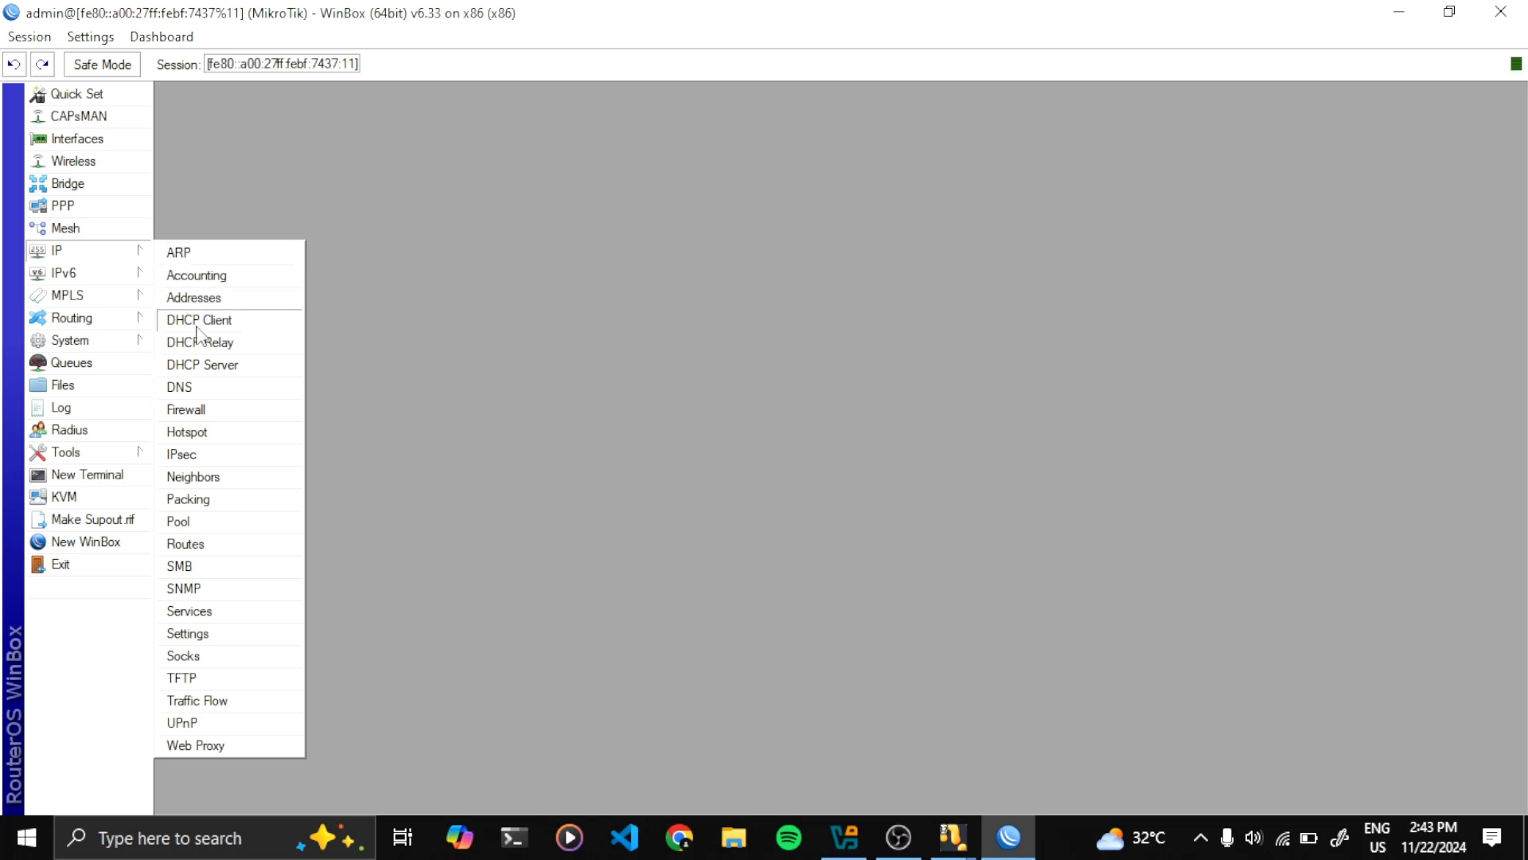
{"action": "left_click", "coordinate": [188, 432]}
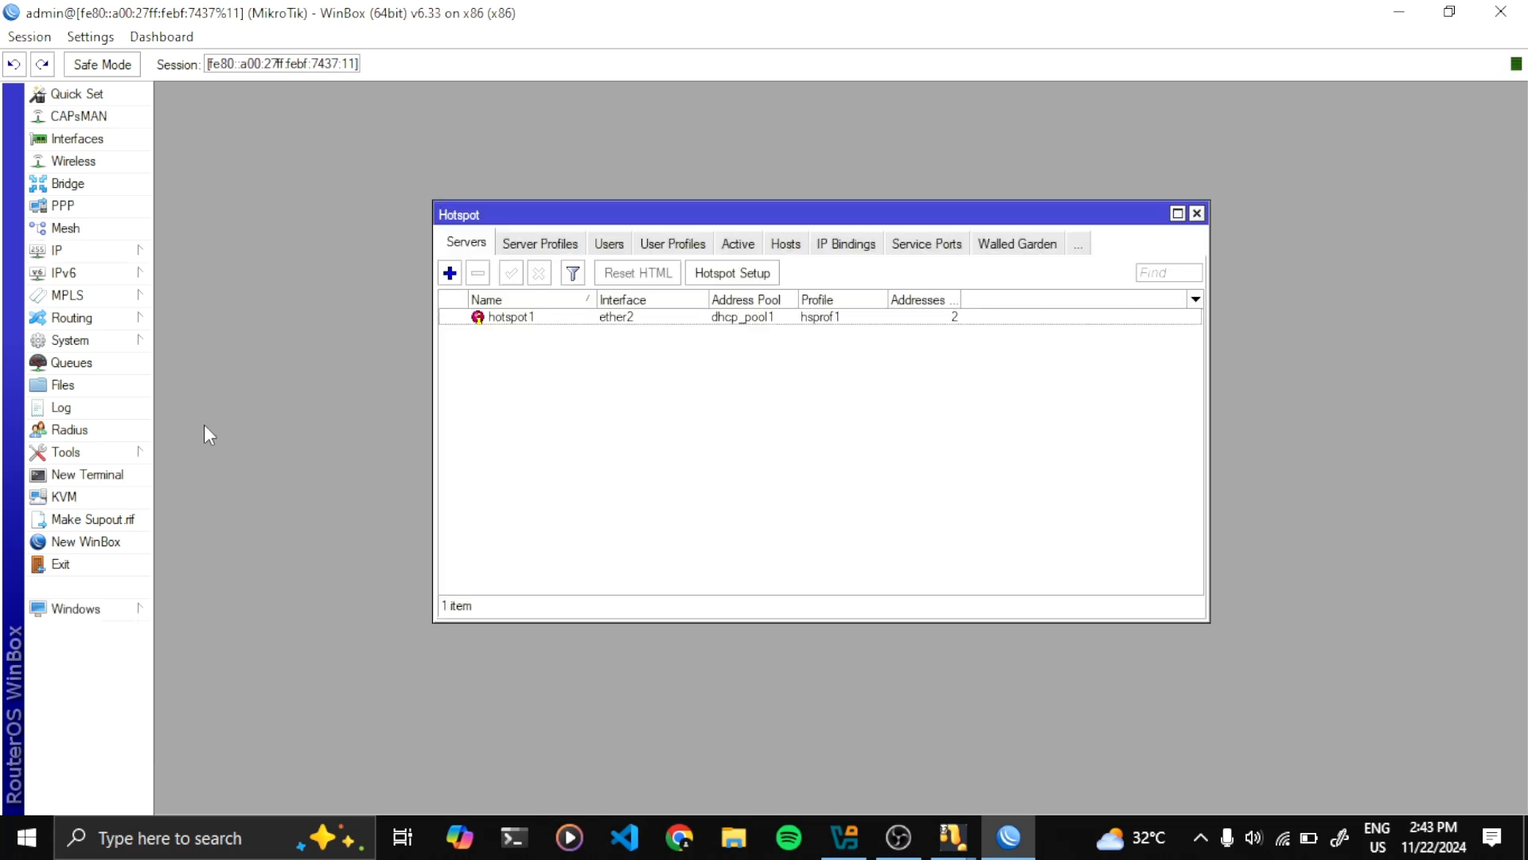
{"action": "left_click", "coordinate": [609, 244]}
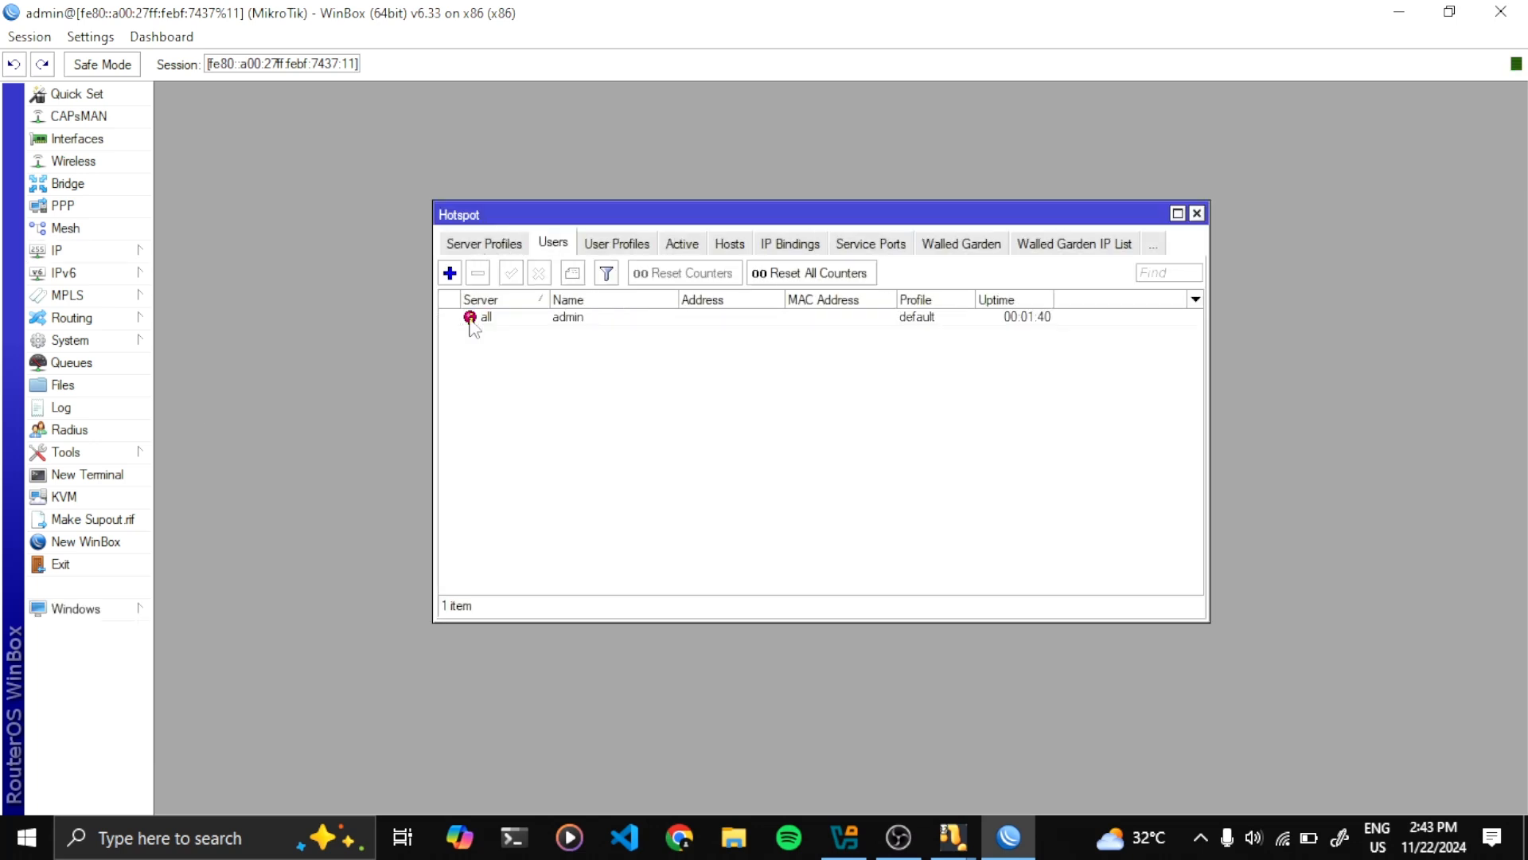
{"action": "left_click", "coordinate": [623, 247]}
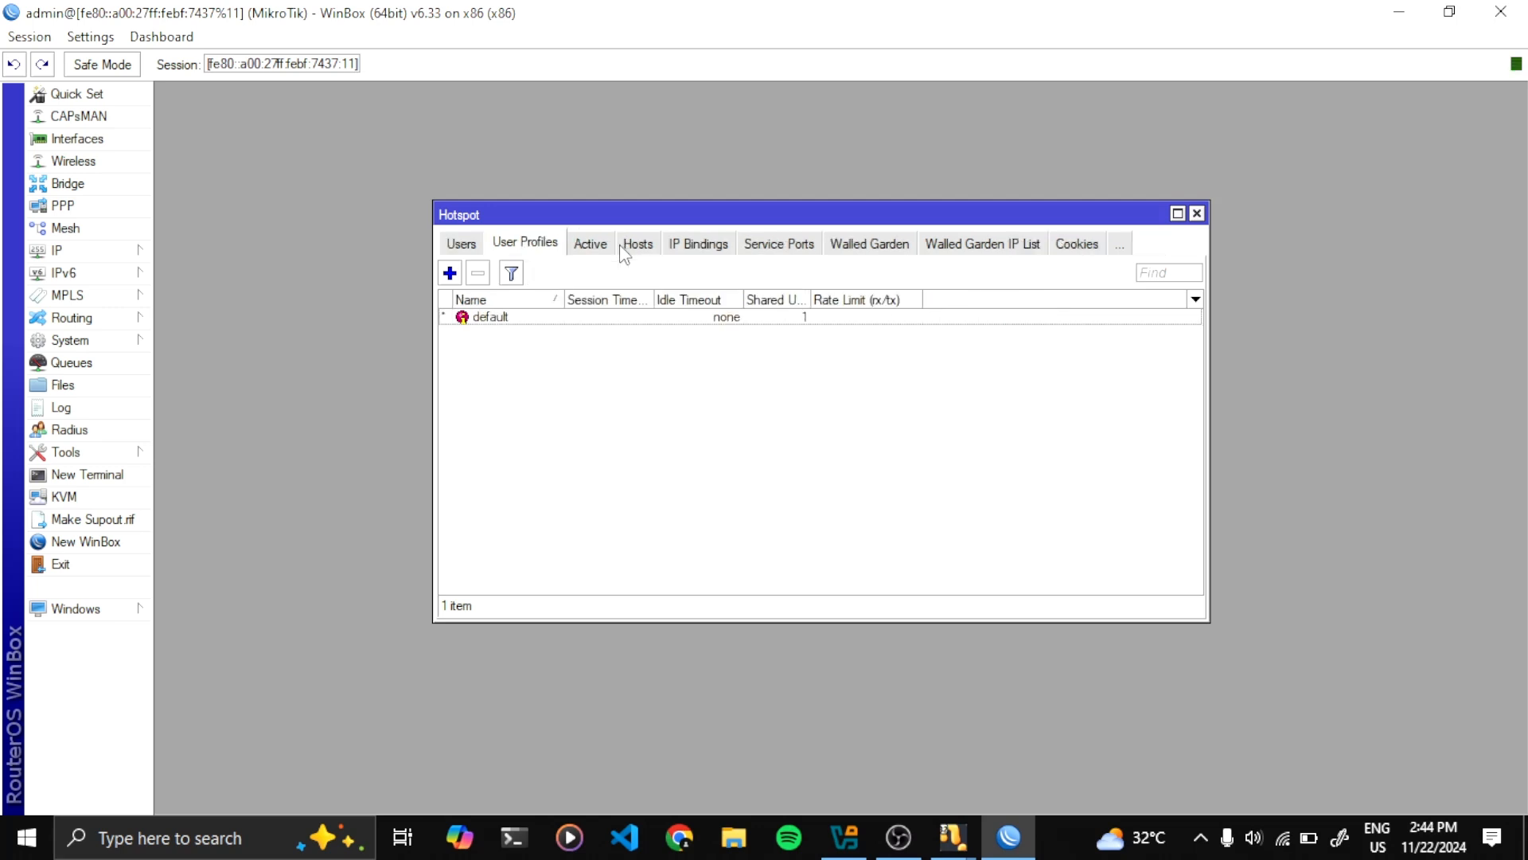
{"action": "left_click", "coordinate": [450, 274]}
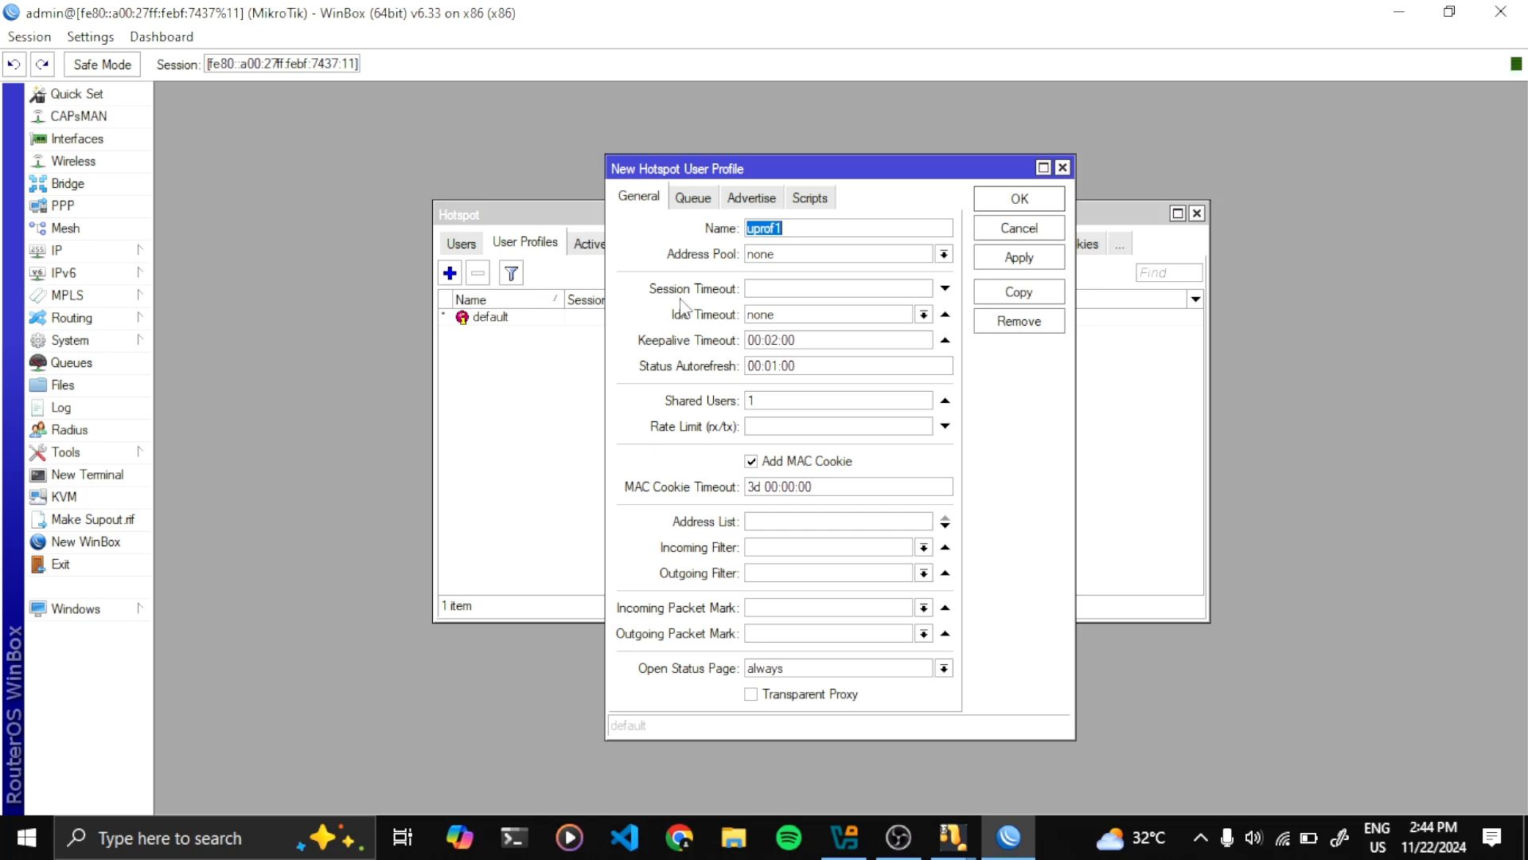
Name the profile mahasiswa with Shared Users 10 and Rate Limit 1M/M, and save it
{"action": "key", "text": "BackSpace"}
{"action": "type", "text": "mahasiswa"}
{"action": "key", "text": "Tab"}
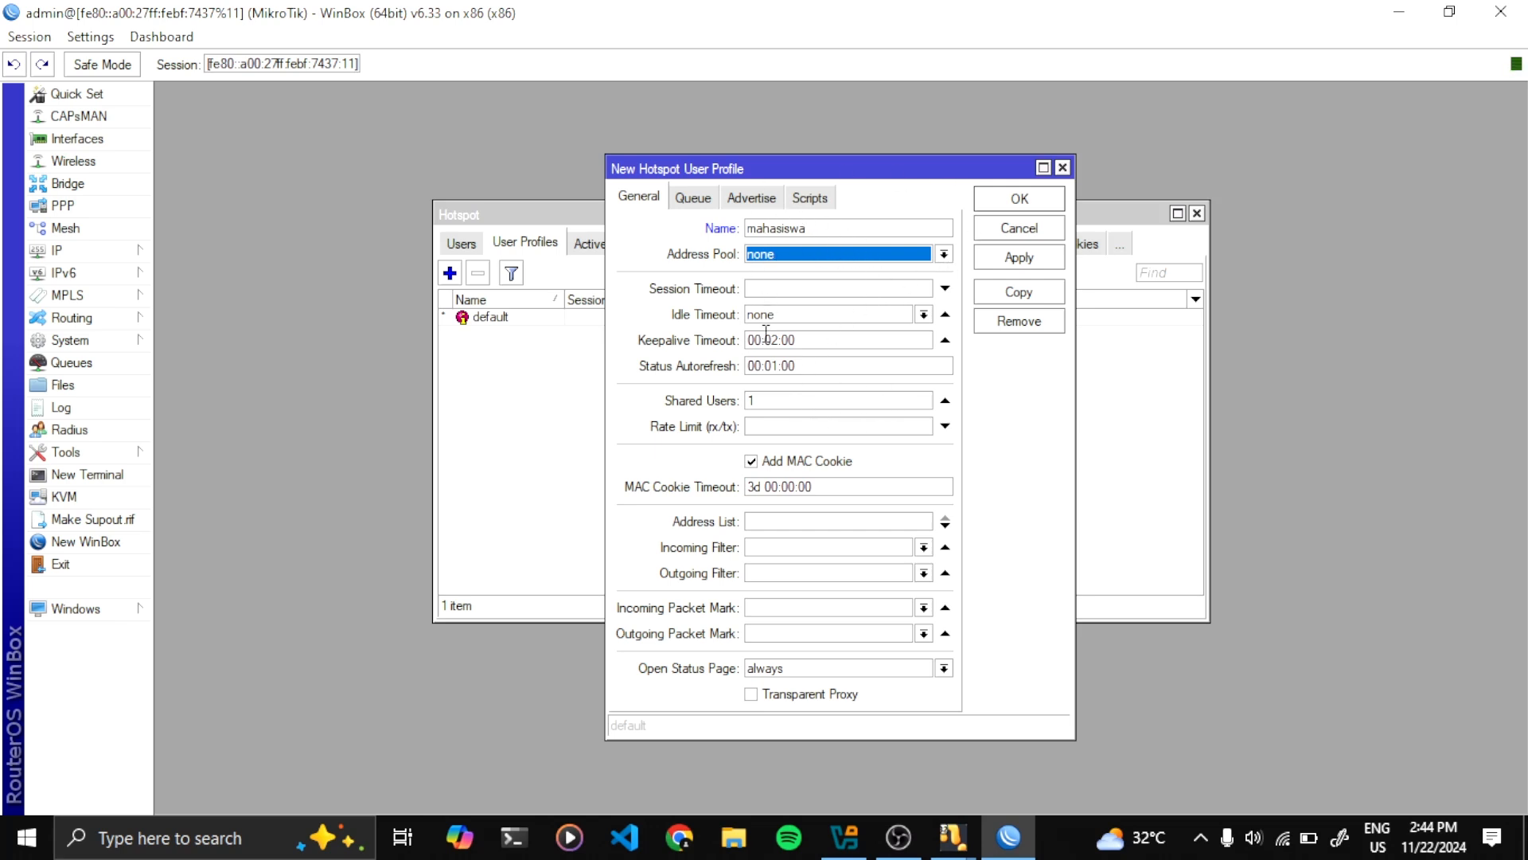
{"action": "left_click", "coordinate": [792, 398]}
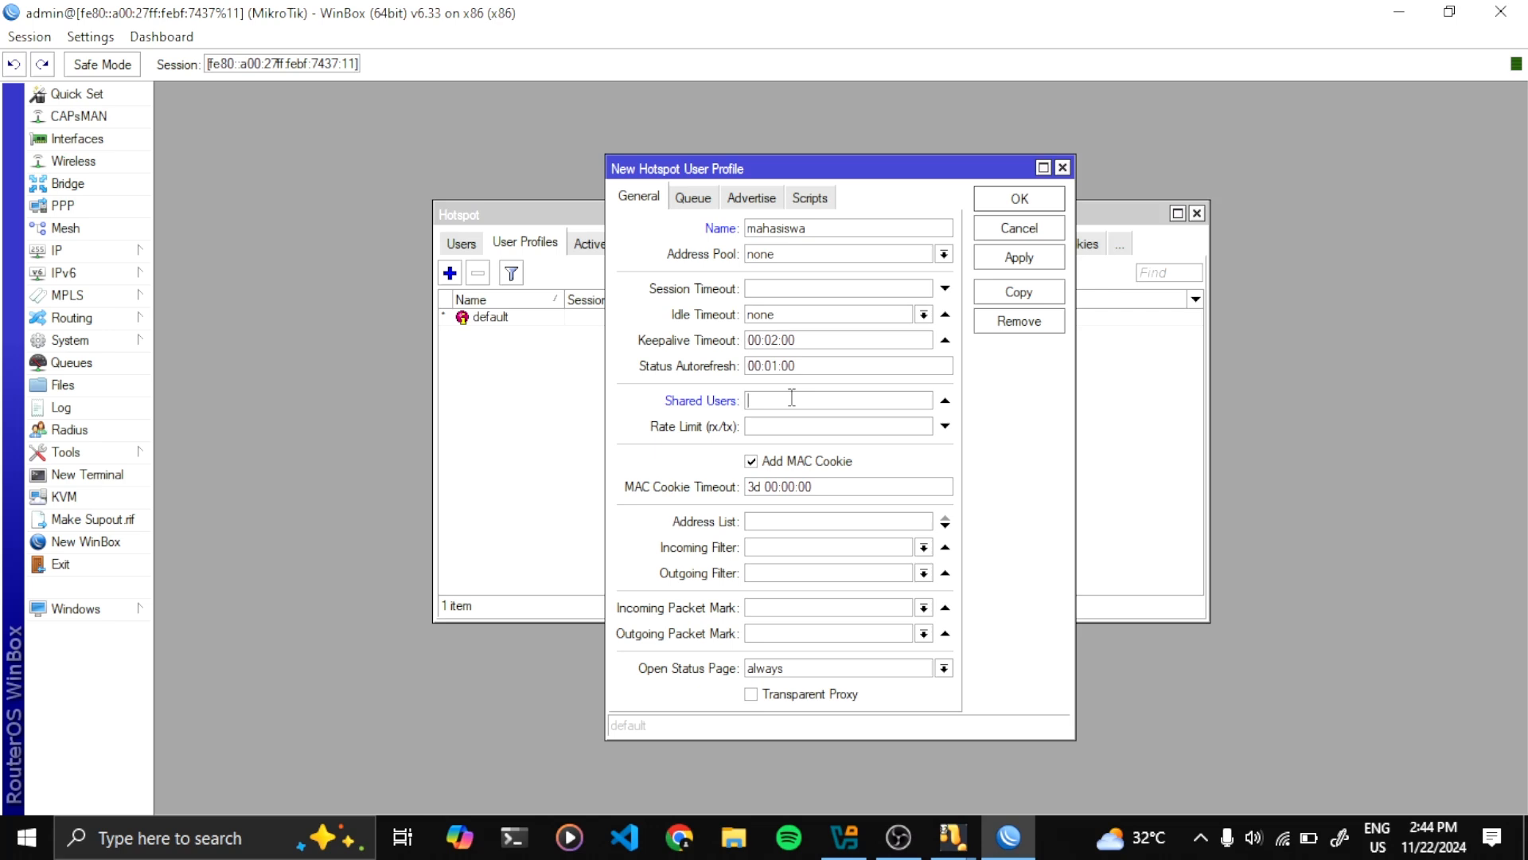
{"action": "type", "text": "10"}
{"action": "left_click", "coordinate": [853, 432]}
{"action": "type", "text": "1M/M"}
{"action": "left_click", "coordinate": [1009, 257]}
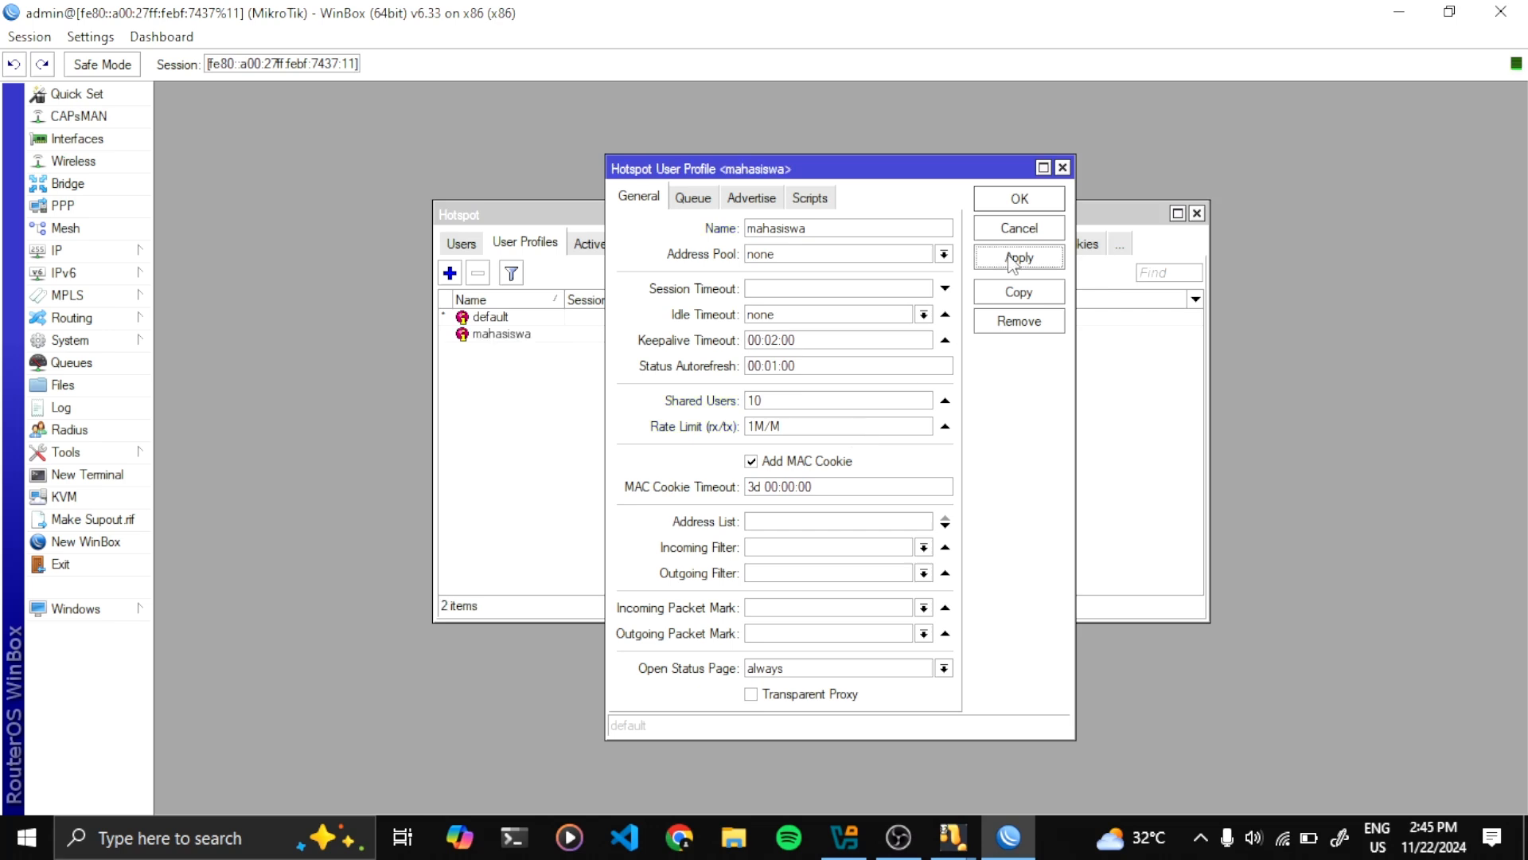
{"action": "left_click", "coordinate": [1020, 199]}
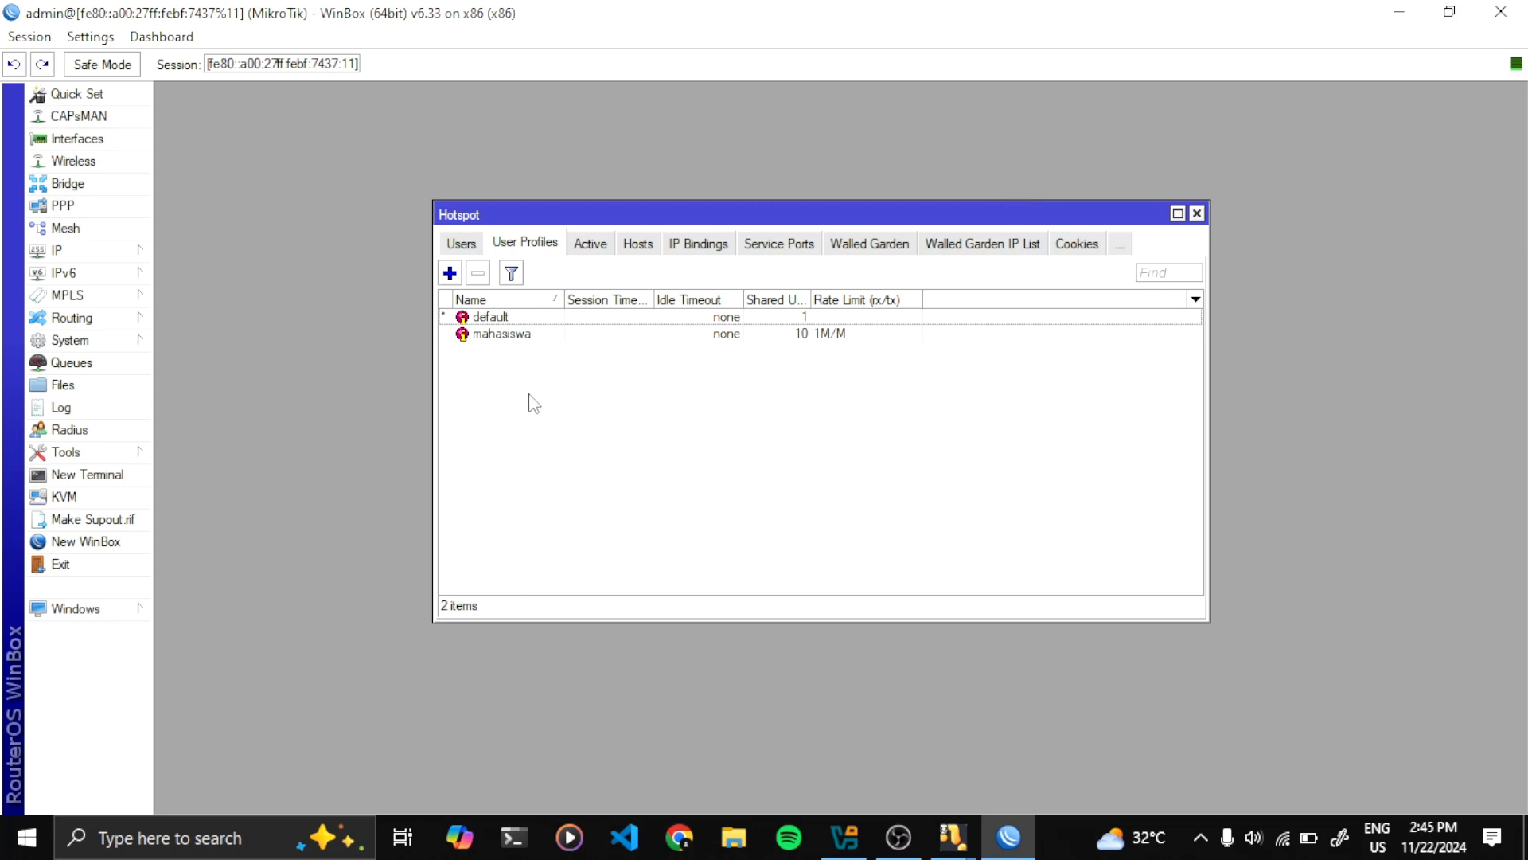
Add hotspot user mahasiswa1 with a password, assigned to the mahasiswa profile
{"action": "left_click", "coordinate": [464, 245]}
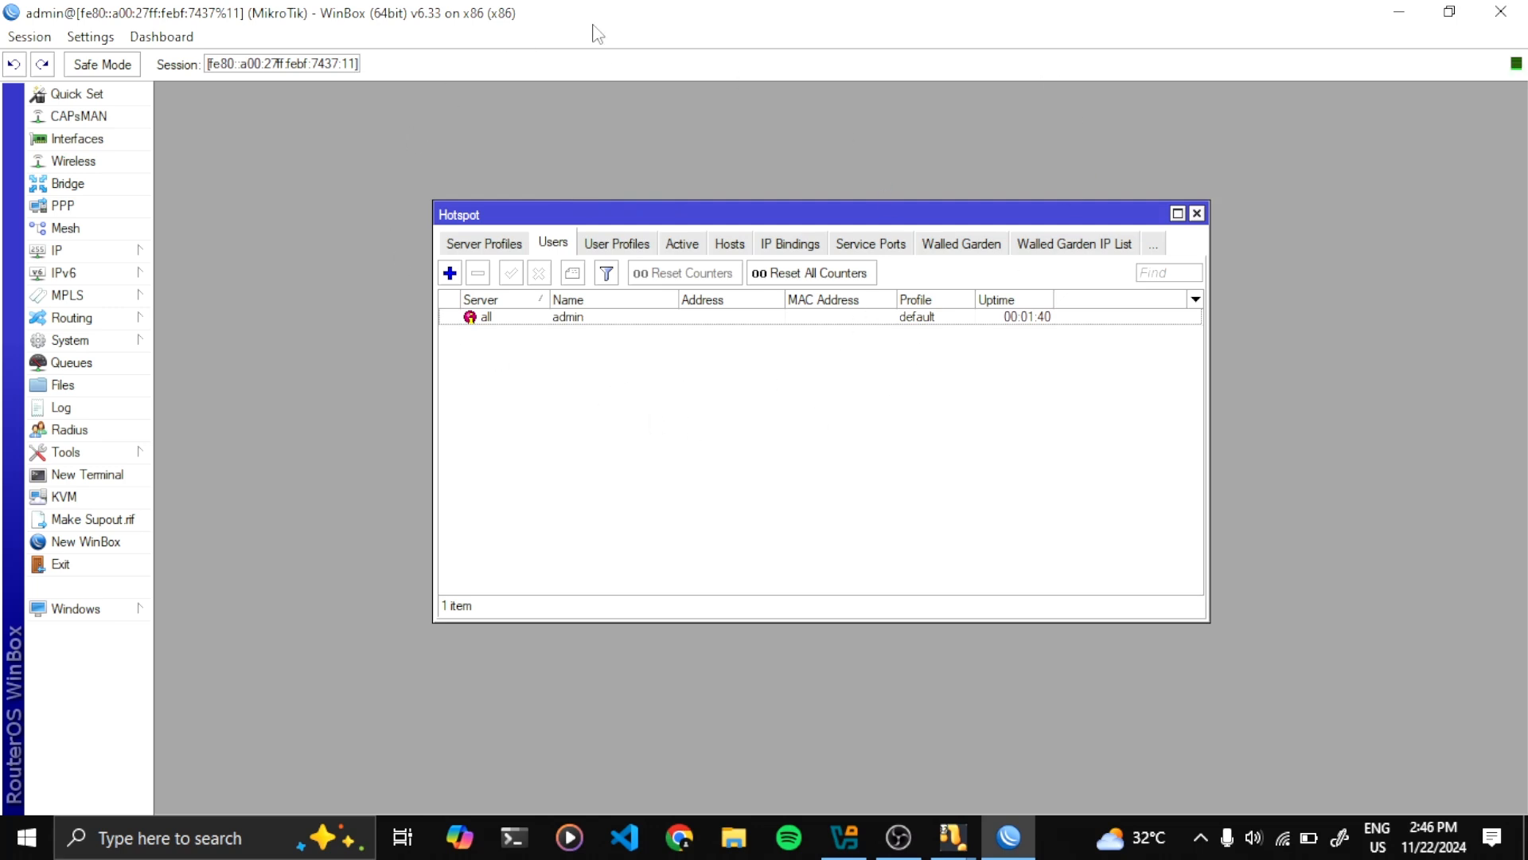
{"action": "left_click", "coordinate": [449, 273]}
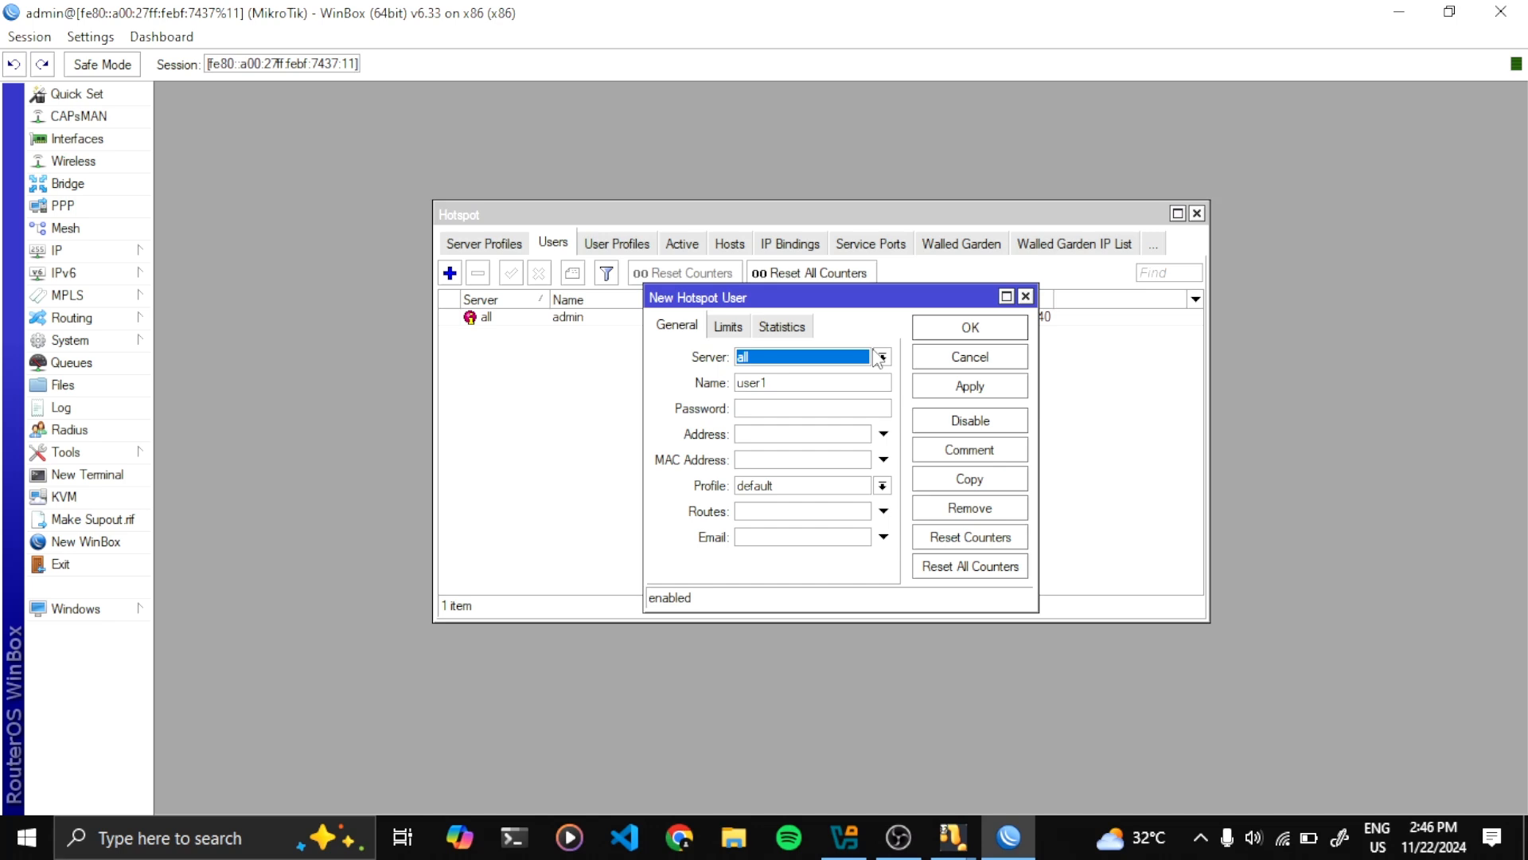
{"action": "left_click", "coordinate": [815, 382]}
{"action": "key", "text": "BackSpace"}
{"action": "key", "text": "BackSpace"}
{"action": "key", "text": "BackSpace"}
{"action": "key", "text": "BackSpace"}
{"action": "key", "text": "BackSpace"}
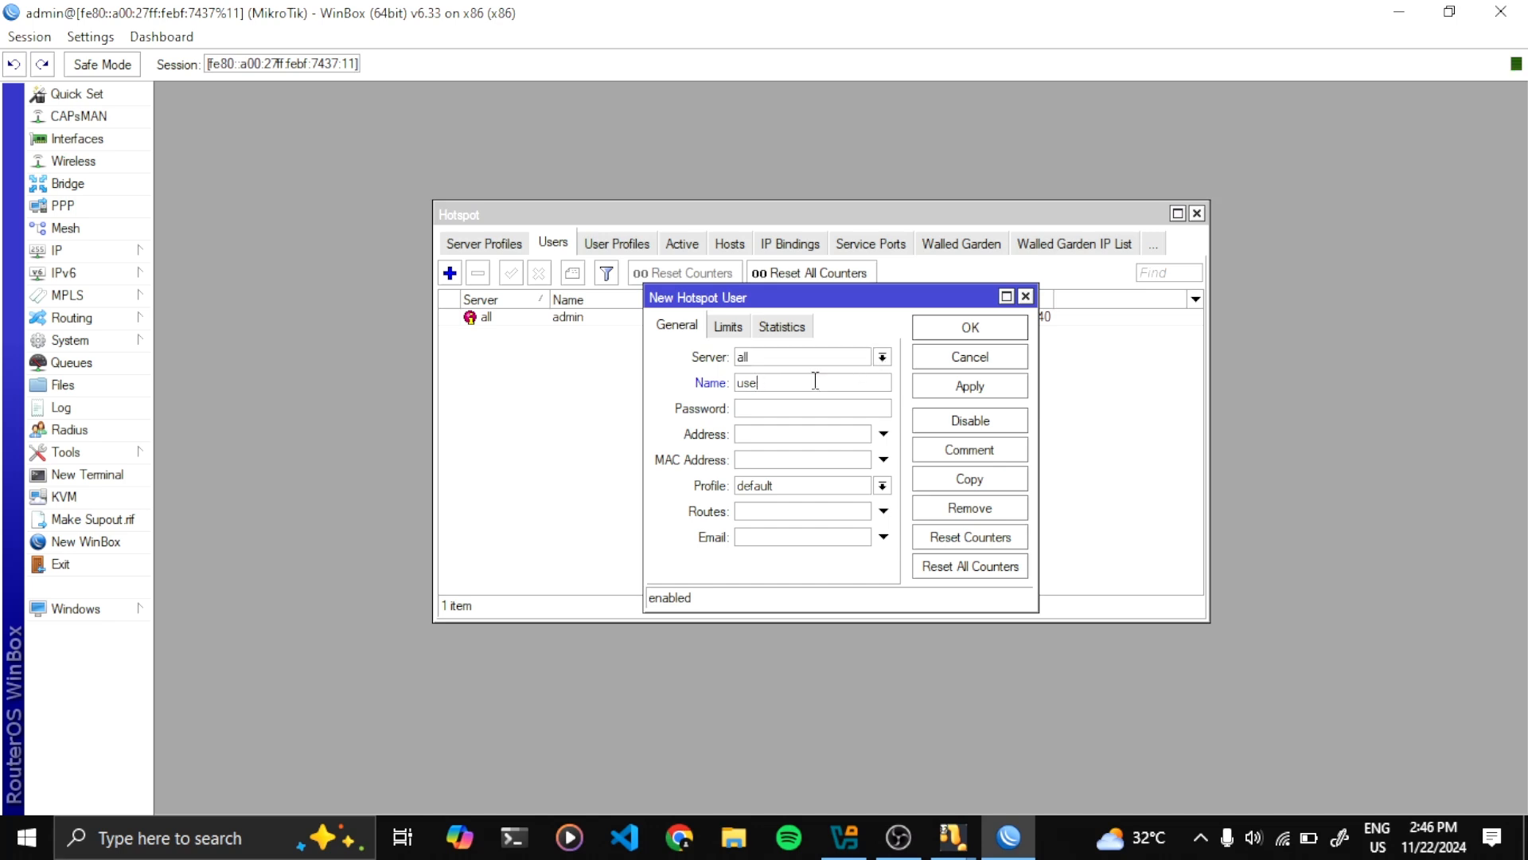
{"action": "type", "text": "mahasiswa123"}
{"action": "left_click", "coordinate": [881, 489]}
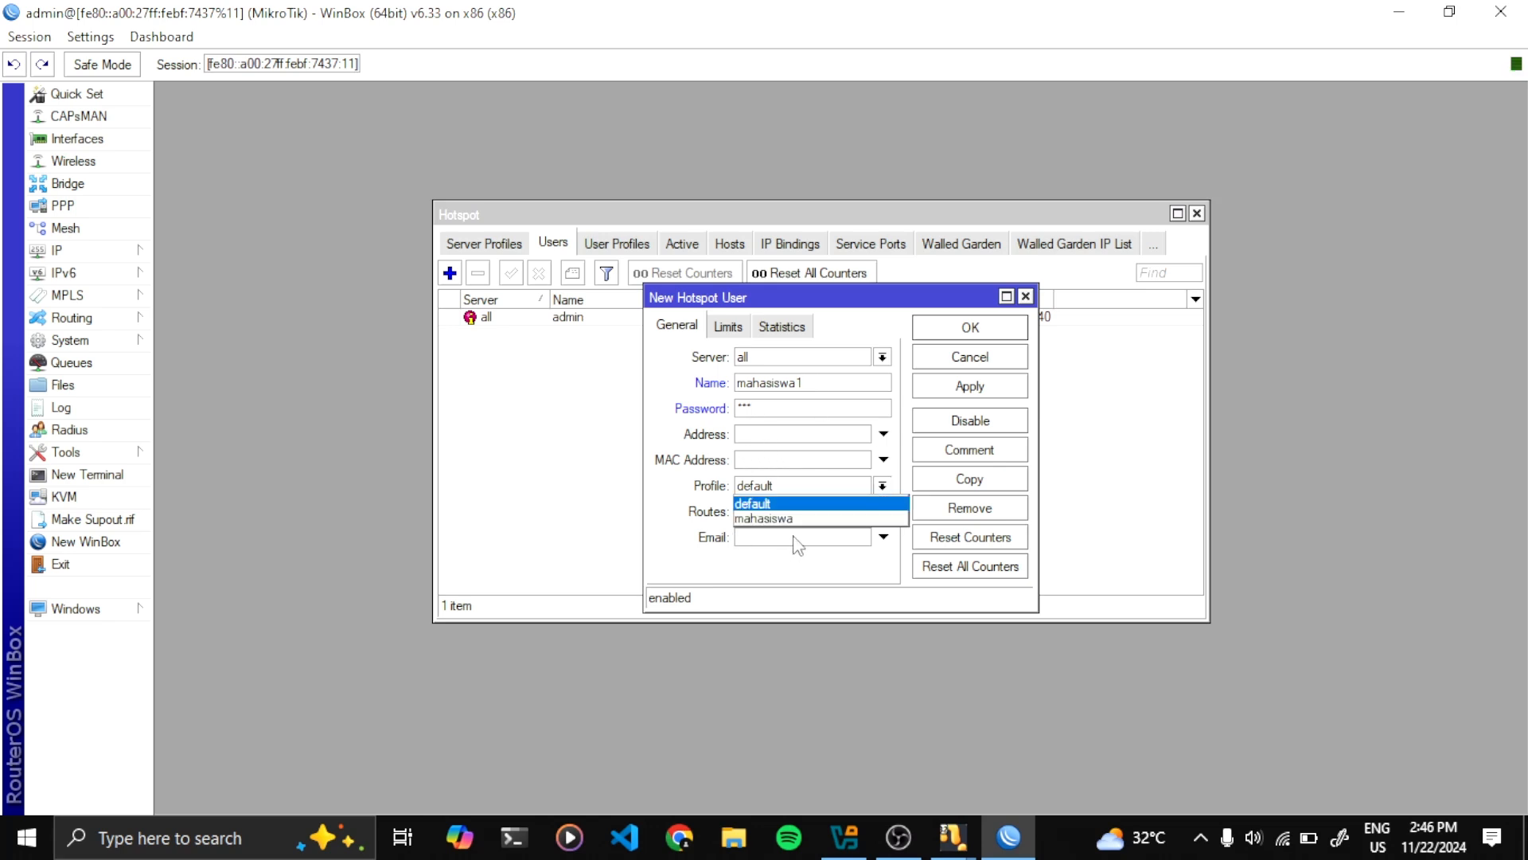
{"action": "left_click", "coordinate": [776, 520]}
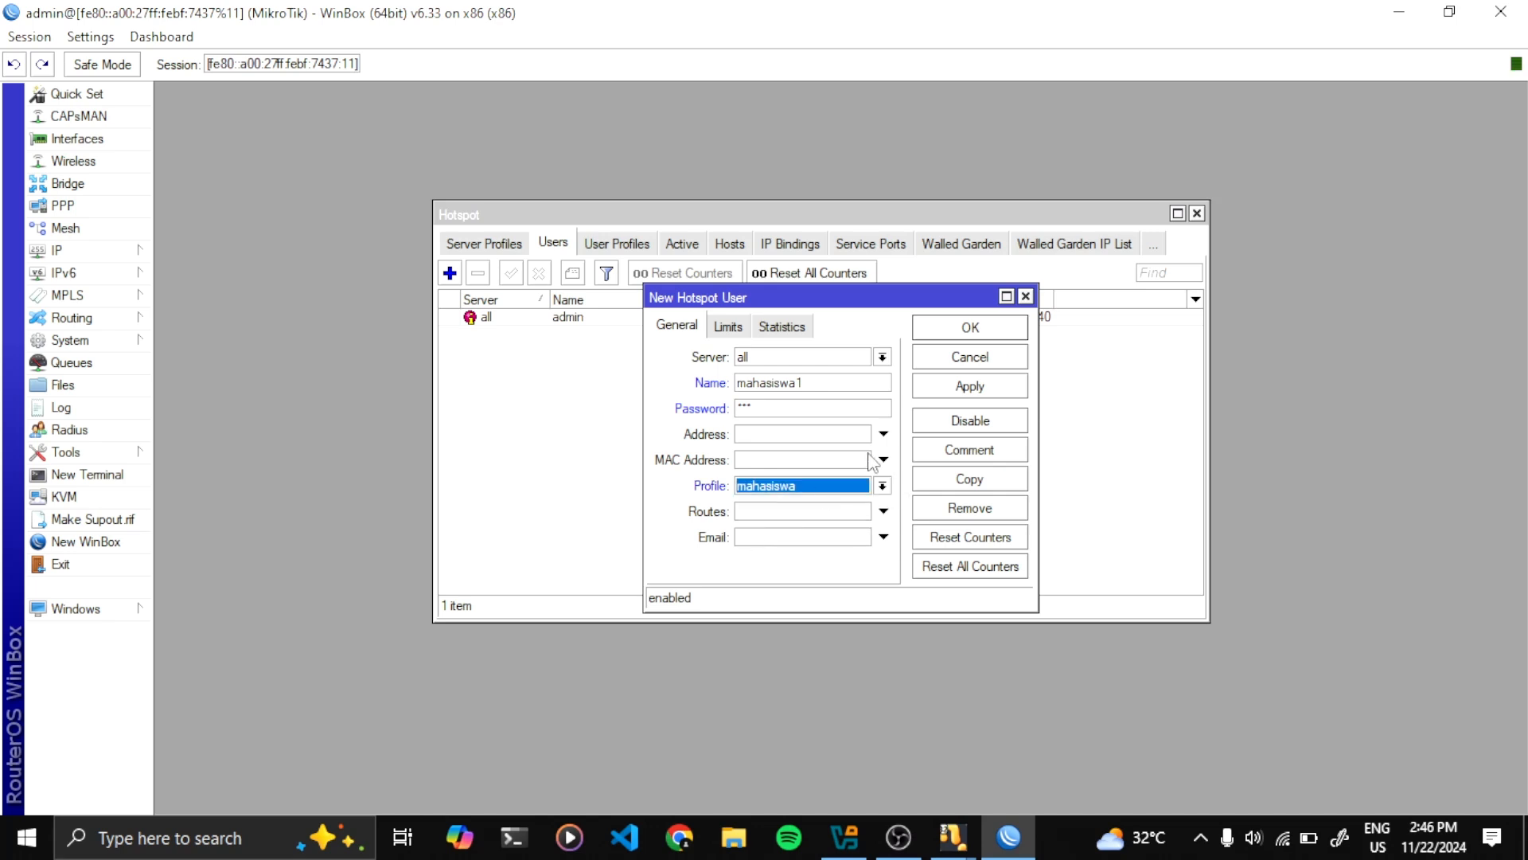
{"action": "left_click", "coordinate": [963, 390]}
{"action": "left_click", "coordinate": [973, 328]}
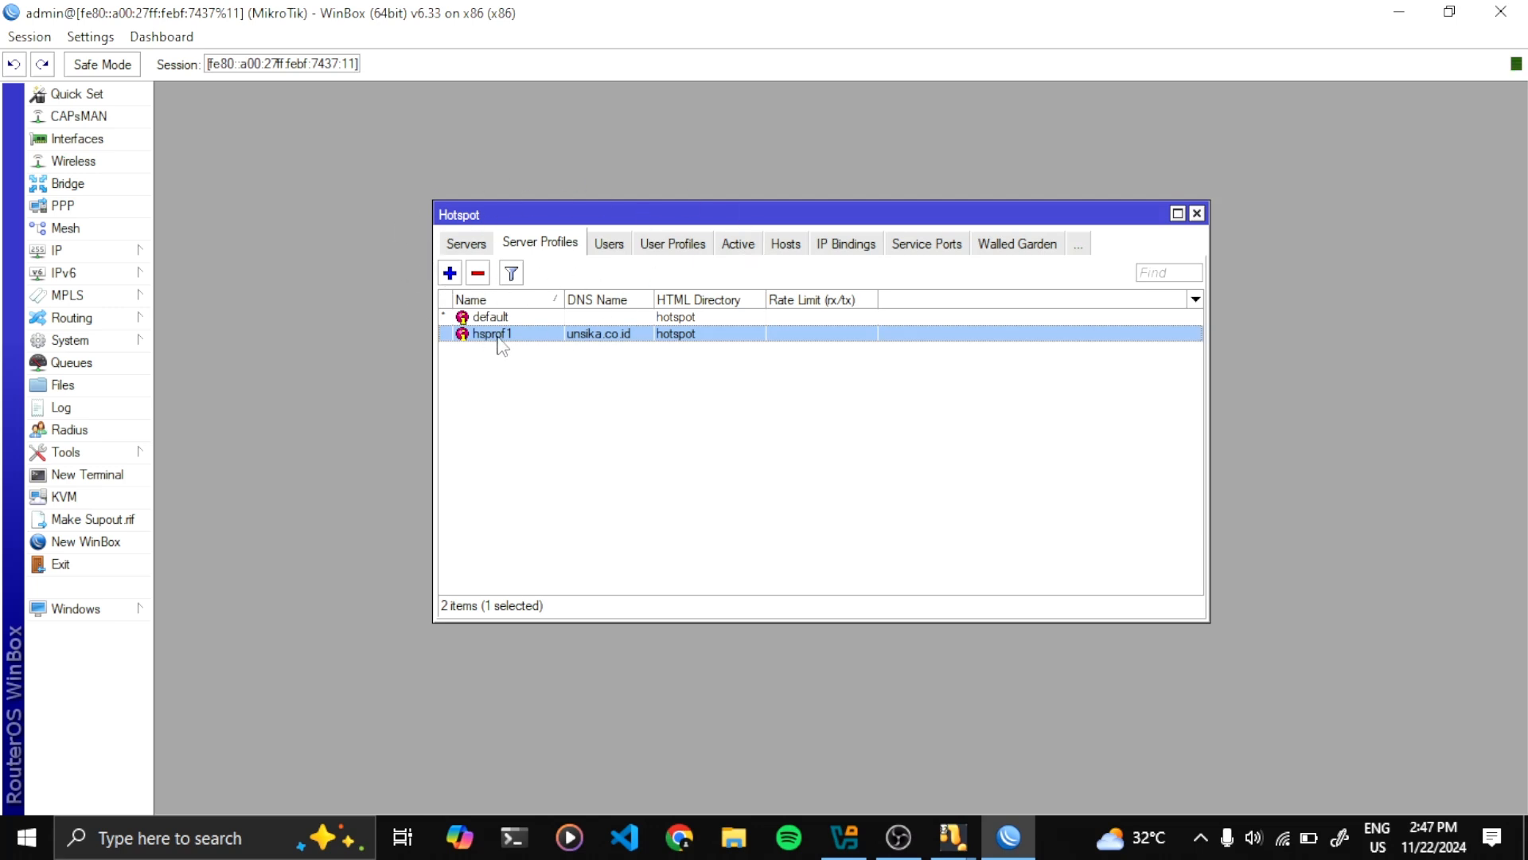
Untick Cookie login in the hsprof1 server profile, leaving HTTP CHAP only
{"action": "double_click", "coordinate": [596, 340]}
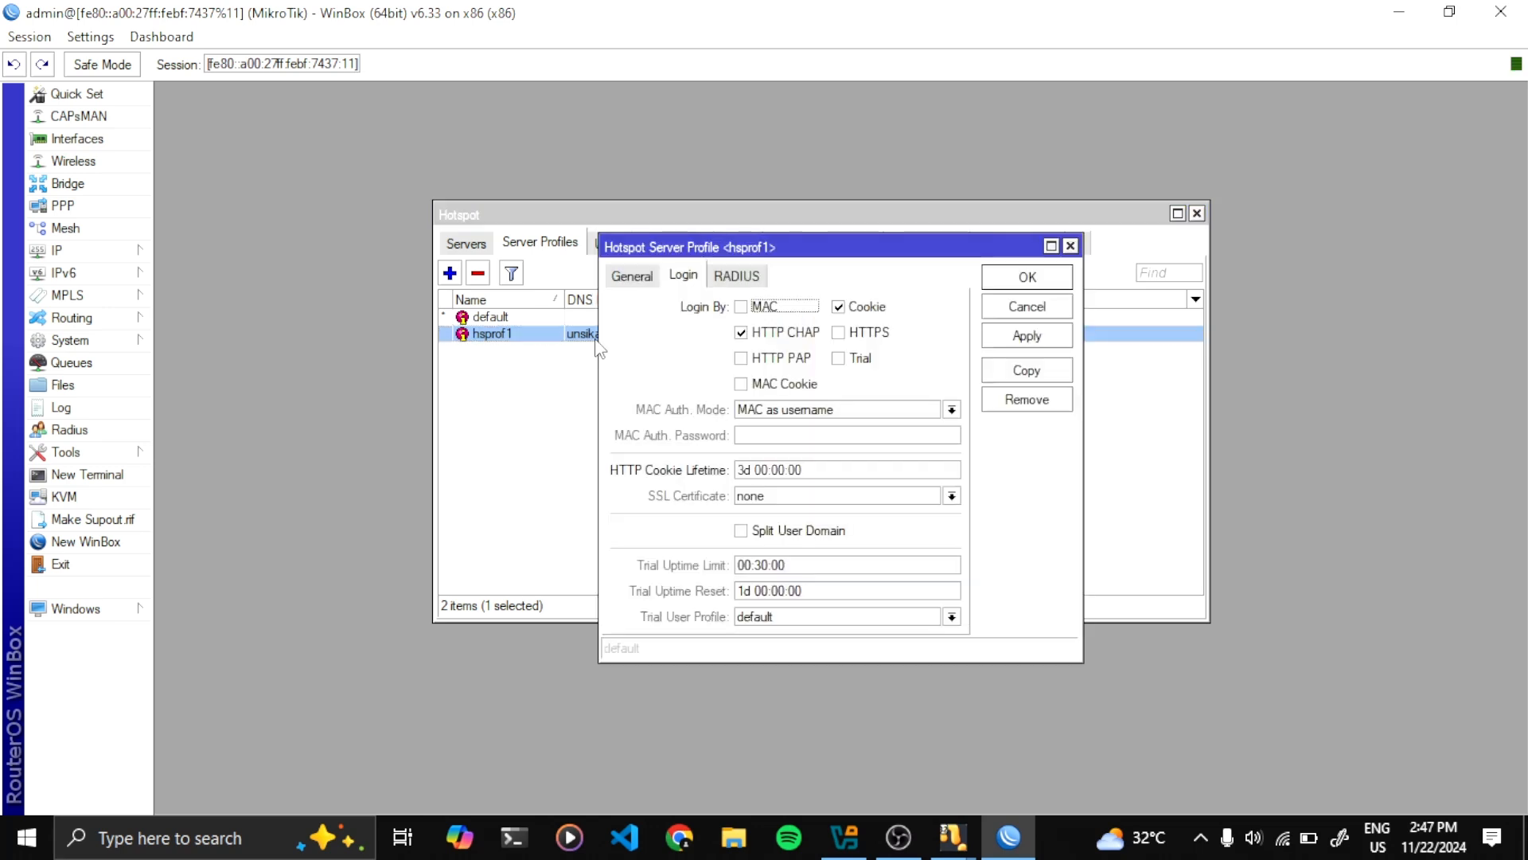
{"action": "left_click", "coordinate": [638, 279]}
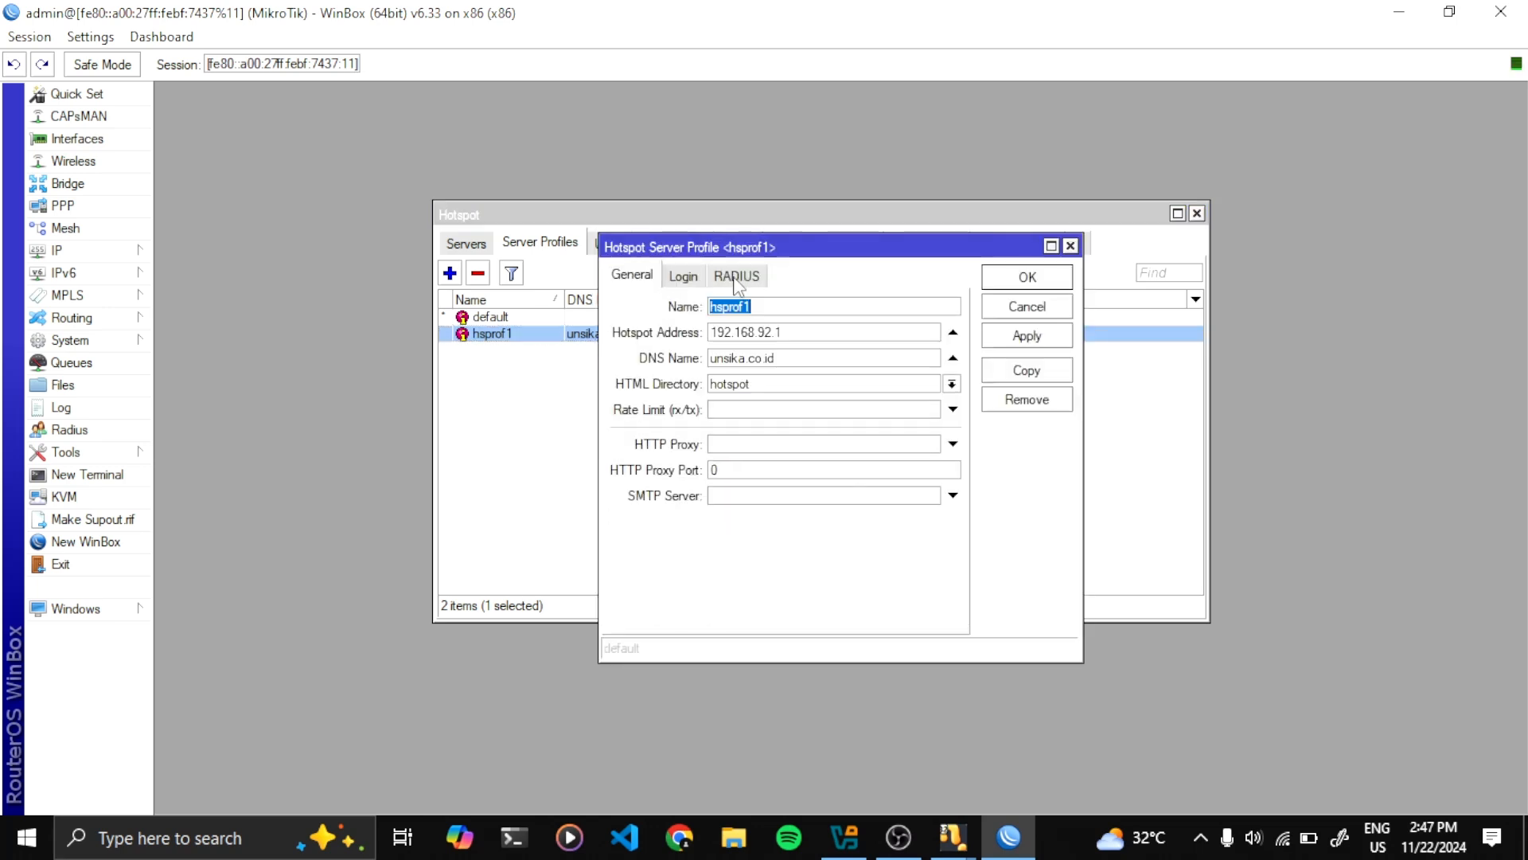
{"action": "left_click", "coordinate": [684, 277]}
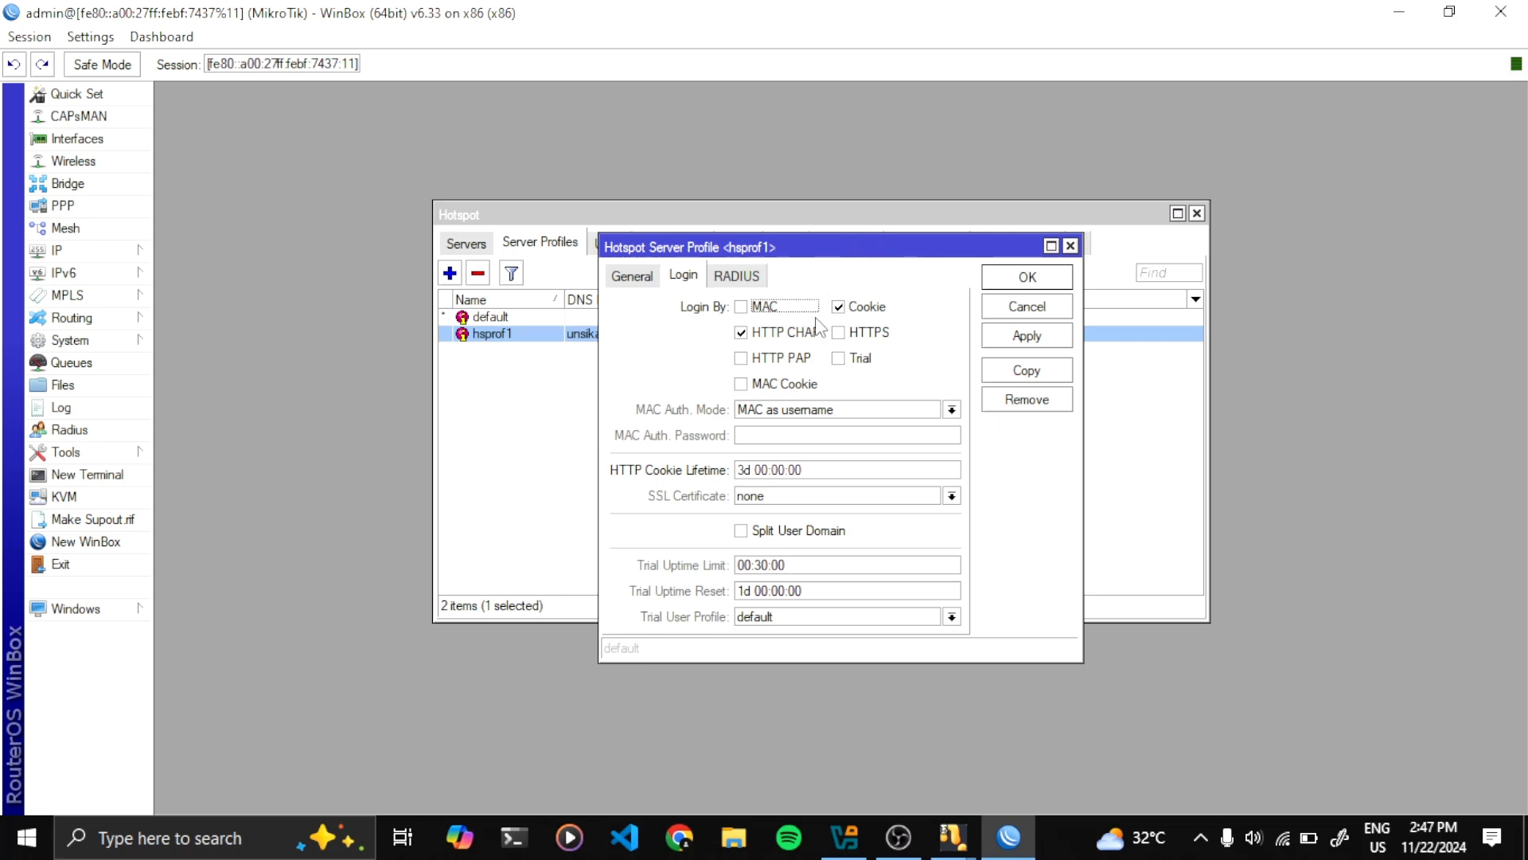
{"action": "left_click", "coordinate": [840, 308]}
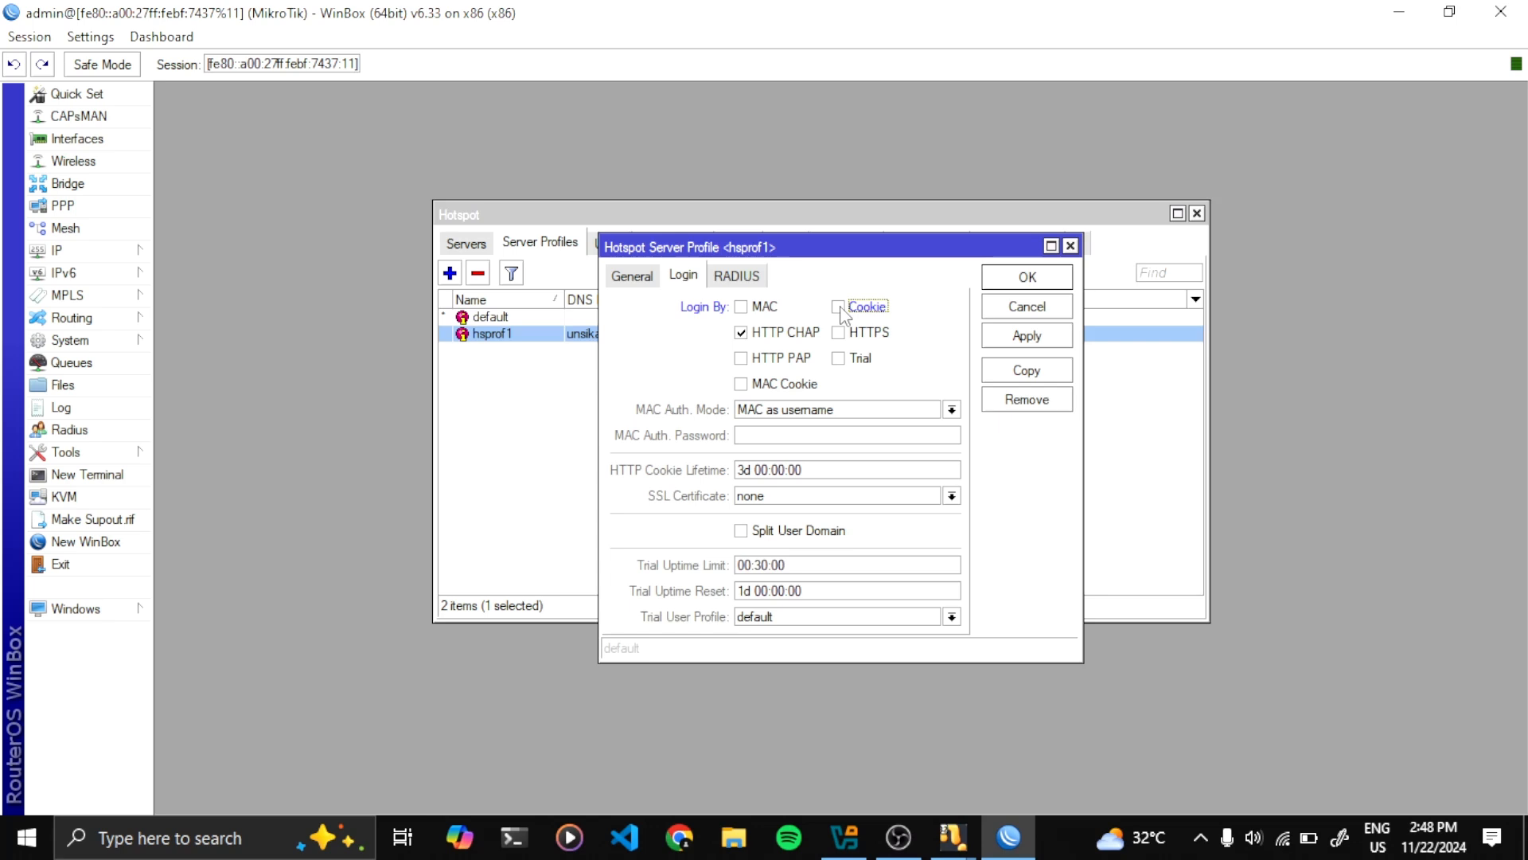
{"action": "left_click_drag", "start_coordinate": [889, 254], "coordinate": [722, 218]}
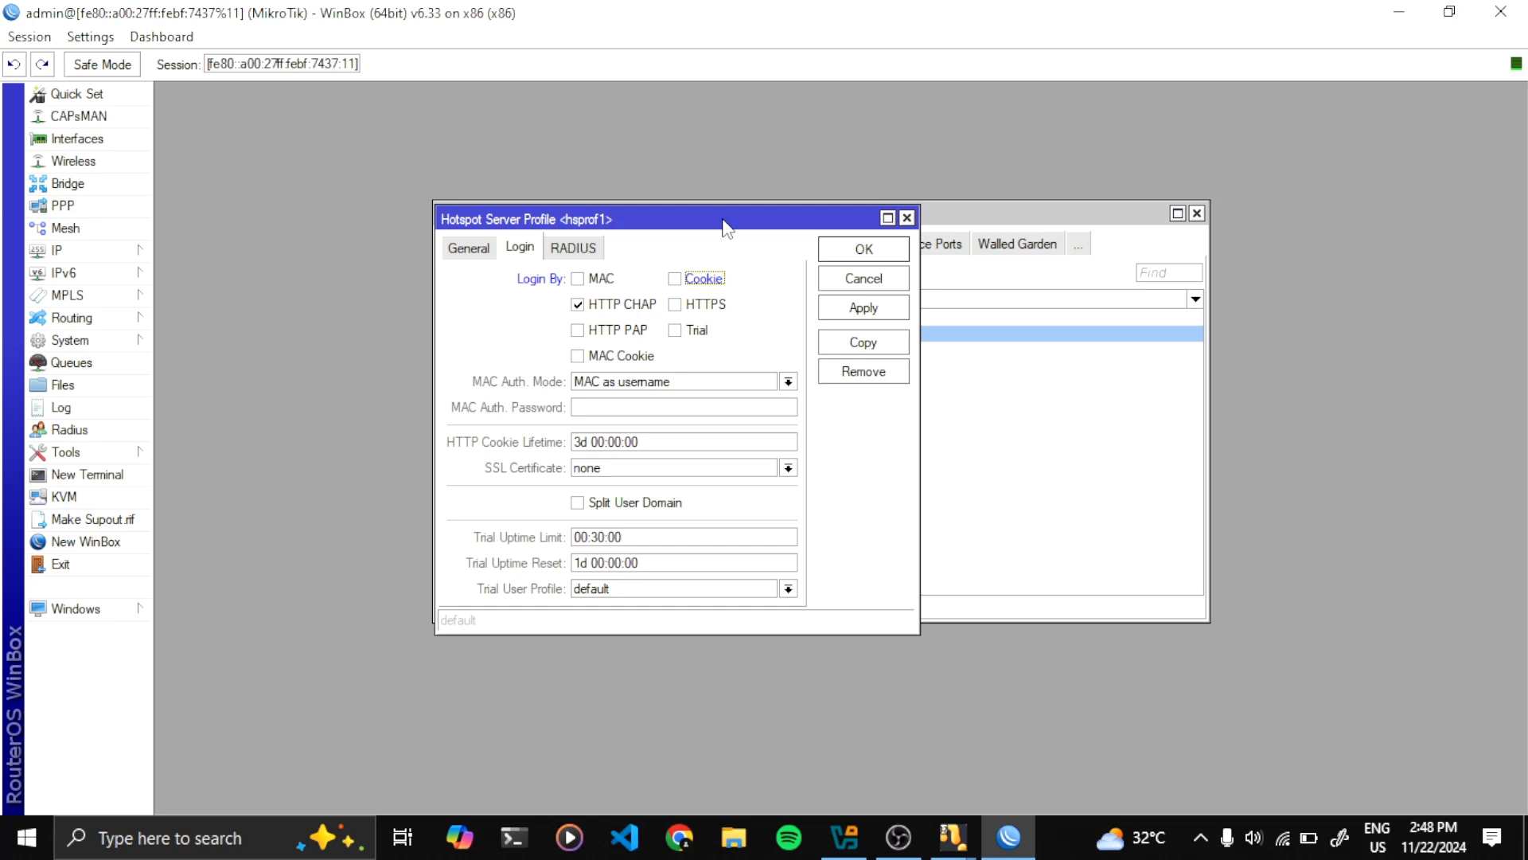
{"action": "left_click", "coordinate": [856, 253]}
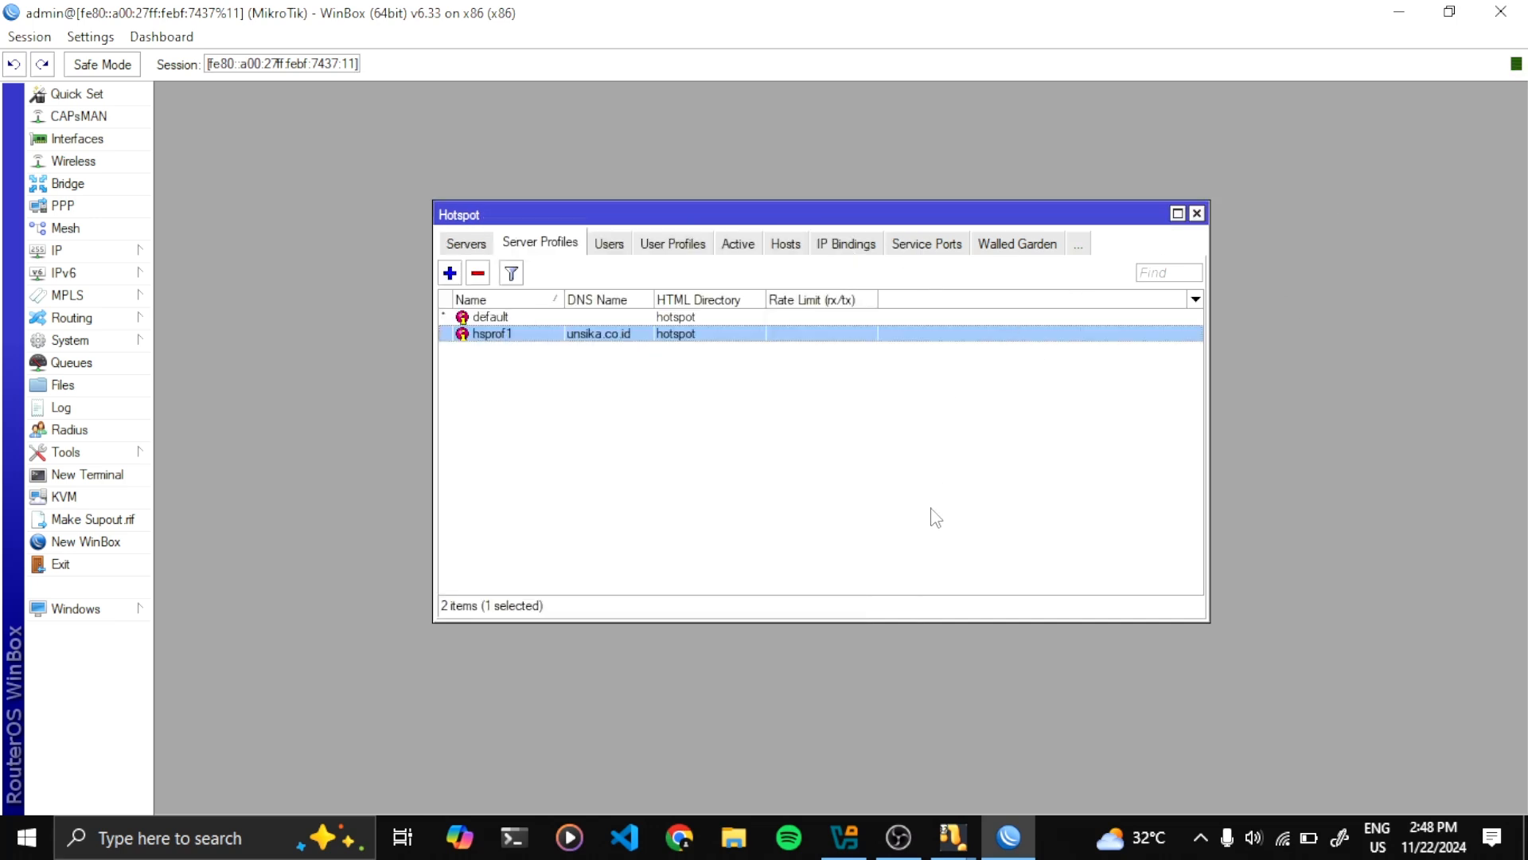
{"action": "left_click", "coordinate": [955, 835]}
Log ClientWin7 into the hotspot as the mahasiswa-profile user, declining to save the password
{"action": "mouse_move", "coordinate": [1059, 764]}
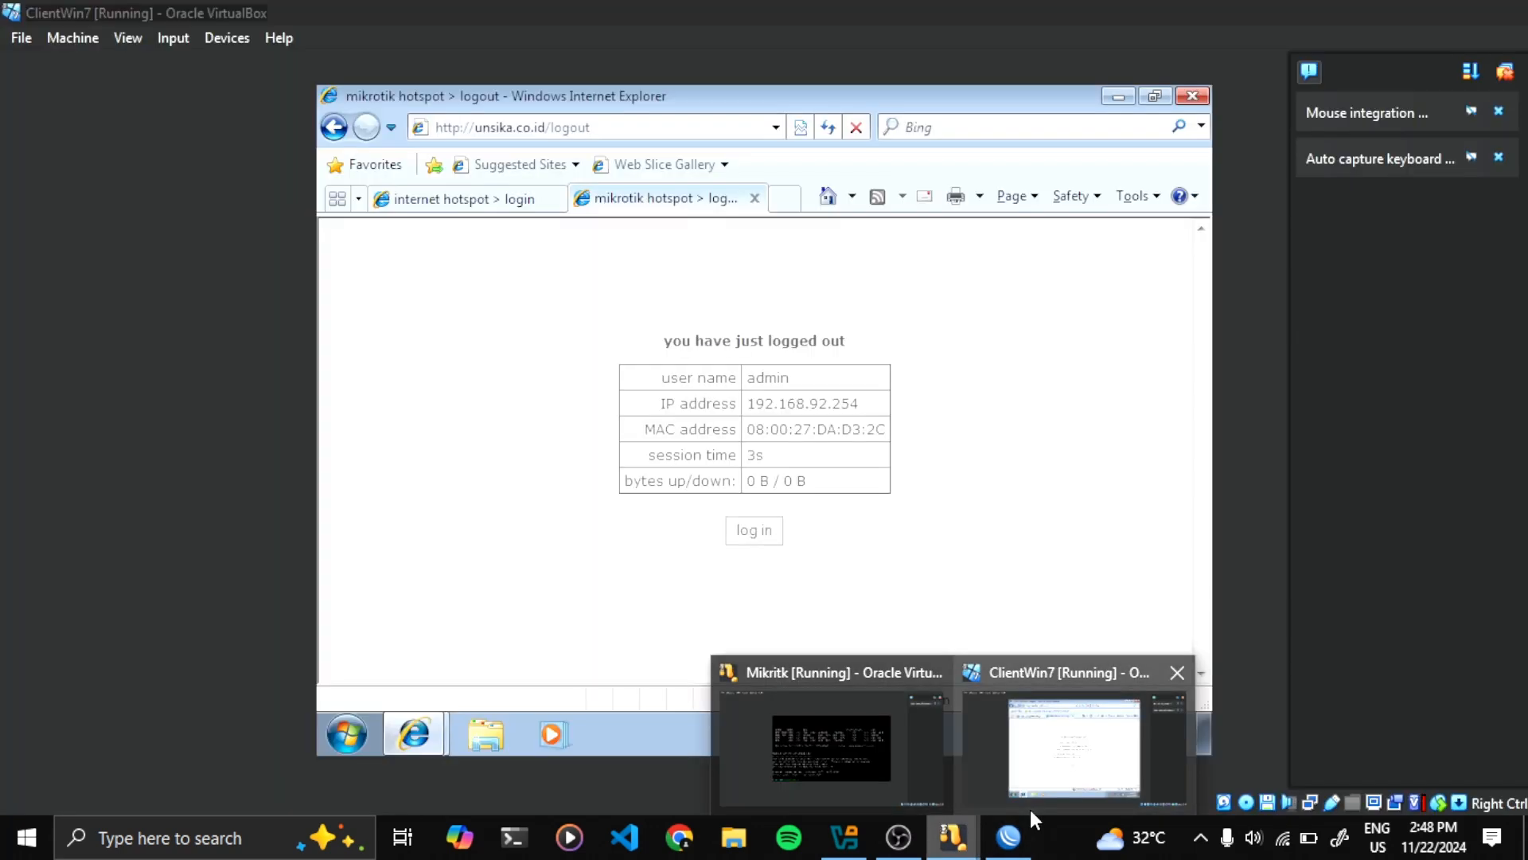
{"action": "left_click", "coordinate": [1059, 765]}
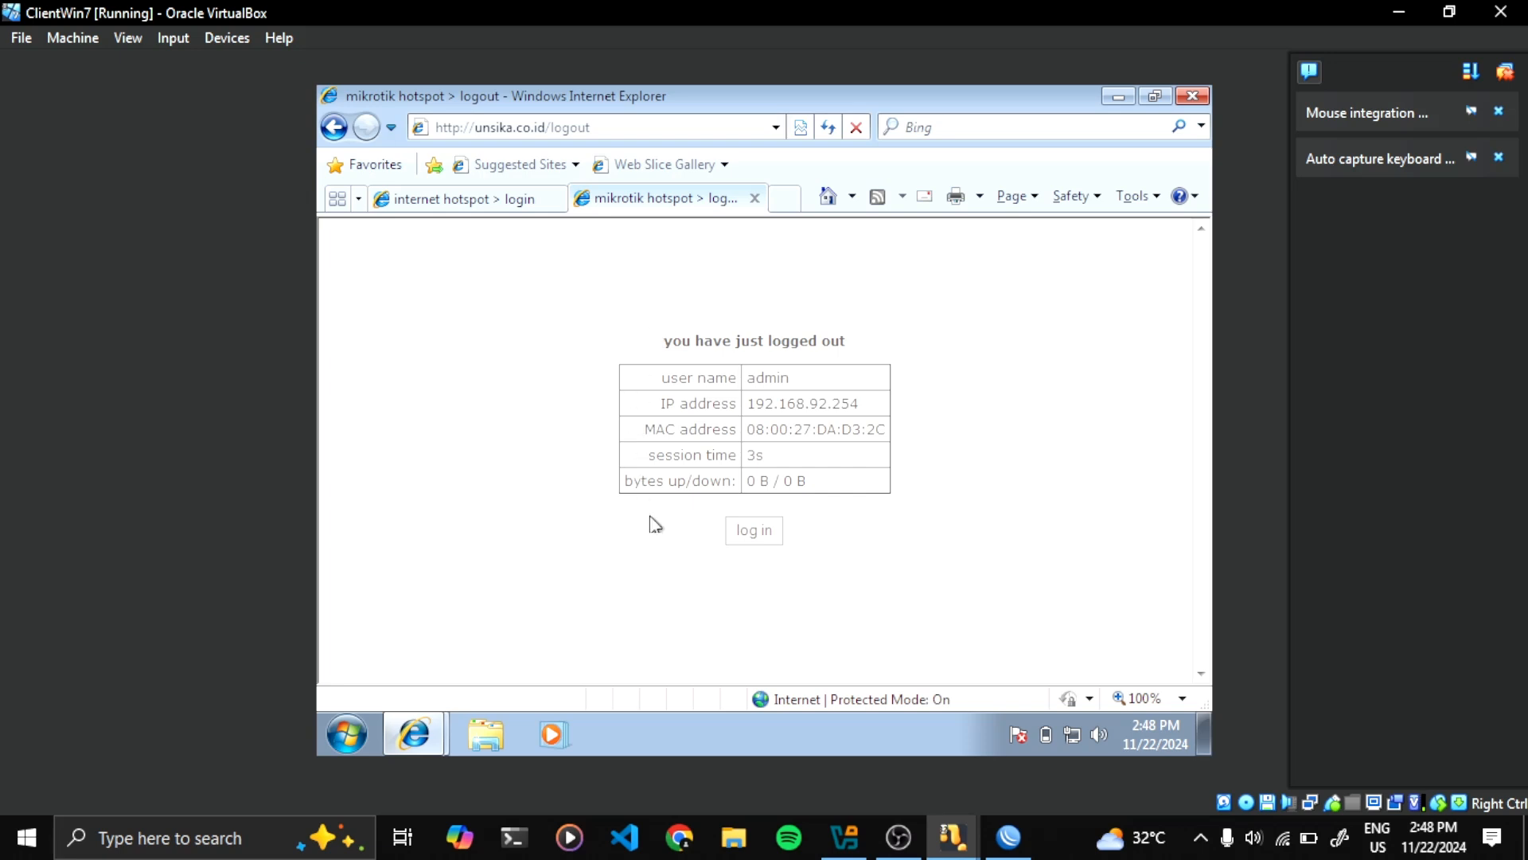
{"action": "left_click", "coordinate": [778, 539]}
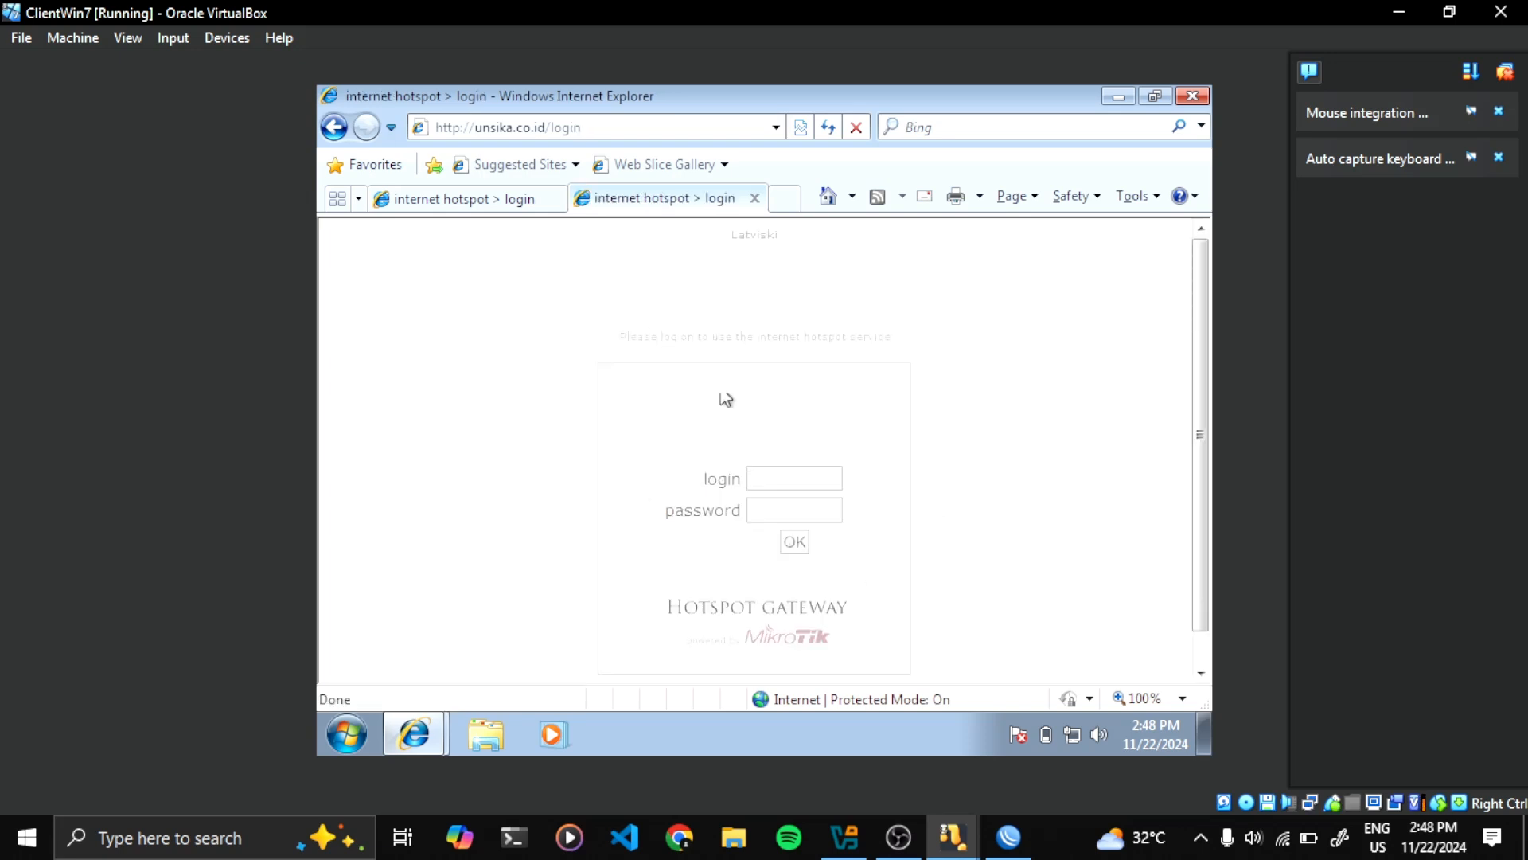
{"action": "scroll", "coordinate": [710, 416], "scroll_direction": "down", "scroll_amount": 1}
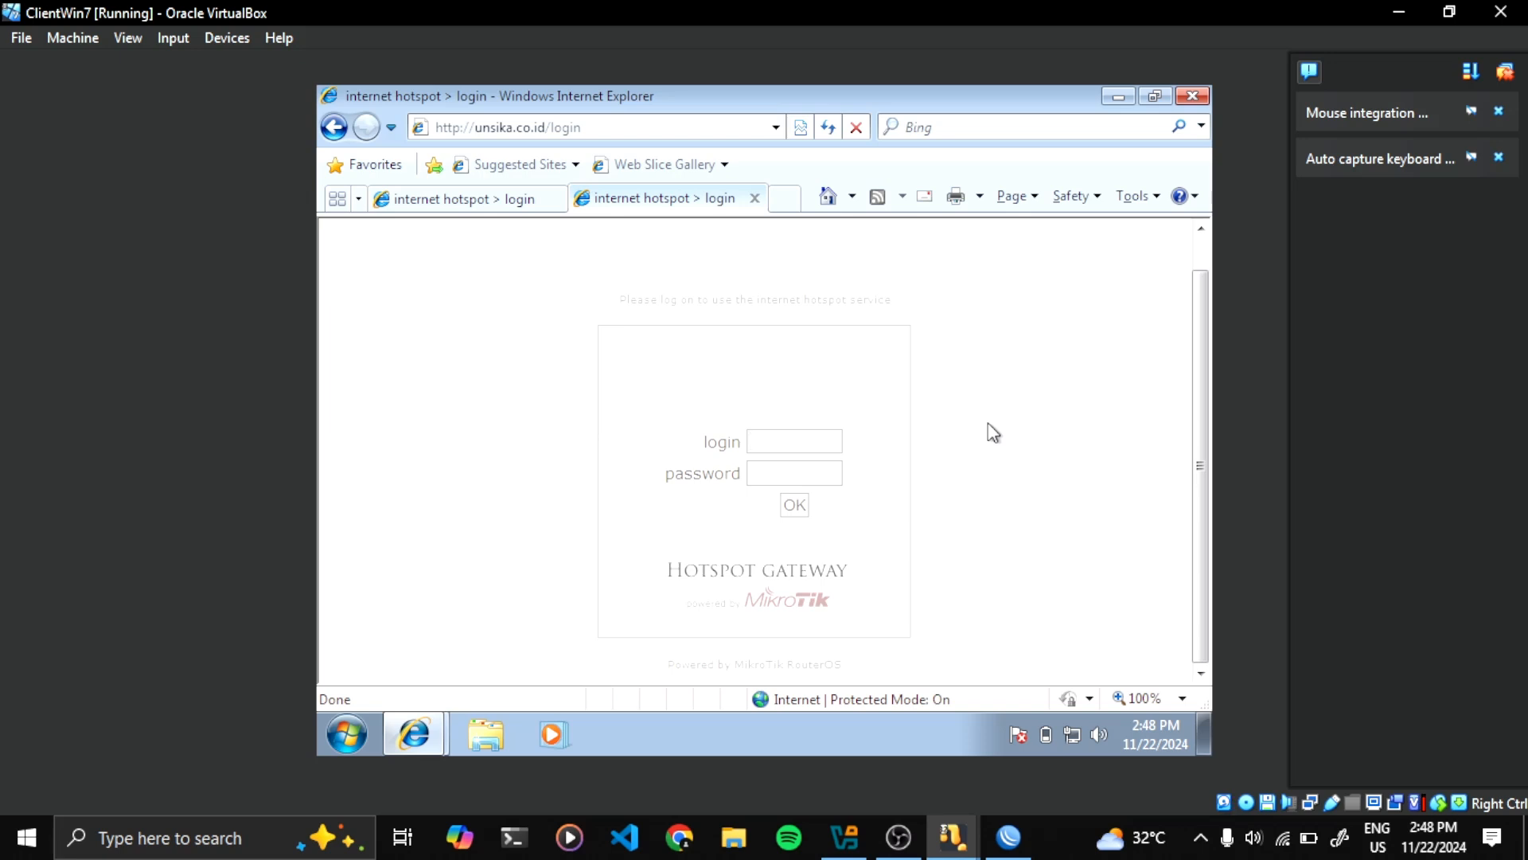
{"action": "type", "text": "mahasiswa123"}
{"action": "left_click", "coordinate": [795, 513]}
{"action": "left_click_drag", "start_coordinate": [701, 304], "coordinate": [619, 292]}
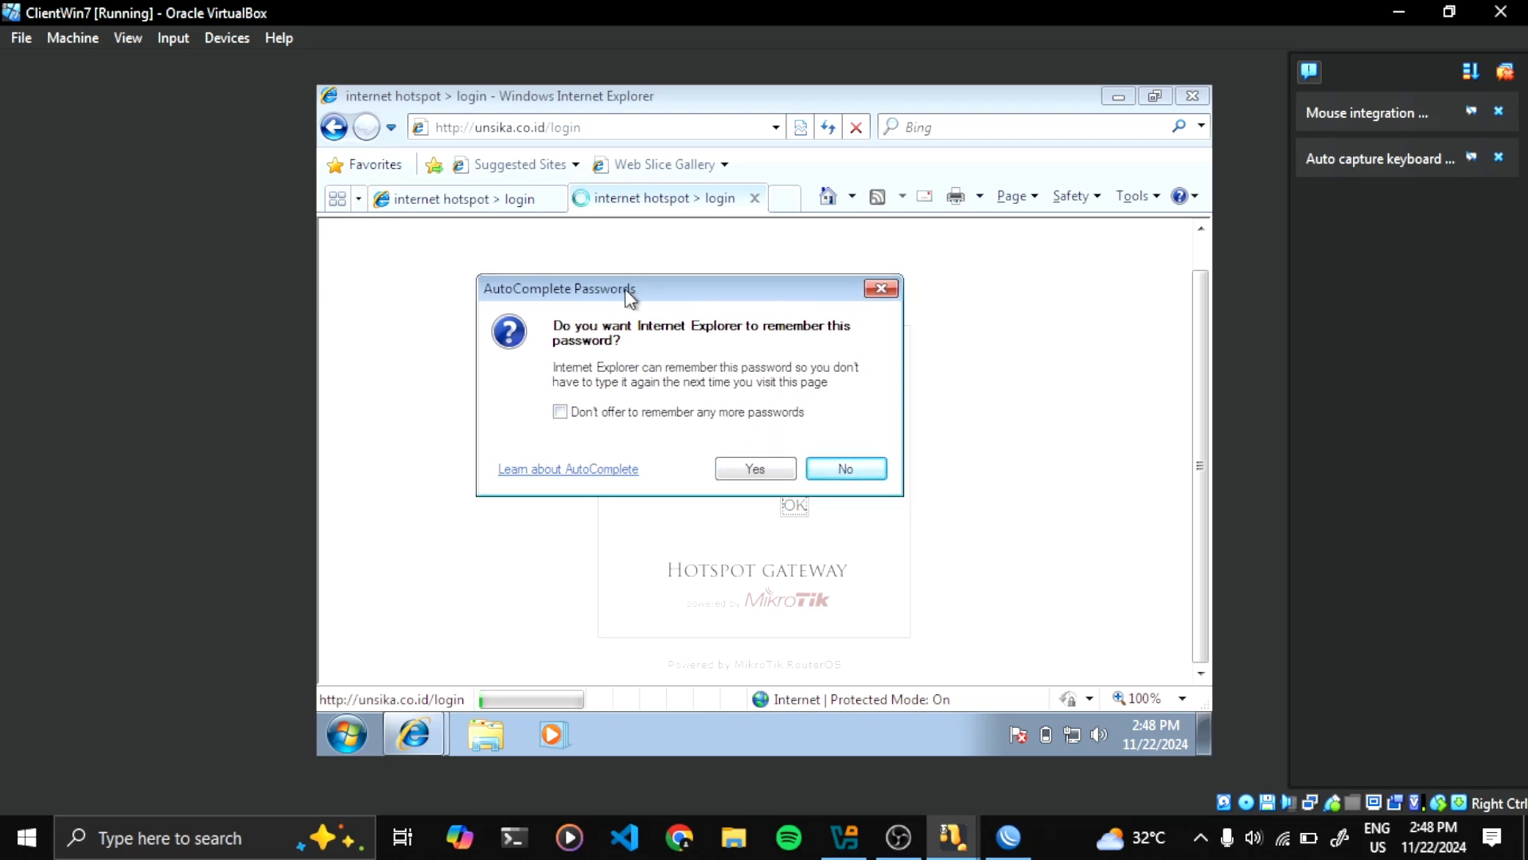
{"action": "left_click", "coordinate": [842, 471]}
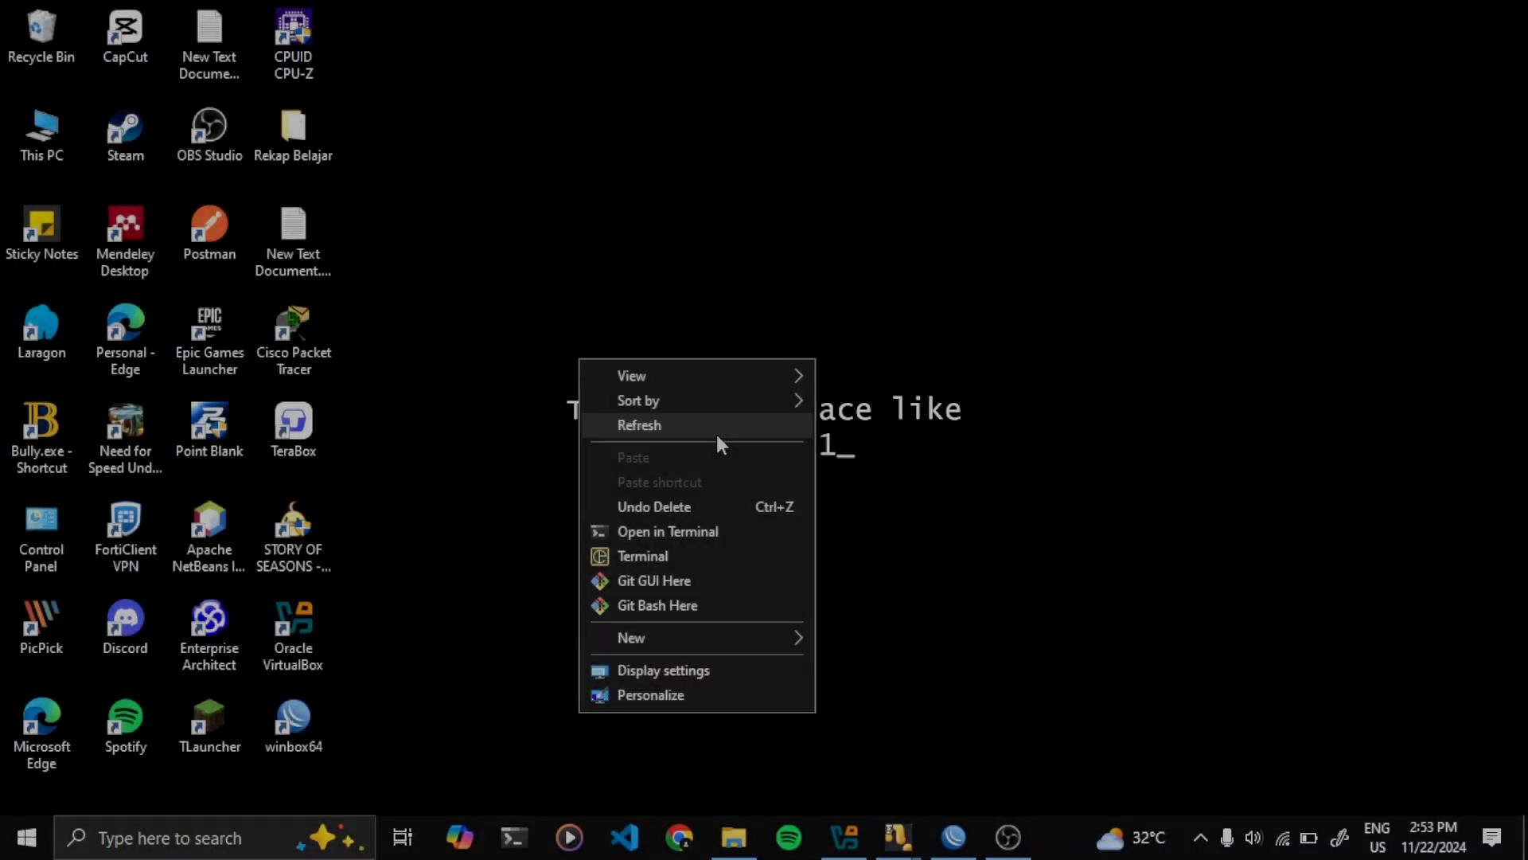
Refresh the host desktop and restore the WinBox router session window
{"action": "left_click", "coordinate": [714, 431]}
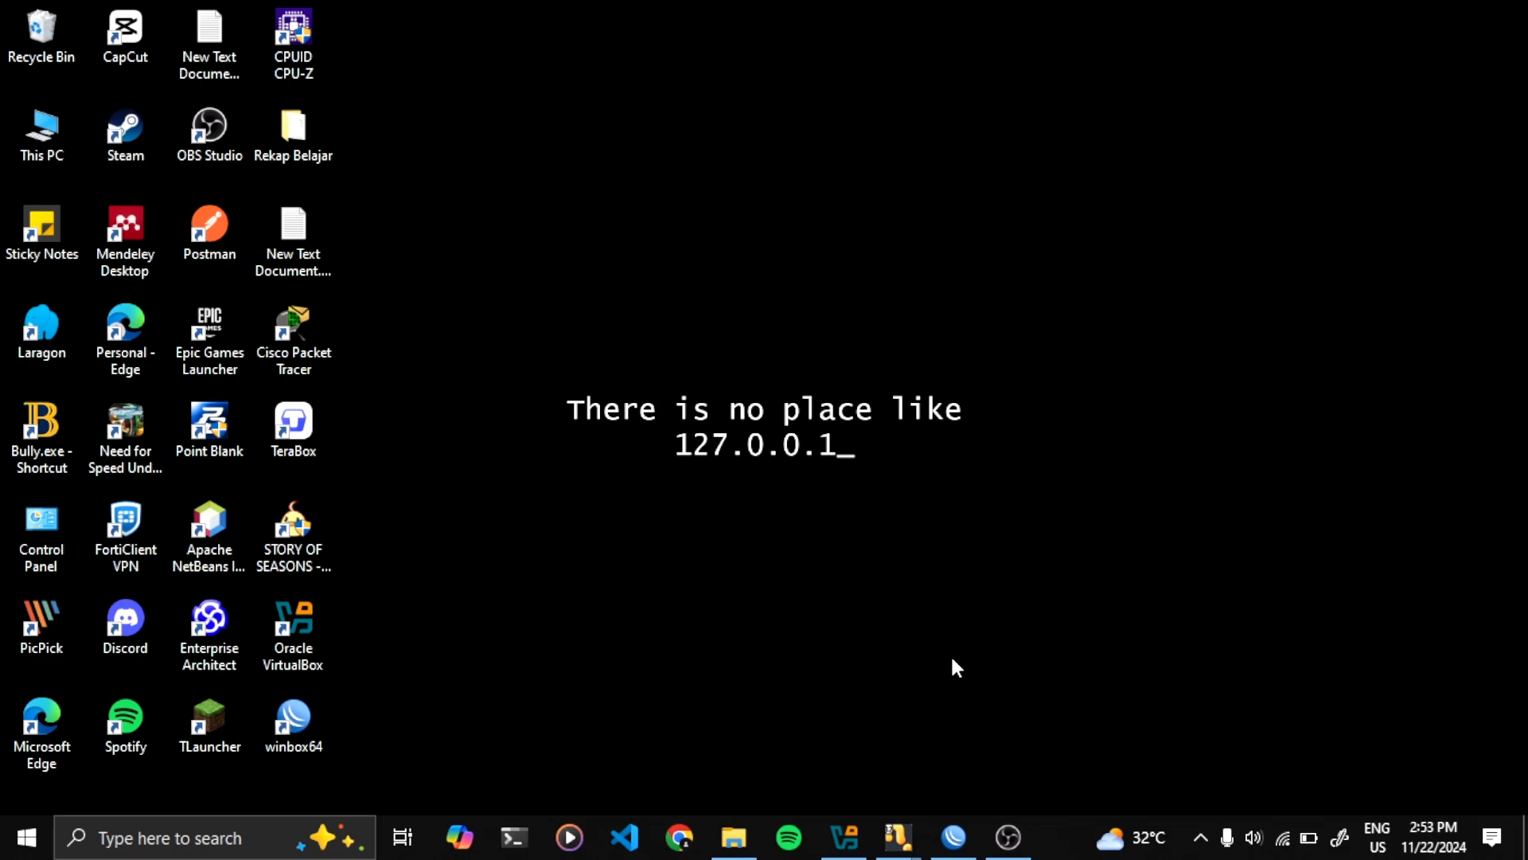
{"action": "left_click", "coordinate": [955, 839]}
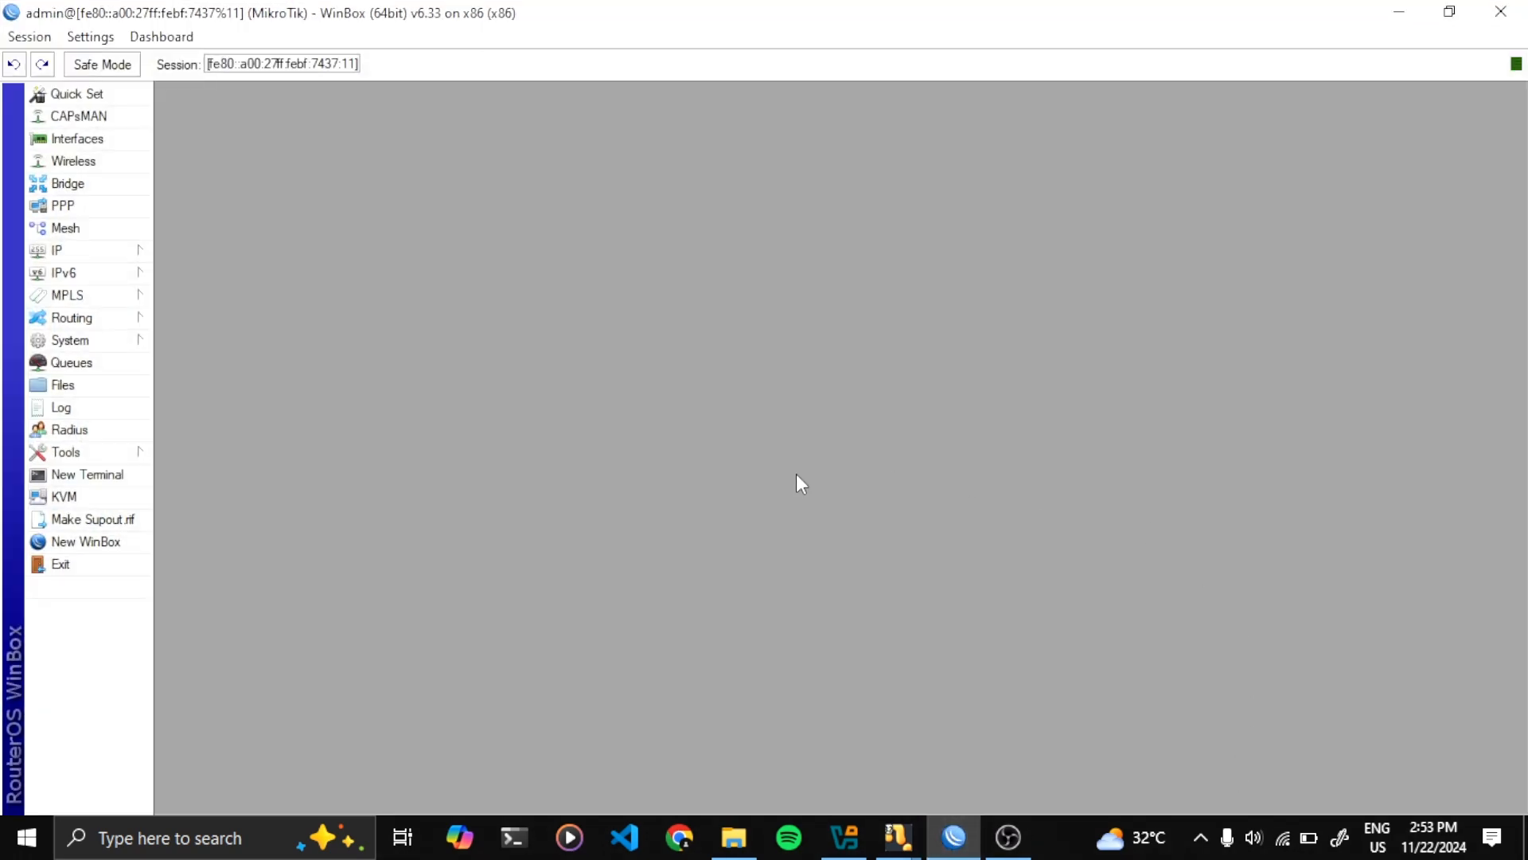
Open the router's User List on the Groups tab and enlarge its window
{"action": "left_click", "coordinate": [134, 342]}
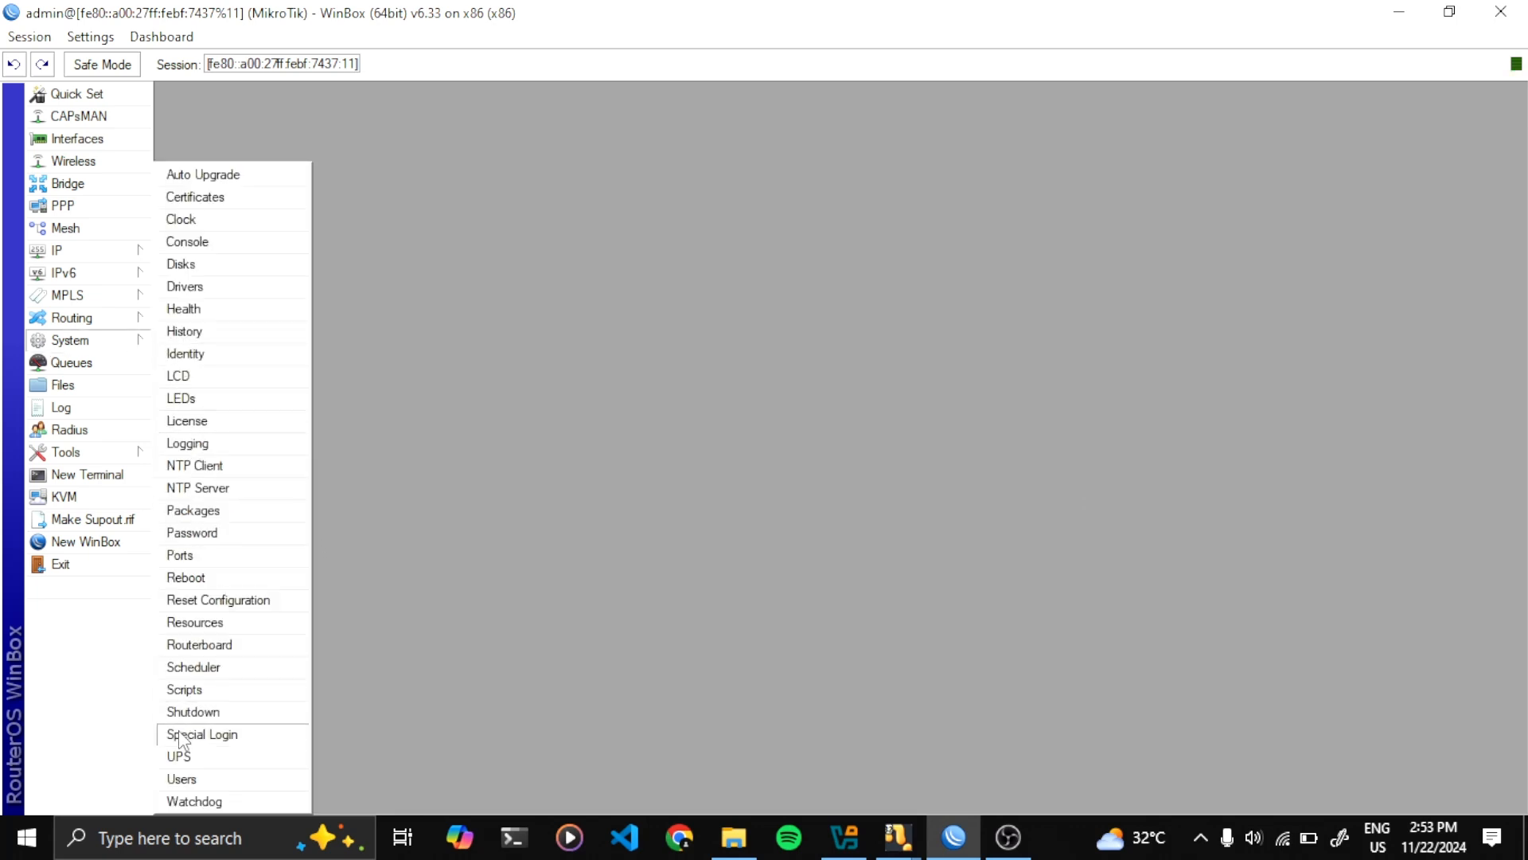
{"action": "left_click", "coordinate": [182, 779]}
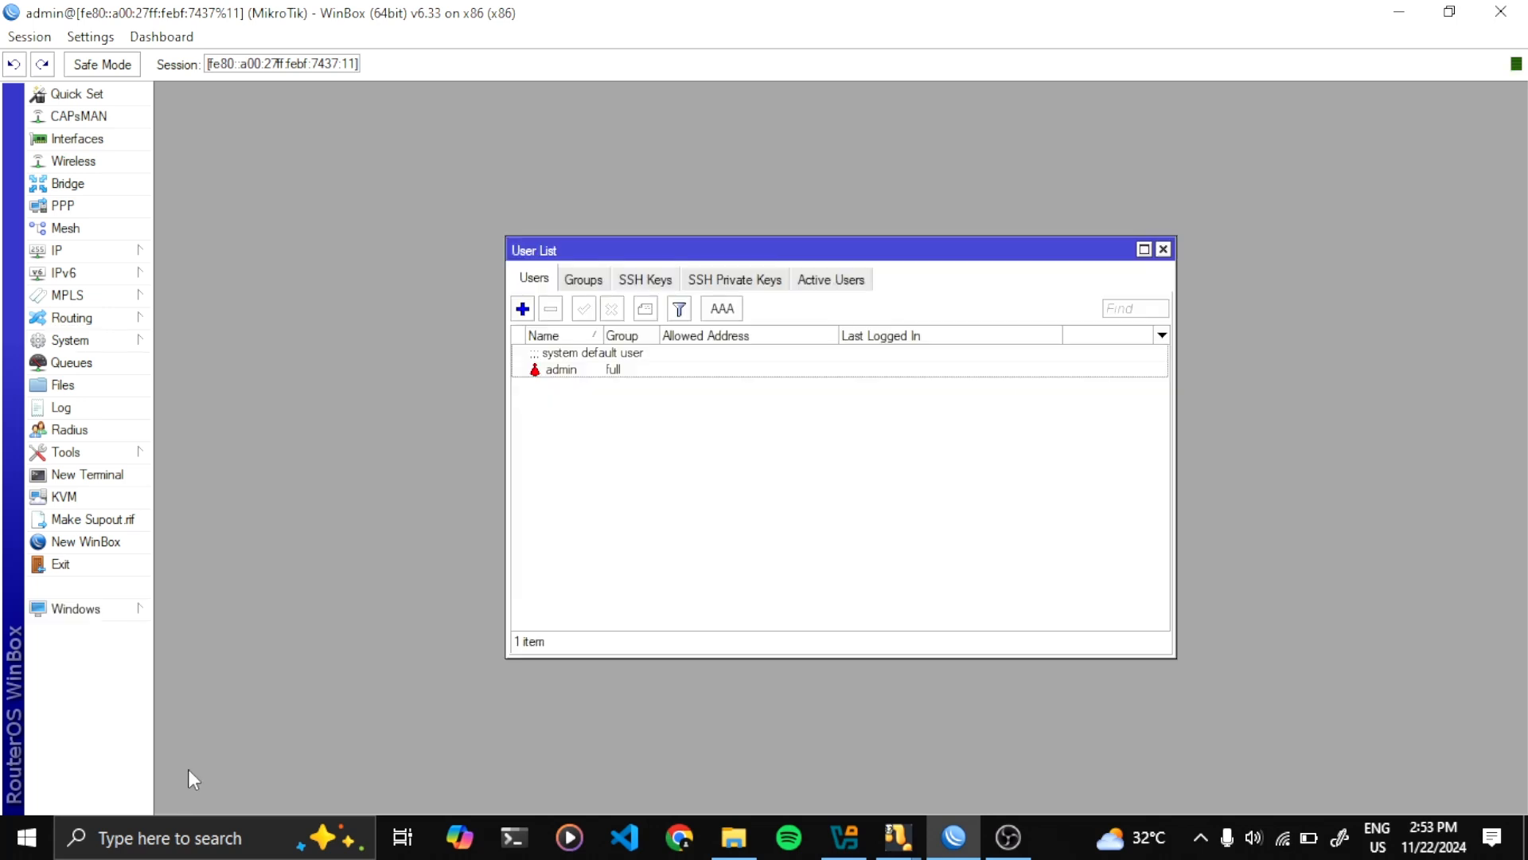
{"action": "left_click", "coordinate": [585, 280]}
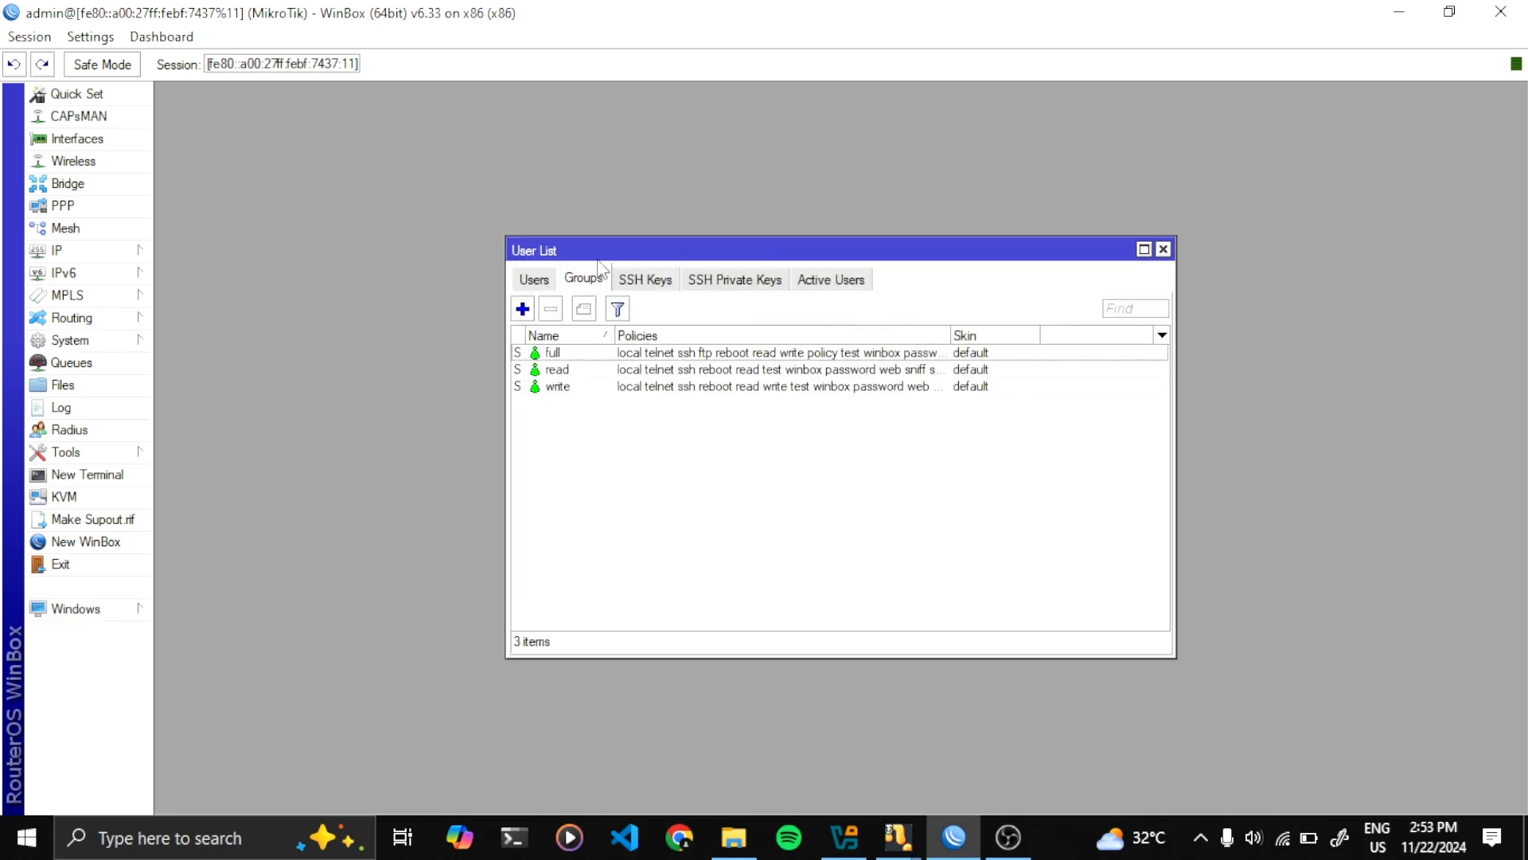
{"action": "left_click_drag", "start_coordinate": [598, 256], "coordinate": [530, 206]}
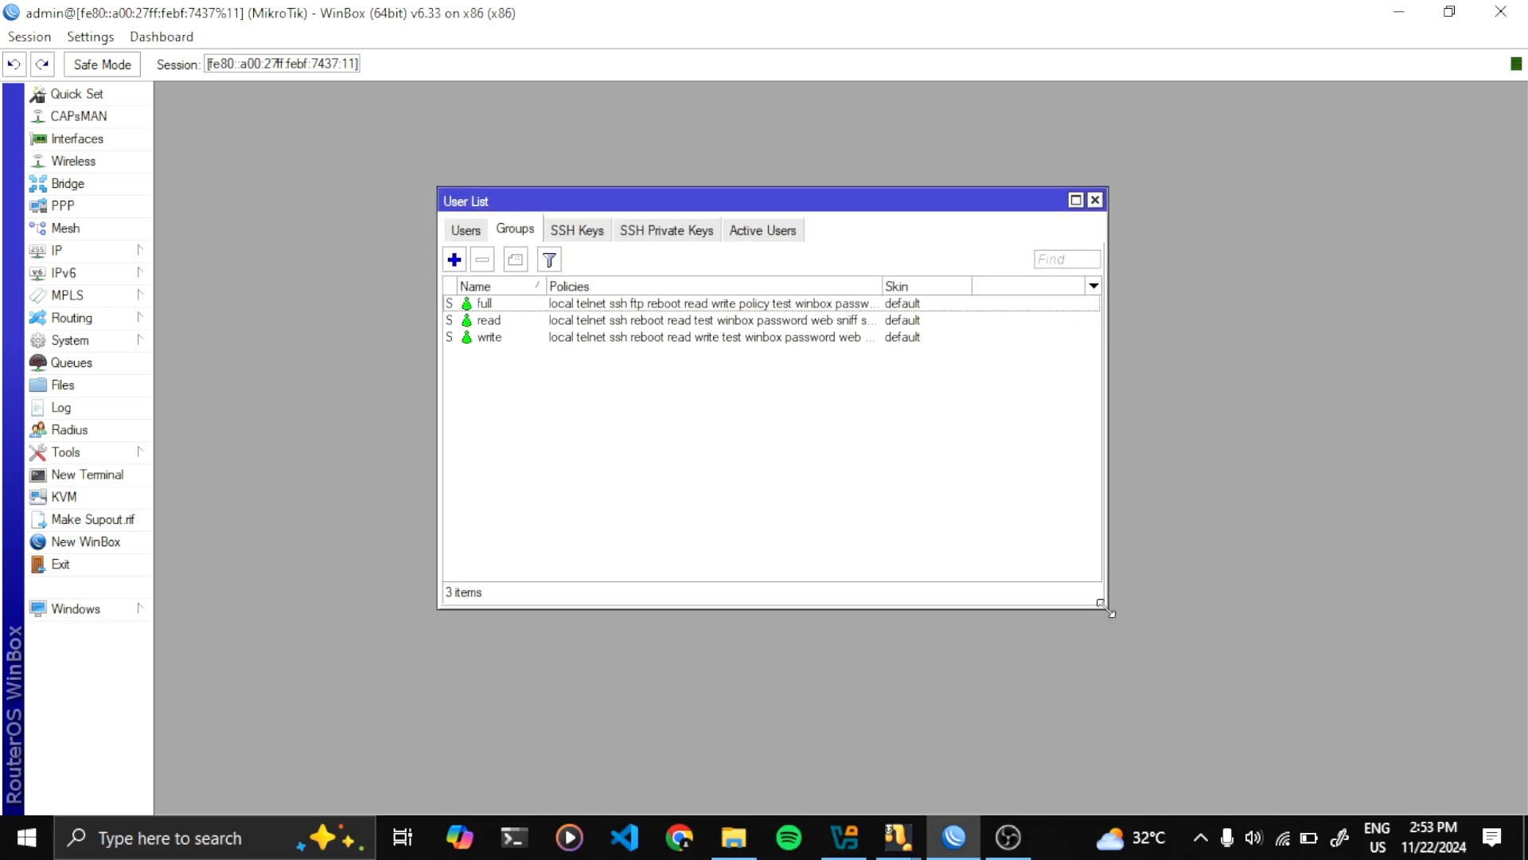
{"action": "left_click_drag", "start_coordinate": [1111, 613], "coordinate": [1100, 504]}
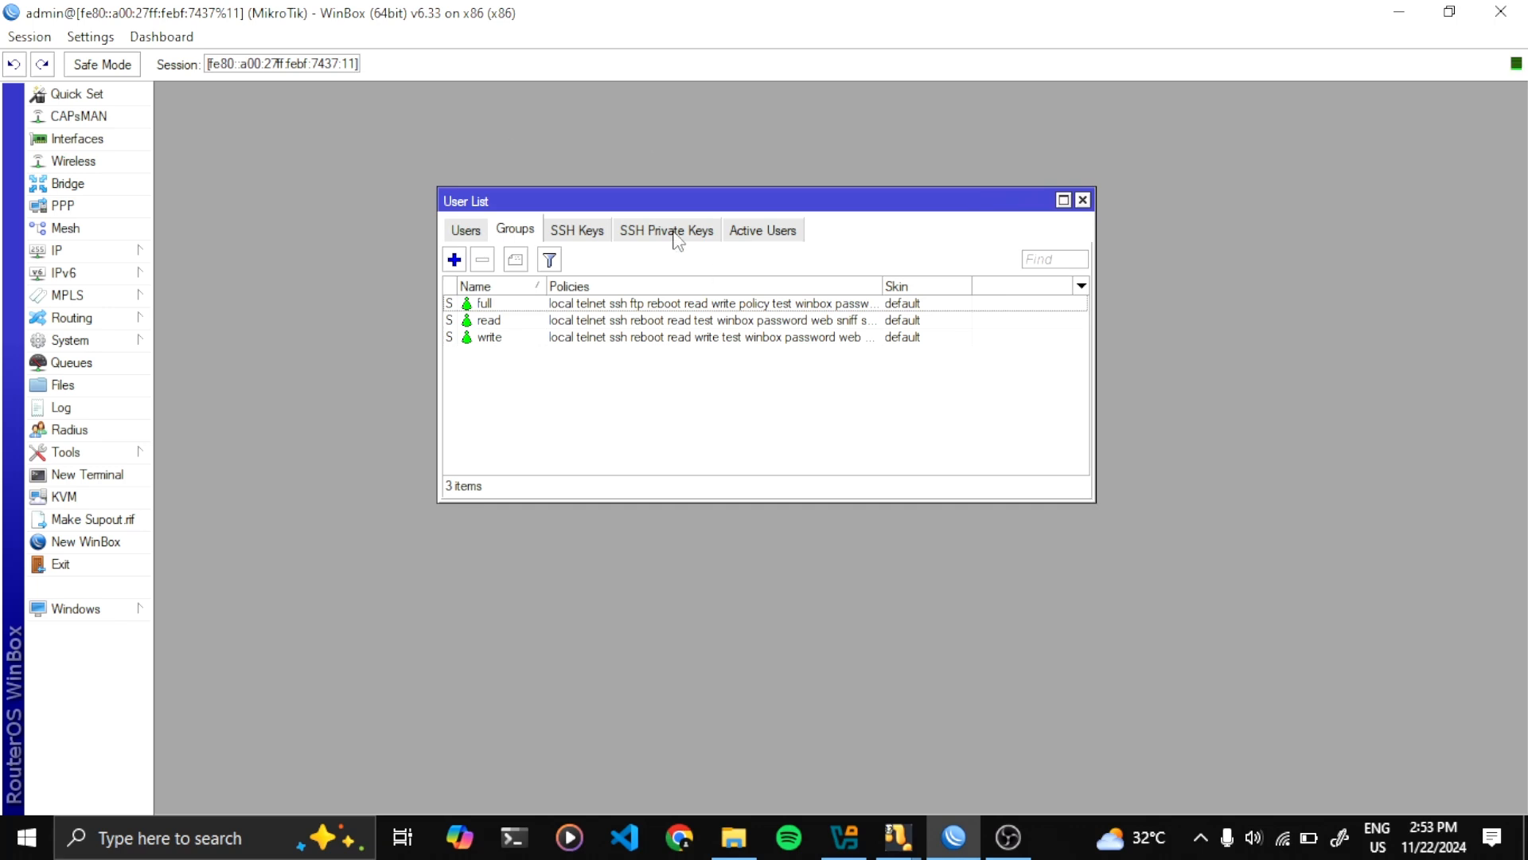
{"action": "left_click_drag", "start_coordinate": [573, 205], "coordinate": [630, 186]}
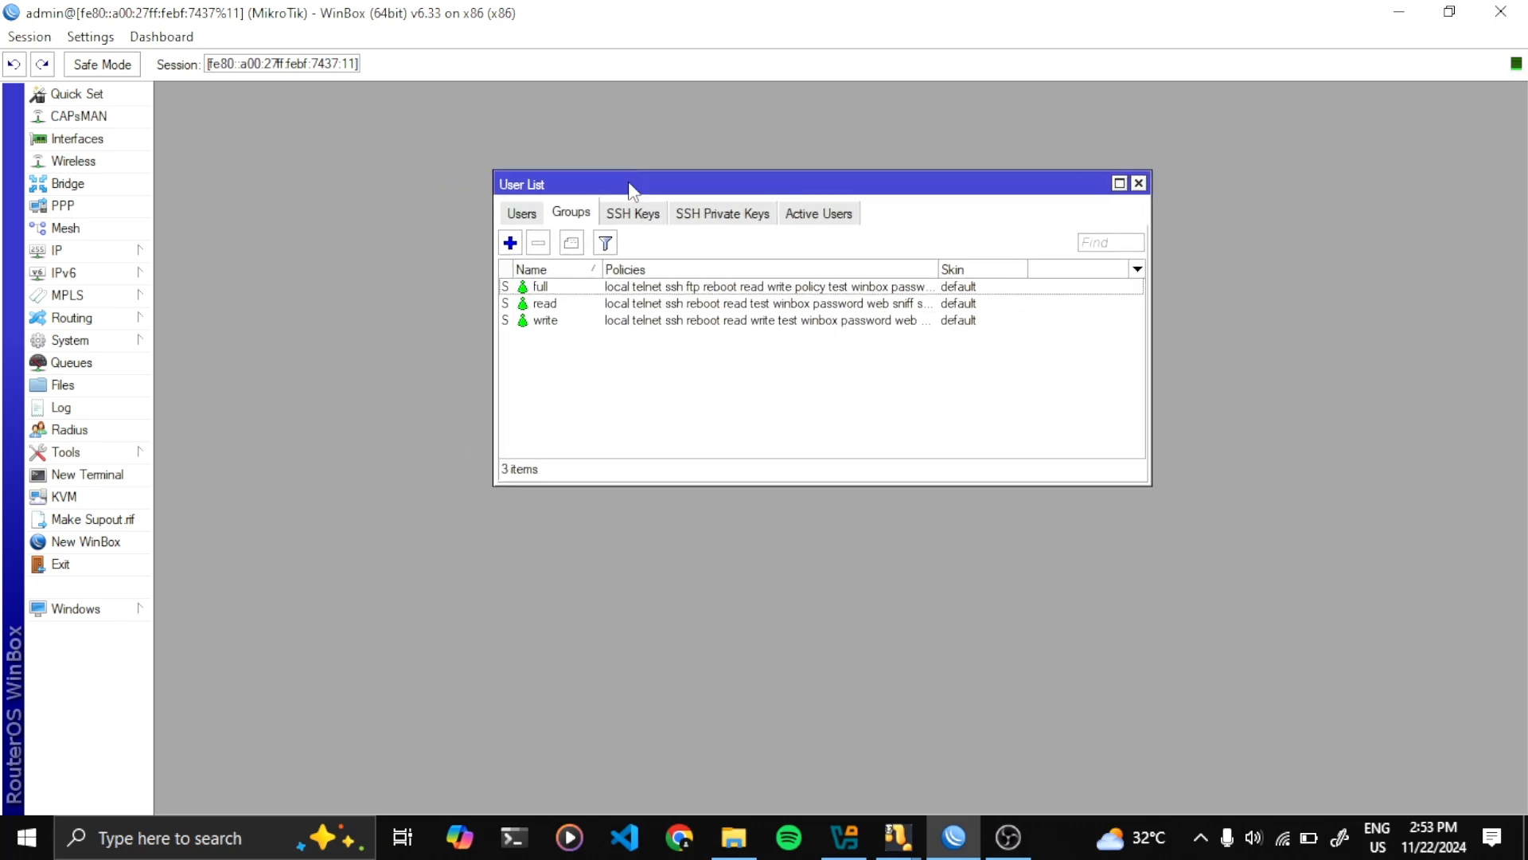
{"action": "left_click_drag", "start_coordinate": [632, 188], "coordinate": [585, 175]}
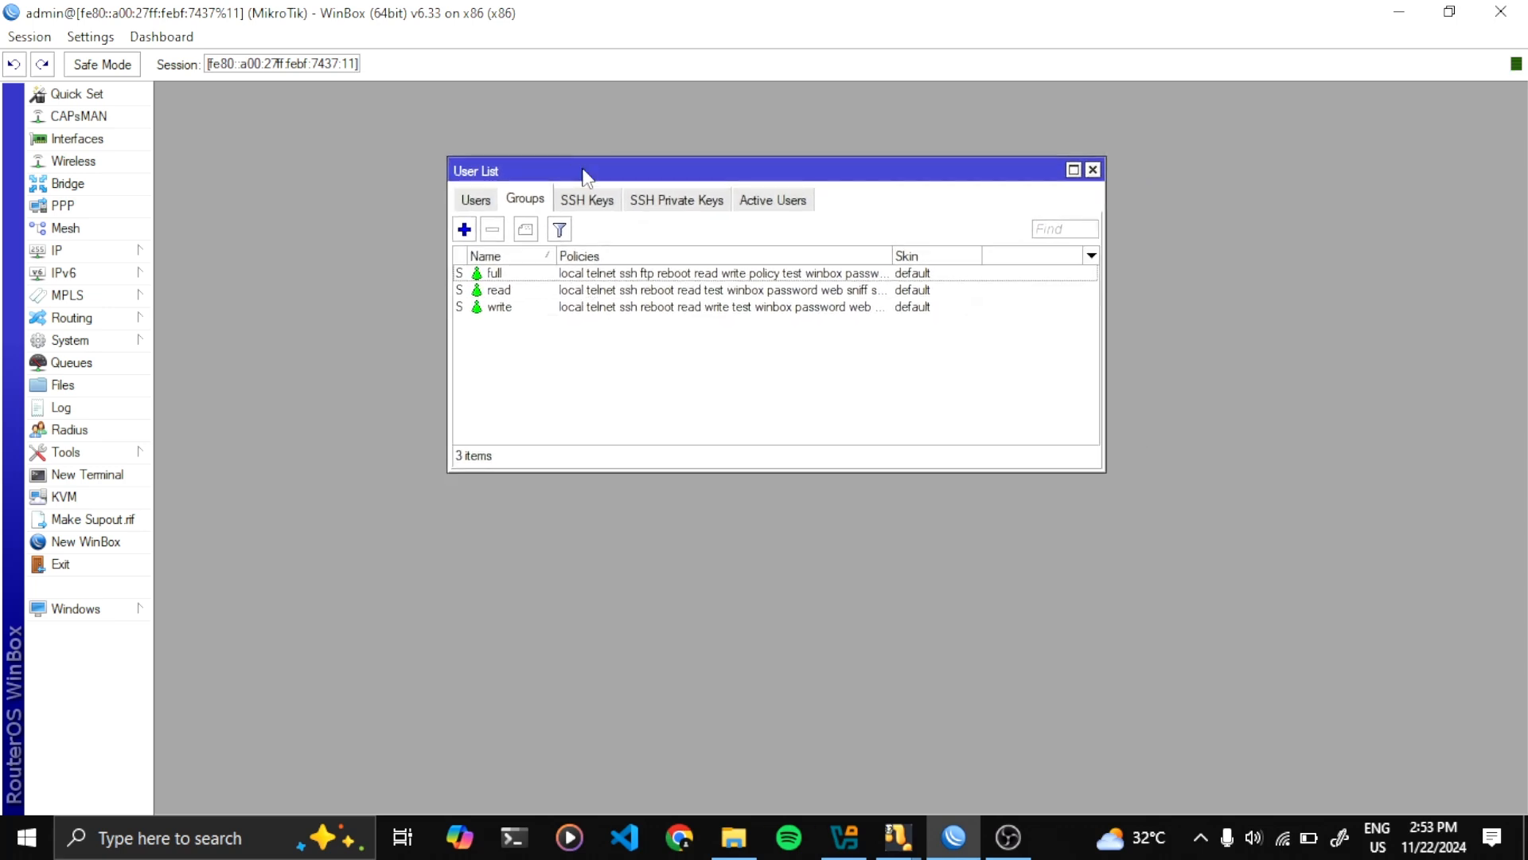
Review the full, read and write group policies, then return to the Users tab
{"action": "left_click", "coordinate": [506, 275]}
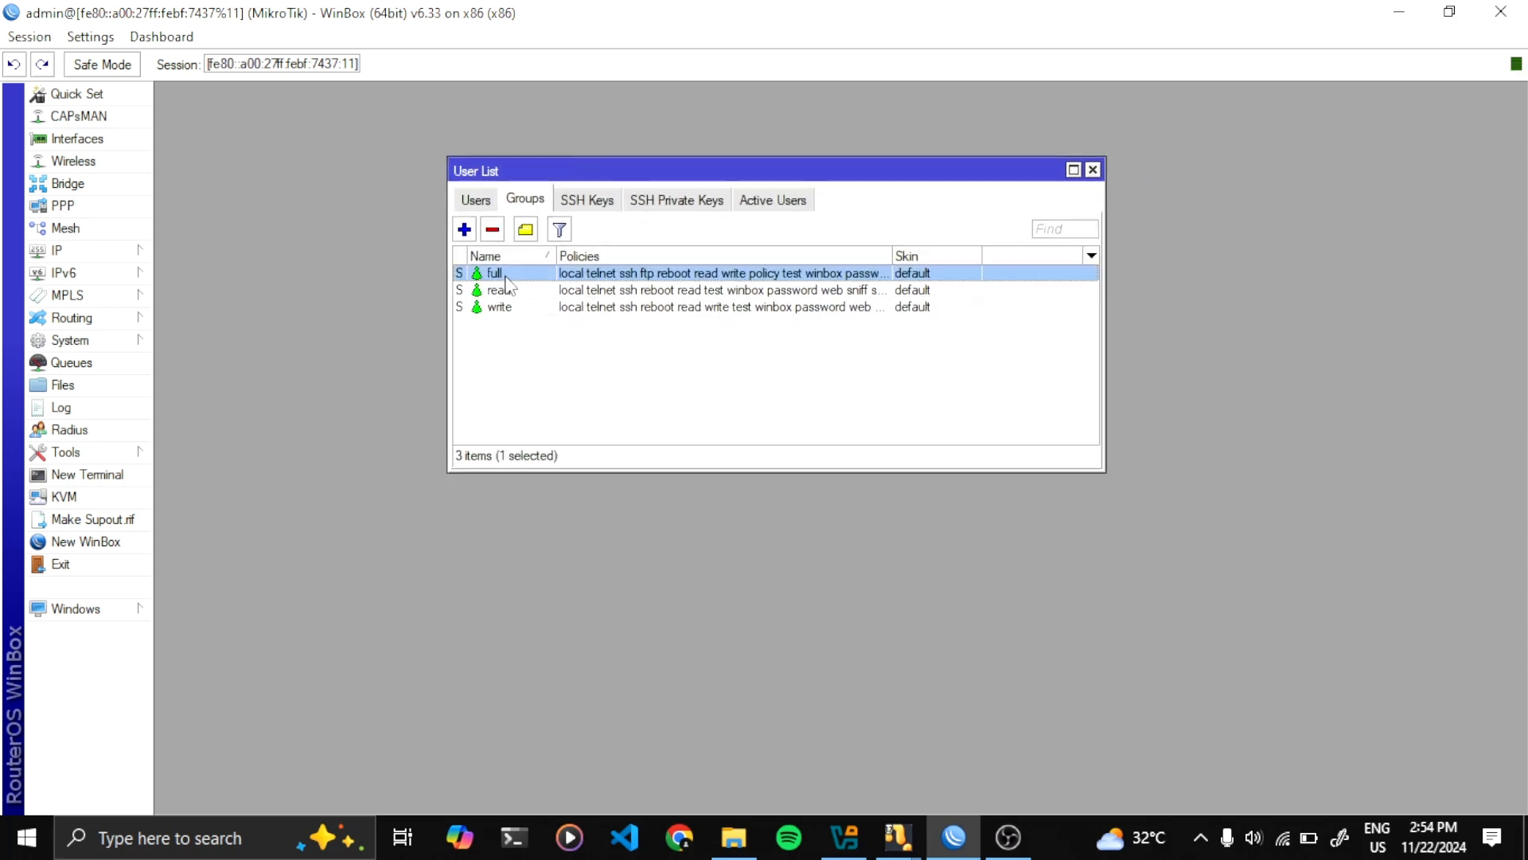
{"action": "left_click", "coordinate": [510, 291]}
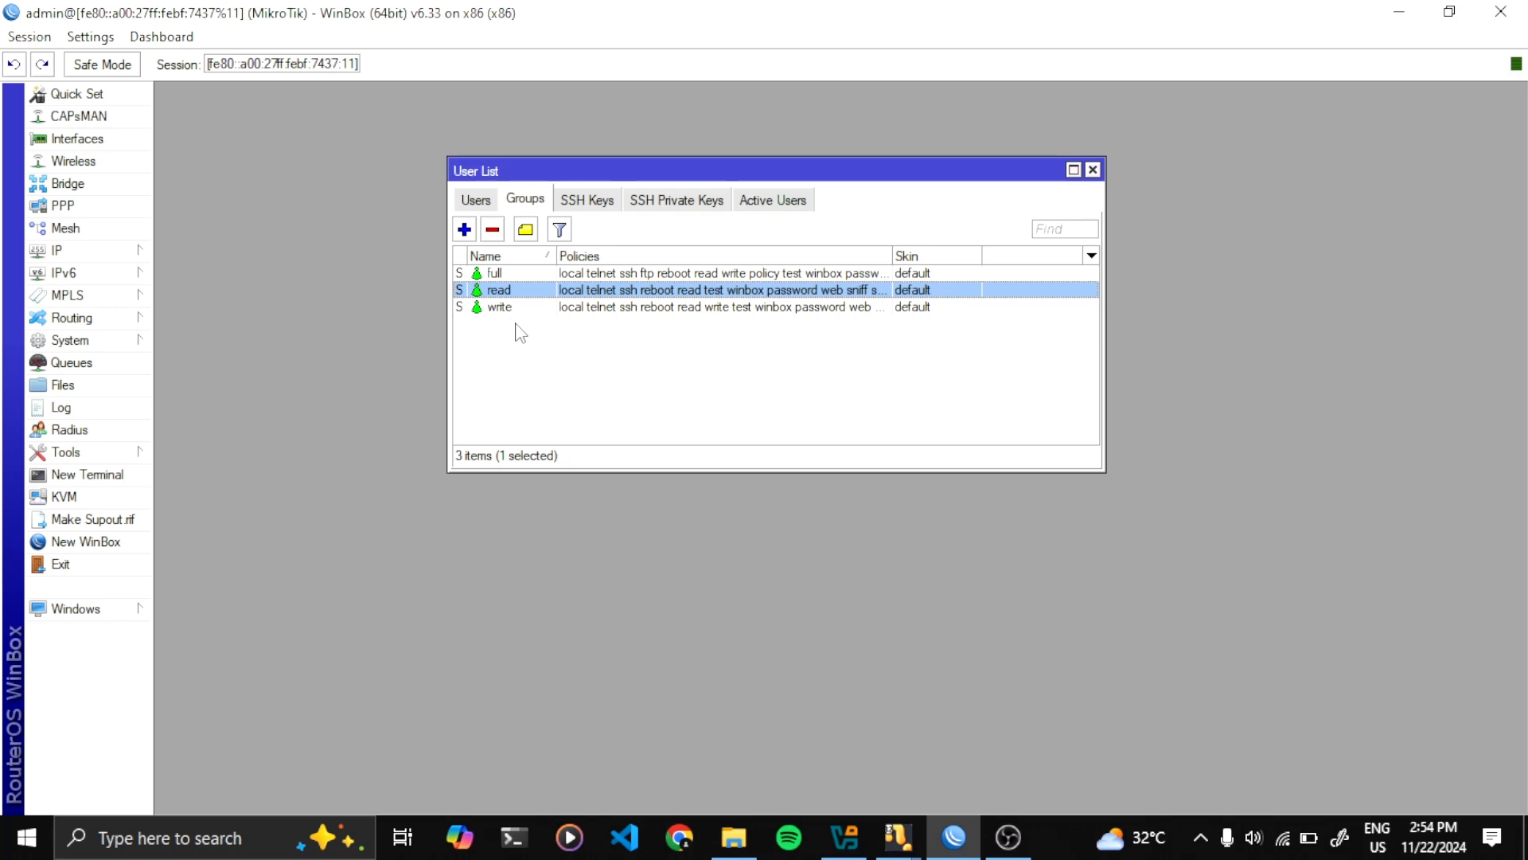
{"action": "left_click", "coordinate": [526, 308]}
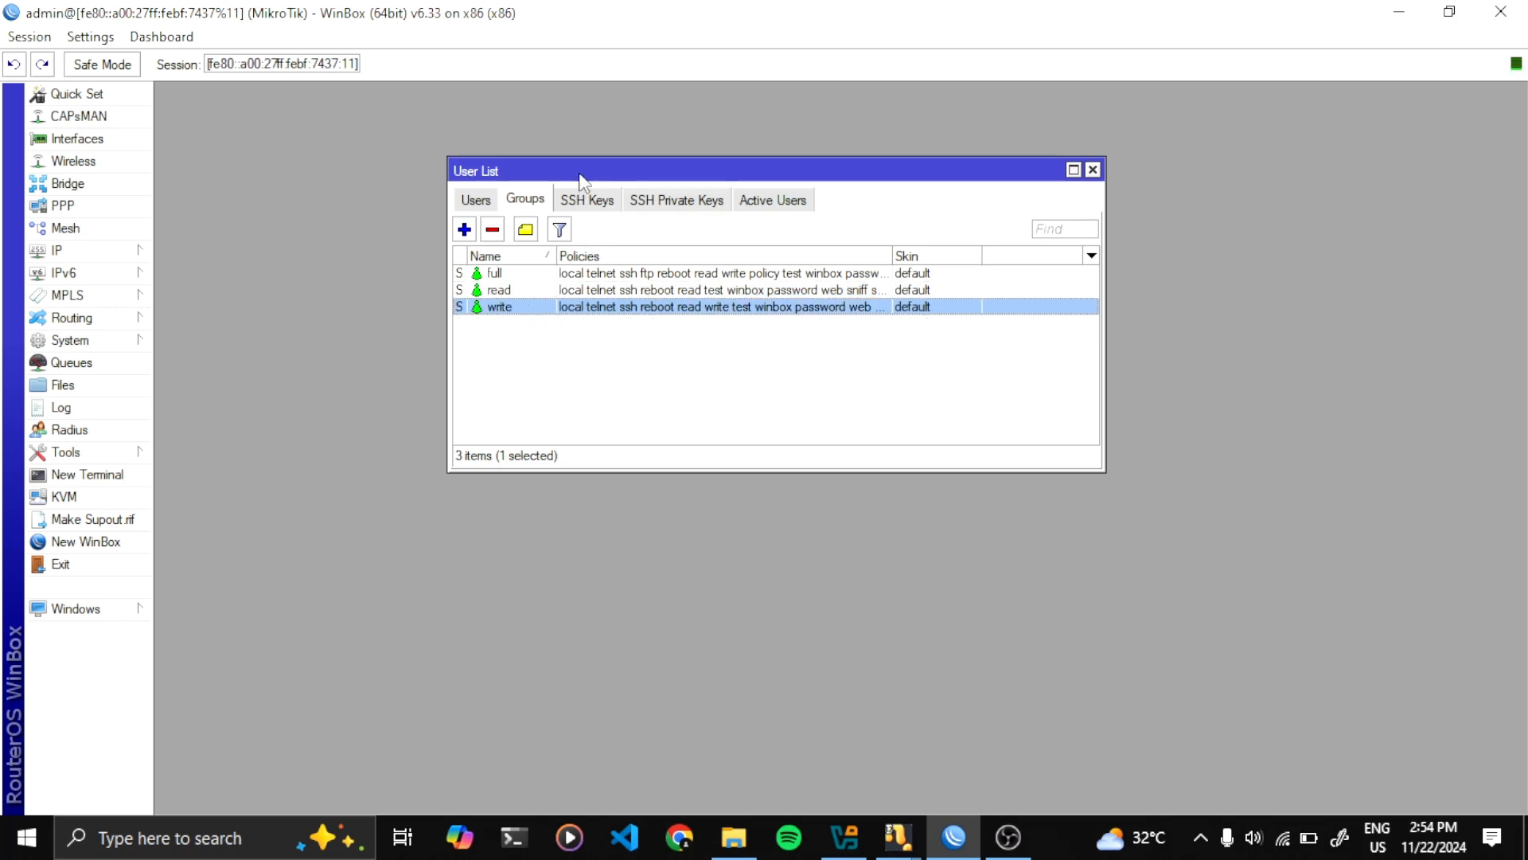
{"action": "left_click_drag", "start_coordinate": [579, 172], "coordinate": [590, 148]}
{"action": "left_click", "coordinate": [528, 251]}
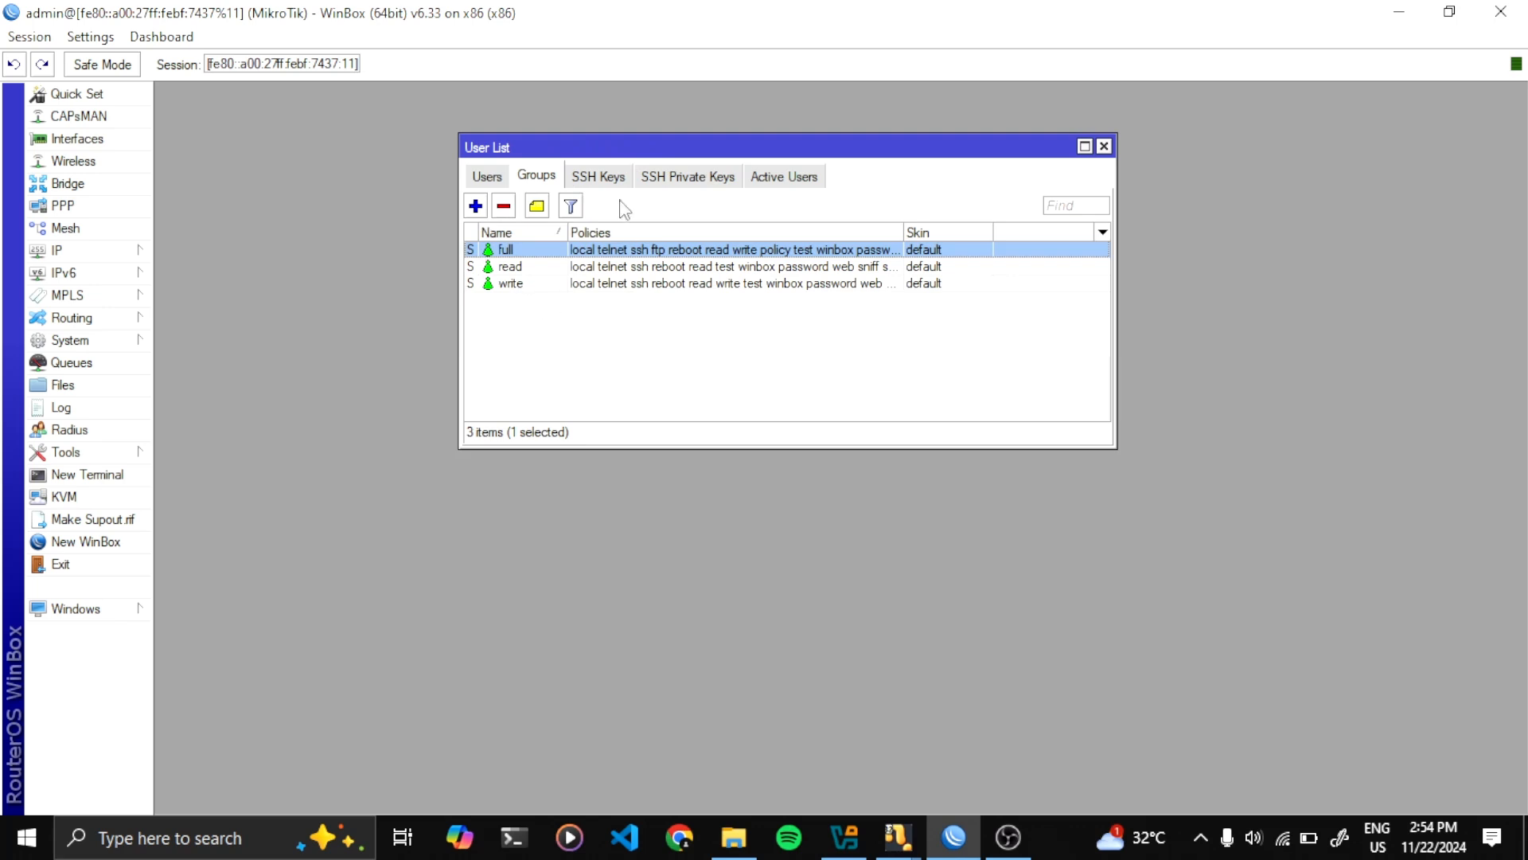
{"action": "left_click", "coordinate": [489, 177]}
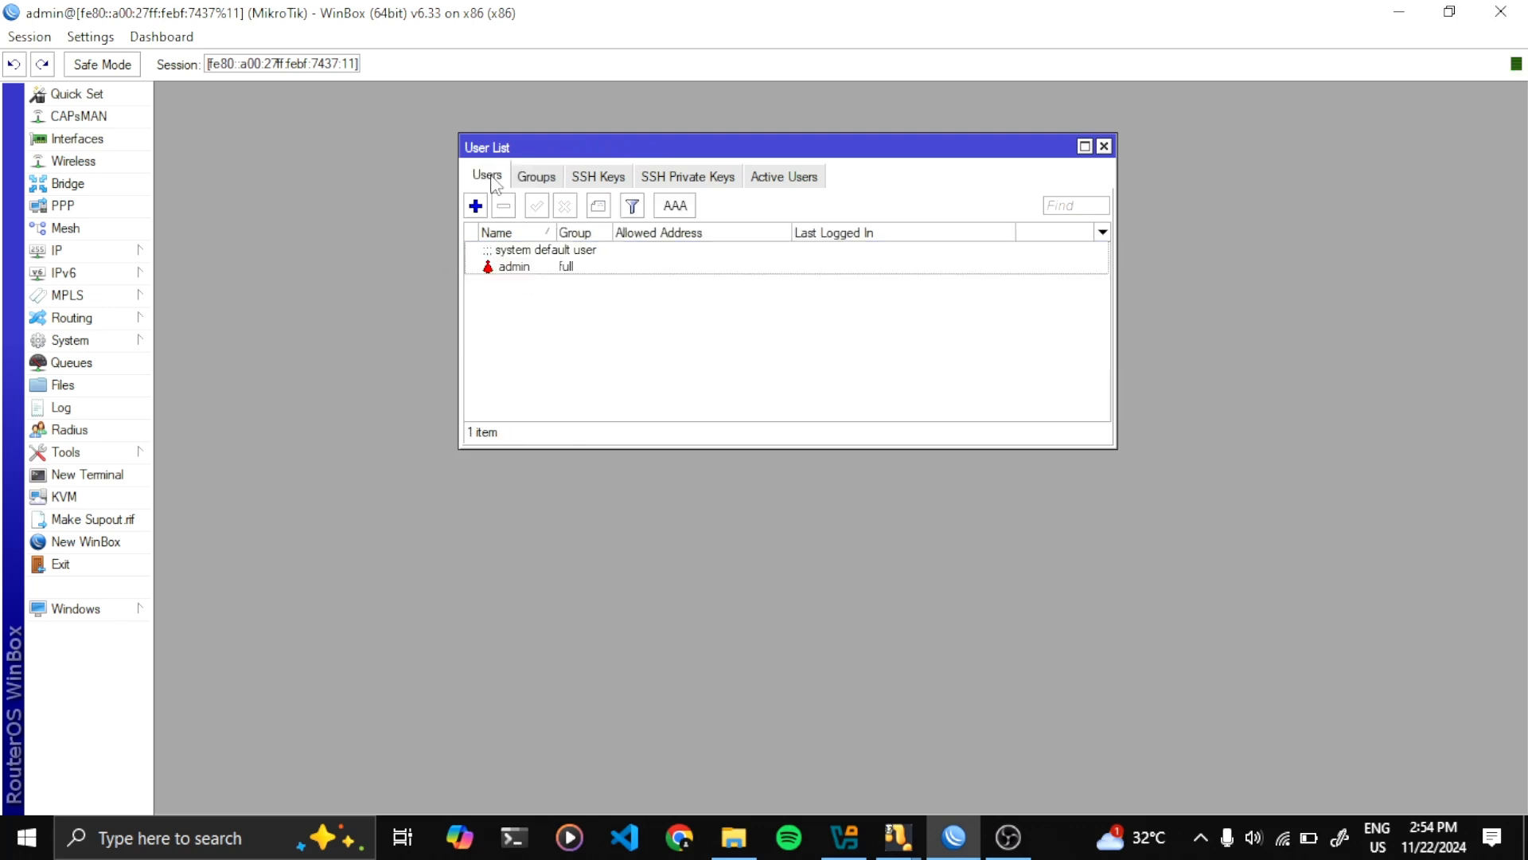
{"action": "left_click", "coordinate": [532, 180]}
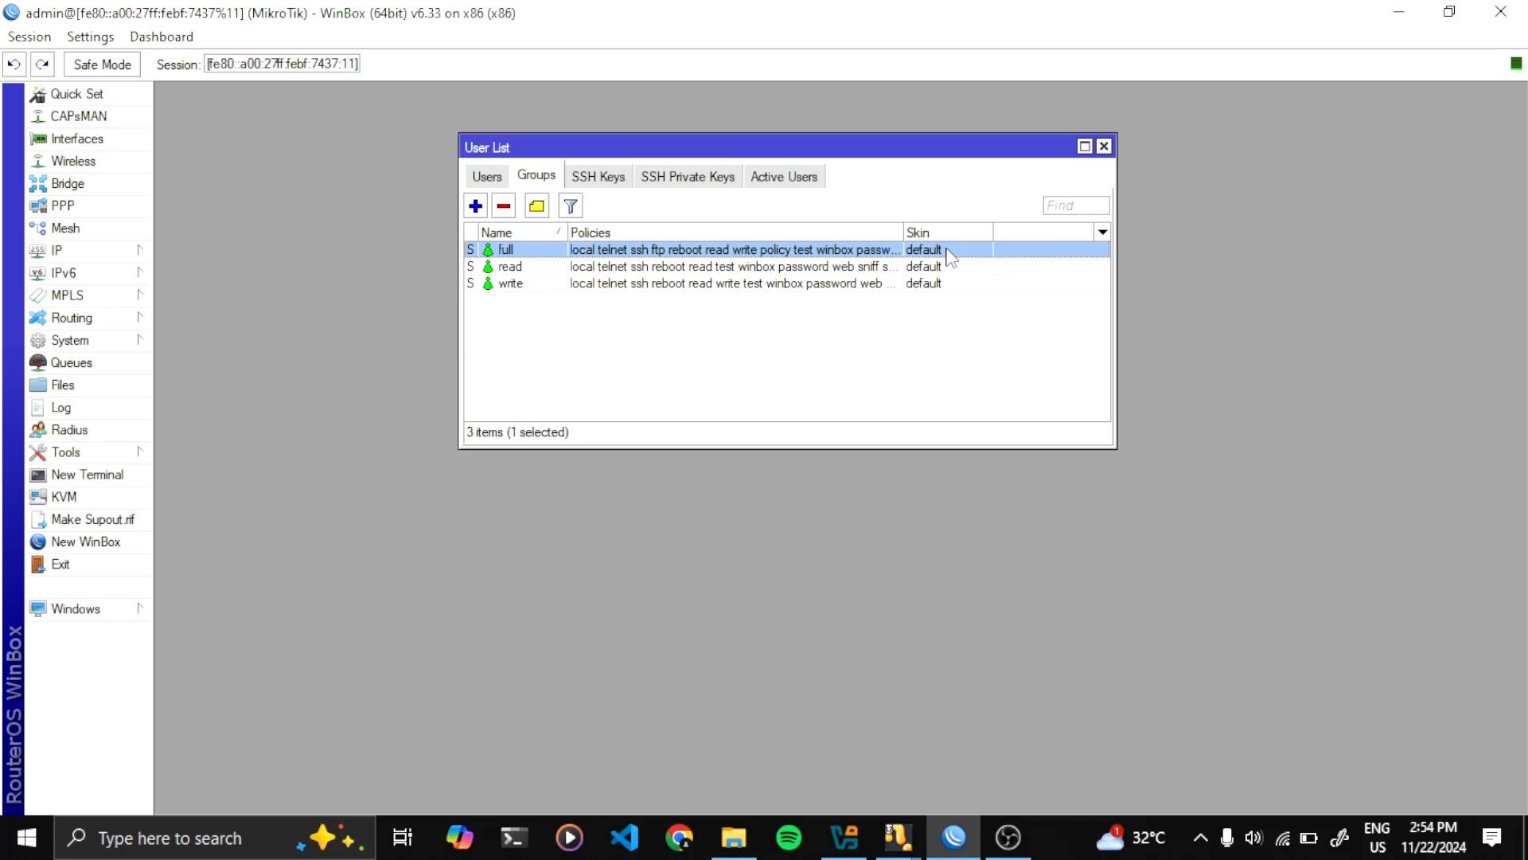
{"action": "left_click", "coordinate": [529, 270]}
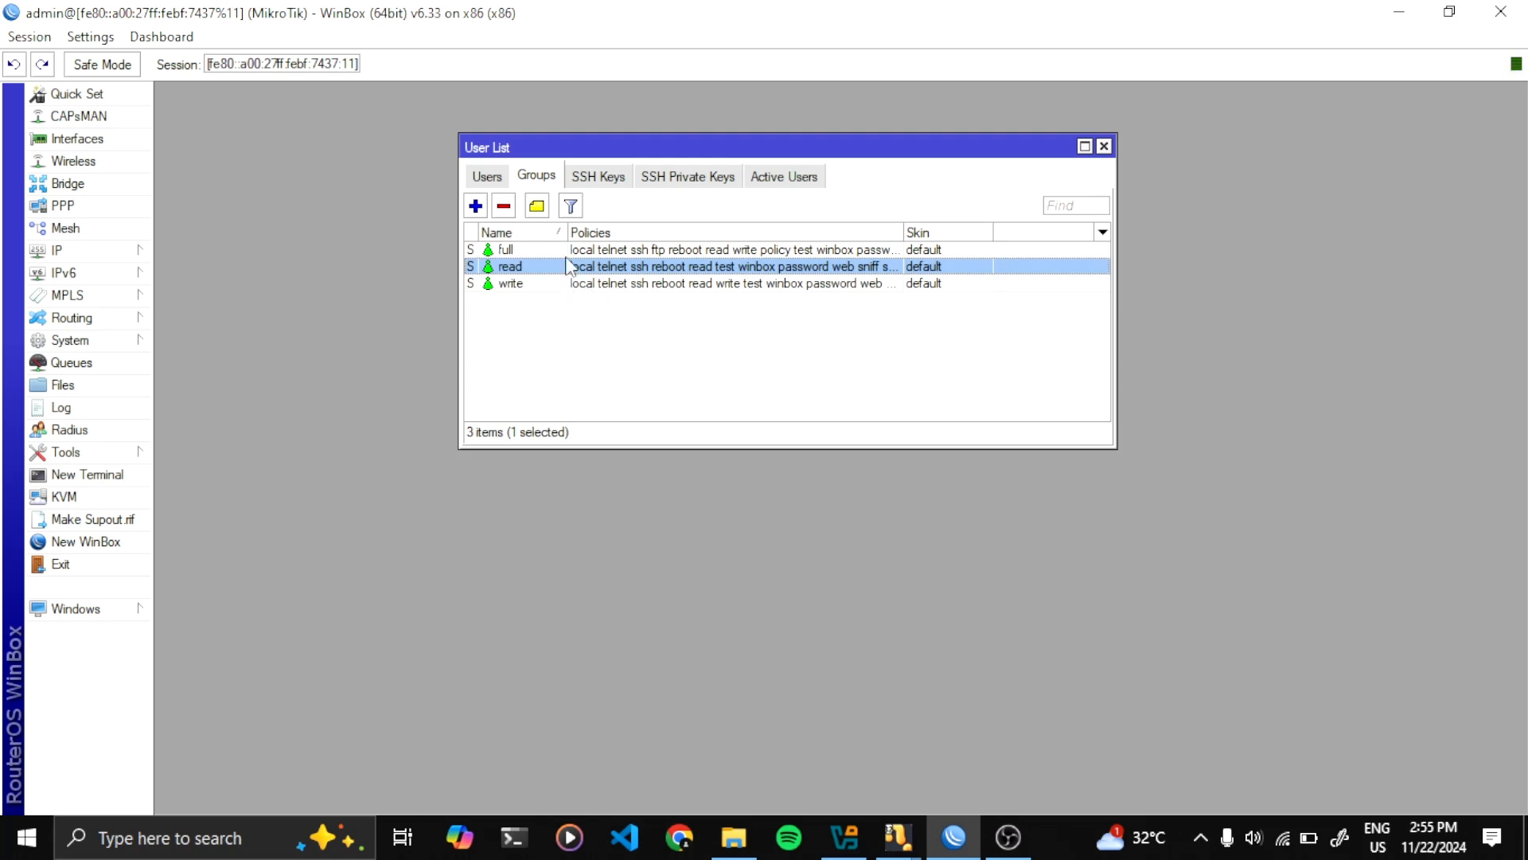
{"action": "left_click", "coordinate": [504, 289]}
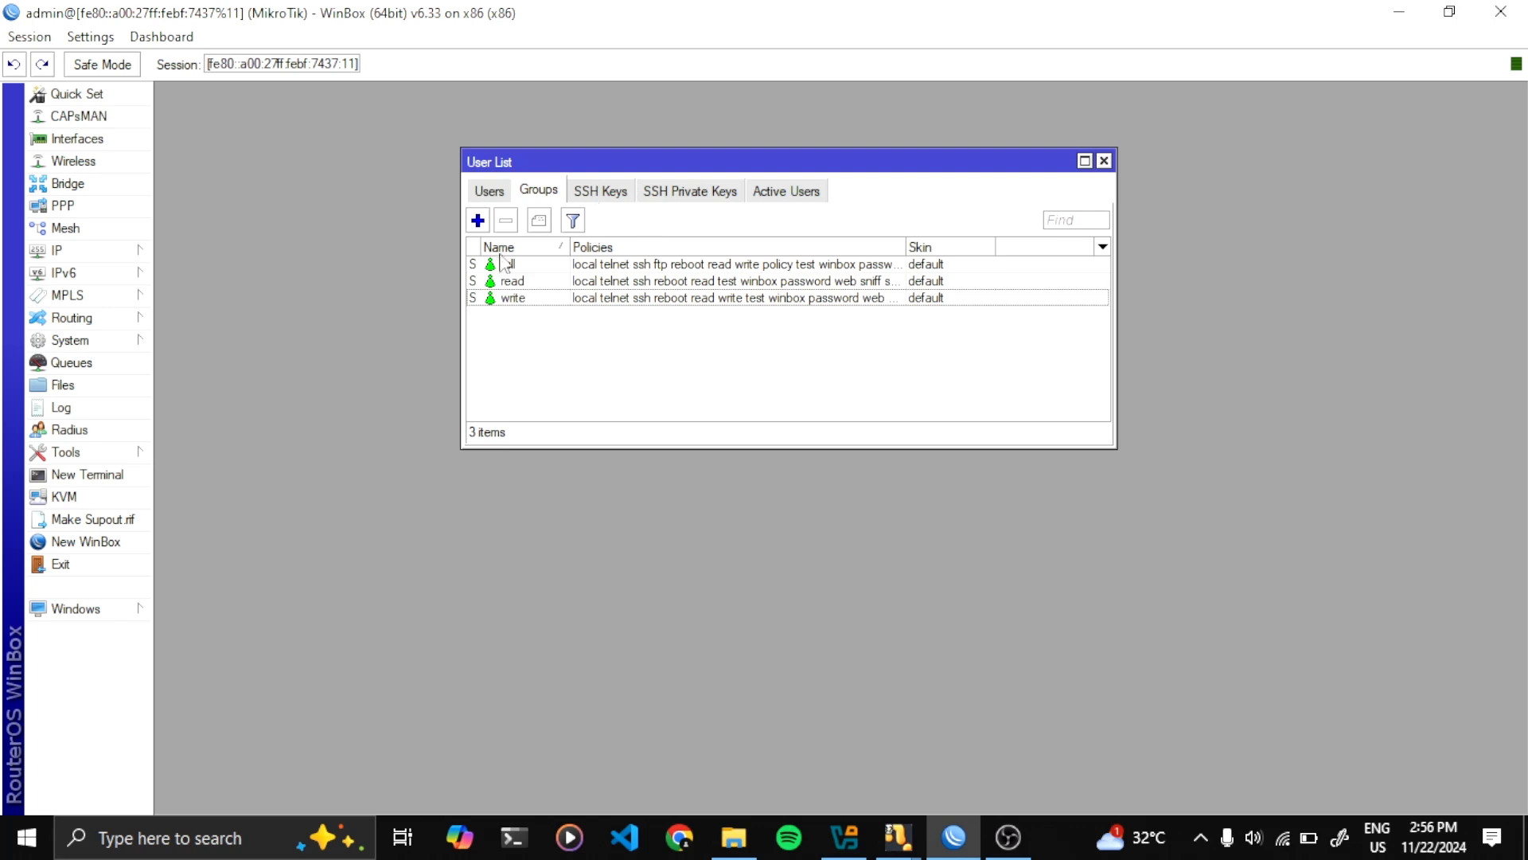
{"action": "left_click", "coordinate": [503, 263]}
{"action": "left_click", "coordinate": [513, 335]}
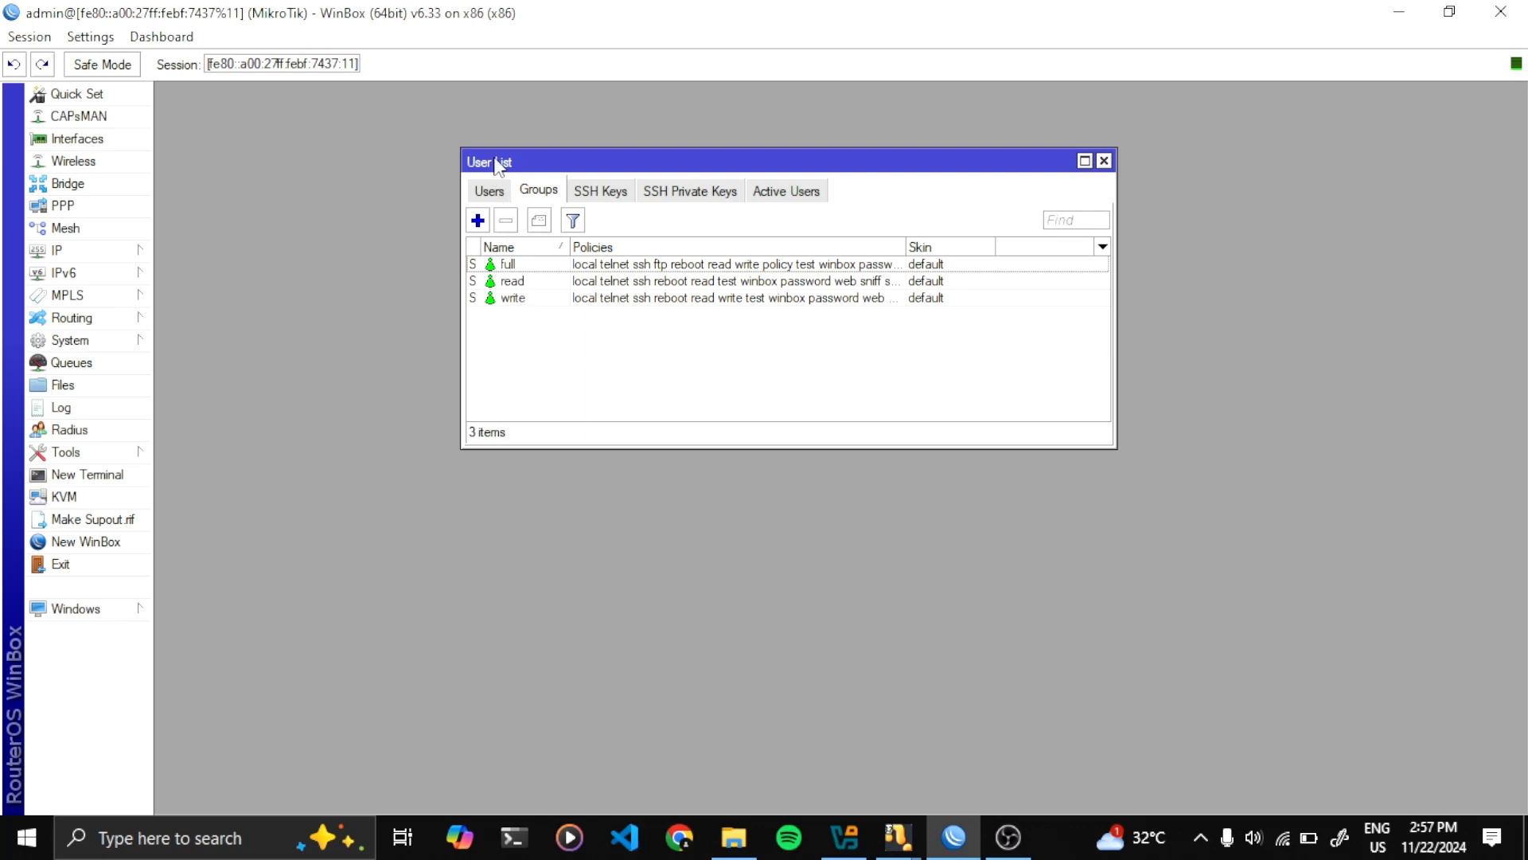
{"action": "left_click_drag", "start_coordinate": [546, 160], "coordinate": [541, 144]}
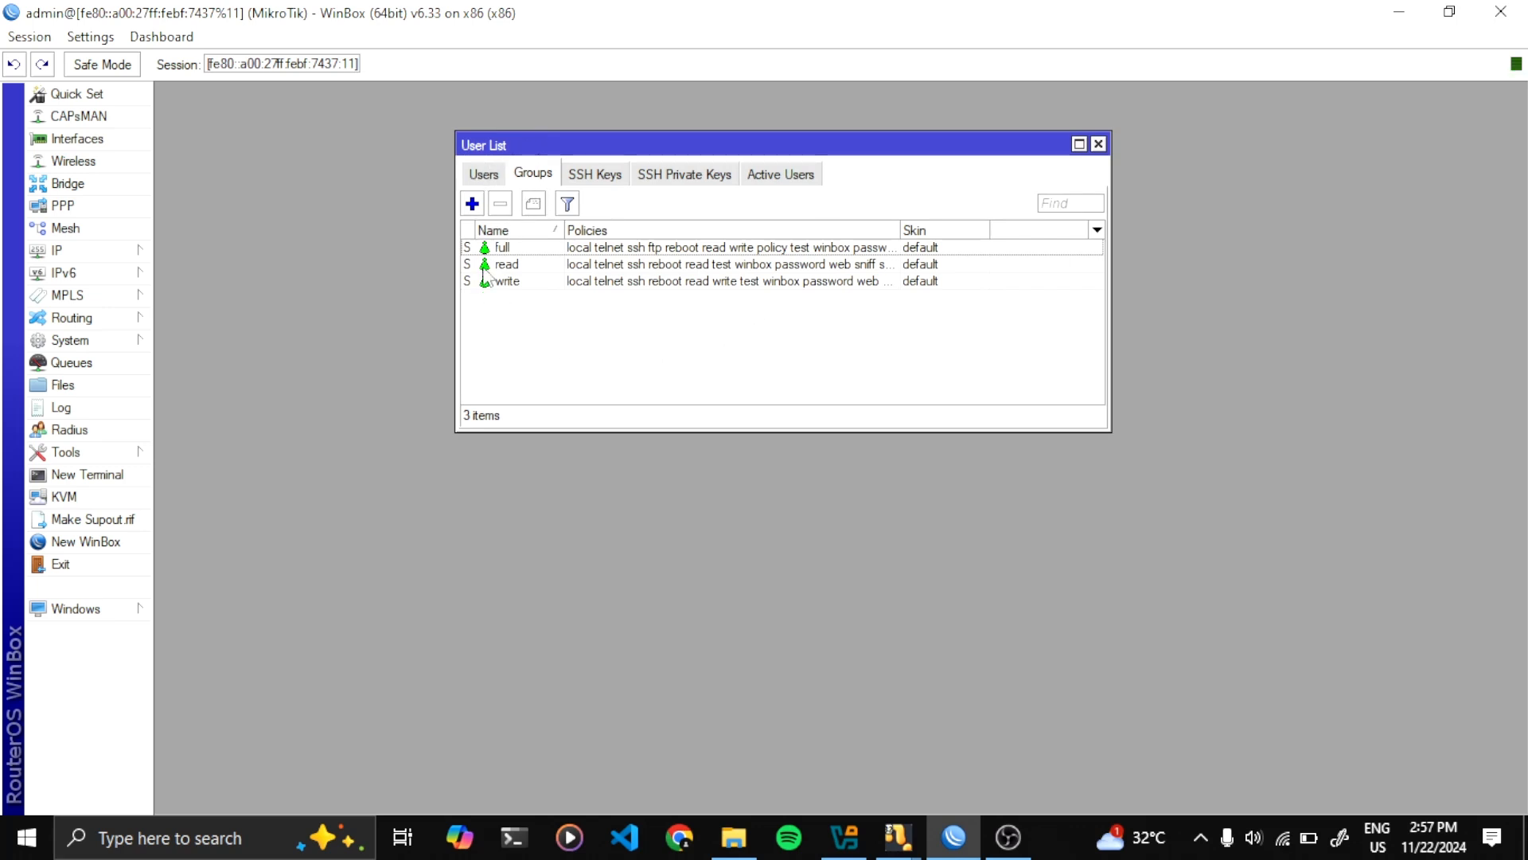
{"action": "left_click", "coordinate": [491, 173]}
{"action": "left_click_drag", "start_coordinate": [554, 147], "coordinate": [510, 140]}
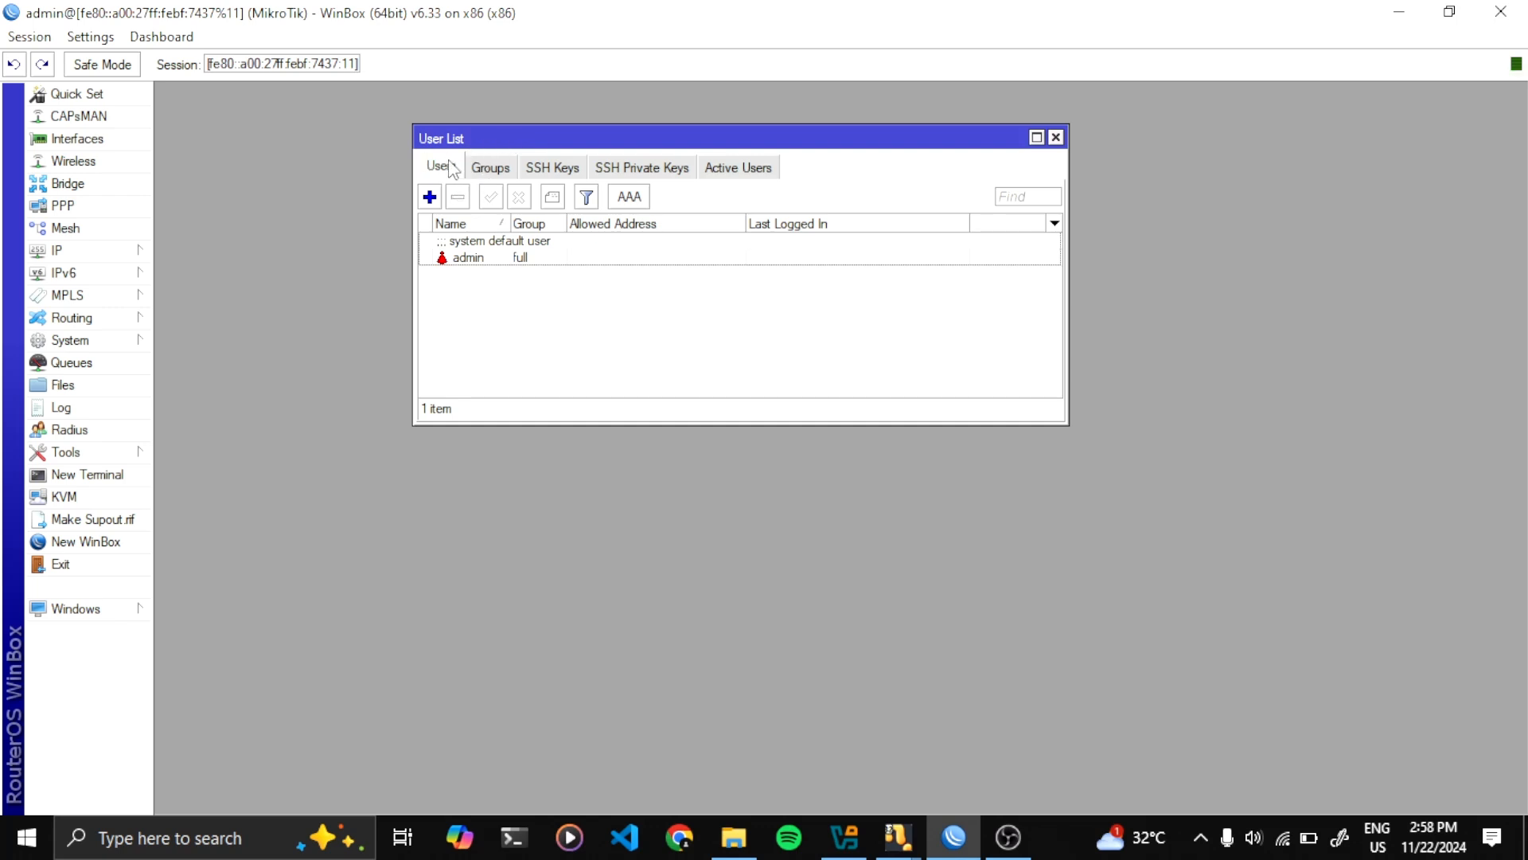
Add a new user in the read group with its password entered and confirmed
{"action": "left_click", "coordinate": [430, 197]}
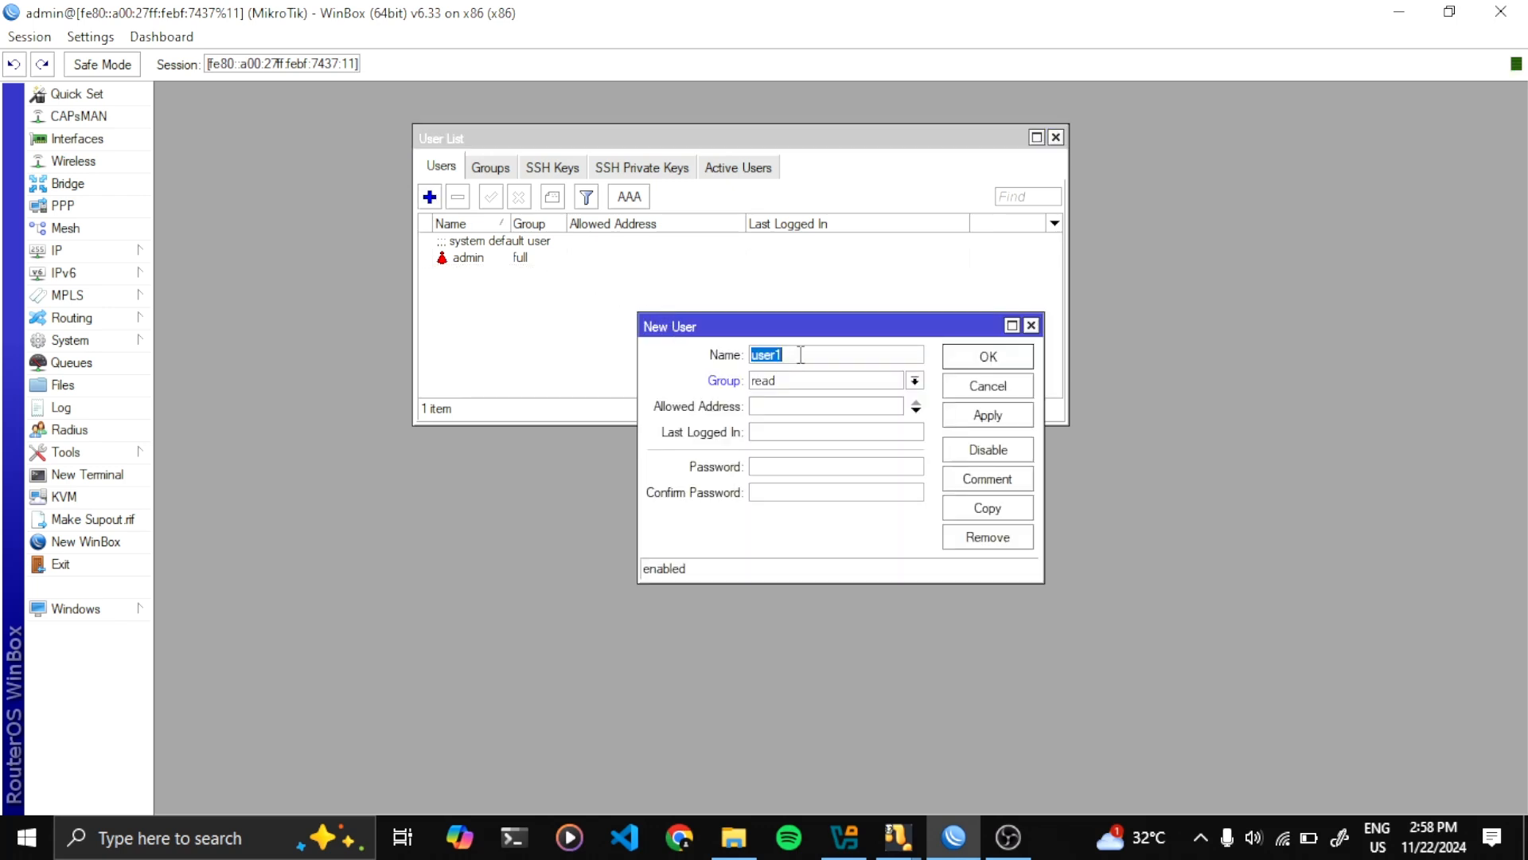
{"action": "key", "text": "BackSpace"}
{"action": "left_click_drag", "start_coordinate": [767, 326], "coordinate": [735, 277]}
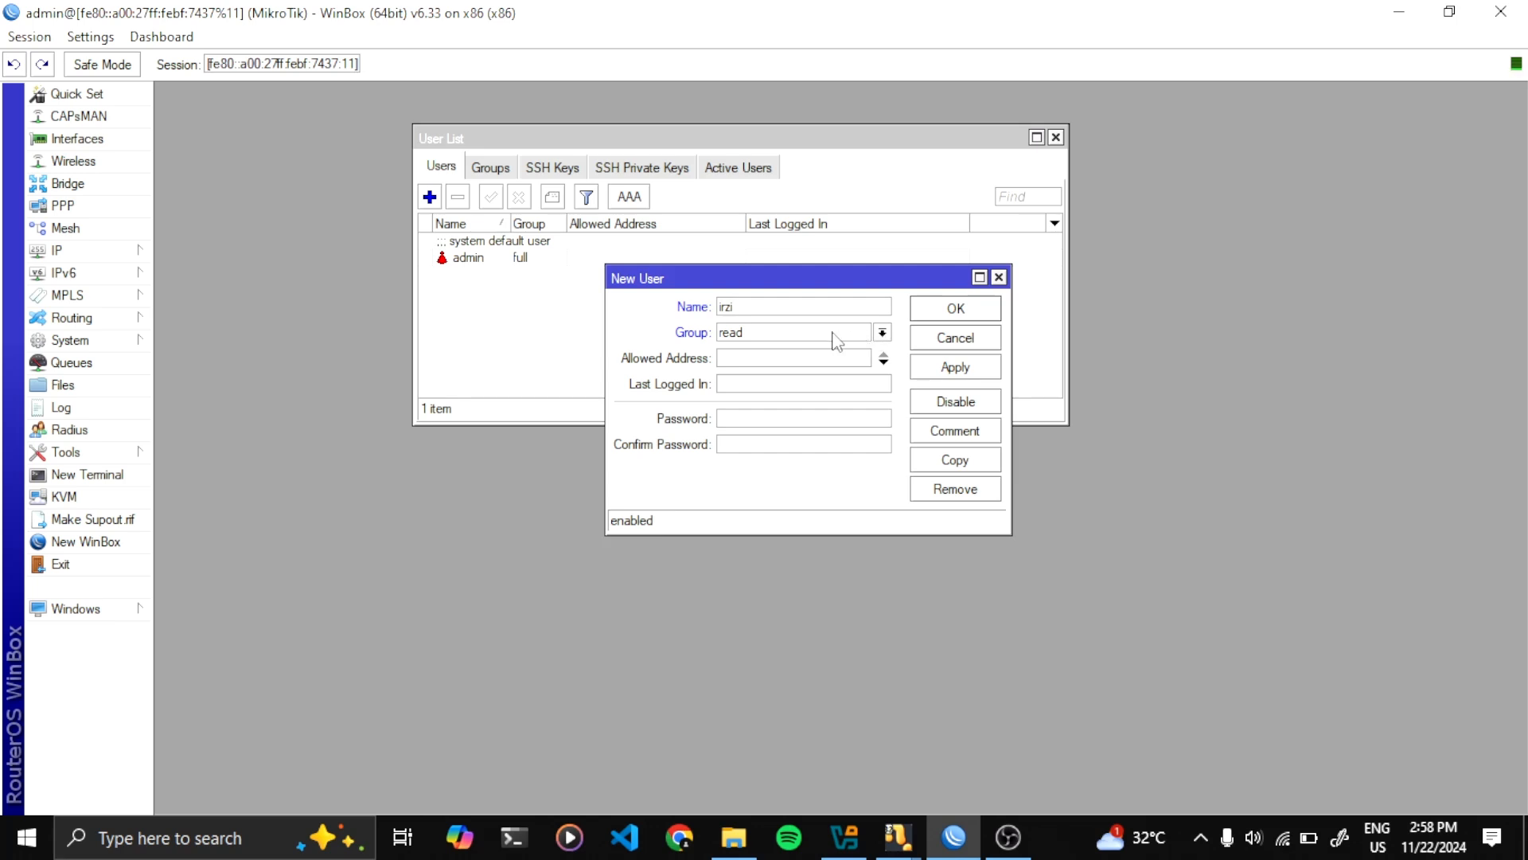
{"action": "left_click", "coordinate": [862, 334]}
{"action": "left_click", "coordinate": [784, 370]}
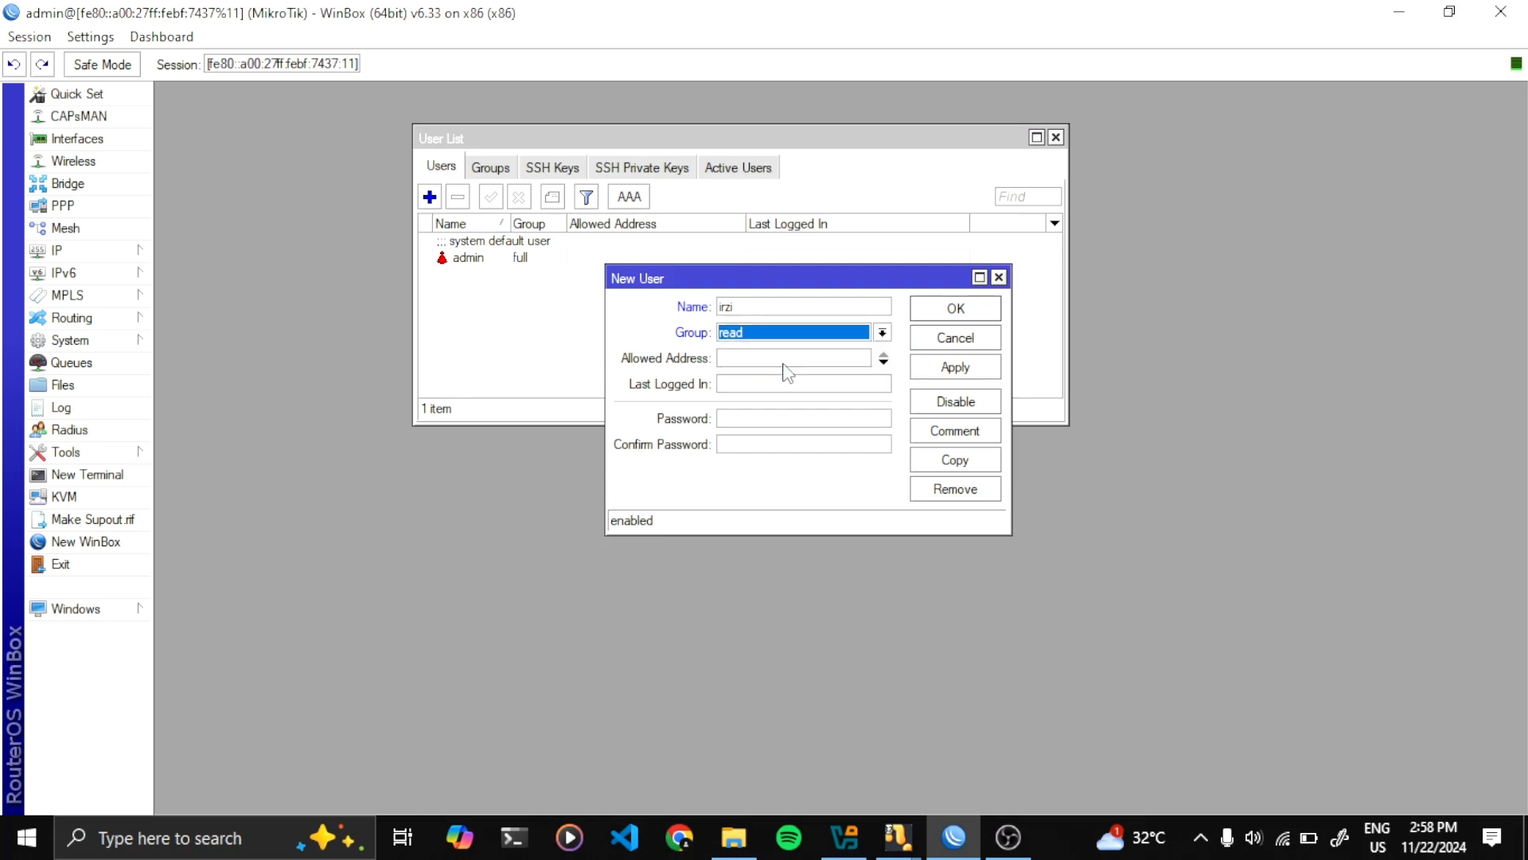
{"action": "left_click", "coordinate": [754, 414]}
{"action": "type", "text": "***"}
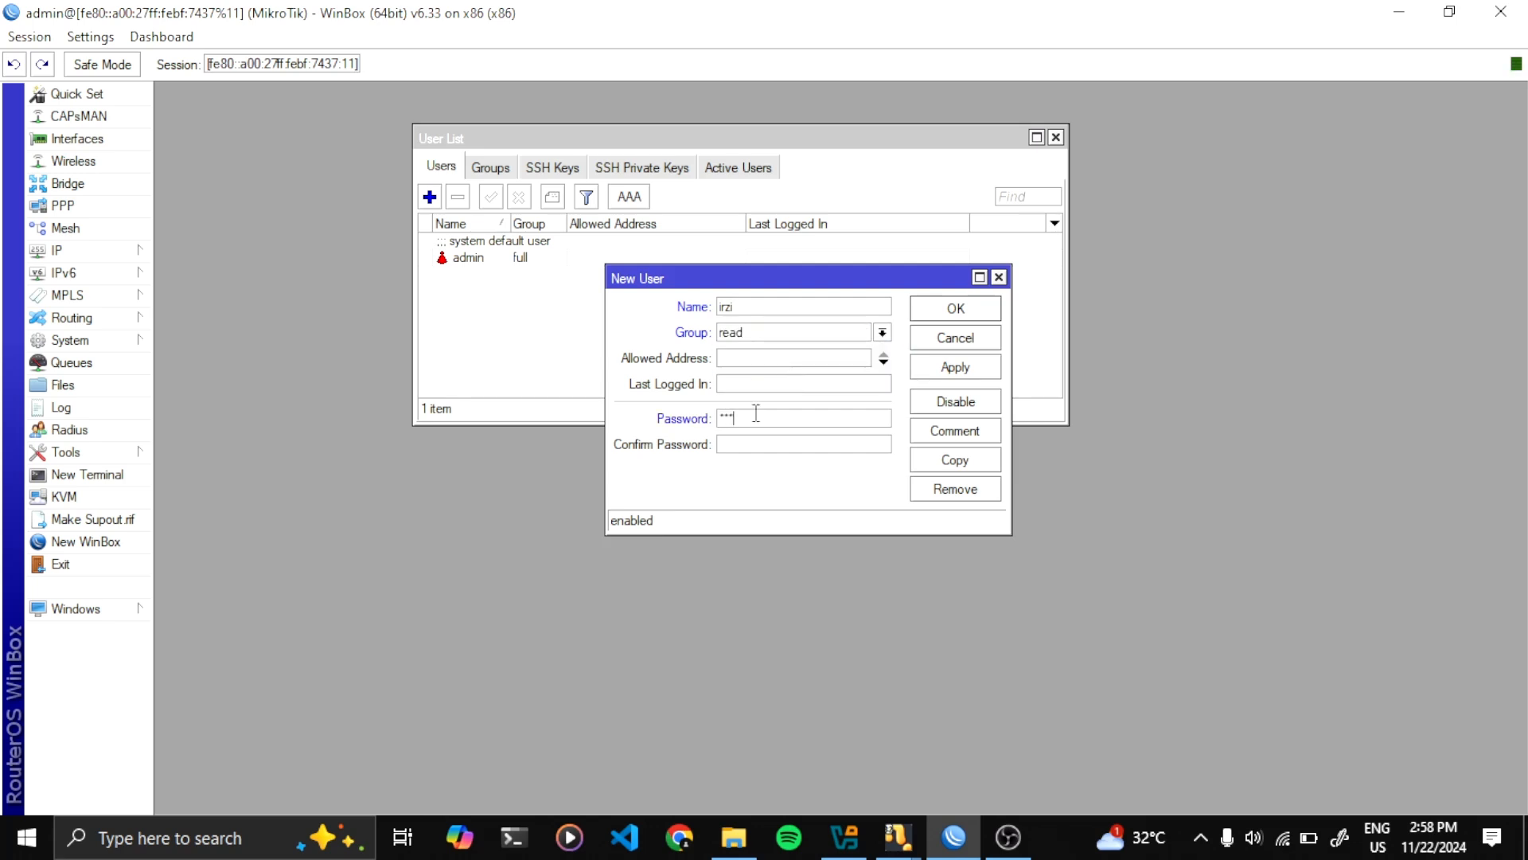
{"action": "left_click", "coordinate": [757, 440]}
{"action": "type", "text": "***"}
{"action": "left_click", "coordinate": [970, 367]}
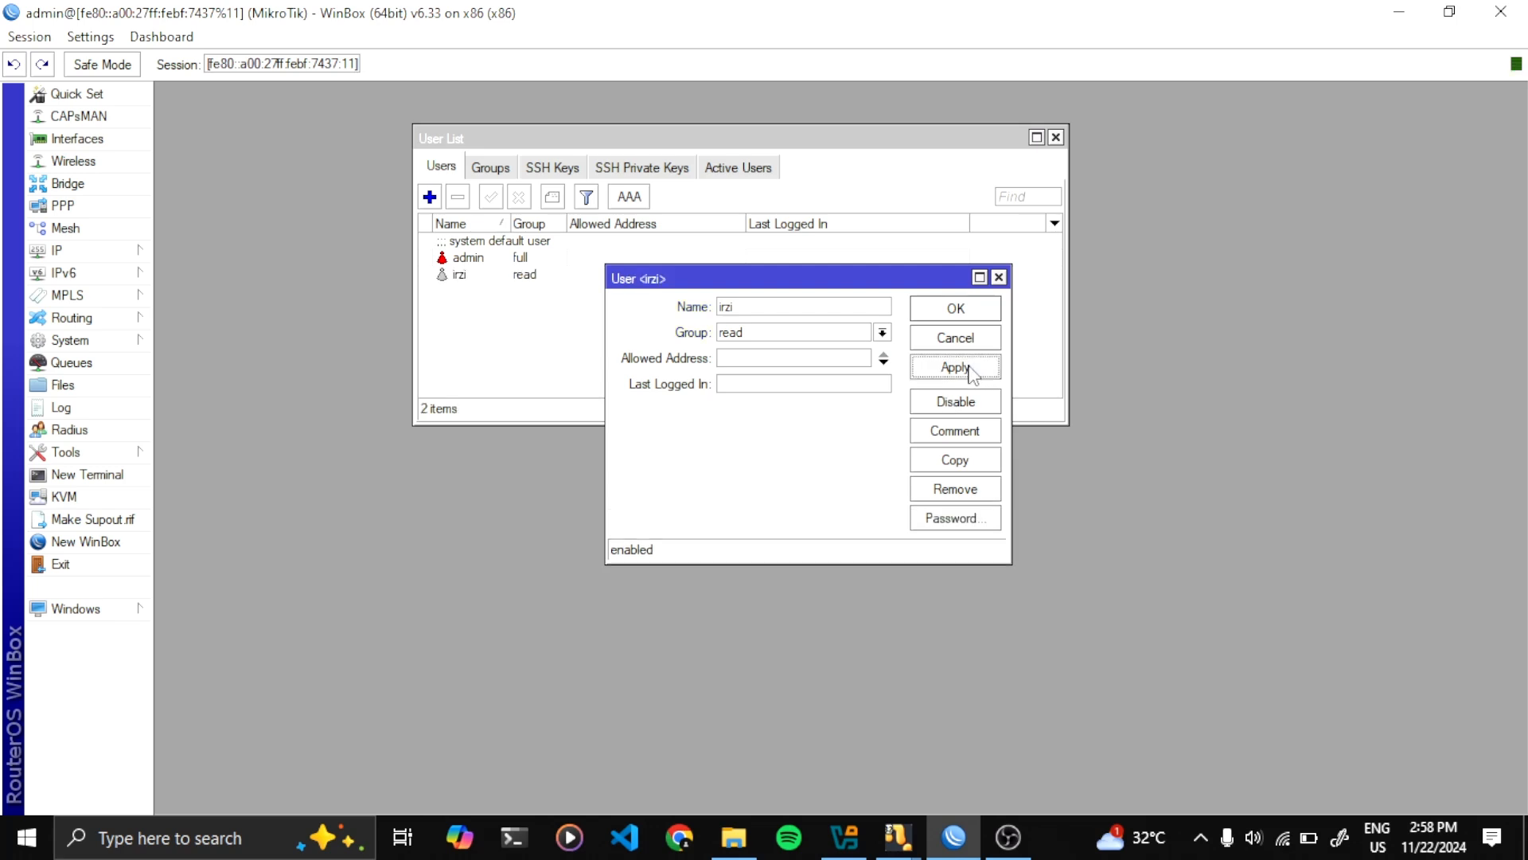
{"action": "left_click", "coordinate": [955, 308]}
{"action": "mouse_move", "coordinate": [568, 137]}
{"action": "left_mouse_down"}
{"action": "mouse_move", "coordinate": [572, 114]}
{"action": "mouse_move", "coordinate": [573, 144]}
{"action": "left_mouse_up"}
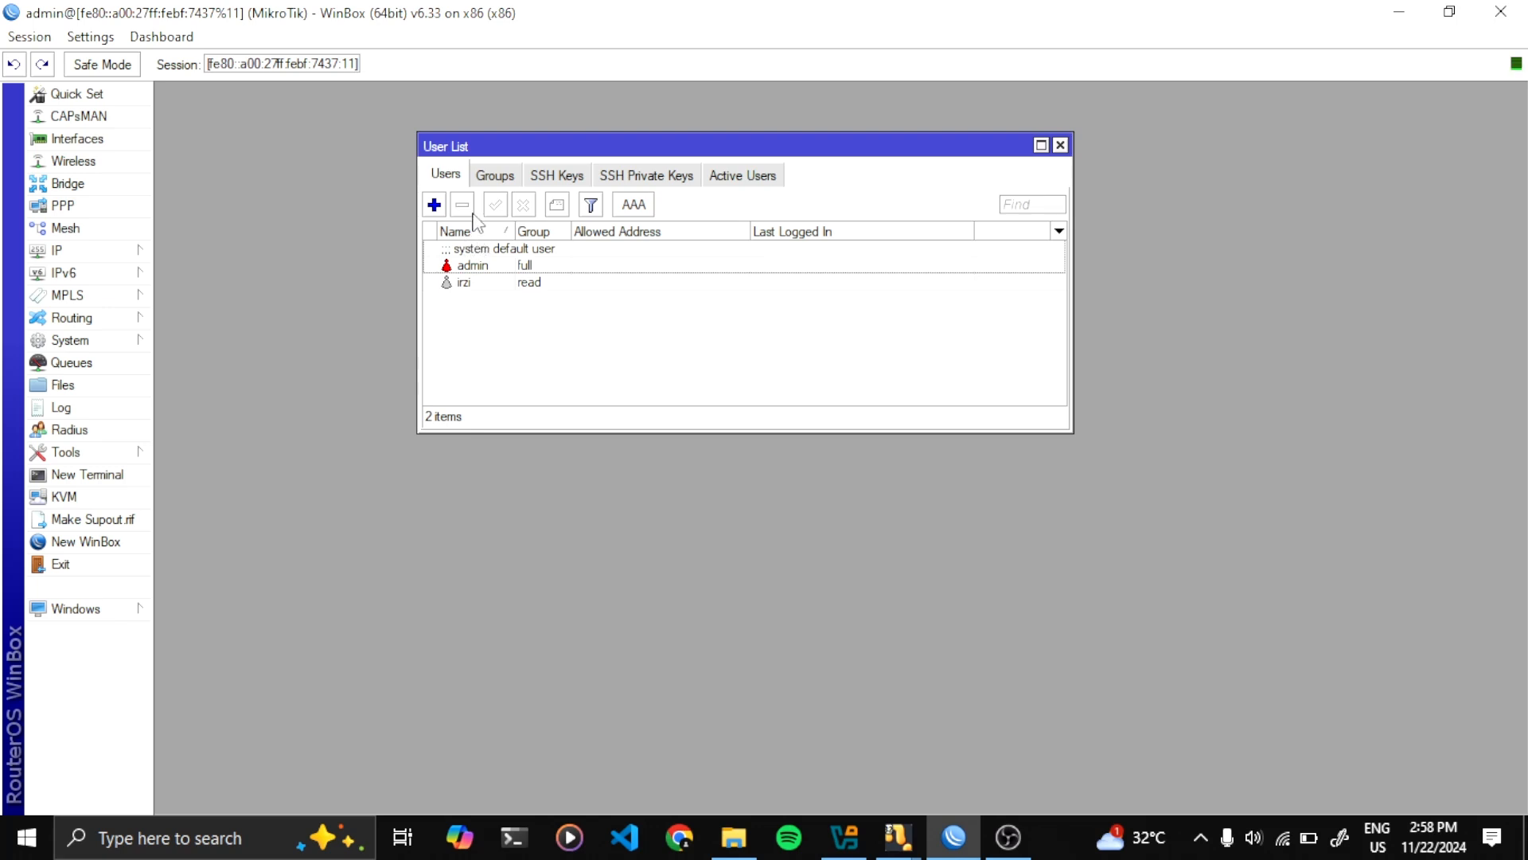
Add another named user in the write group with its password entered and confirmed
{"action": "left_click", "coordinate": [435, 204]}
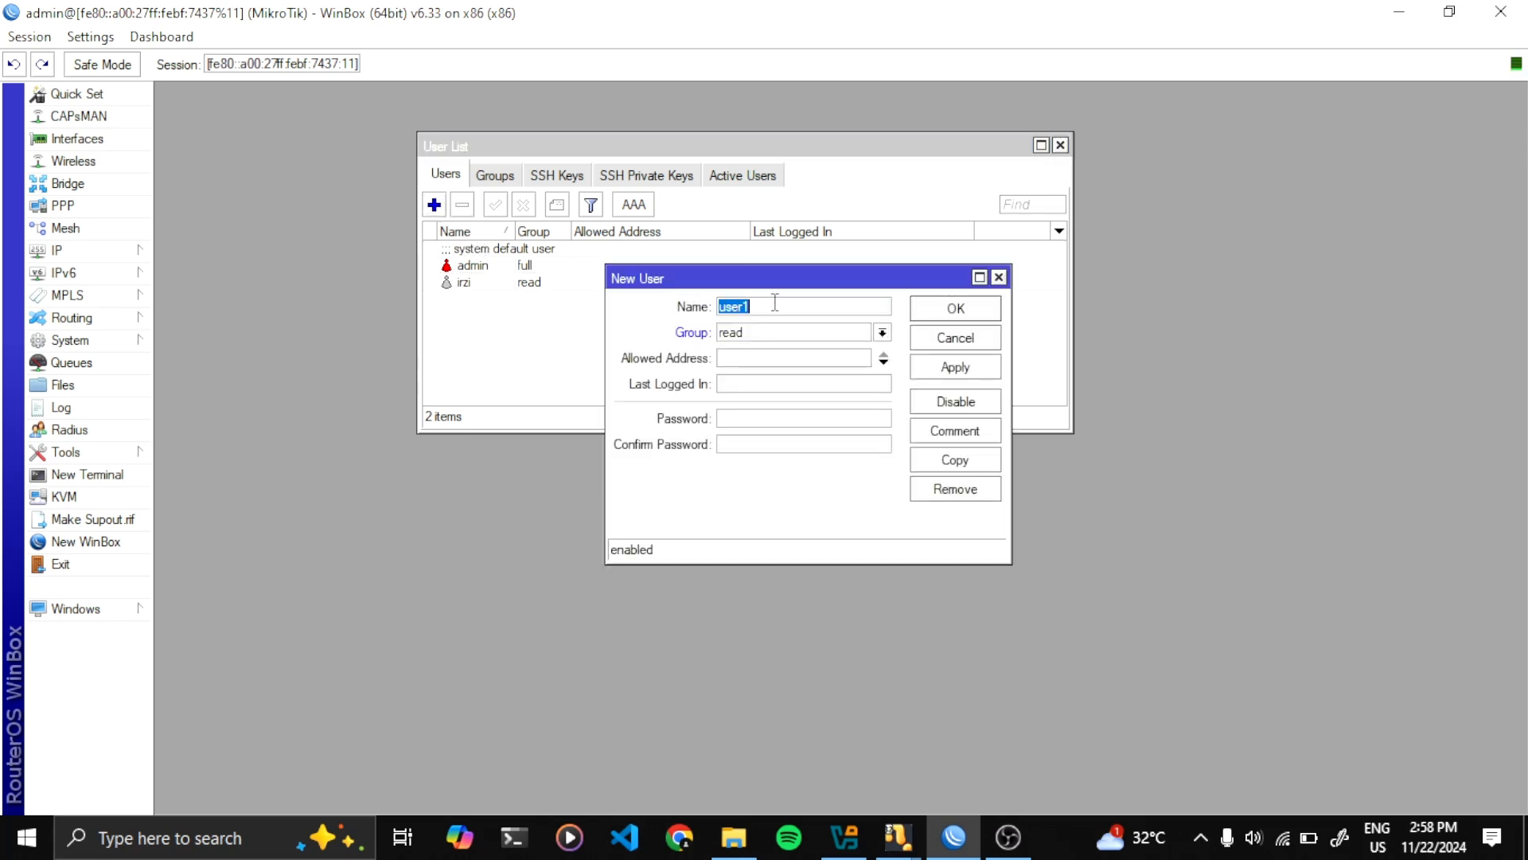
{"action": "type", "text": "raha"}
{"action": "left_click", "coordinate": [810, 332]}
{"action": "left_click", "coordinate": [792, 378]}
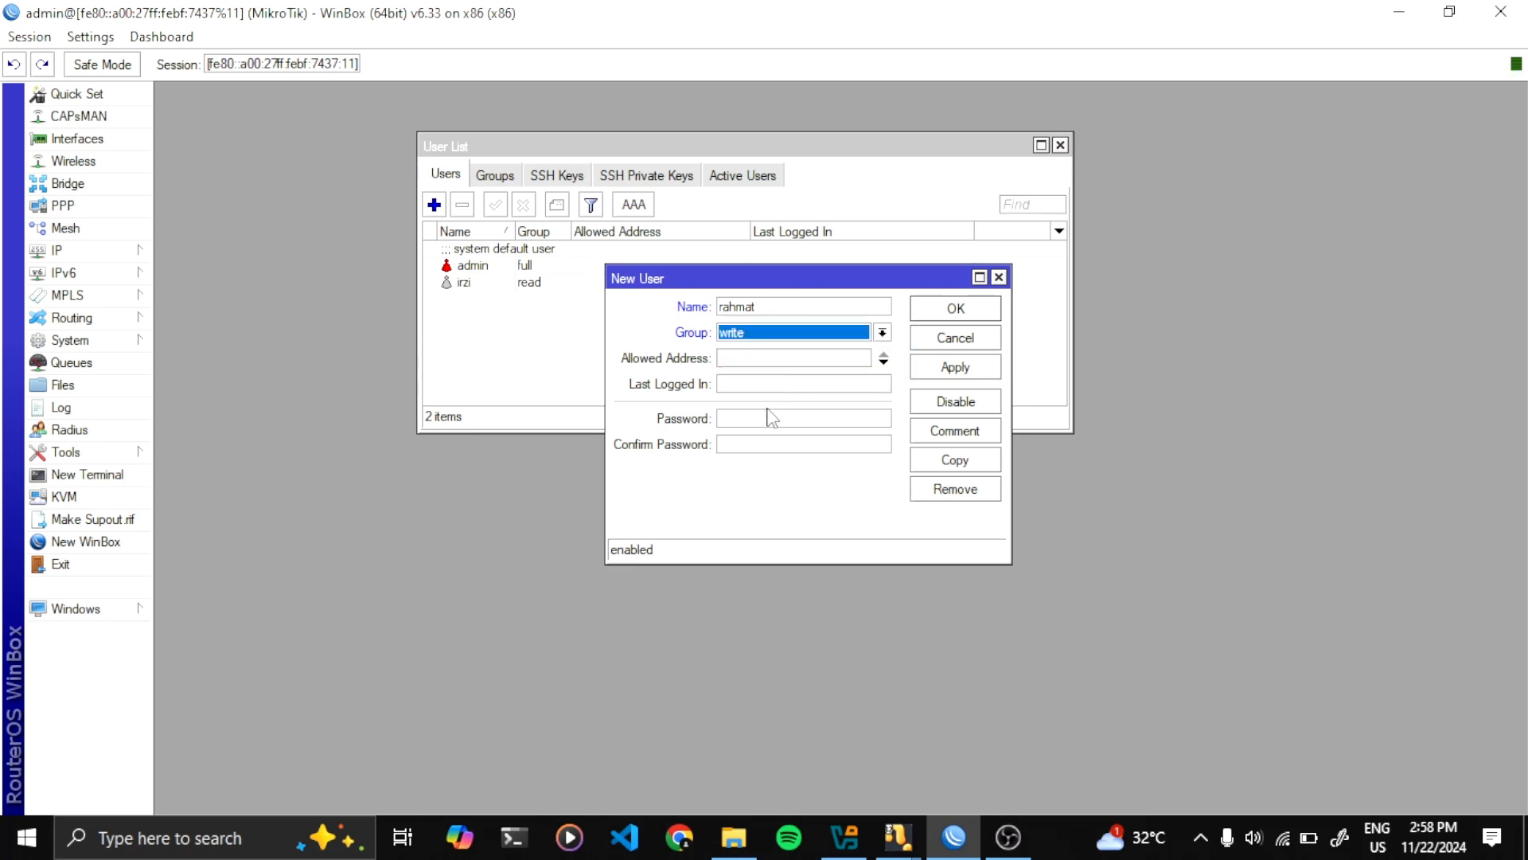
{"action": "left_click", "coordinate": [770, 418]}
{"action": "type", "text": "***"}
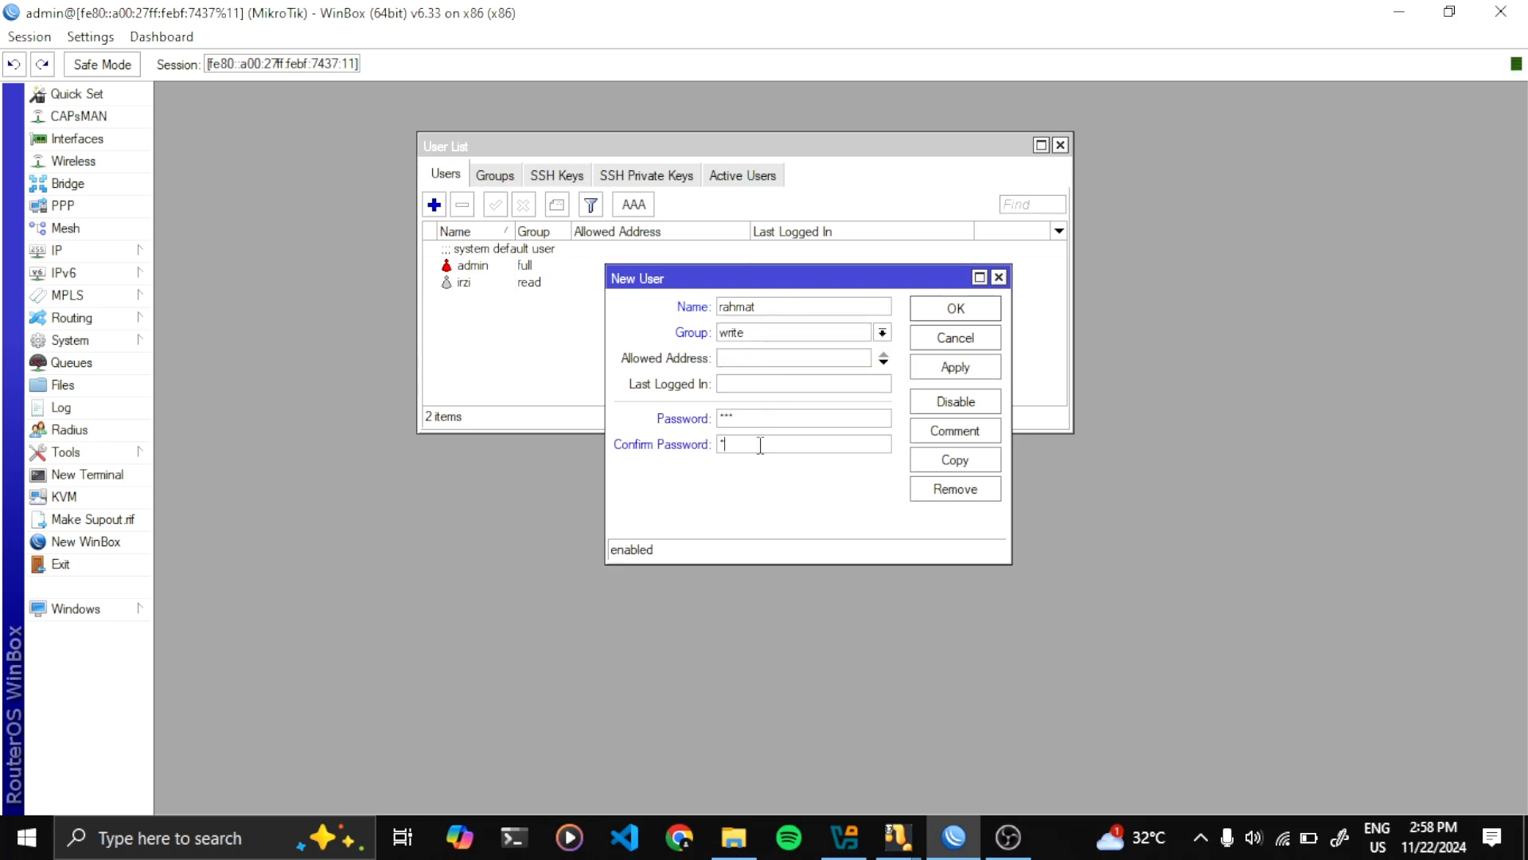
{"action": "left_click", "coordinate": [762, 445]}
{"action": "type", "text": "***"}
{"action": "left_click", "coordinate": [952, 367]}
{"action": "left_click", "coordinate": [949, 310]}
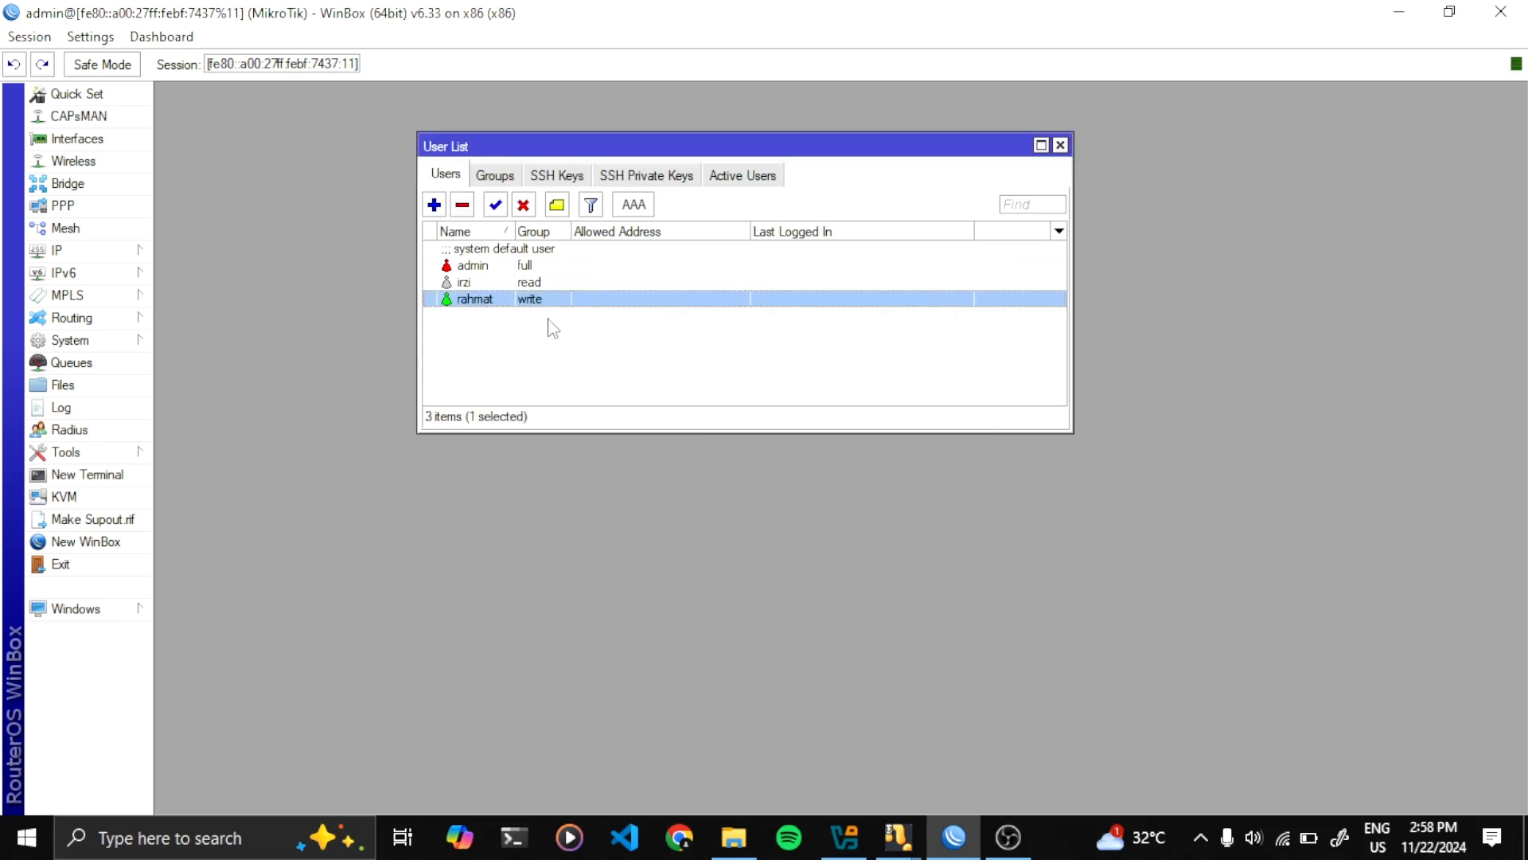
Check the admin, read and write user rows, then close the User List window
{"action": "left_click_drag", "start_coordinate": [456, 147], "coordinate": [519, 209]}
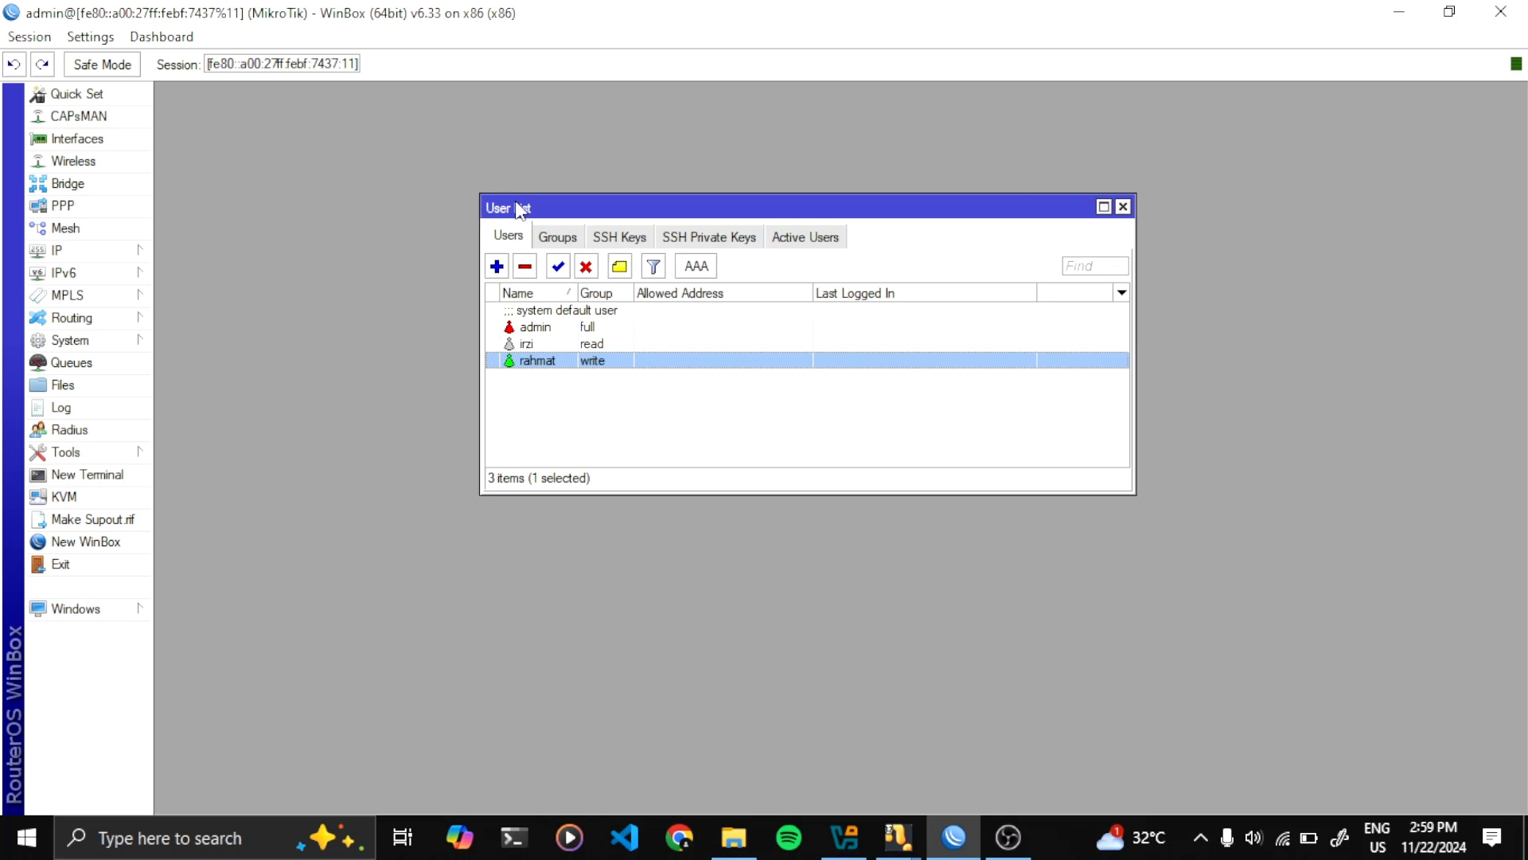
{"action": "left_click", "coordinate": [568, 326]}
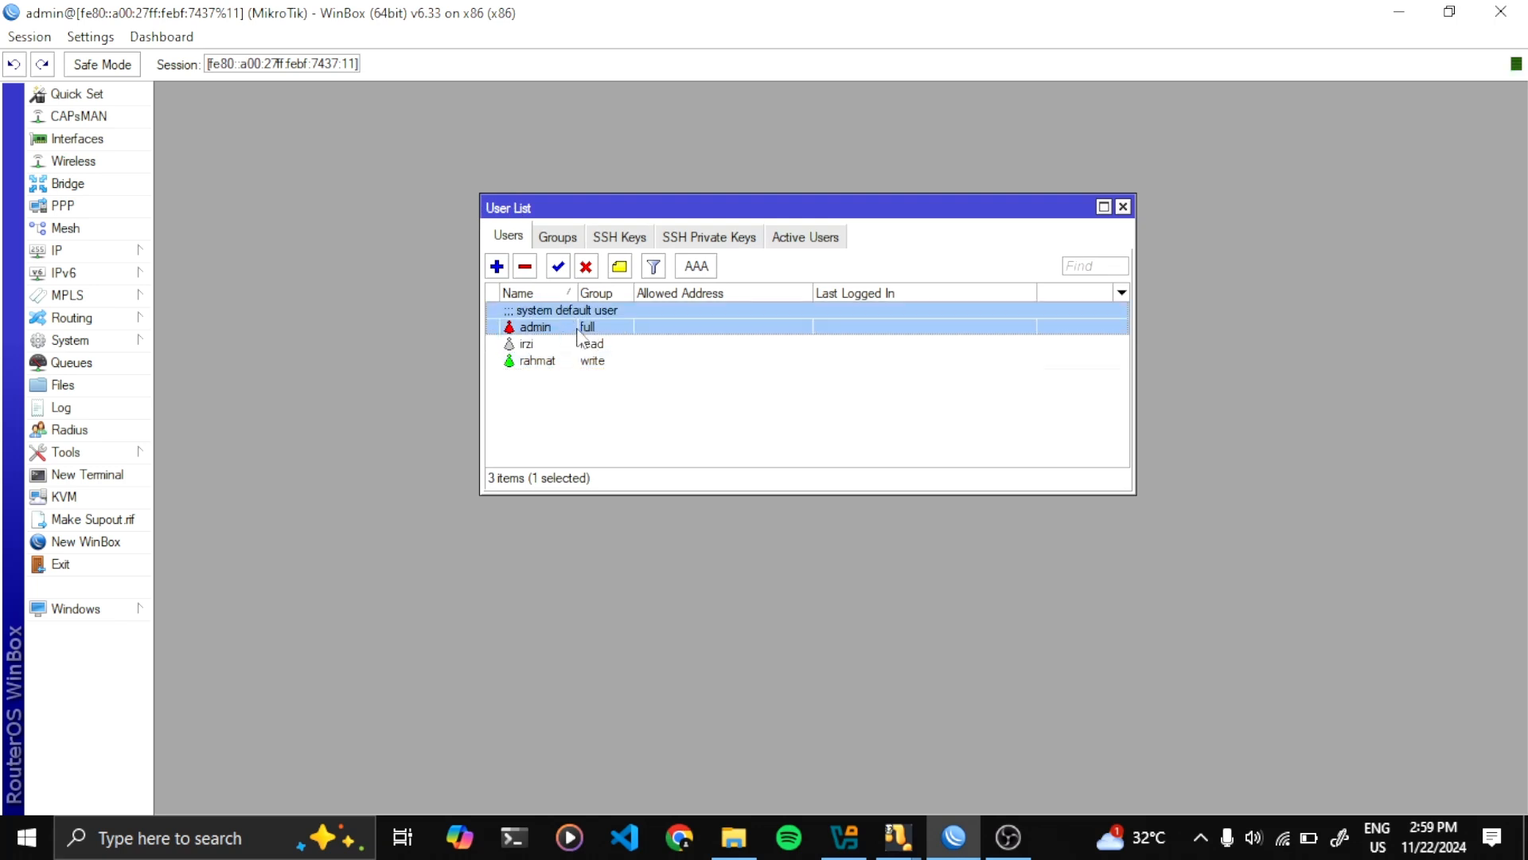
{"action": "left_click", "coordinate": [548, 347]}
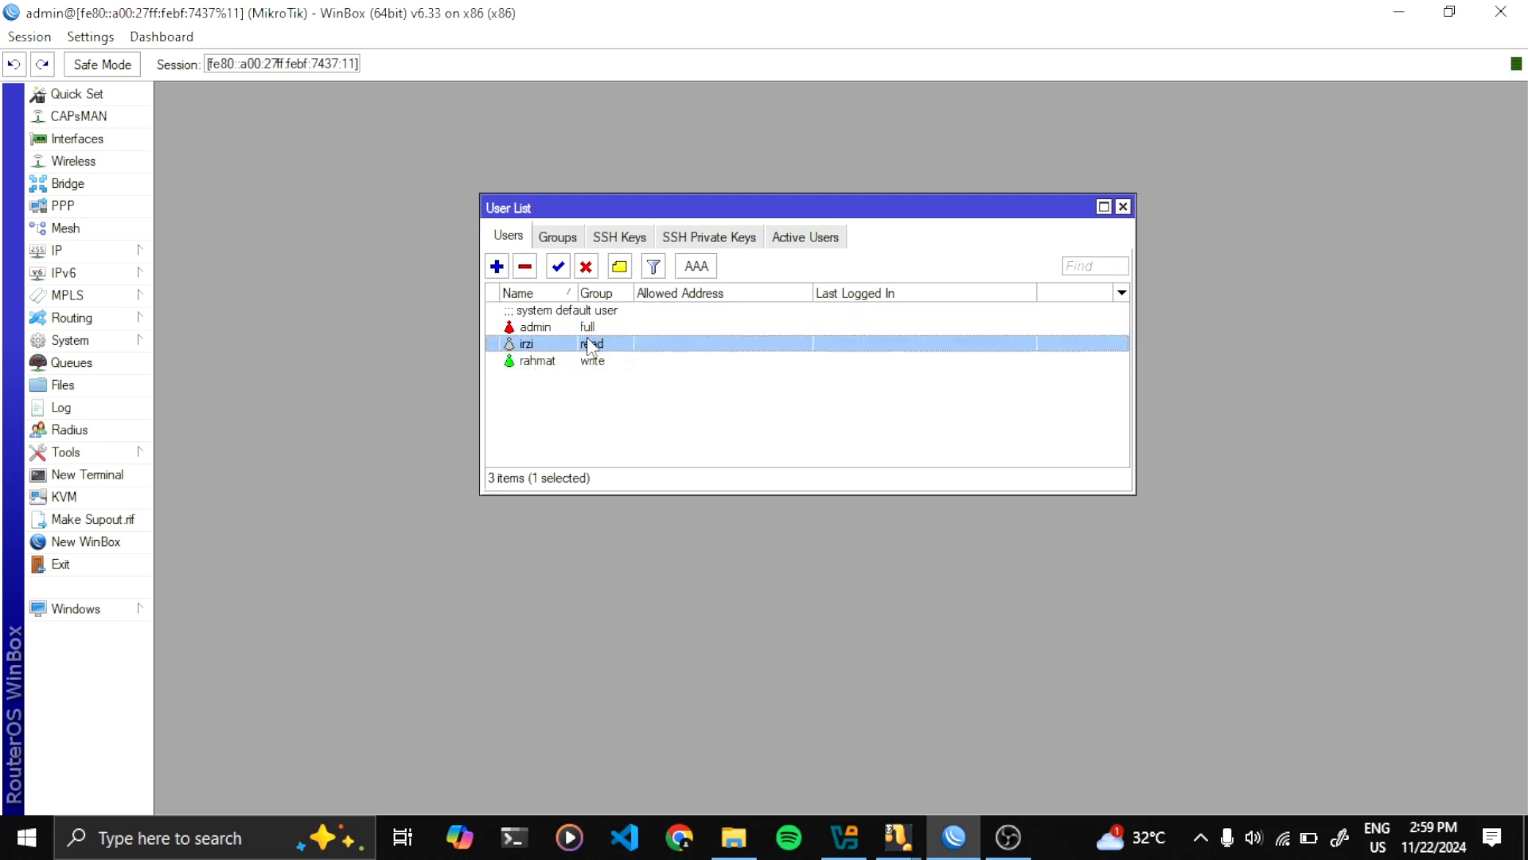
{"action": "left_click", "coordinate": [552, 362]}
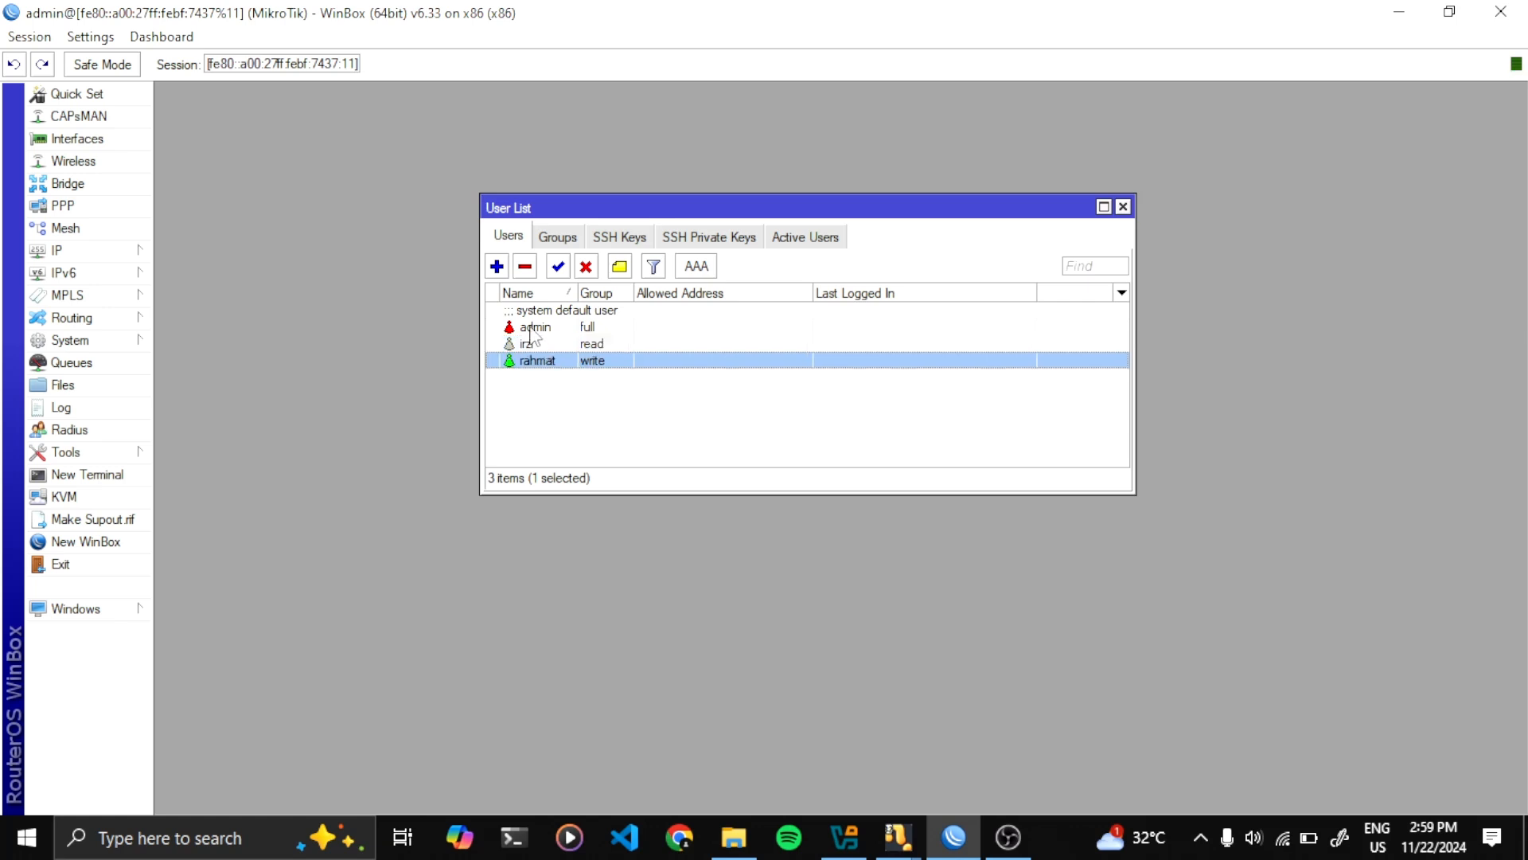
{"action": "left_click", "coordinate": [535, 328]}
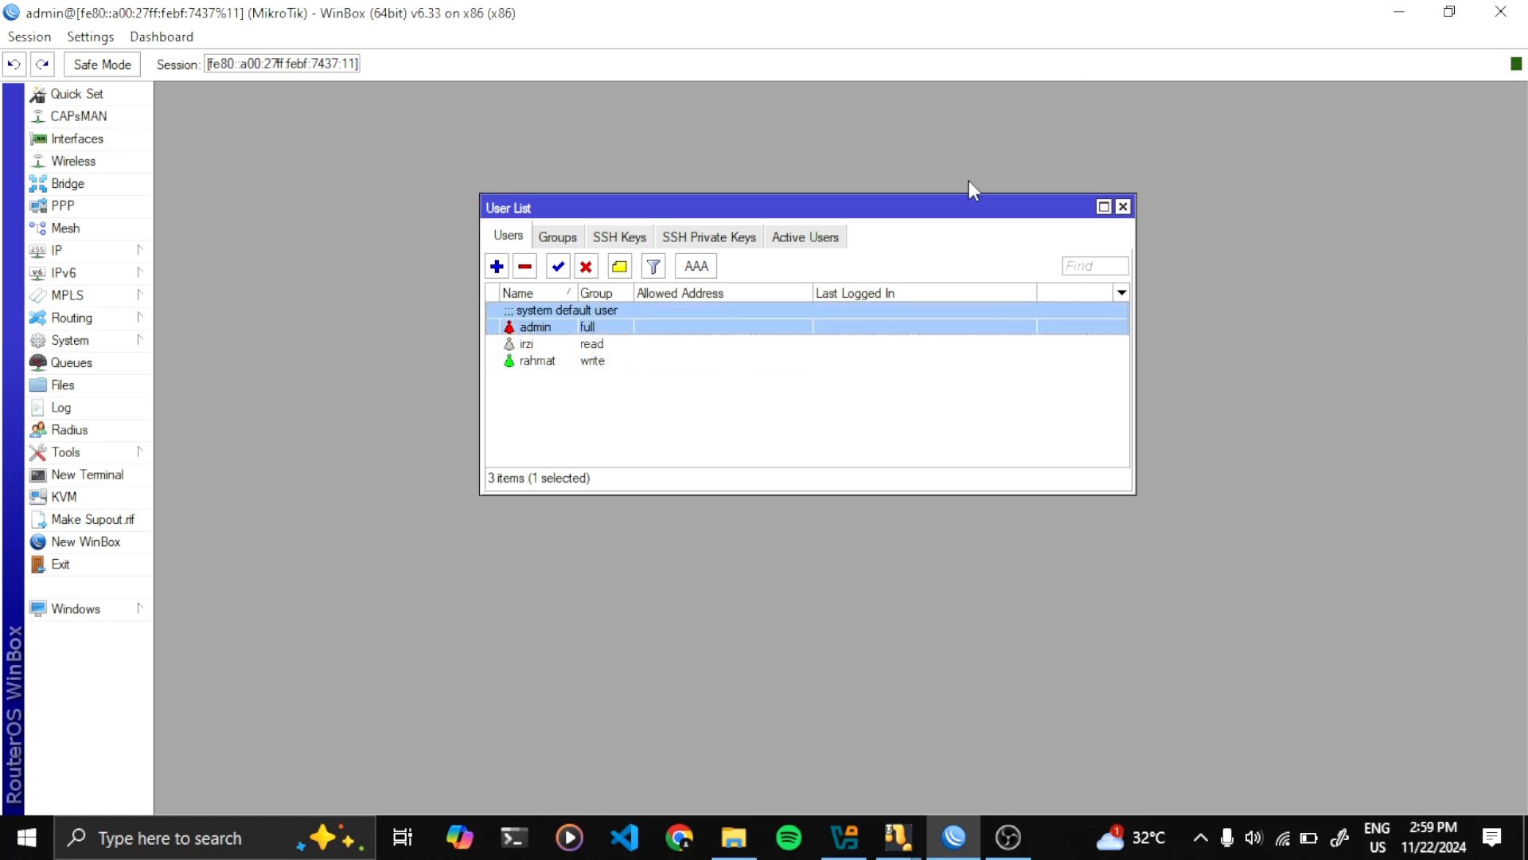
{"action": "left_click_drag", "start_coordinate": [592, 206], "coordinate": [547, 176]}
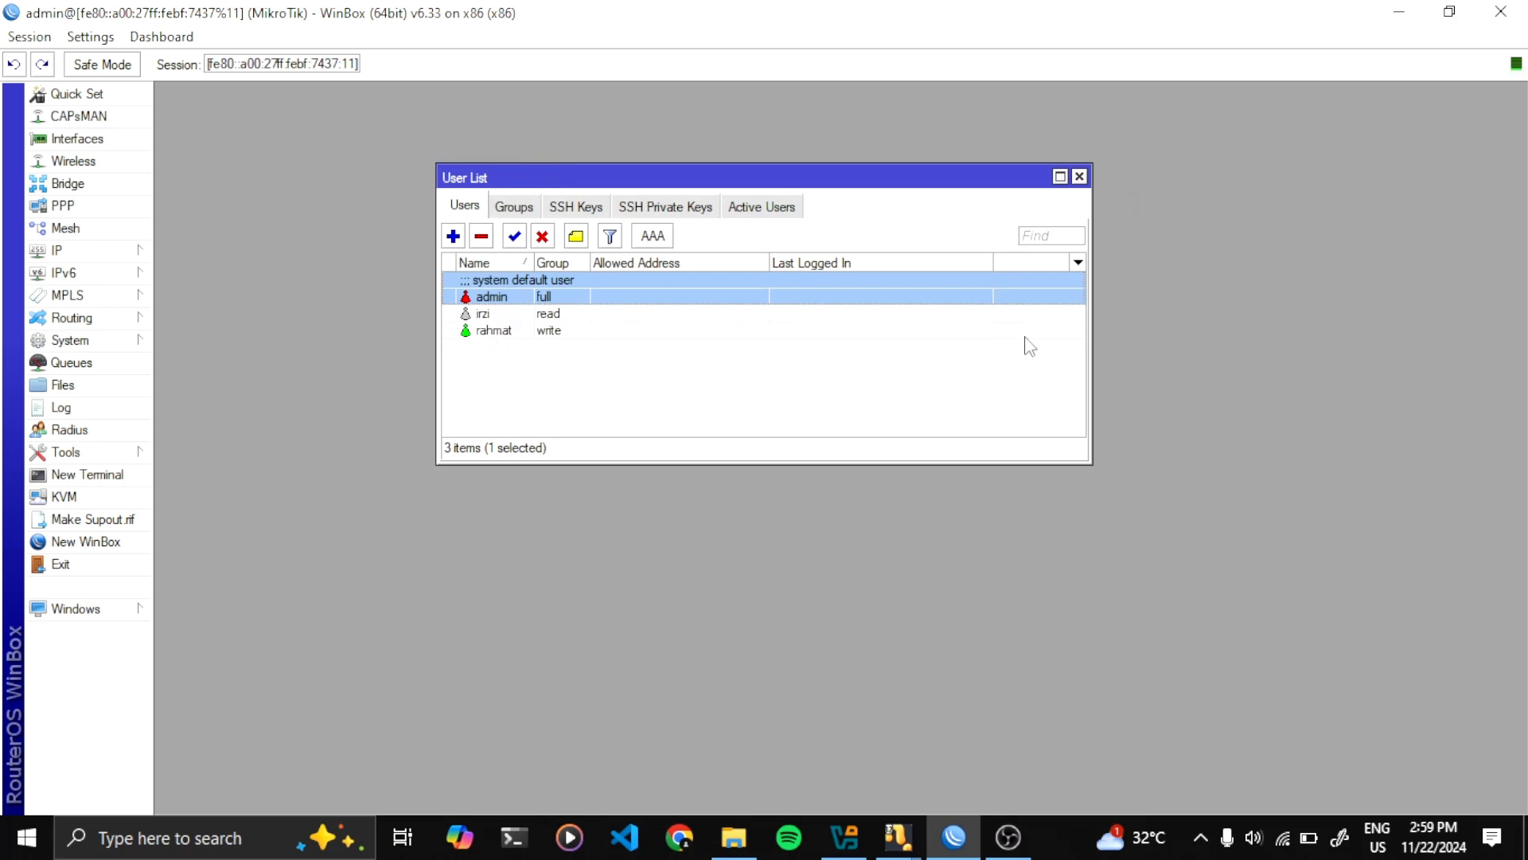
{"action": "left_click", "coordinate": [1080, 178]}
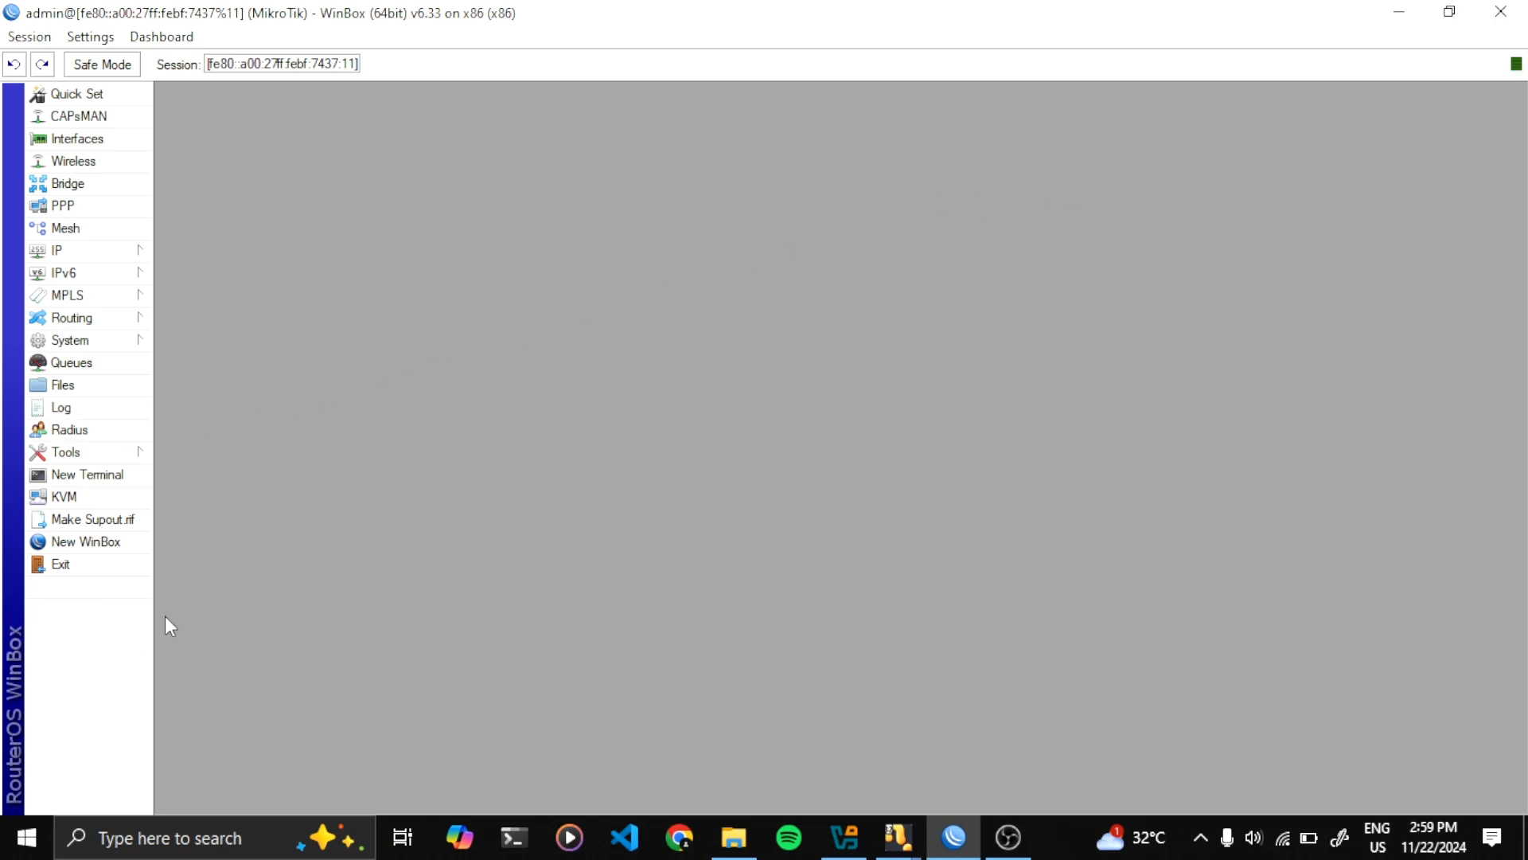
Start a new session logged in as the read-group user and dismiss the software key notice
{"action": "left_click", "coordinate": [69, 544]}
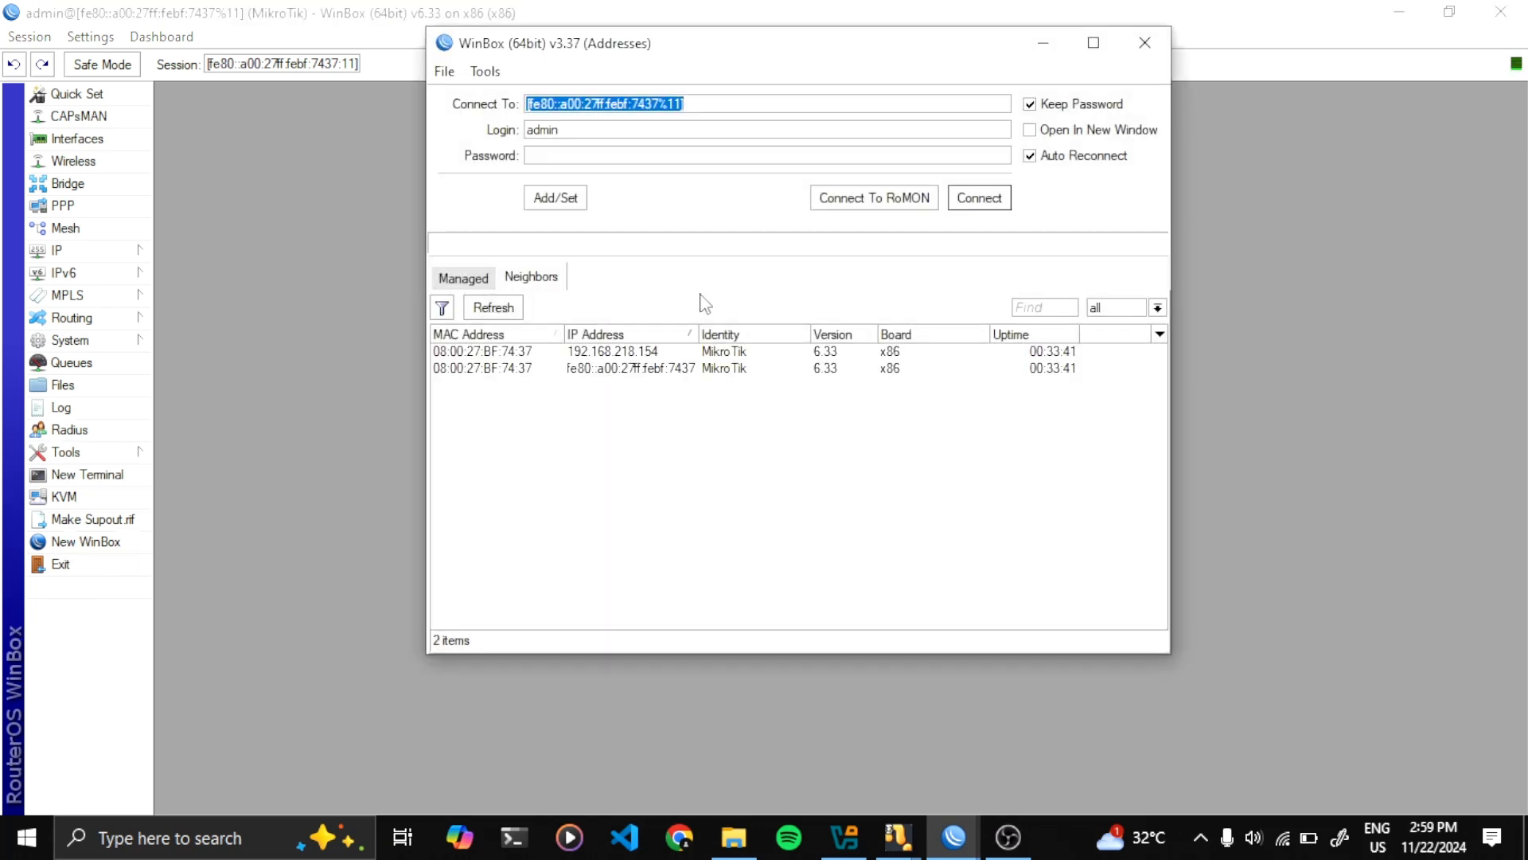
{"action": "left_click_drag", "start_coordinate": [665, 49], "coordinate": [603, 76]}
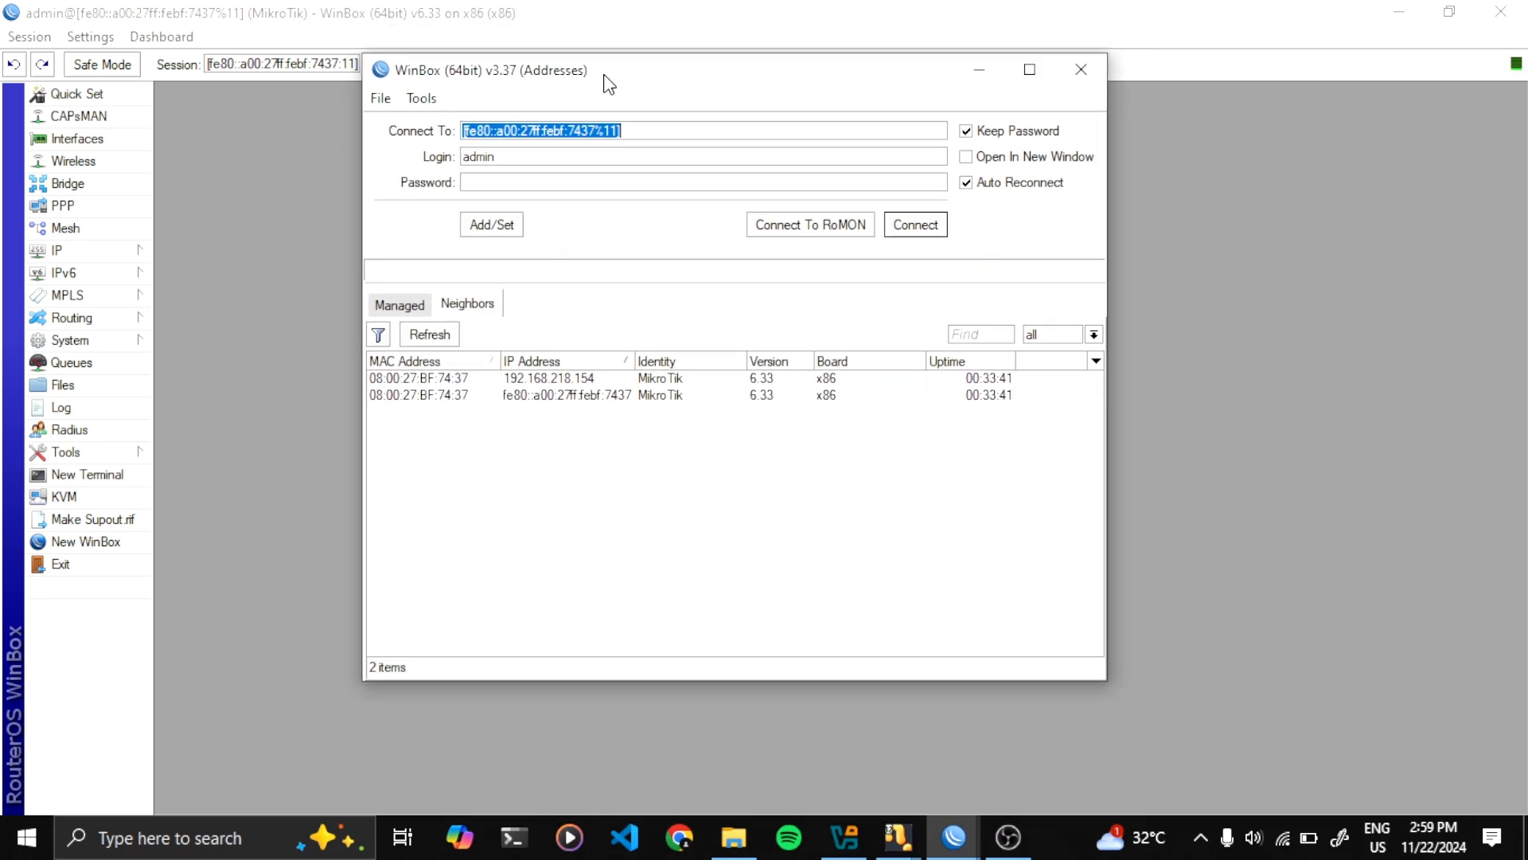
{"action": "double_click", "coordinate": [517, 157]}
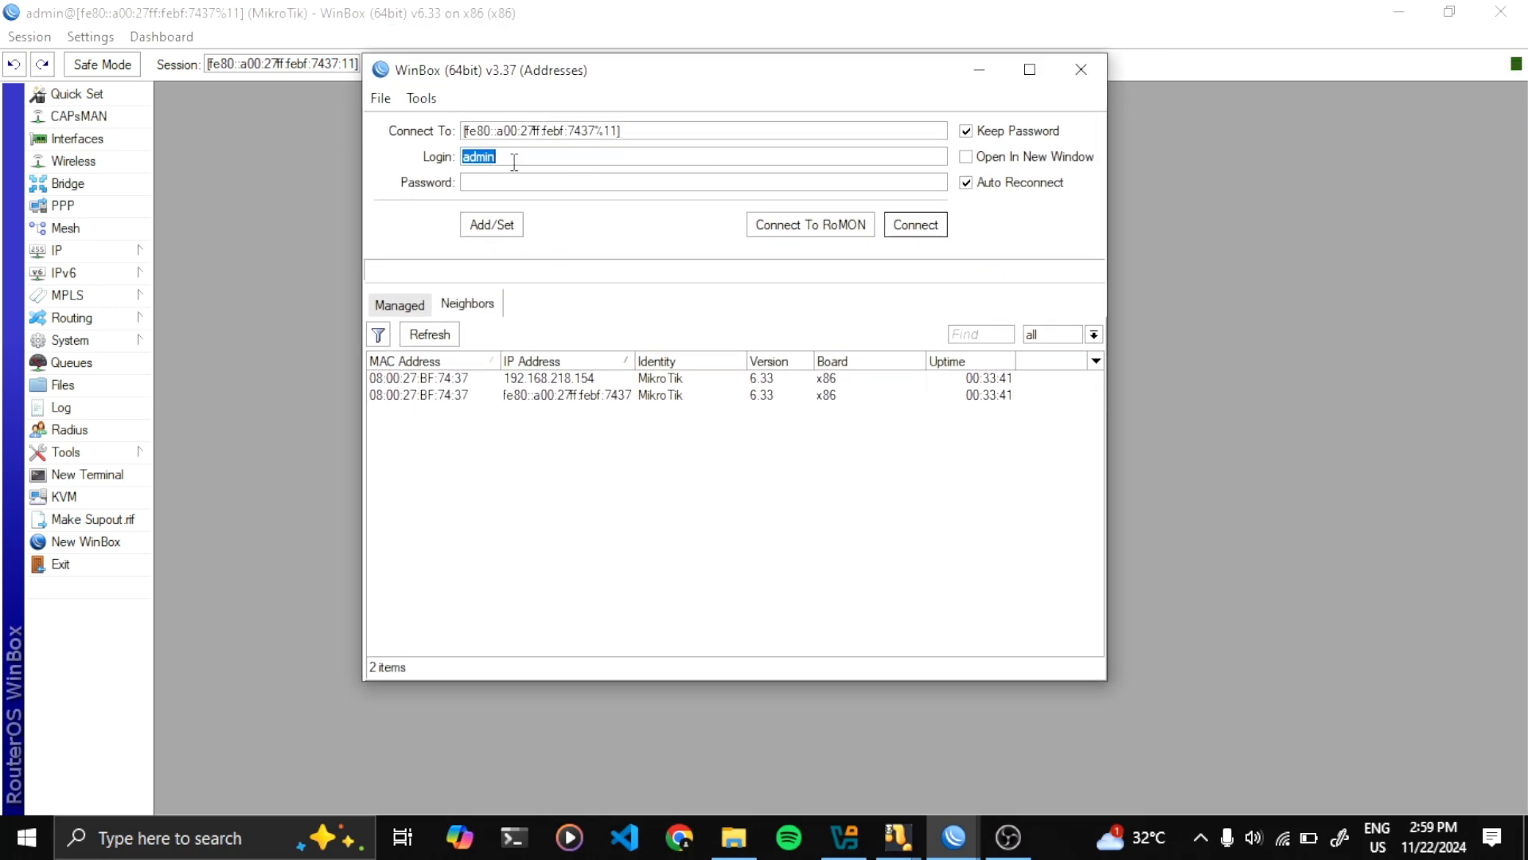
{"action": "left_click", "coordinate": [515, 153]}
{"action": "key", "text": "BackSpace"}
{"action": "key", "text": "BackSpace"}
{"action": "key", "text": "BackSpace"}
{"action": "key", "text": "BackSpace"}
{"action": "key", "text": "BackSpace"}
{"action": "type", "text": "**"}
{"action": "left_click", "coordinate": [889, 225]}
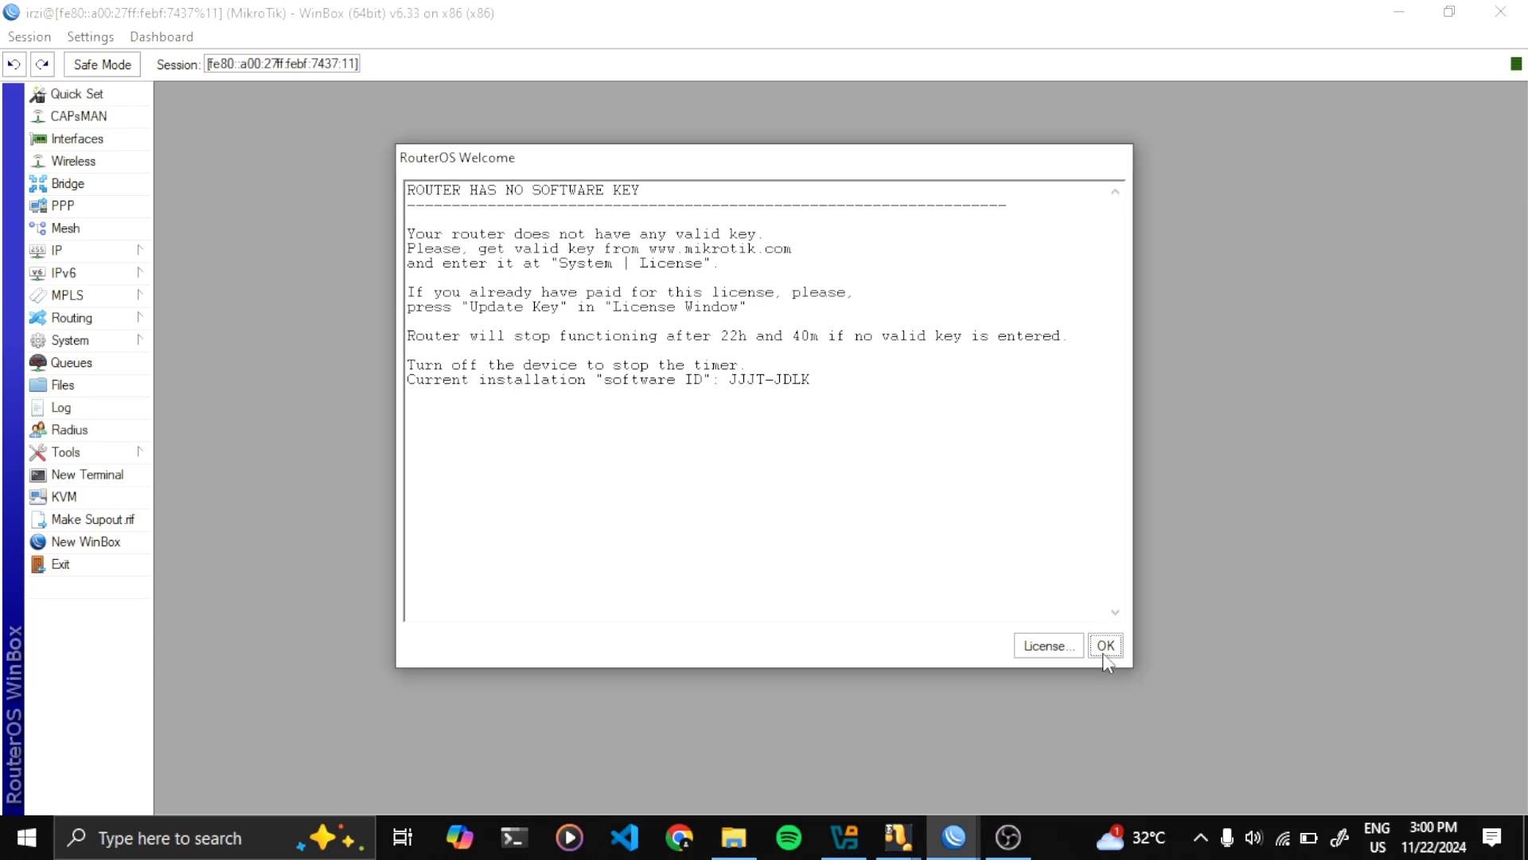
{"action": "left_click", "coordinate": [1105, 646]}
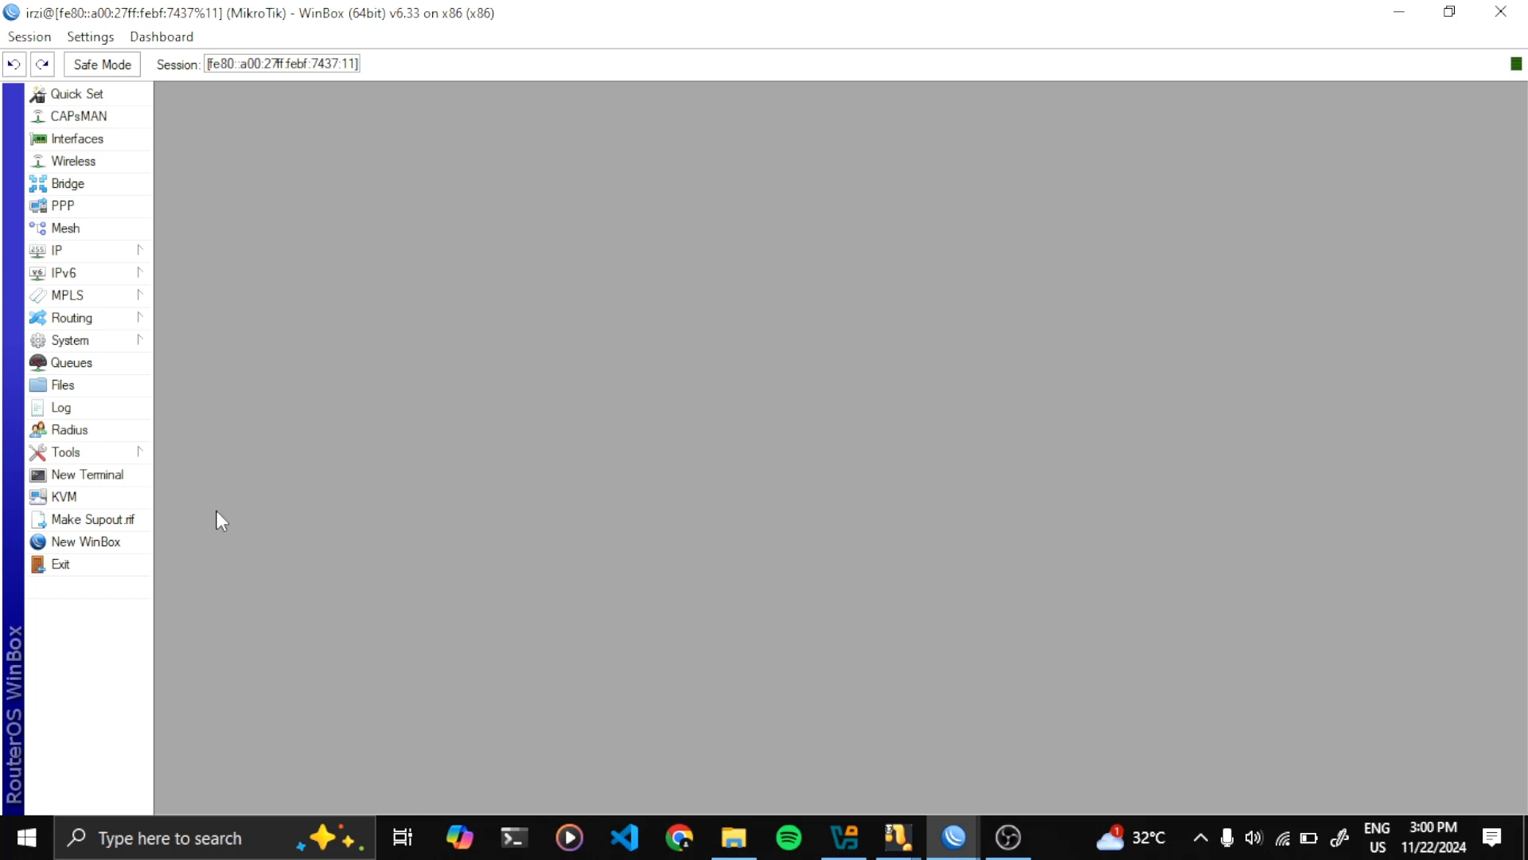
Open the read user's IP Address List and inspect the ether1 and ether2 address rows
{"action": "left_click", "coordinate": [139, 255]}
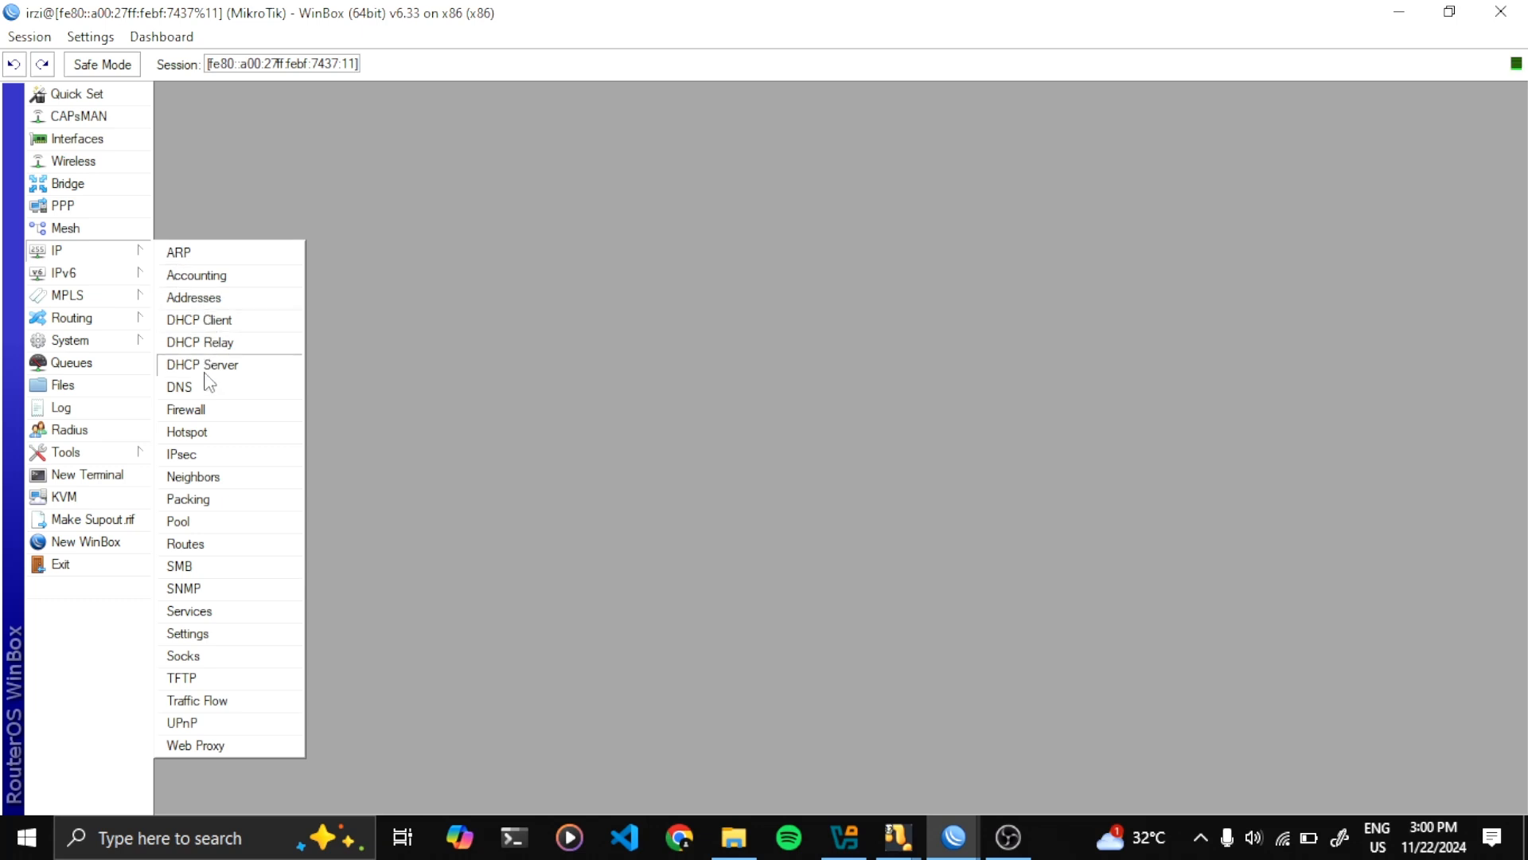
{"action": "left_click", "coordinate": [219, 300]}
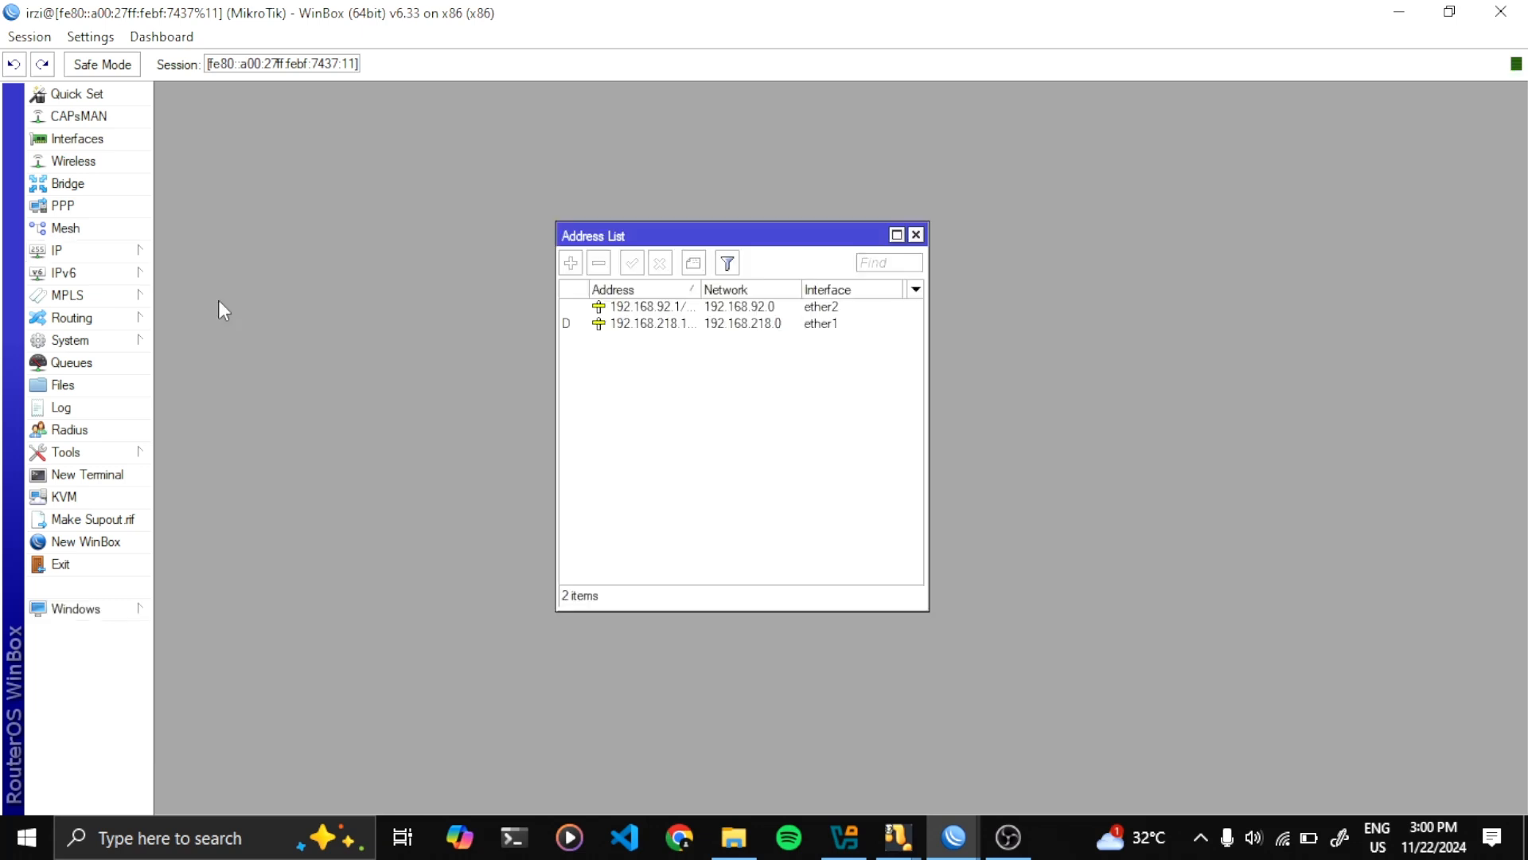
{"action": "mouse_move", "coordinate": [676, 231]}
{"action": "left_mouse_down"}
{"action": "mouse_move", "coordinate": [807, 293]}
{"action": "mouse_move", "coordinate": [682, 239]}
{"action": "left_mouse_up"}
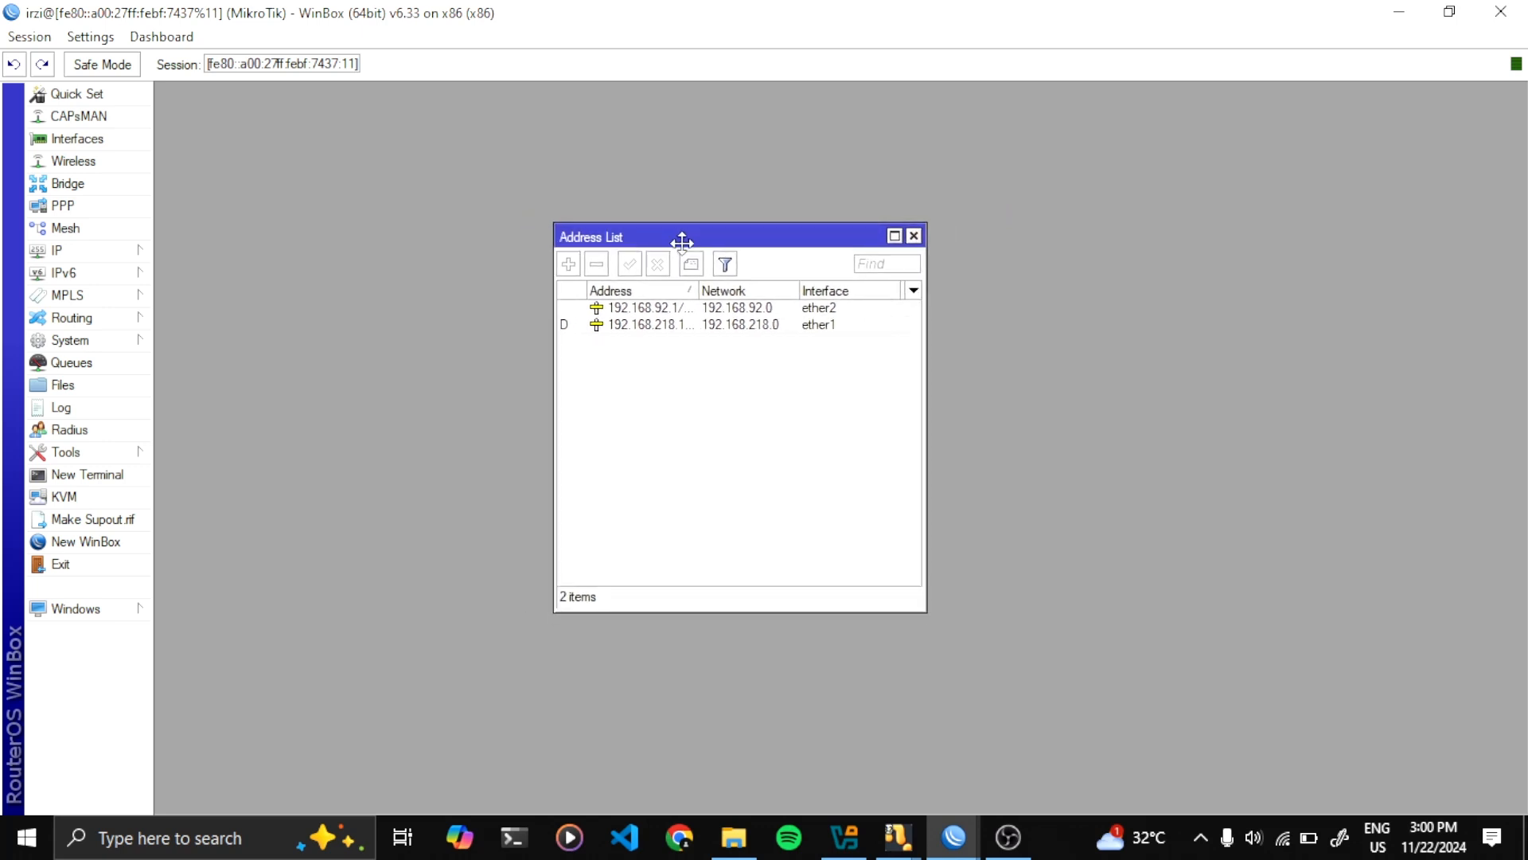
{"action": "left_click", "coordinate": [659, 325]}
{"action": "left_click", "coordinate": [673, 309]}
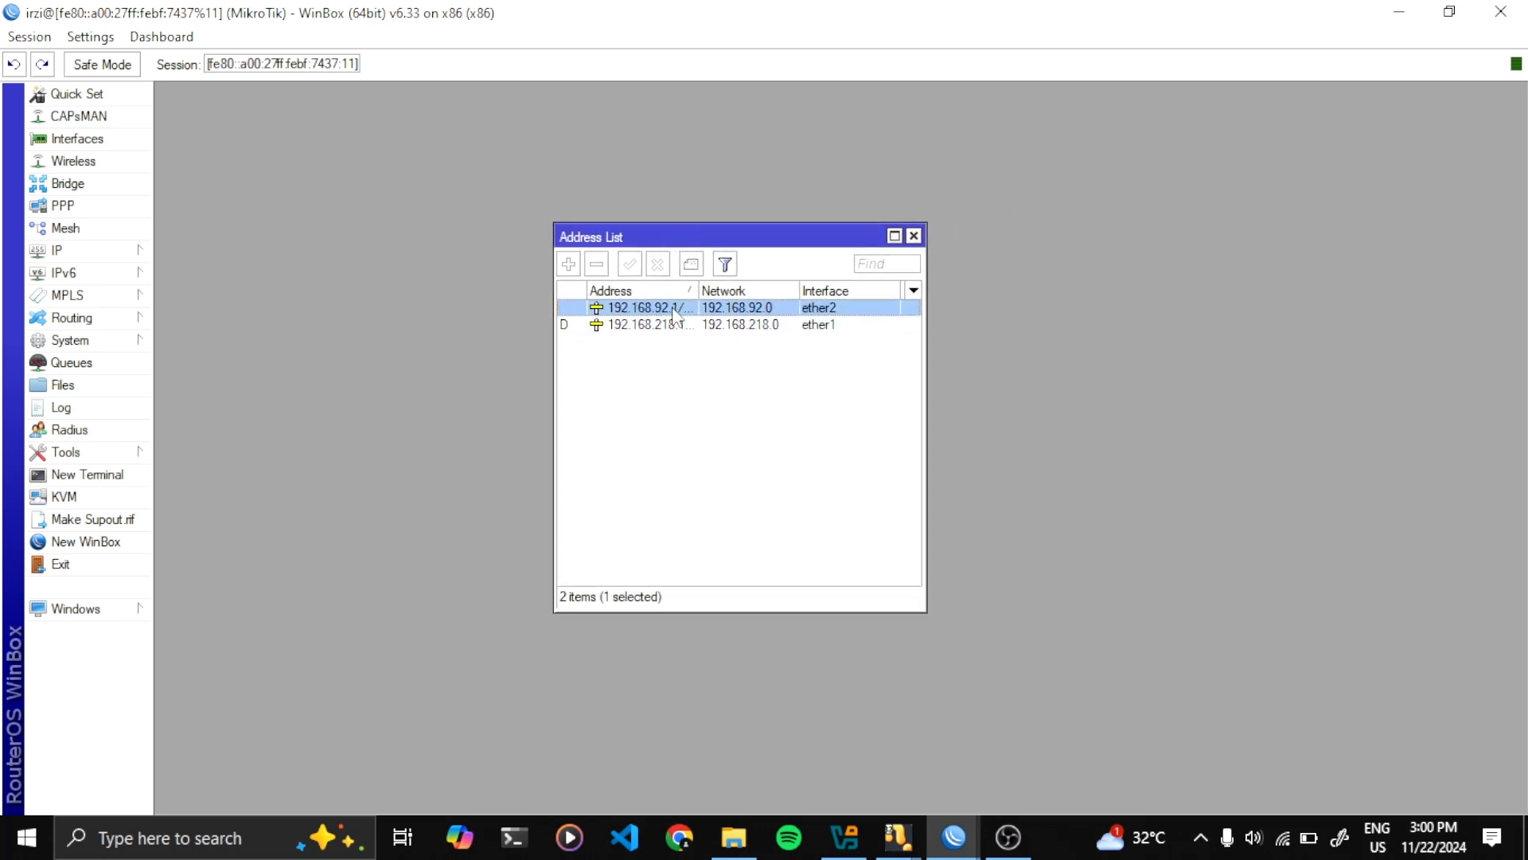
{"action": "left_click", "coordinate": [675, 326]}
{"action": "left_click", "coordinate": [667, 362]}
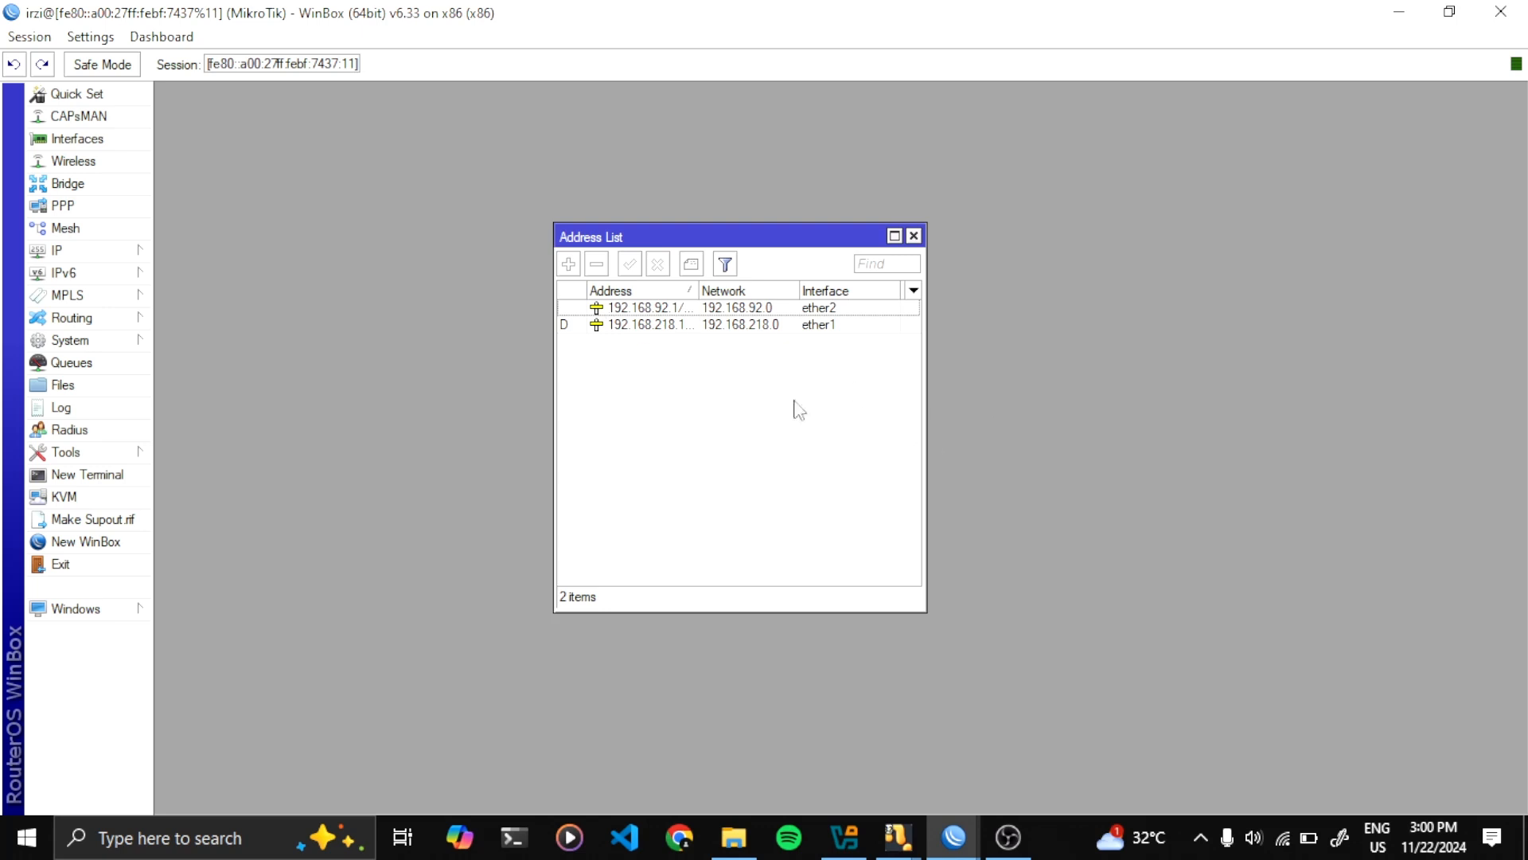
{"action": "left_click", "coordinate": [629, 324]}
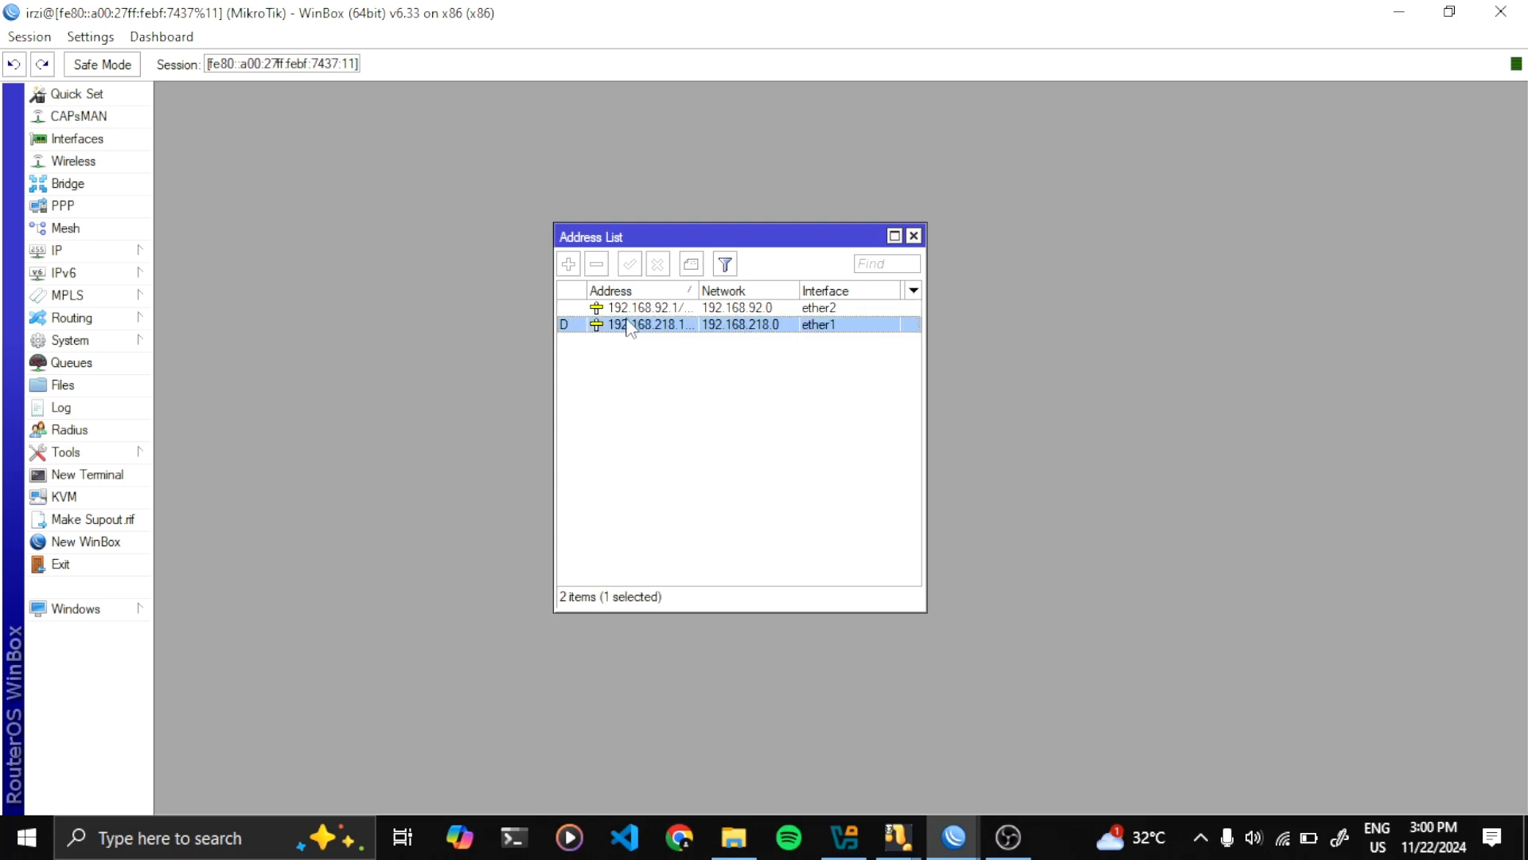
{"action": "left_click", "coordinate": [617, 308]}
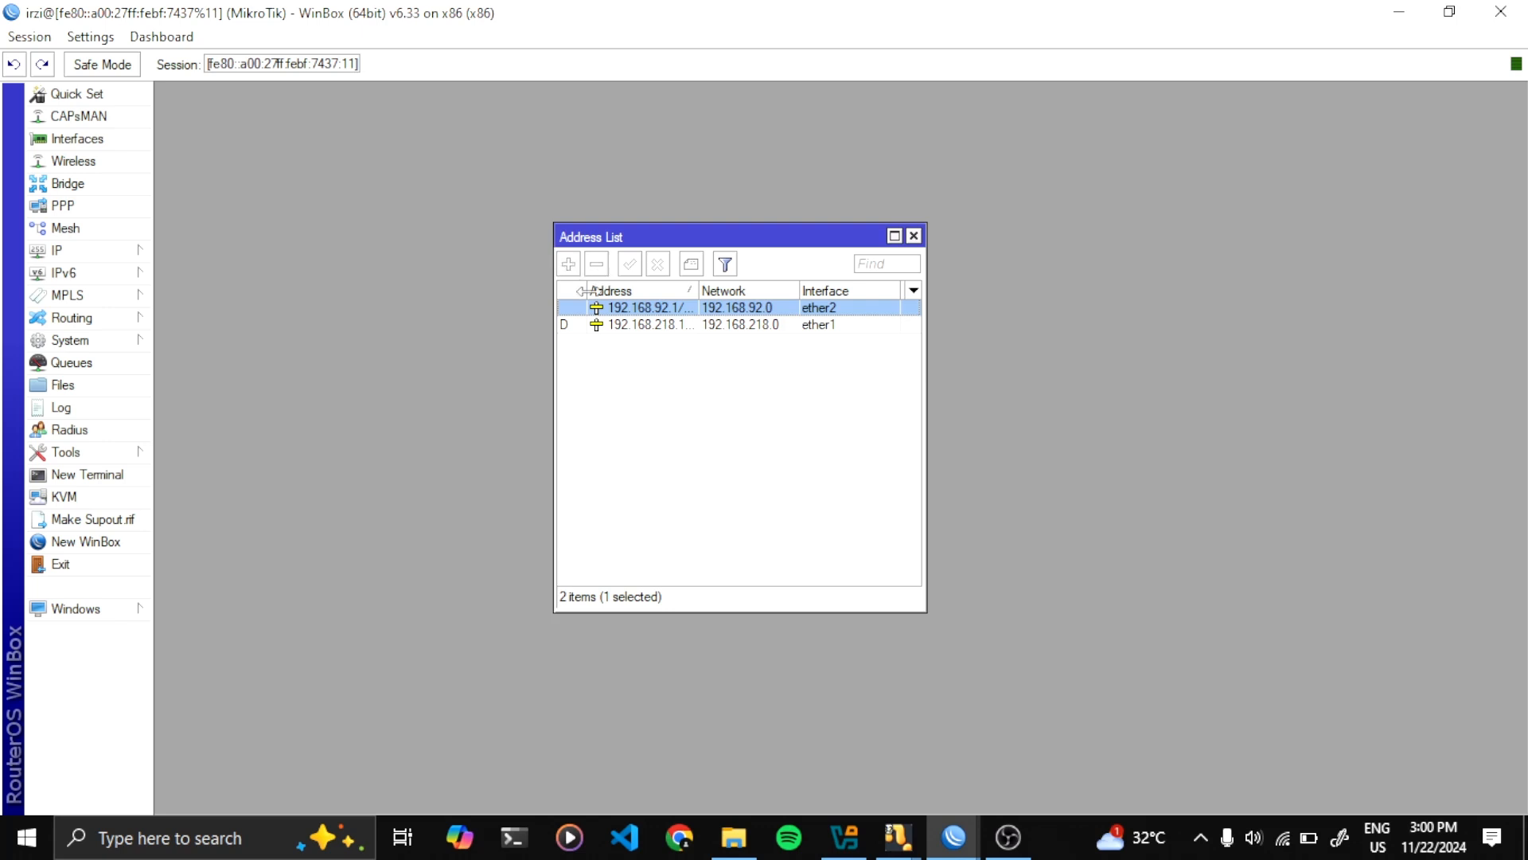
{"action": "left_click", "coordinate": [635, 335]}
{"action": "left_click", "coordinate": [639, 310]}
{"action": "left_click", "coordinate": [641, 336]}
{"action": "left_click", "coordinate": [644, 321]}
{"action": "left_click", "coordinate": [646, 308]}
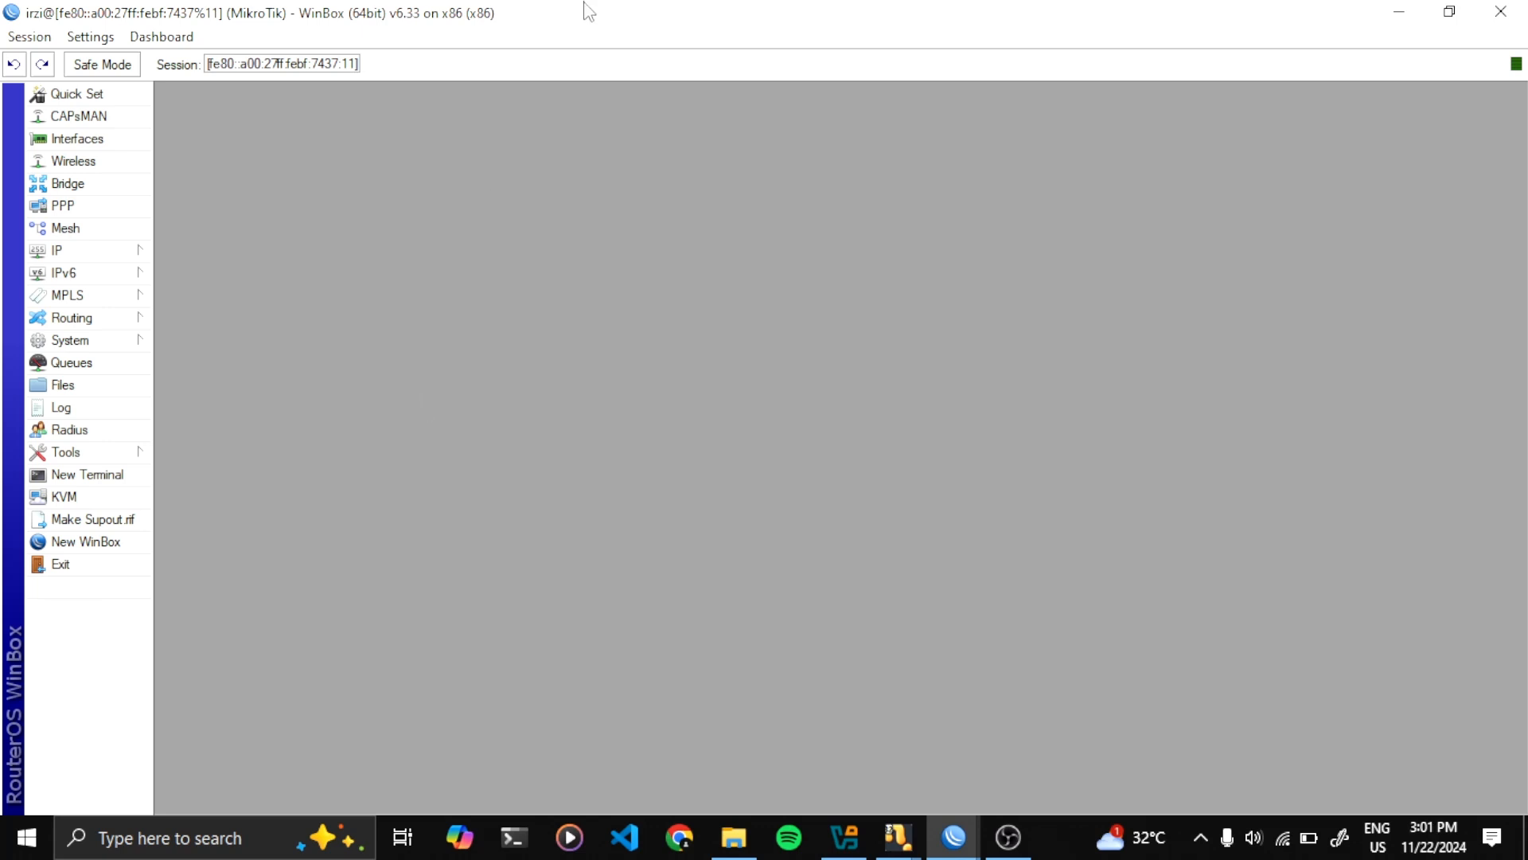
Close the read-group user's session
{"action": "left_click_drag", "start_coordinate": [583, 4], "coordinate": [578, 33]}
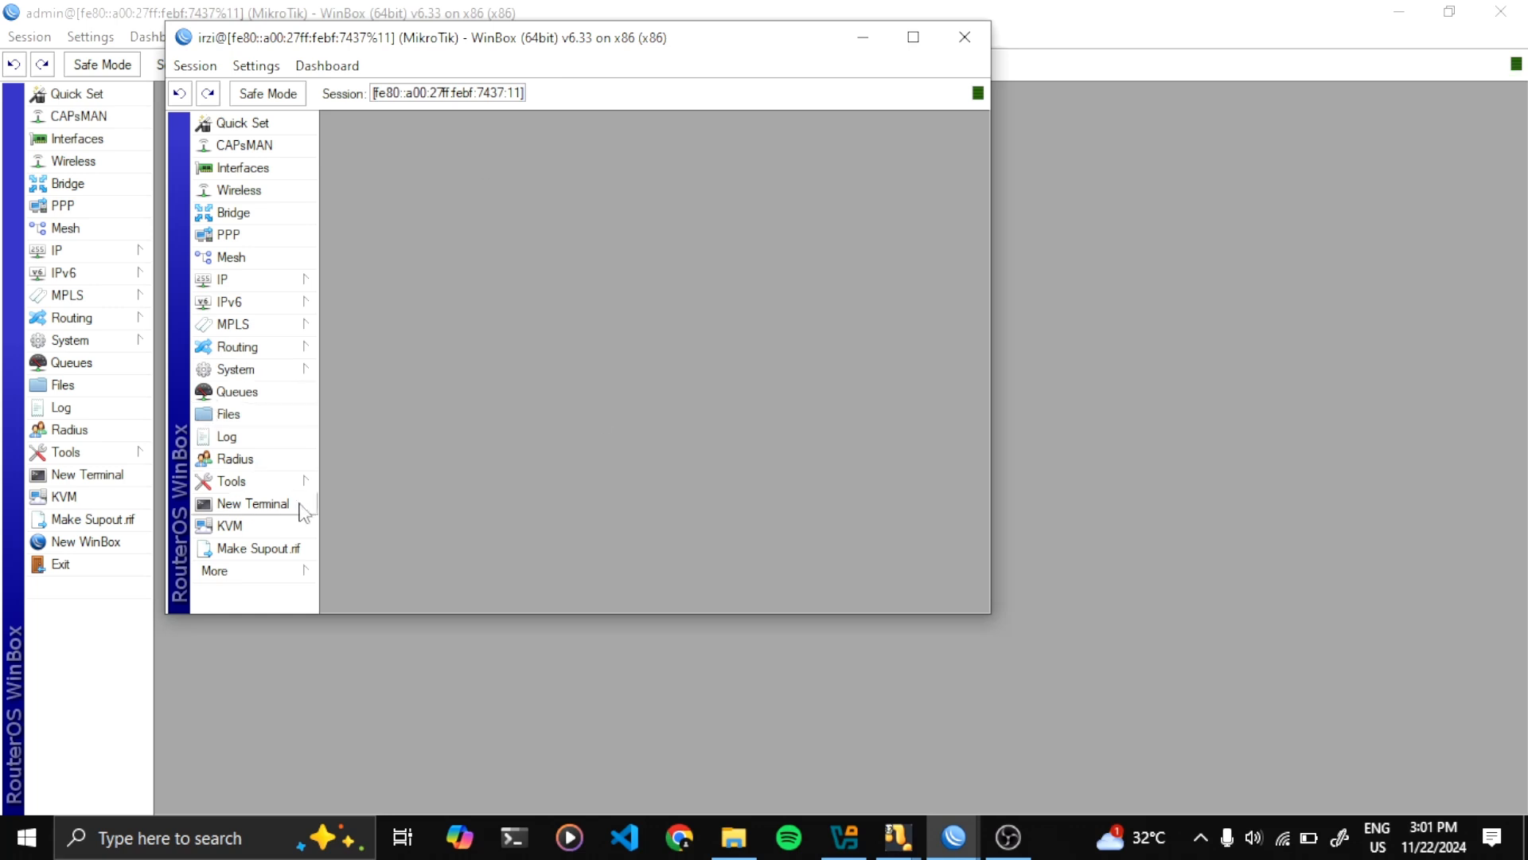
{"action": "left_click", "coordinate": [295, 577]}
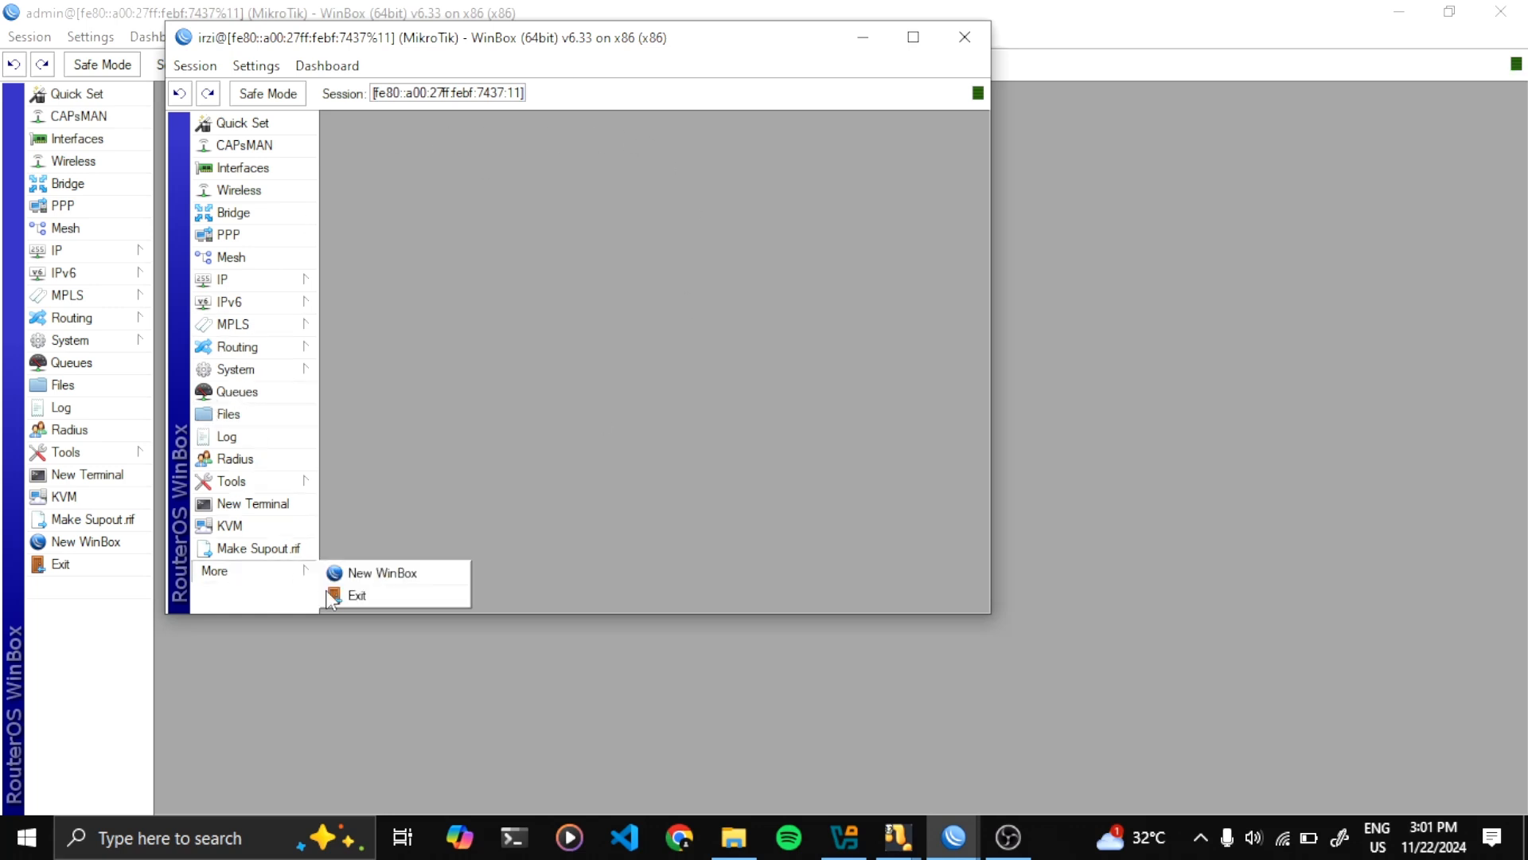
{"action": "left_click", "coordinate": [331, 593]}
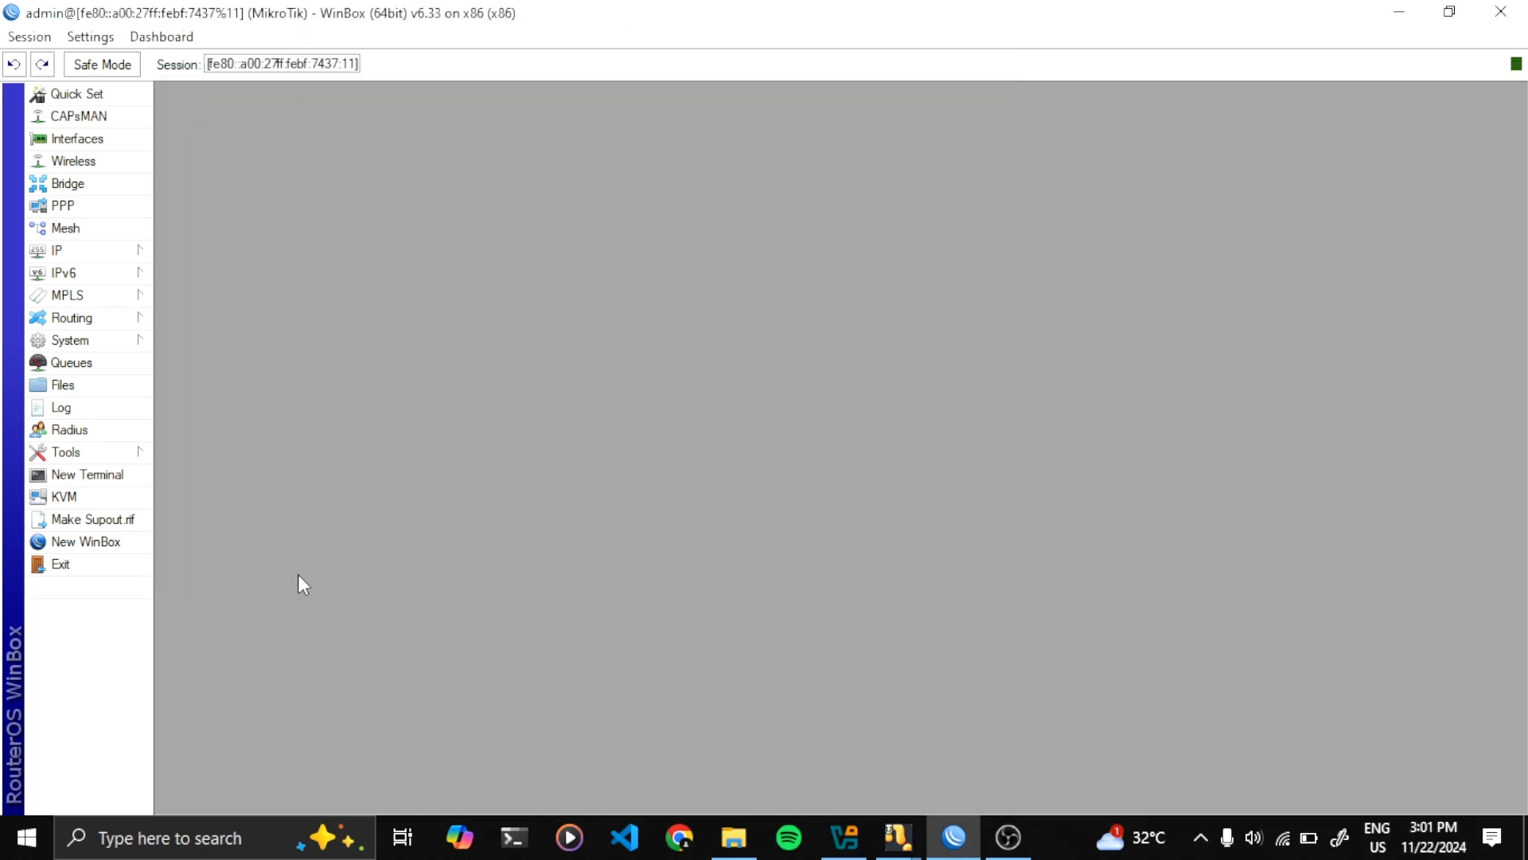
Log in as the write user in a new maximized session, dismissing the license notice
{"action": "left_click", "coordinate": [101, 541]}
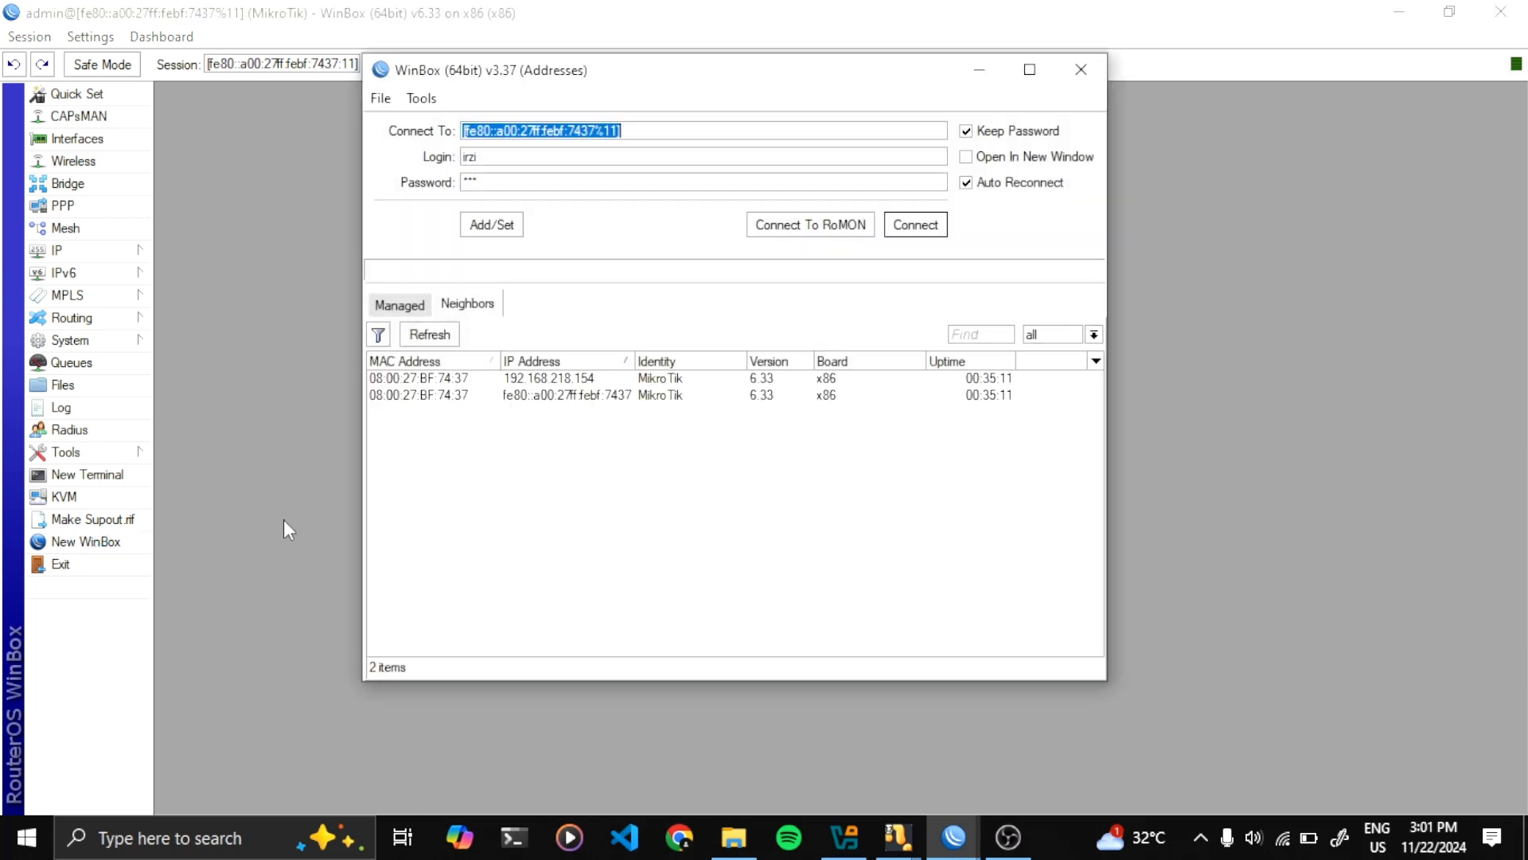
{"action": "double_click", "coordinate": [489, 157]}
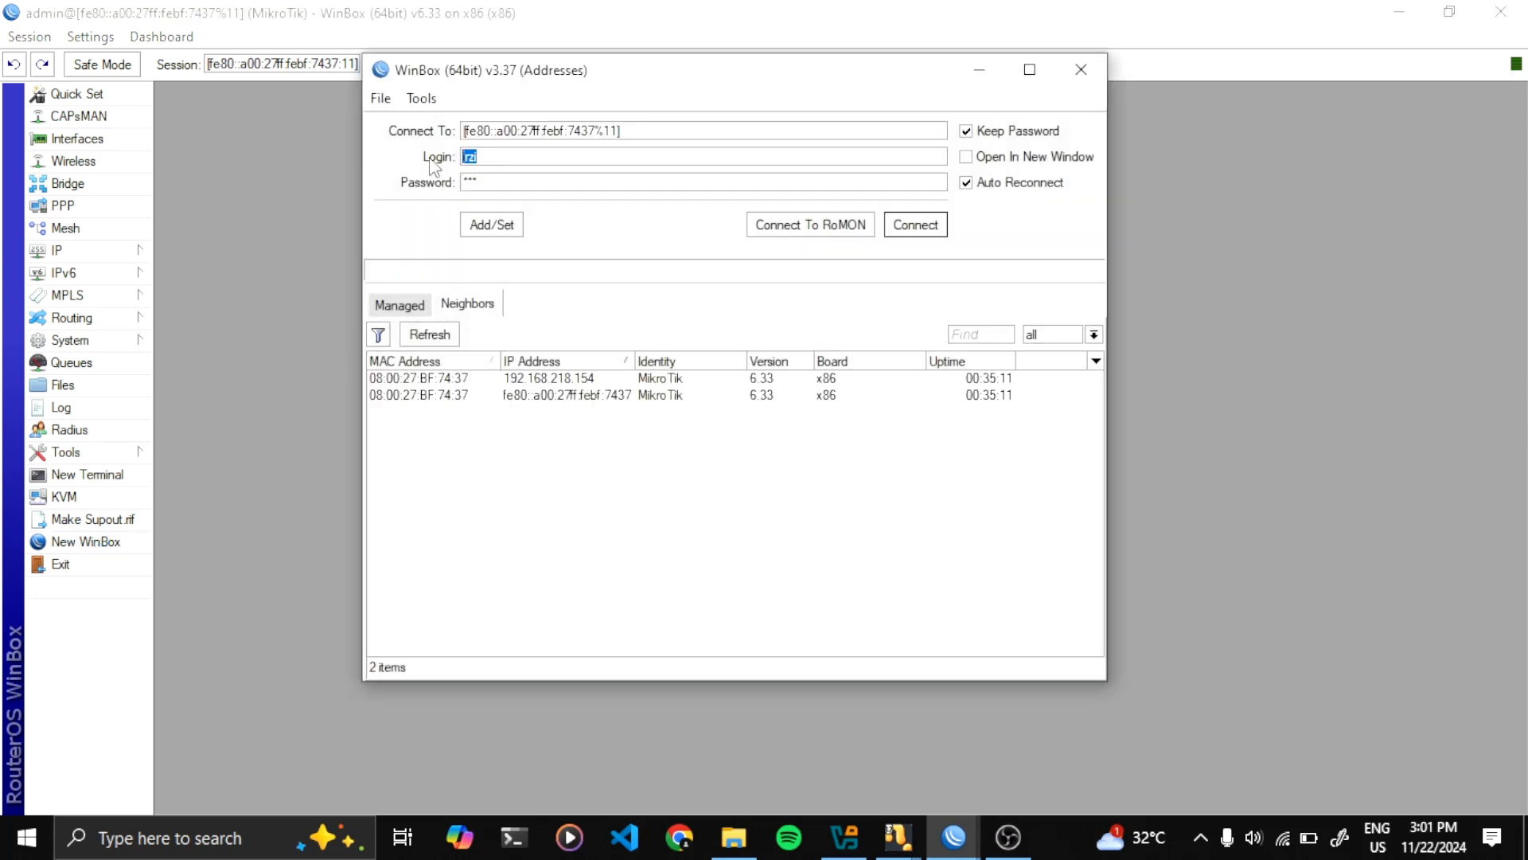
{"action": "type", "text": "rahmat"}
{"action": "left_click", "coordinate": [930, 230]}
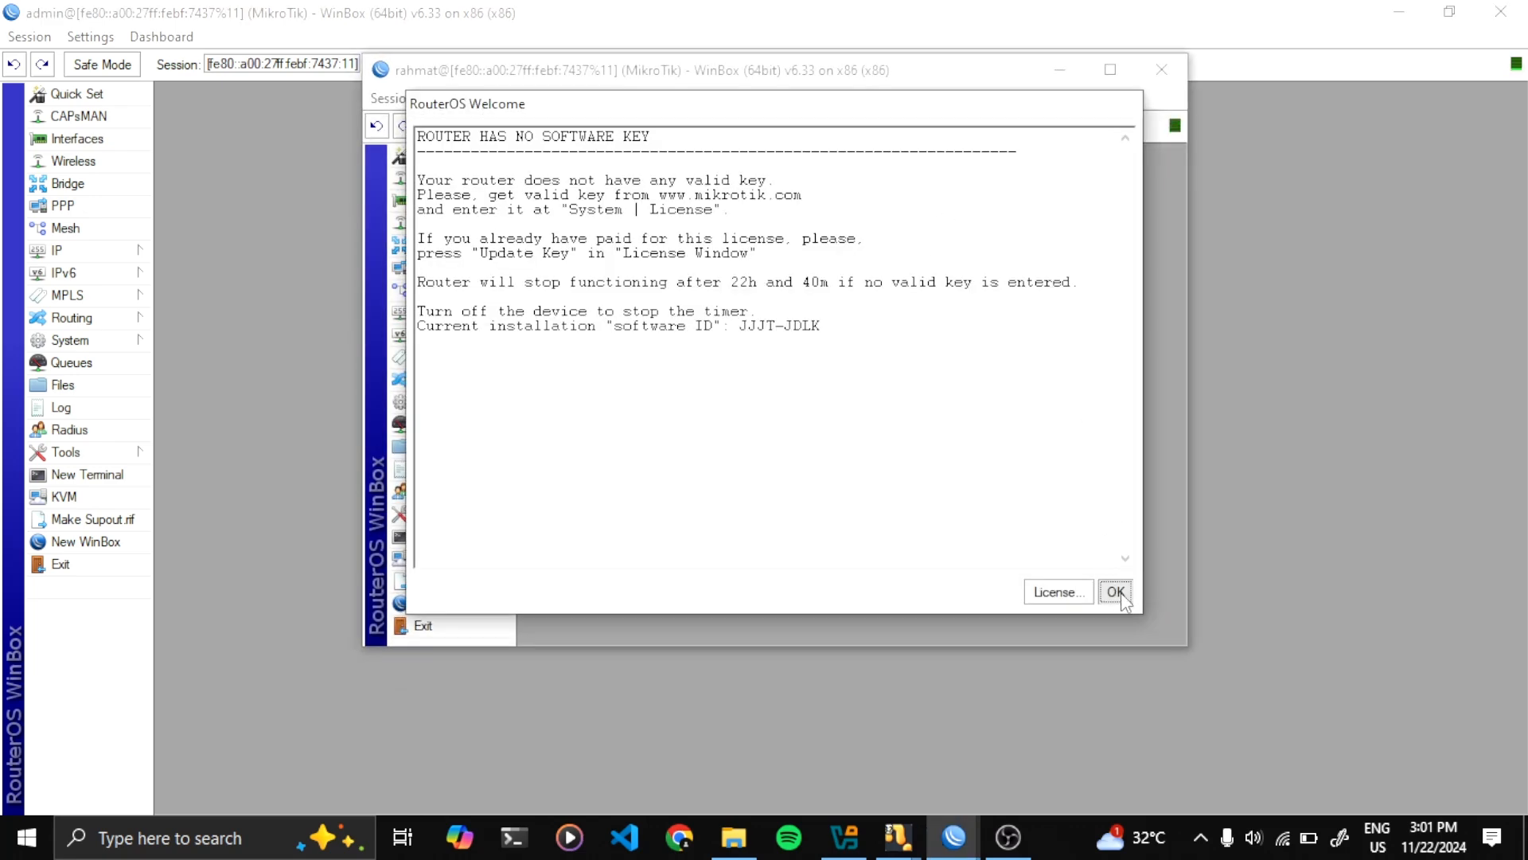
{"action": "left_click", "coordinate": [1116, 592]}
{"action": "left_click", "coordinate": [1111, 69]}
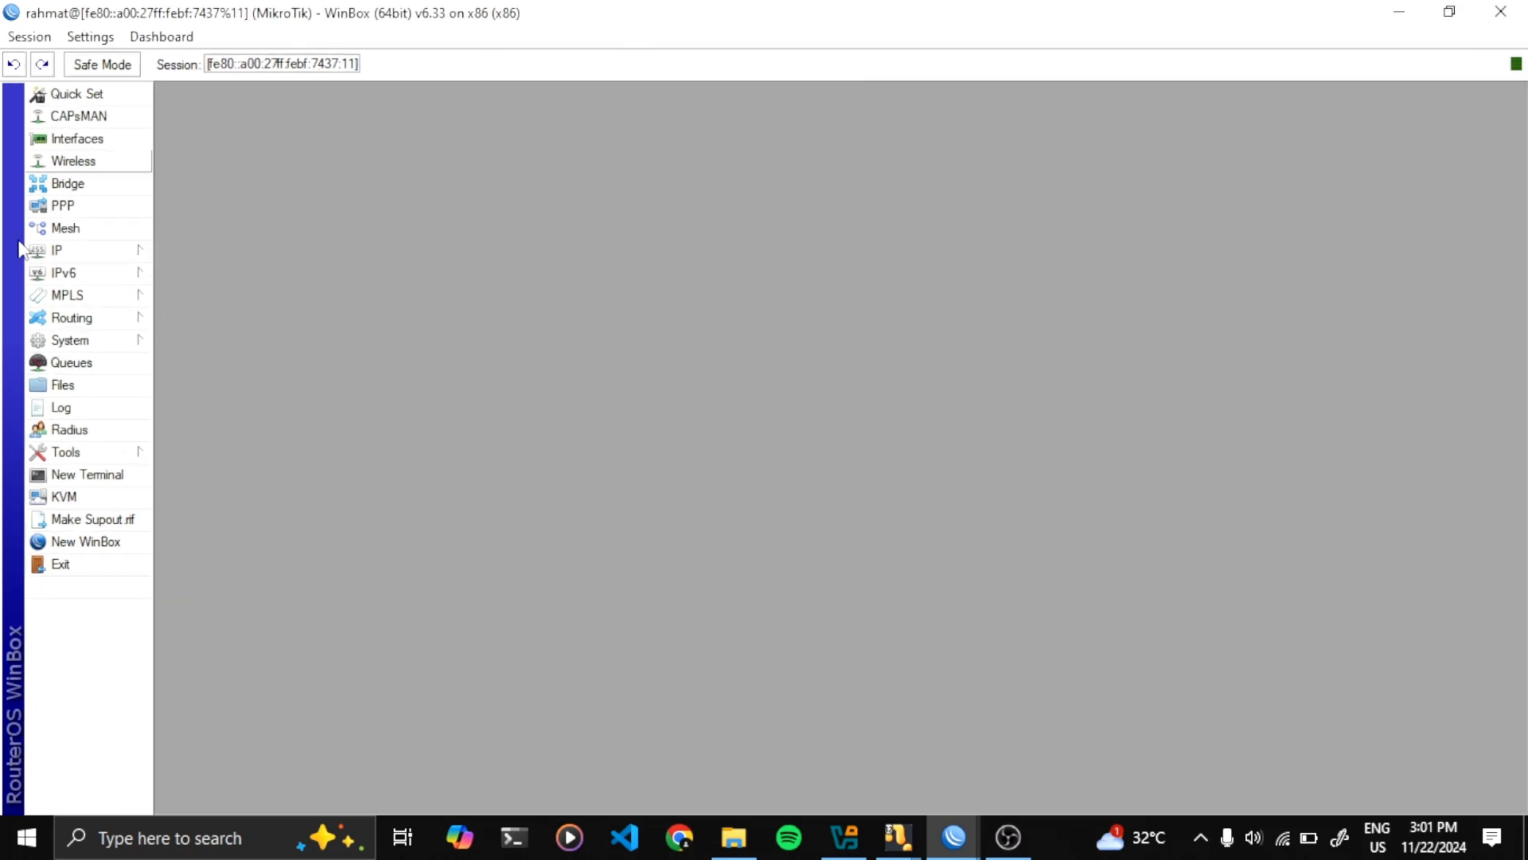
Start a new IP address entry with address 192.168.10.1/24
{"action": "left_click", "coordinate": [120, 250]}
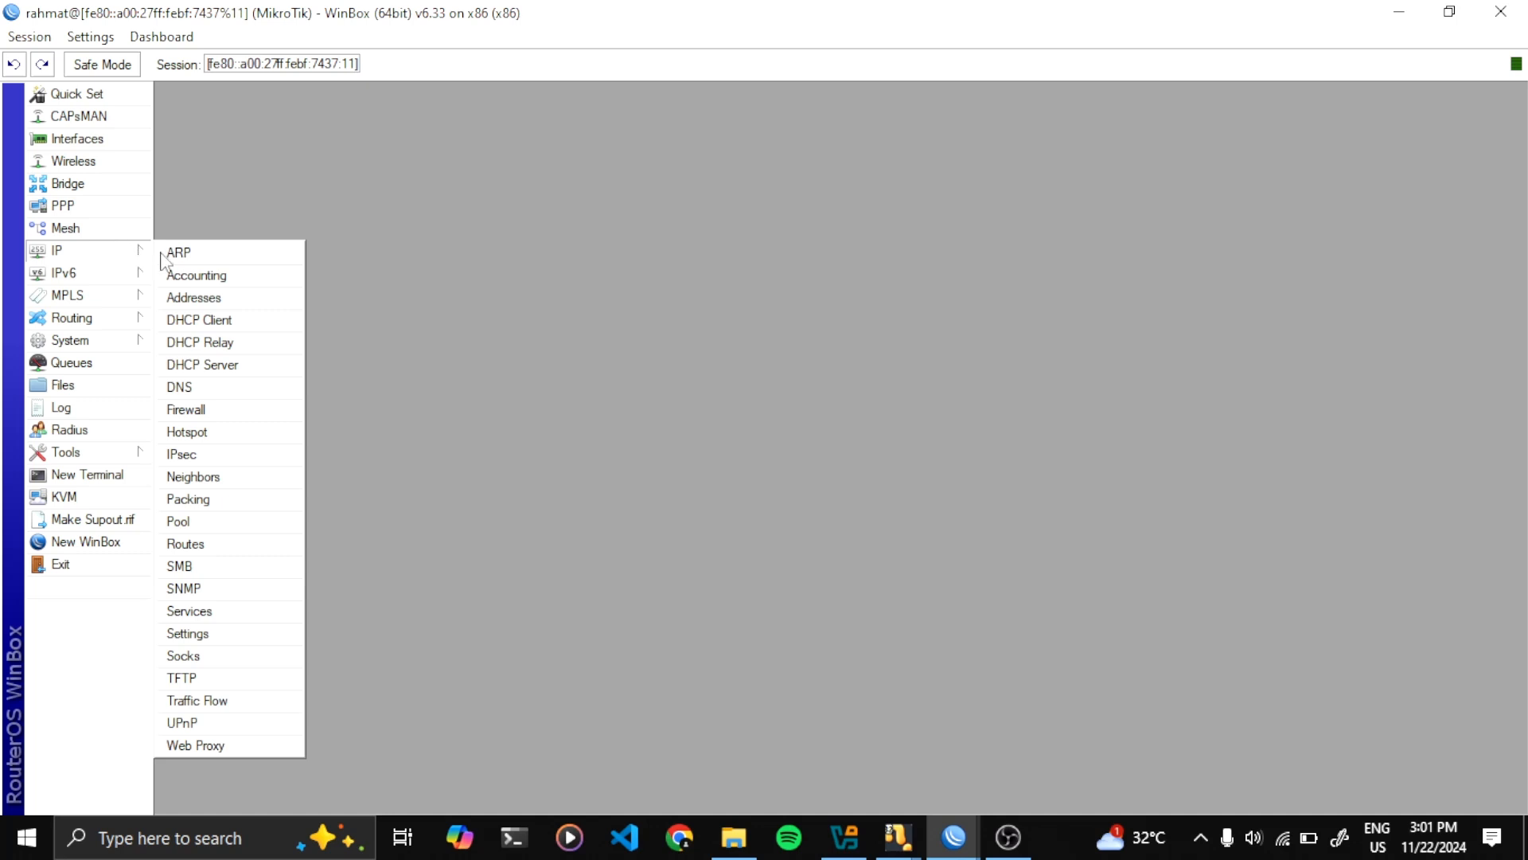
{"action": "left_click", "coordinate": [194, 296]}
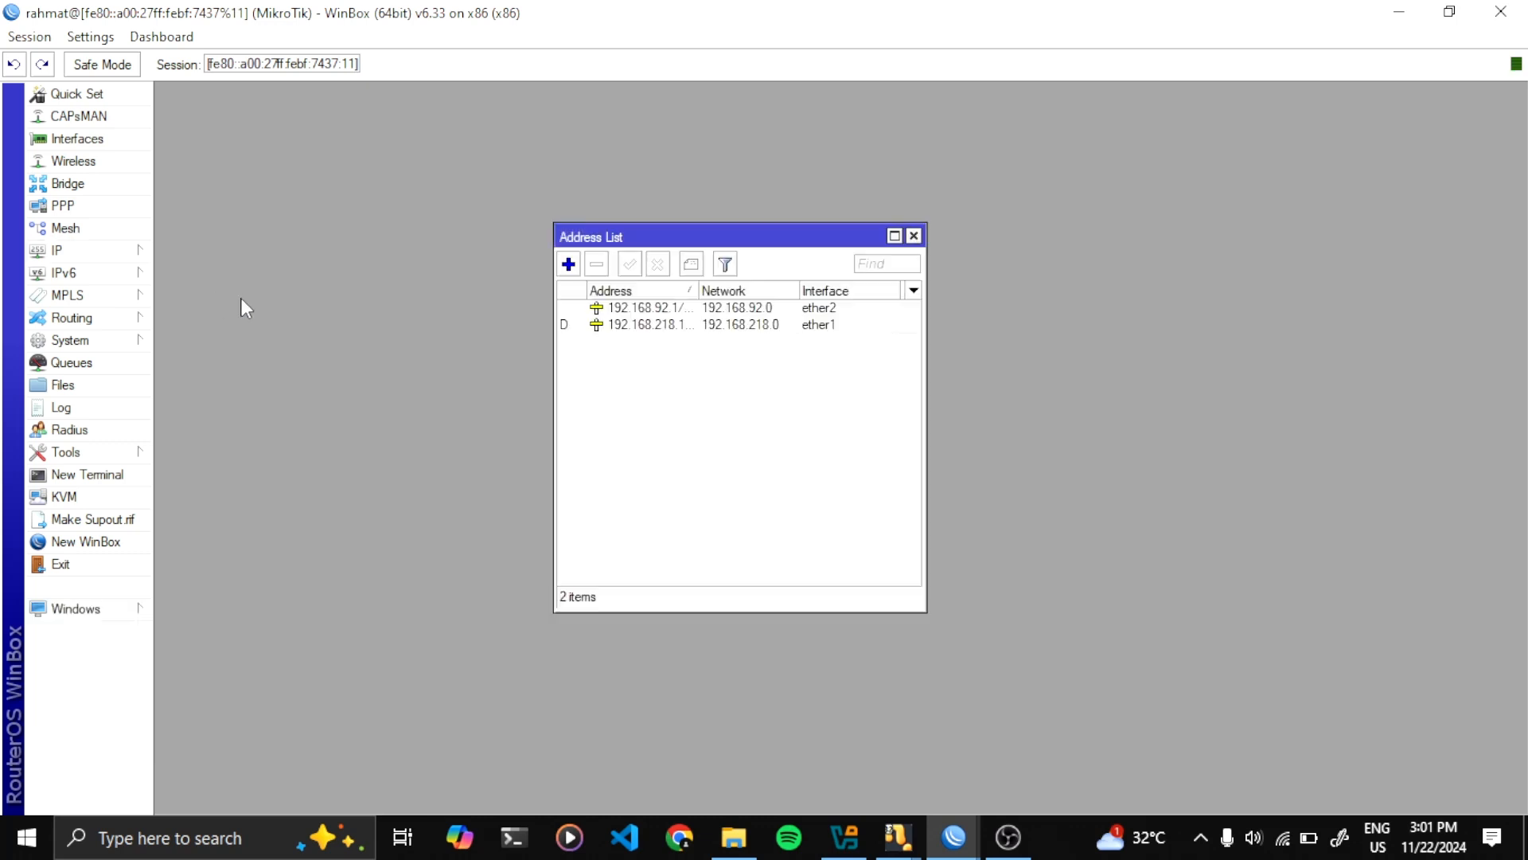
{"action": "left_click", "coordinate": [569, 264]}
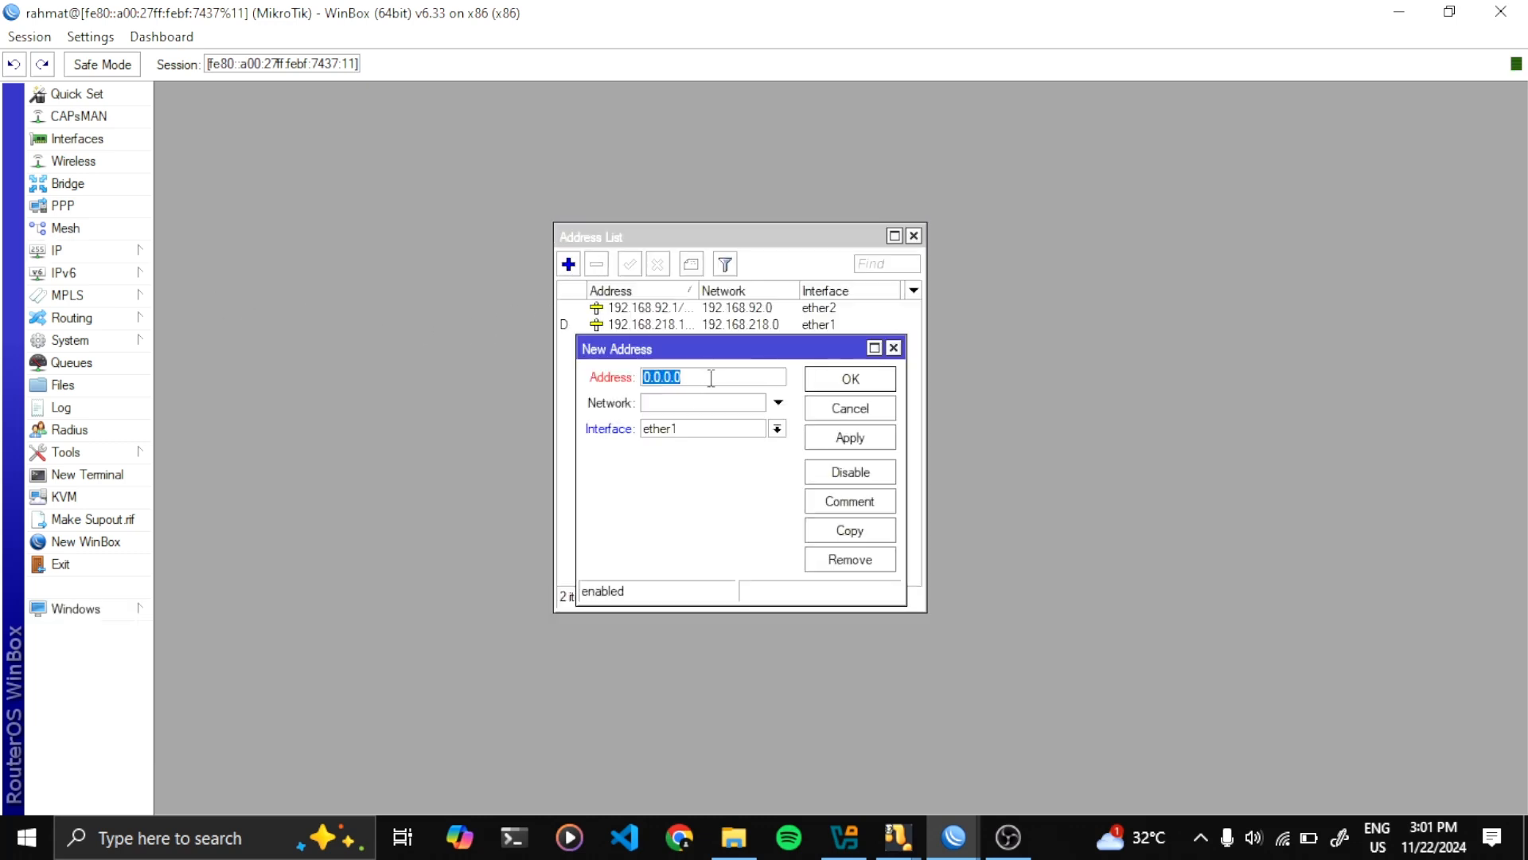
{"action": "type", "text": "1912312"}
{"action": "key", "text": "BackSpace"}
{"action": "key", "text": "BackSpace"}
{"action": "key", "text": "BackSpace"}
{"action": "key", "text": "BackSpace"}
{"action": "type", "text": "2.168.10.1/24"}
Set network 192.168.10.0 and interface ether2, then save the new address
{"action": "key", "text": "ctrl+a"}
{"action": "key", "text": "ctrl+c"}
{"action": "key", "text": "Tab"}
{"action": "key", "text": "ctrl+v"}
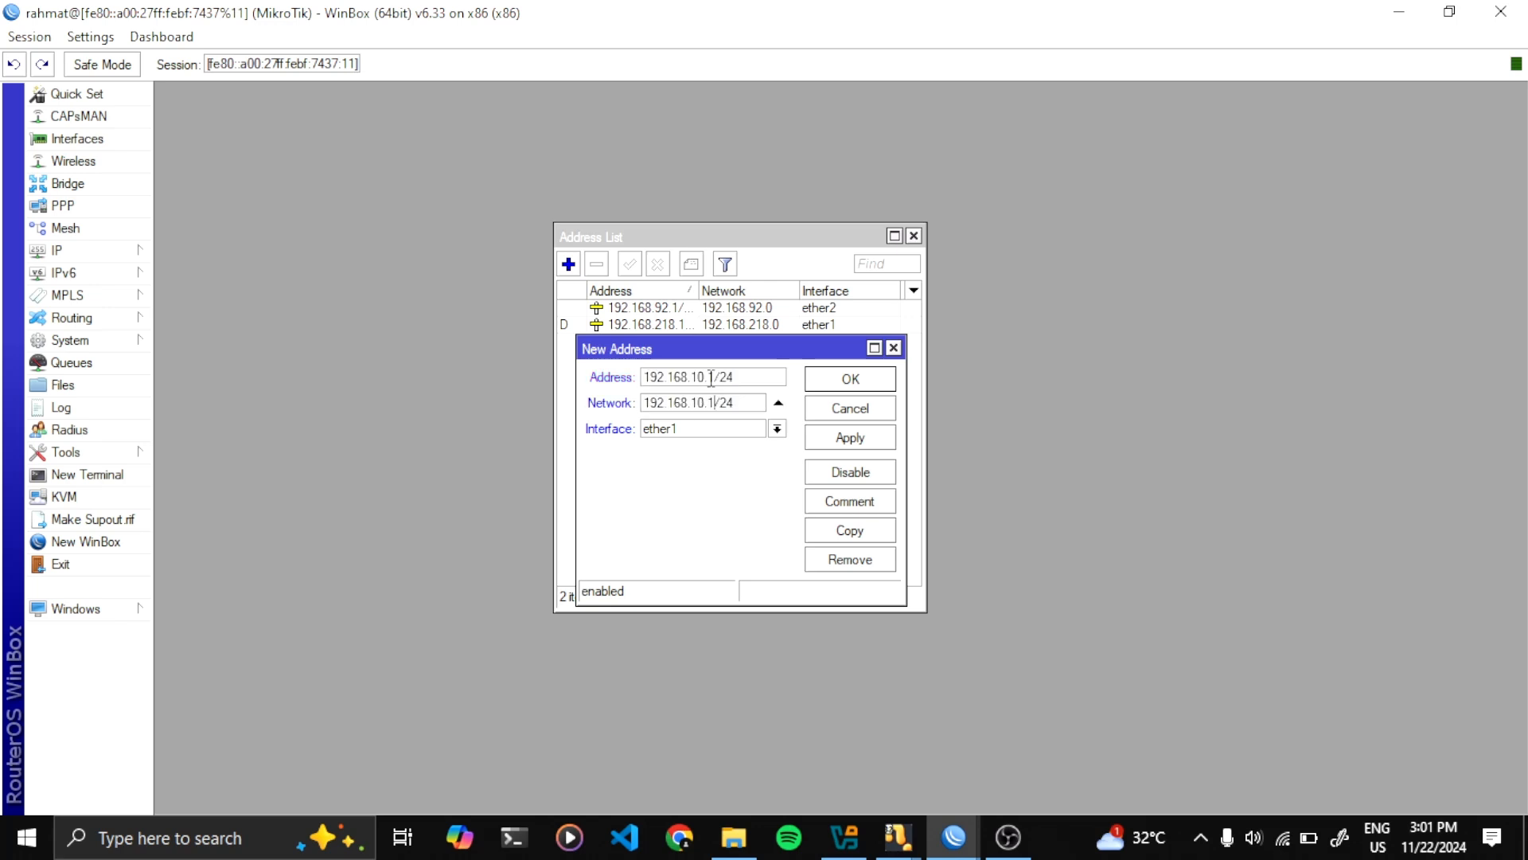
{"action": "key", "text": "BackSpace"}
{"action": "type", "text": "0"}
{"action": "left_click", "coordinate": [777, 428]}
{"action": "left_click", "coordinate": [740, 460]}
{"action": "left_click", "coordinate": [756, 402]}
{"action": "key", "text": "BackSpace"}
{"action": "key", "text": "BackSpace"}
{"action": "key", "text": "BackSpace"}
{"action": "left_click", "coordinate": [846, 383]}
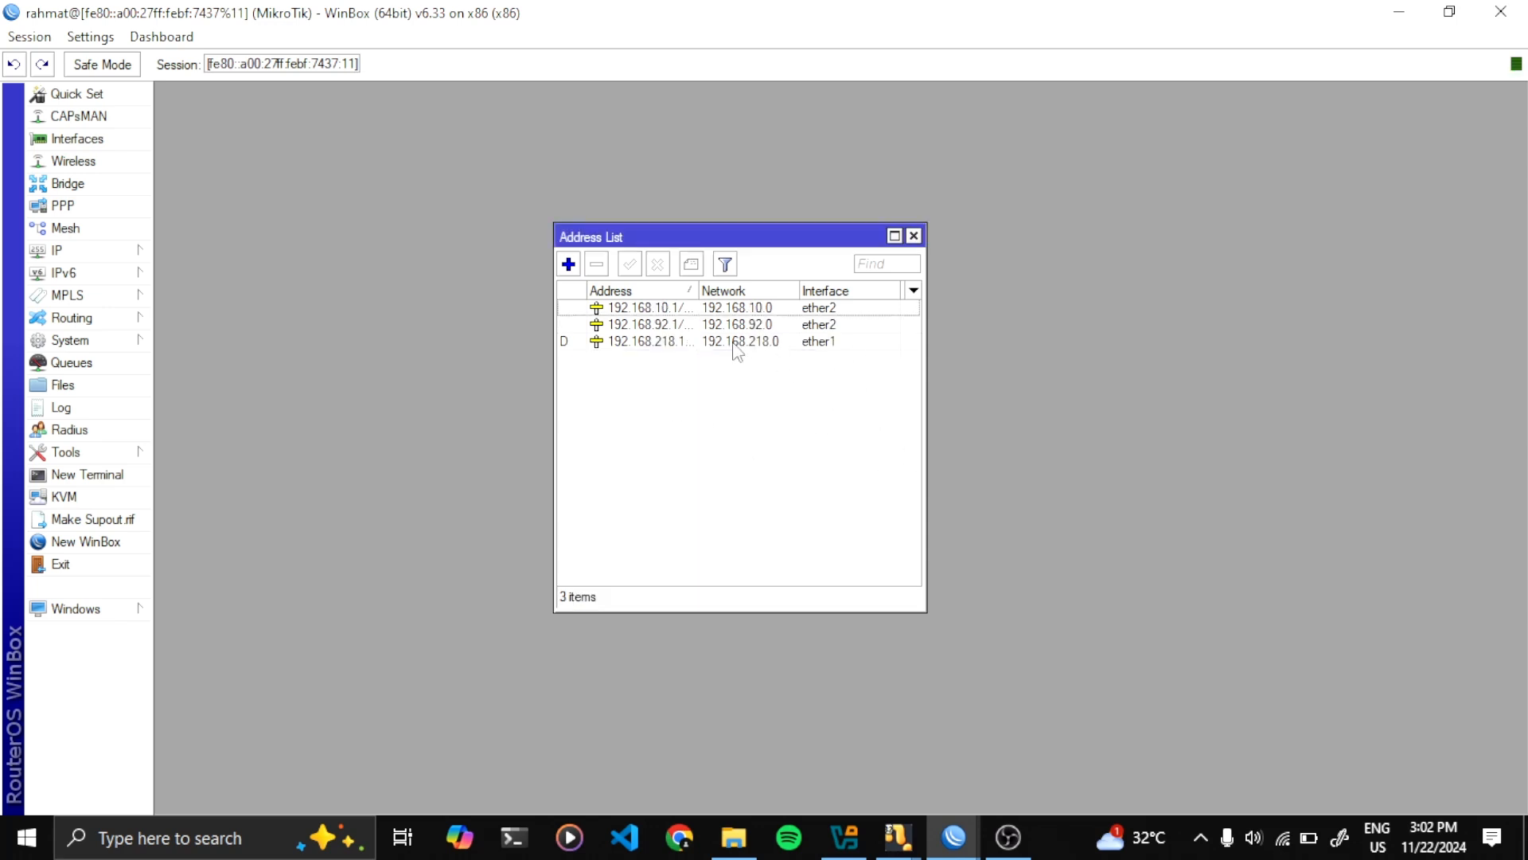
Delete the 192.168.10.1 address and close the Address List
{"action": "left_click", "coordinate": [598, 309]}
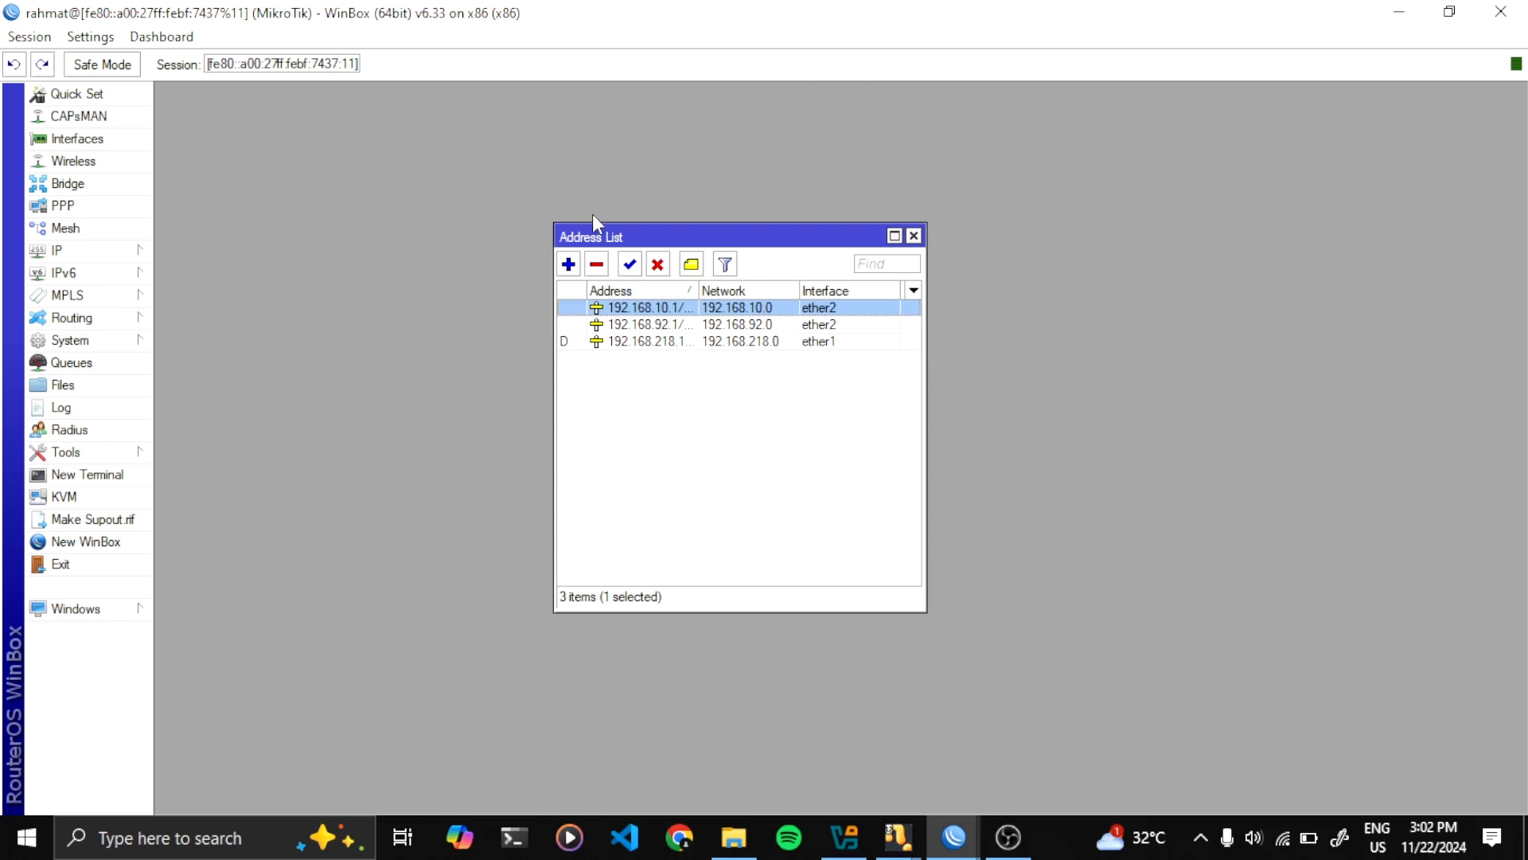
{"action": "left_click", "coordinate": [599, 263]}
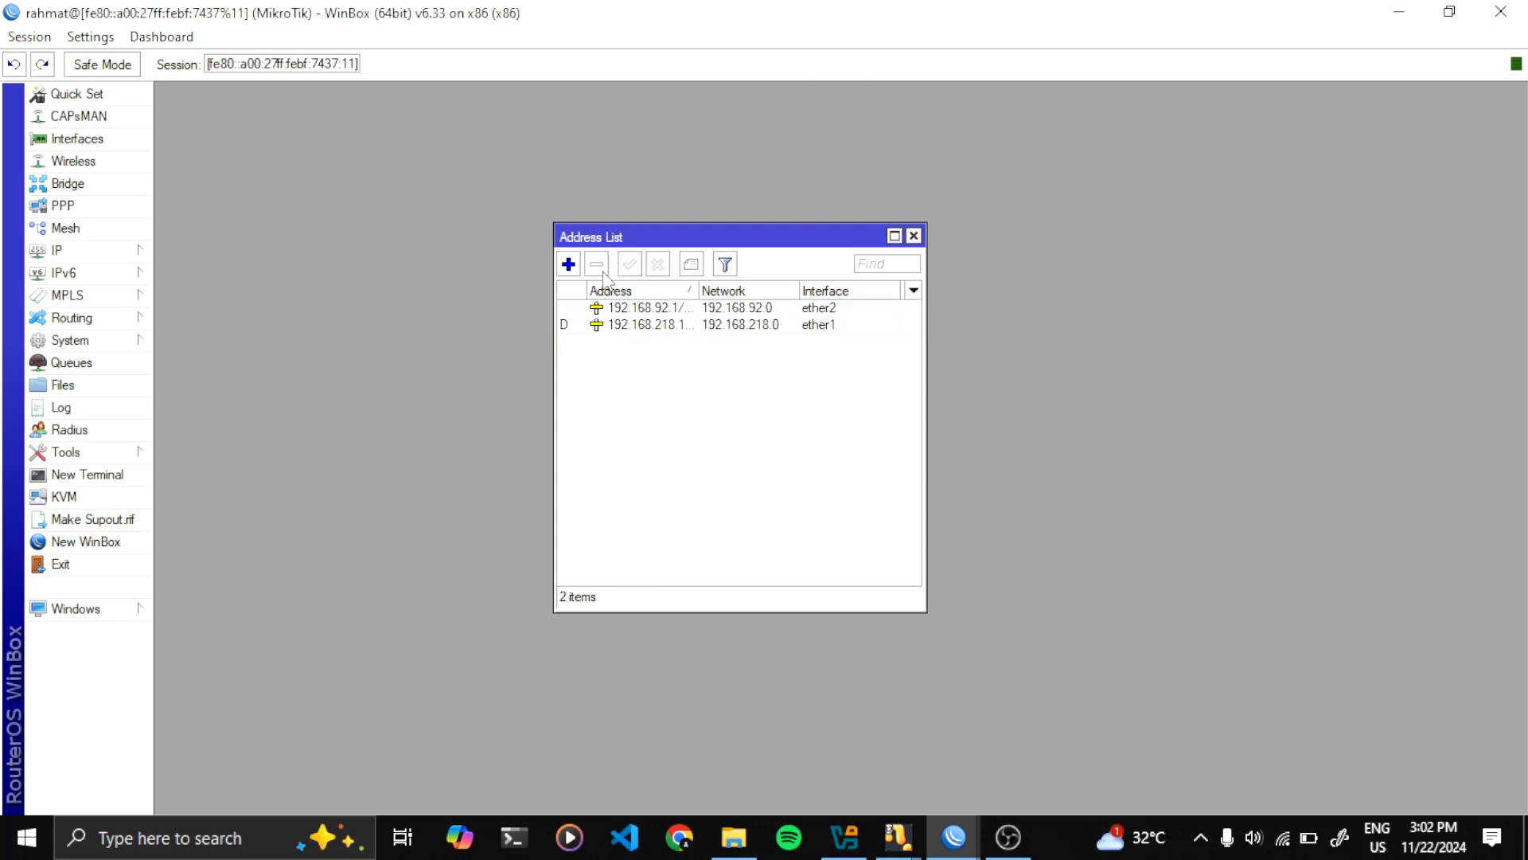
{"action": "left_click", "coordinate": [914, 236]}
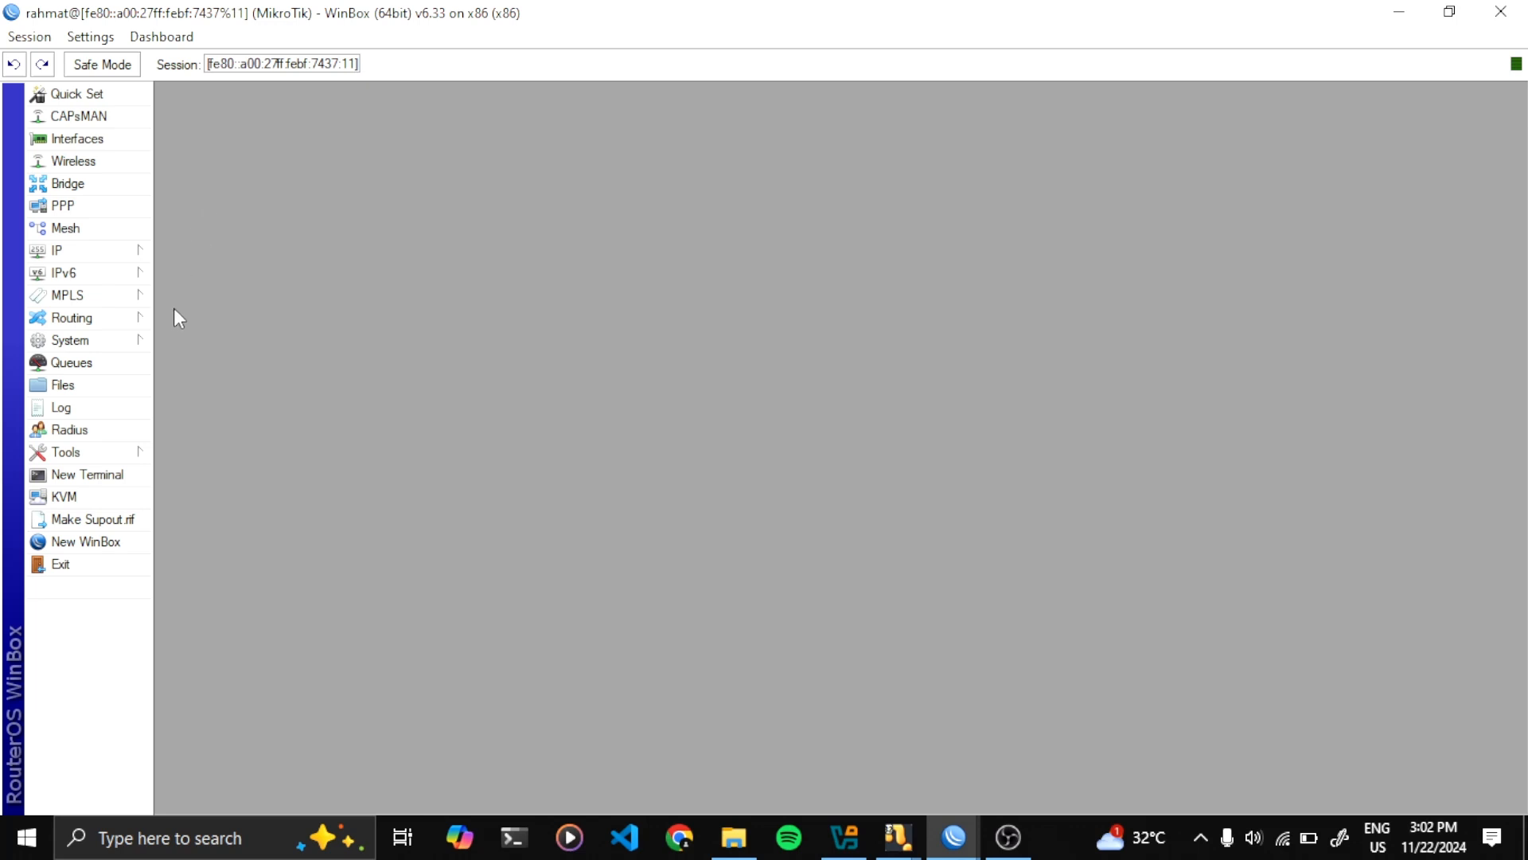
{"action": "left_click", "coordinate": [108, 346]}
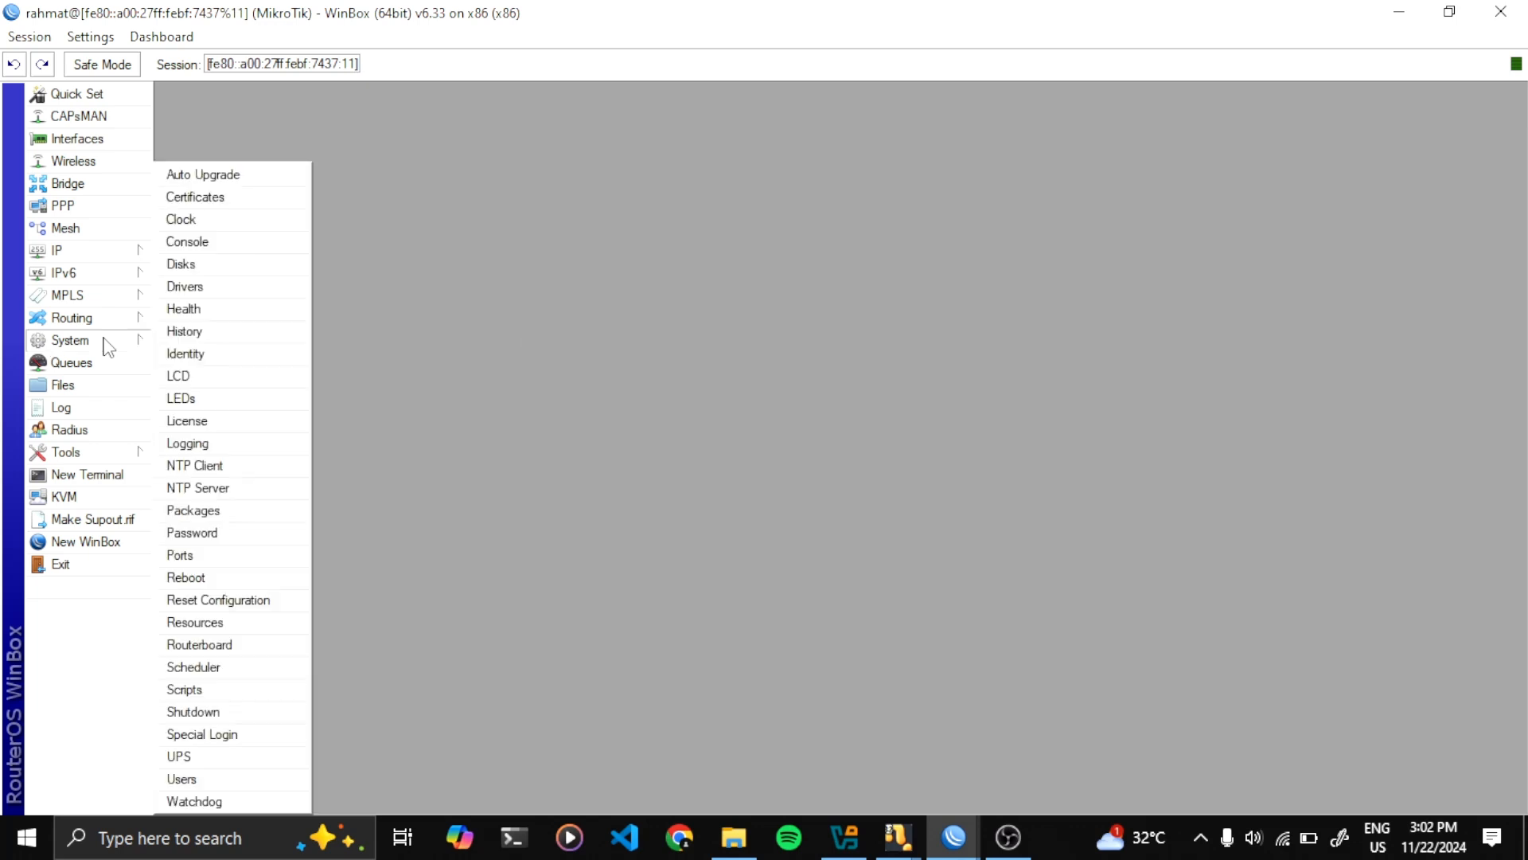
{"action": "left_click", "coordinate": [215, 607]}
{"action": "left_click", "coordinate": [752, 450]}
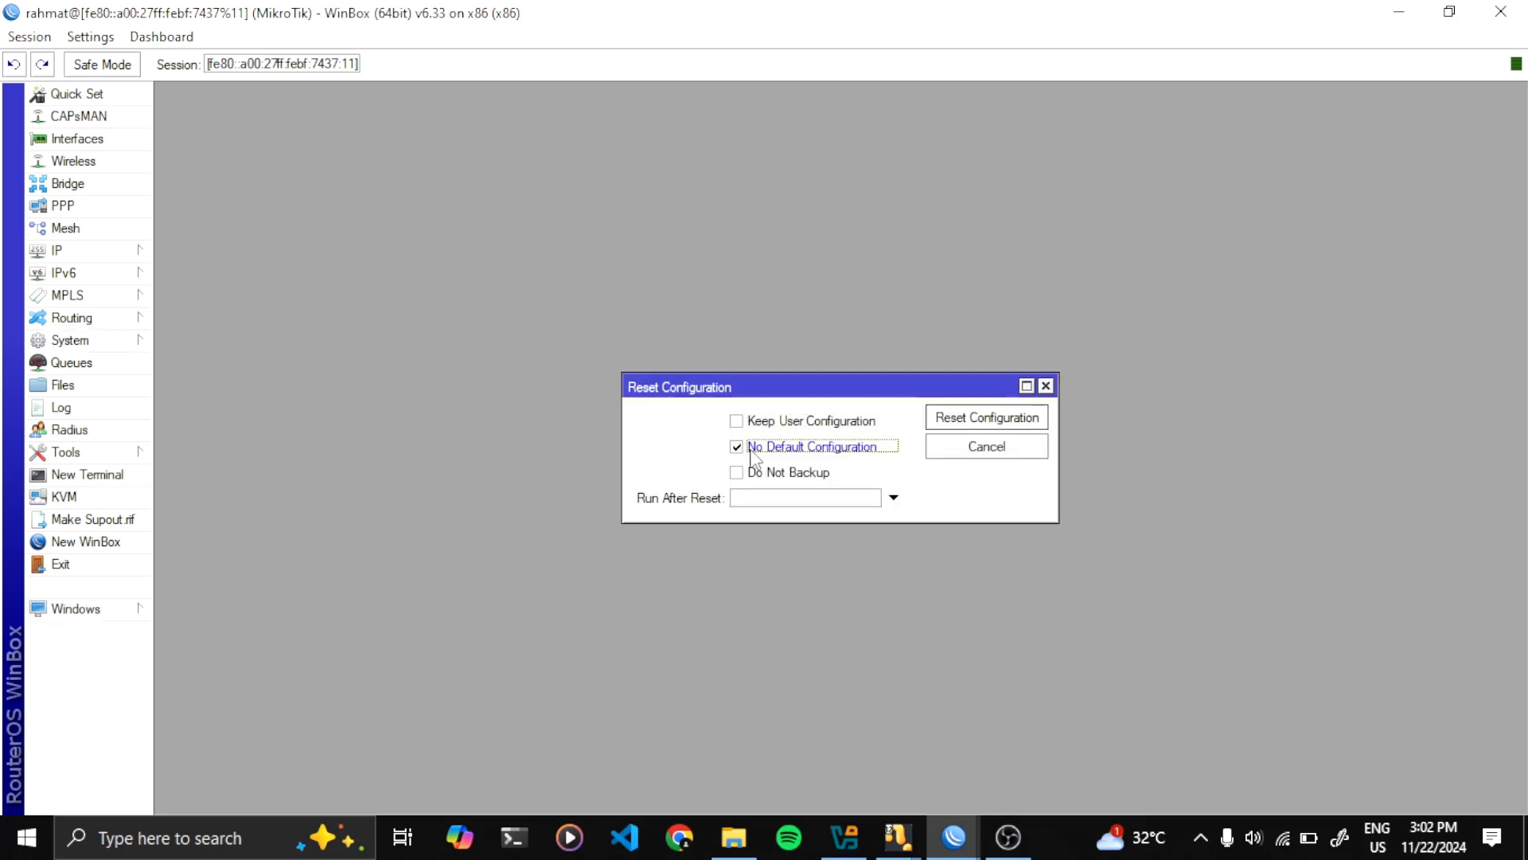
{"action": "left_click", "coordinate": [987, 418]}
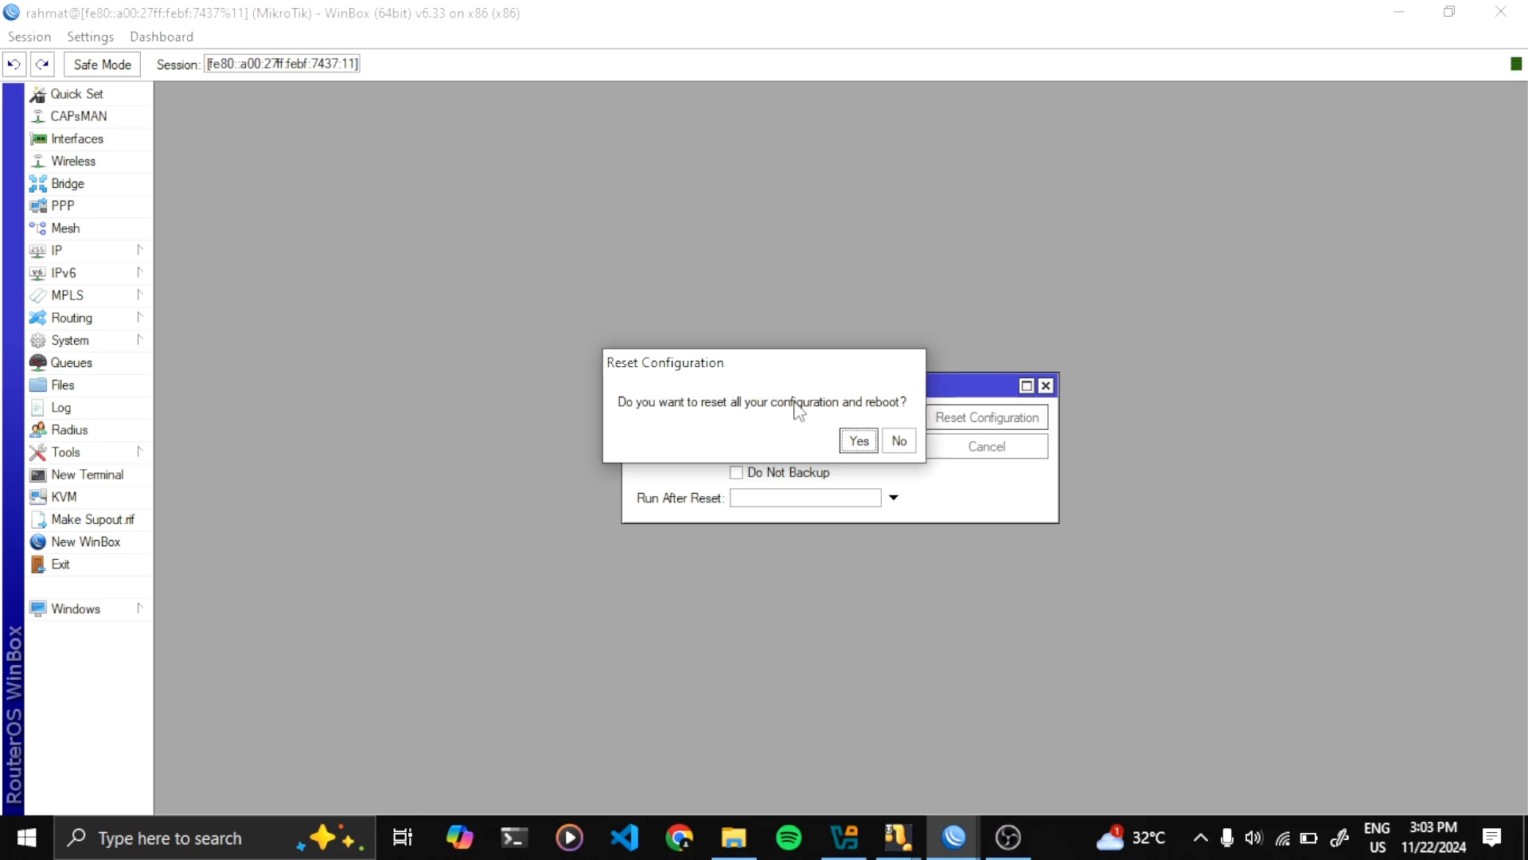
{"action": "left_click", "coordinate": [858, 440]}
{"action": "left_click_drag", "start_coordinate": [782, 376], "coordinate": [710, 241]}
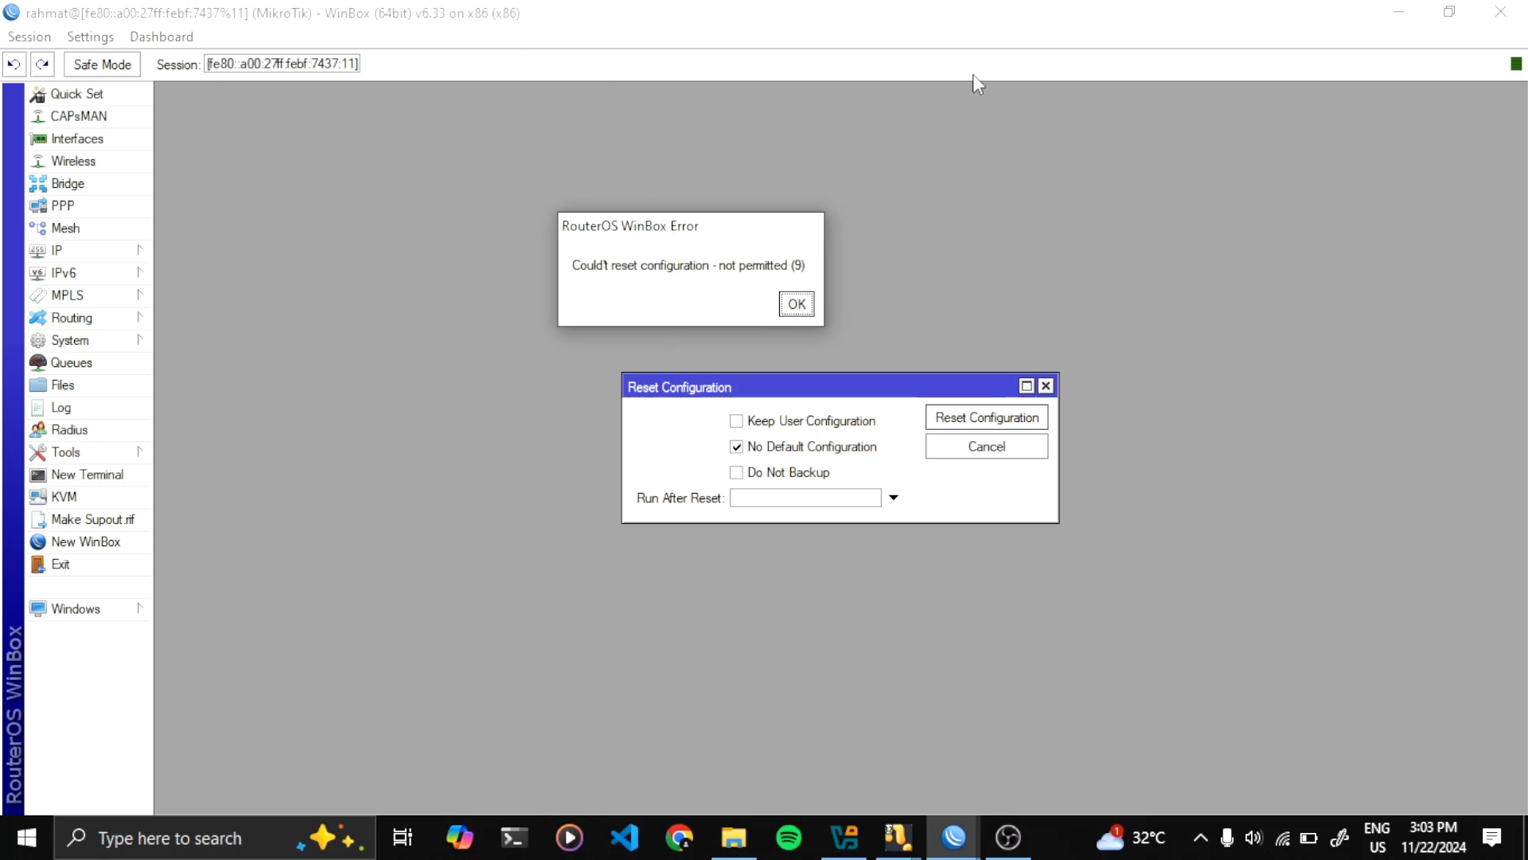
{"action": "left_click_drag", "start_coordinate": [627, 242], "coordinate": [678, 194]}
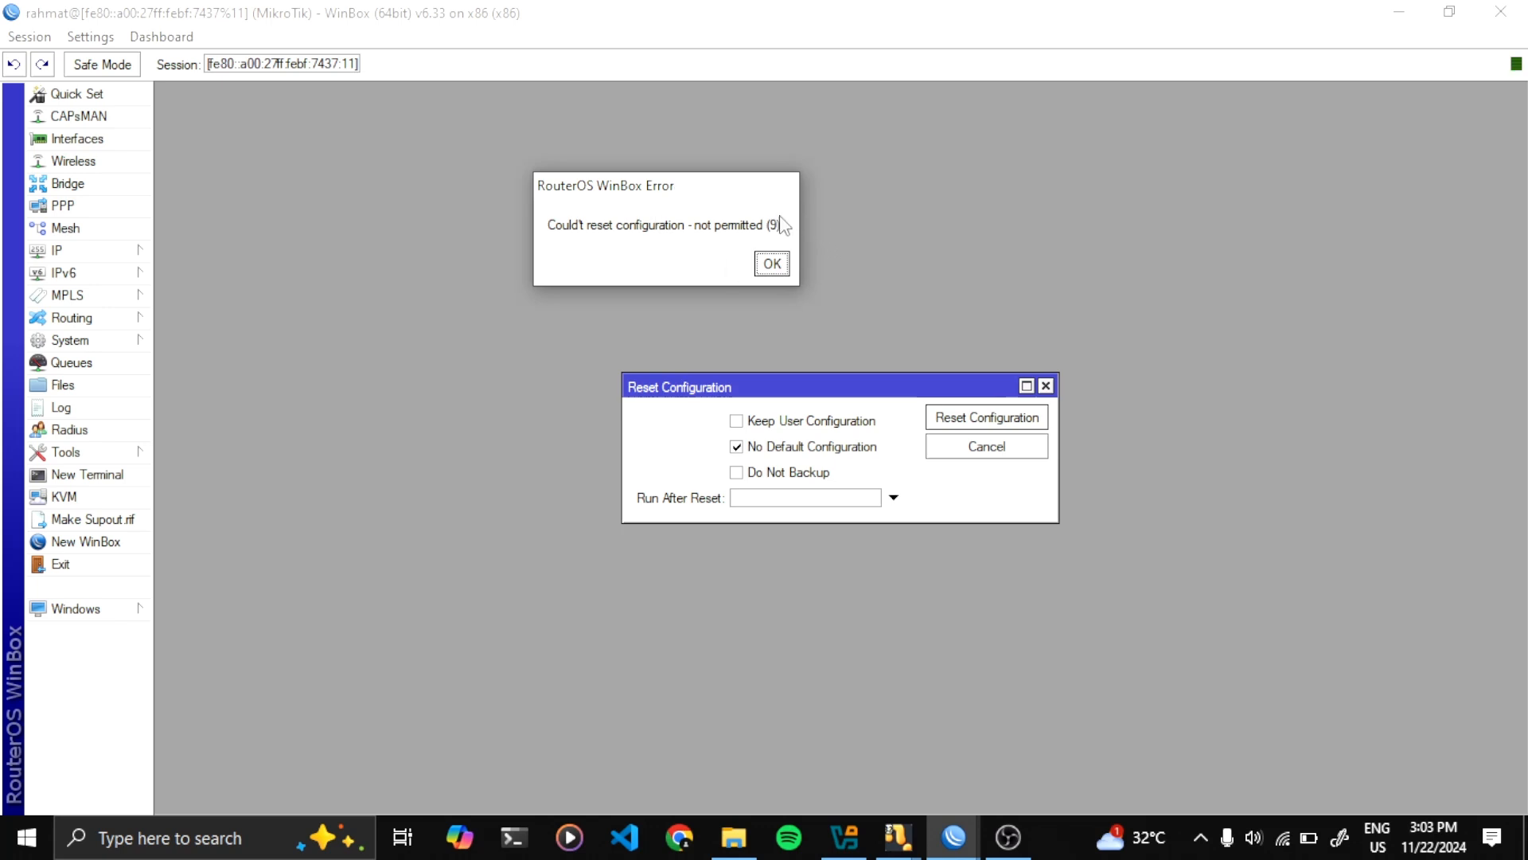
{"action": "left_click", "coordinate": [772, 263]}
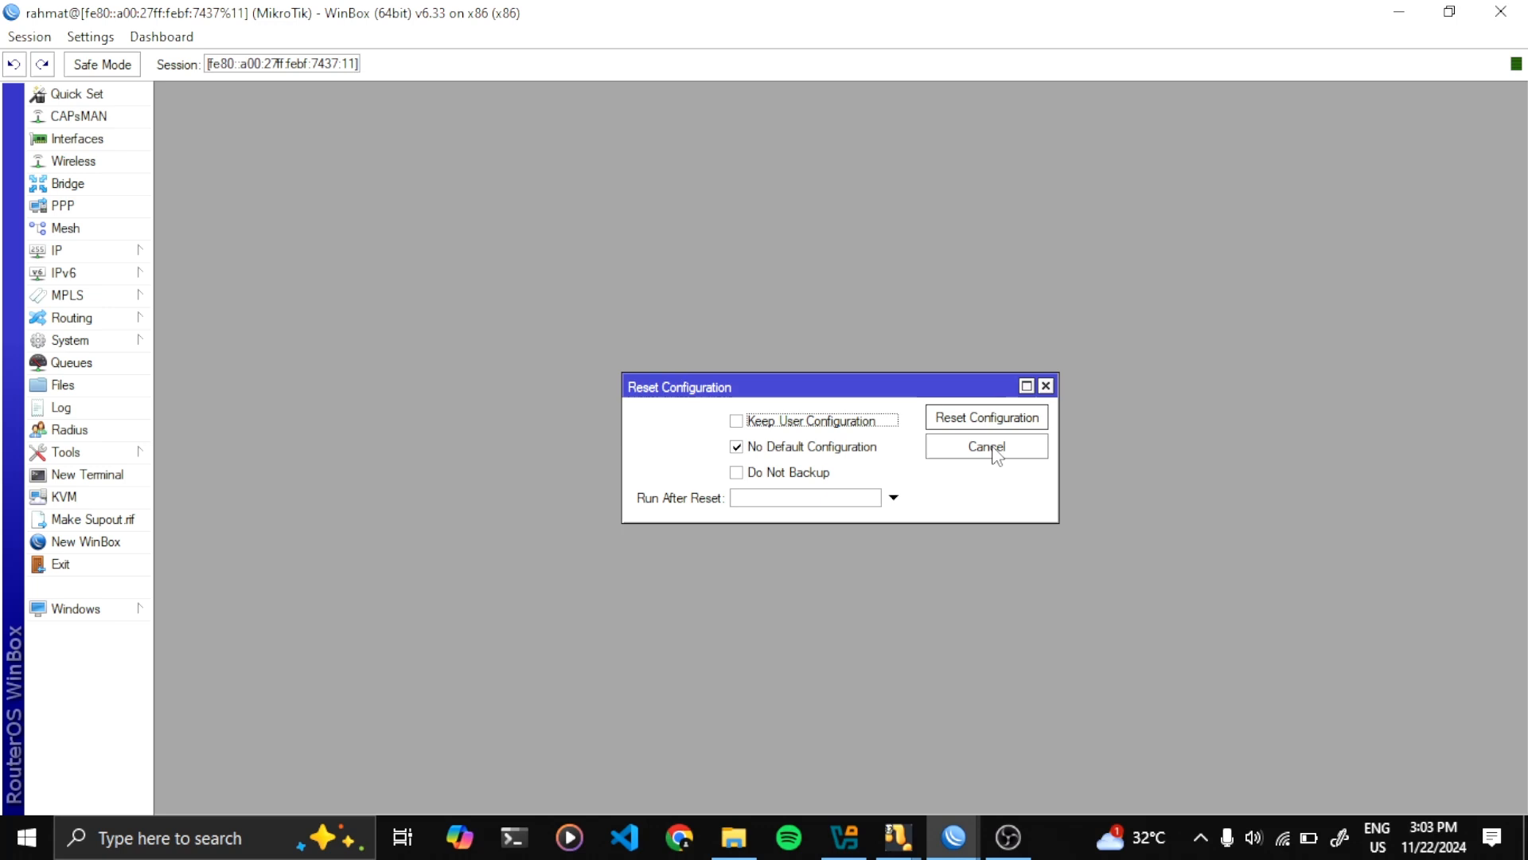
{"action": "left_click", "coordinate": [991, 447]}
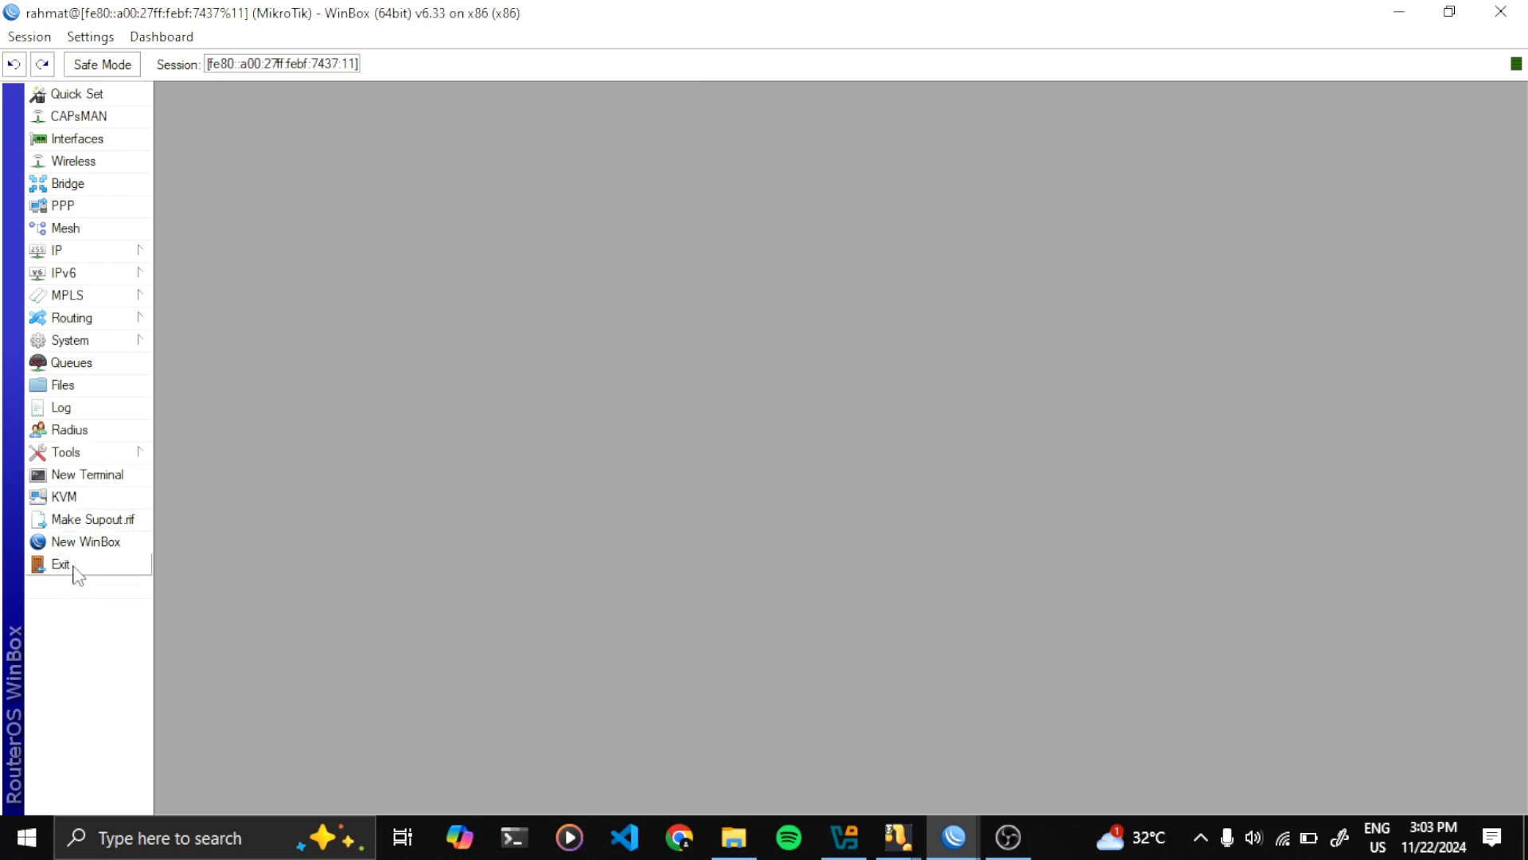
Run Reset Configuration with No Default Configuration ticked and confirm the reboot
{"action": "left_click_drag", "start_coordinate": [273, 24], "coordinate": [733, 11]}
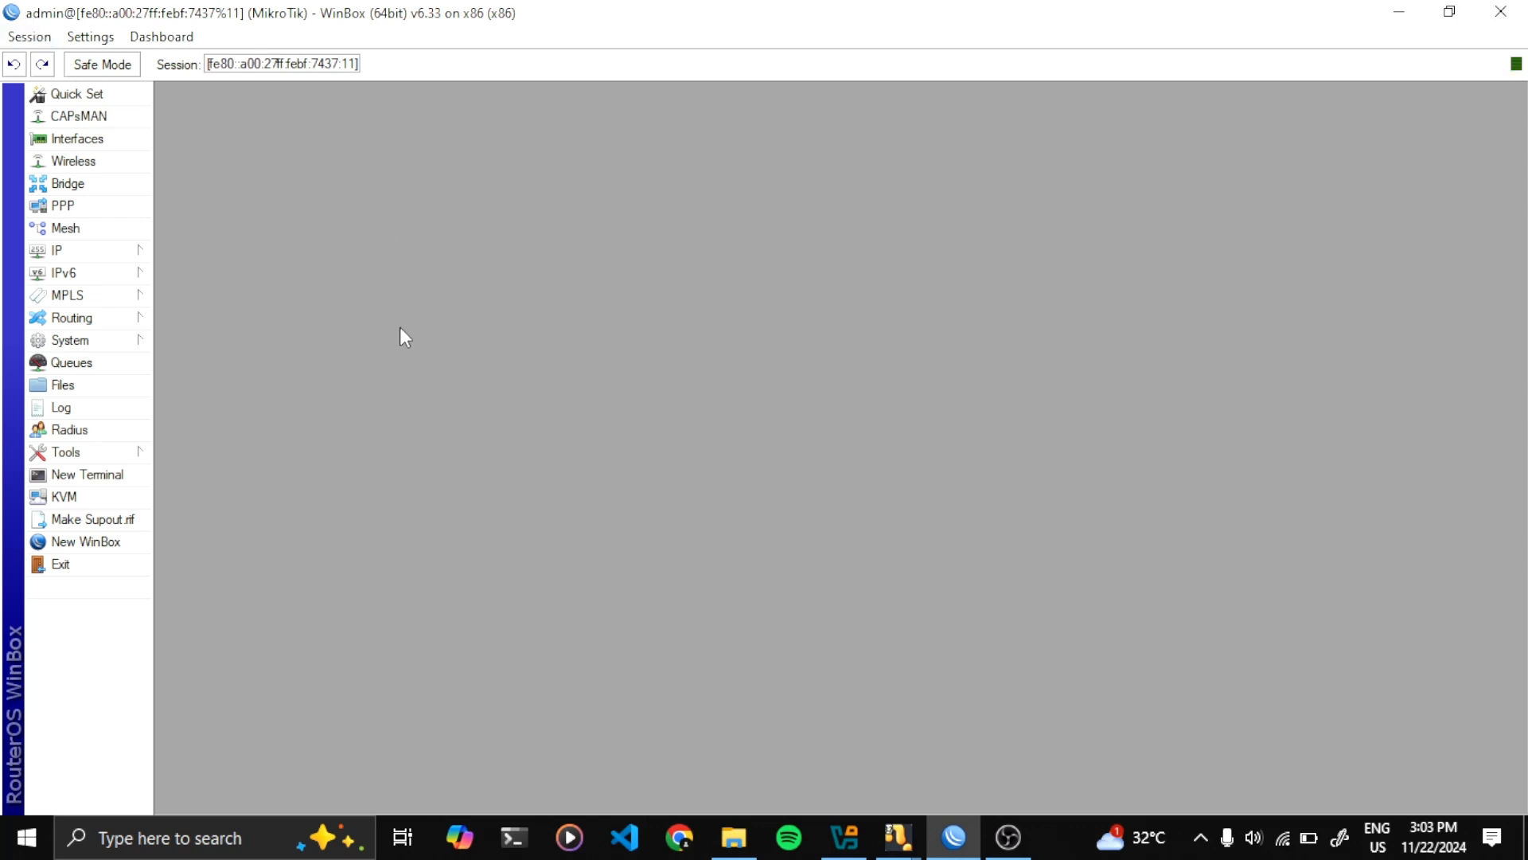
{"action": "left_click", "coordinate": [136, 343]}
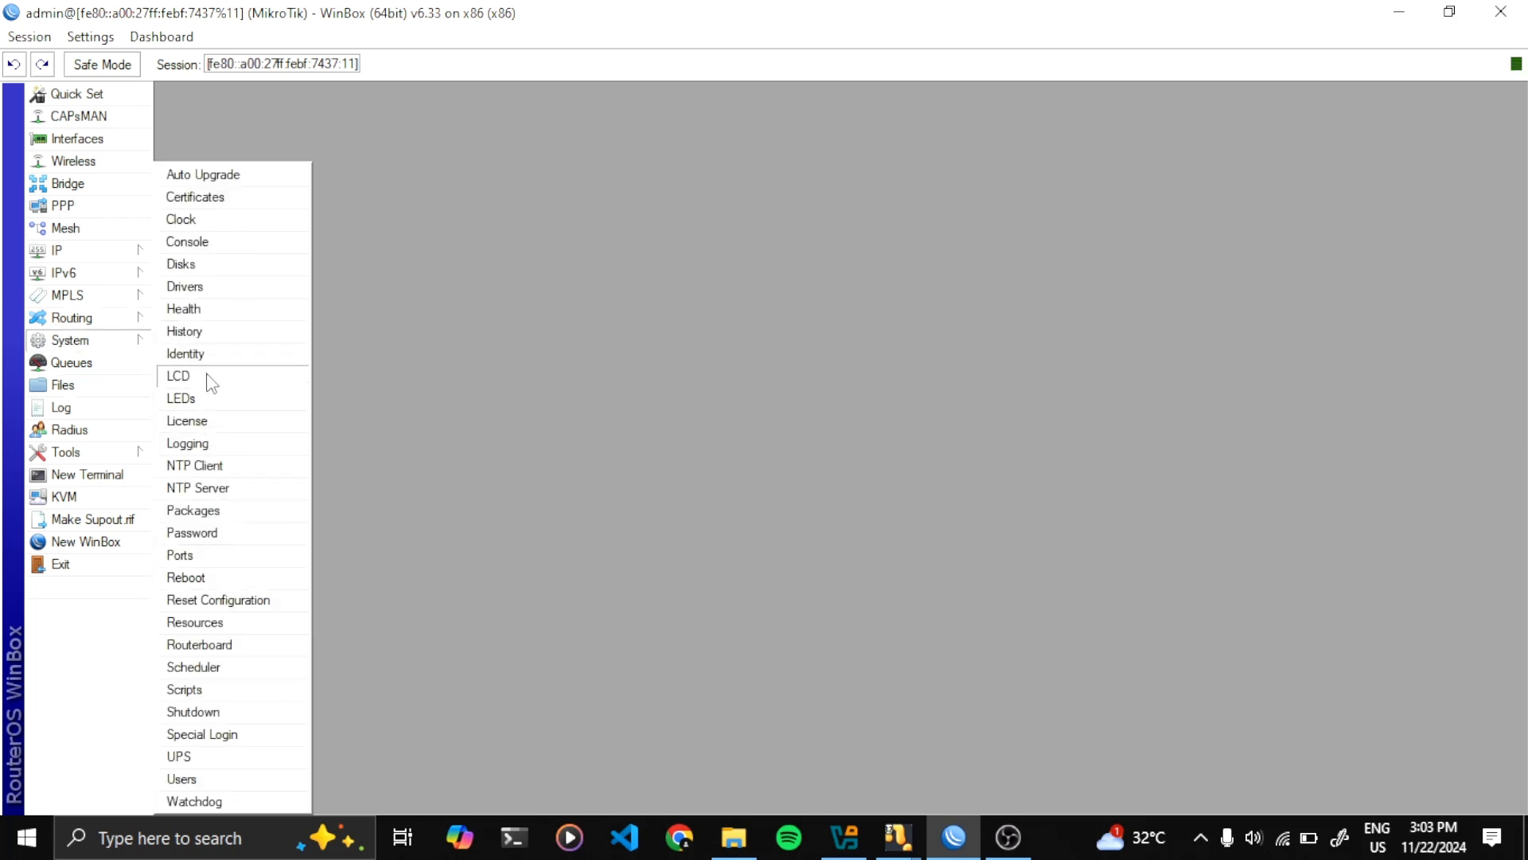
{"action": "left_click", "coordinate": [226, 605]}
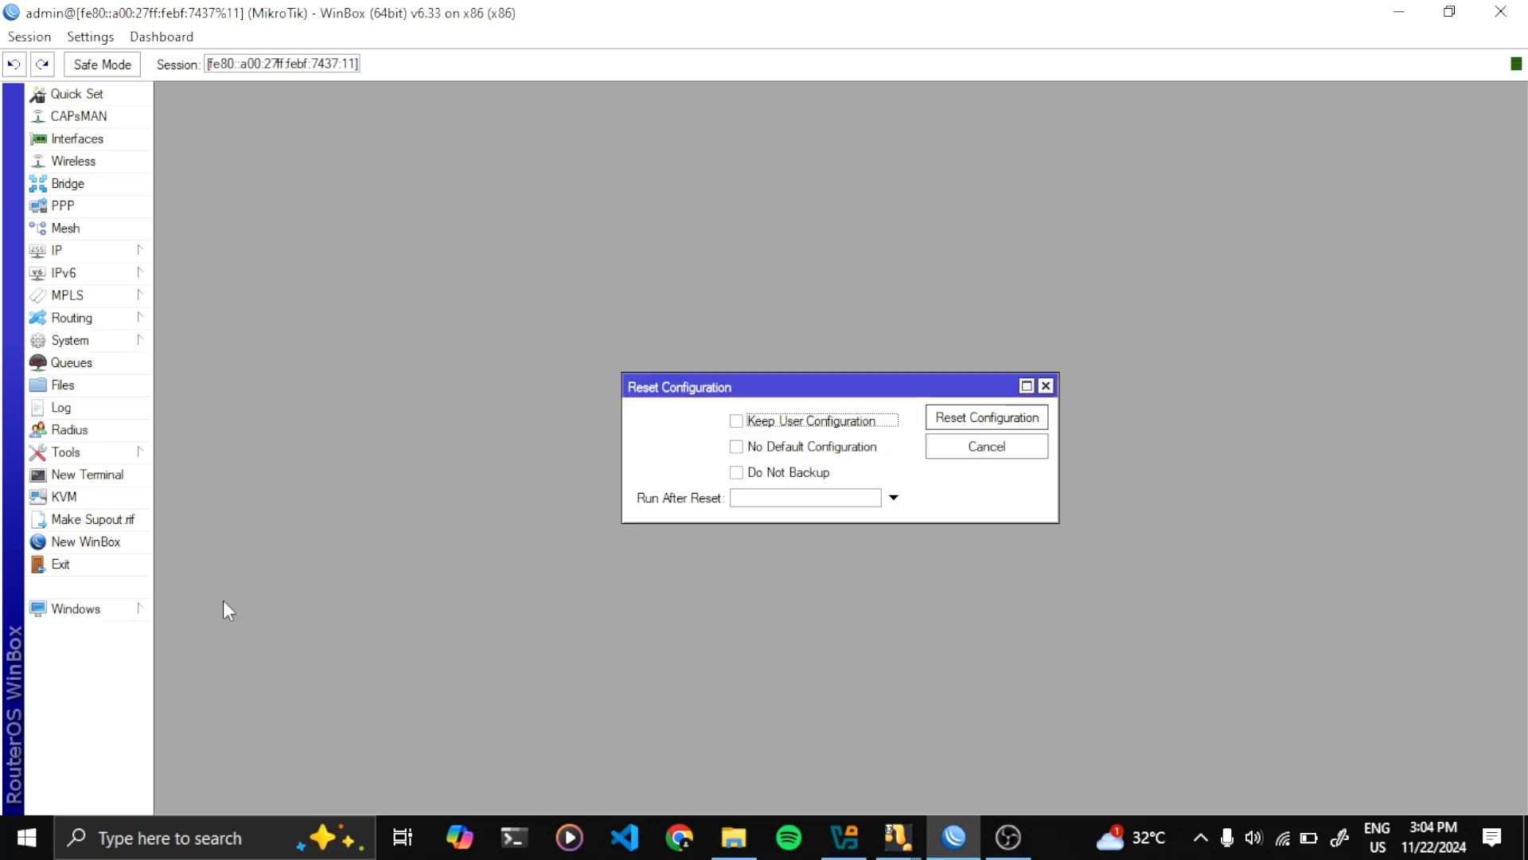
{"action": "left_click", "coordinate": [752, 449]}
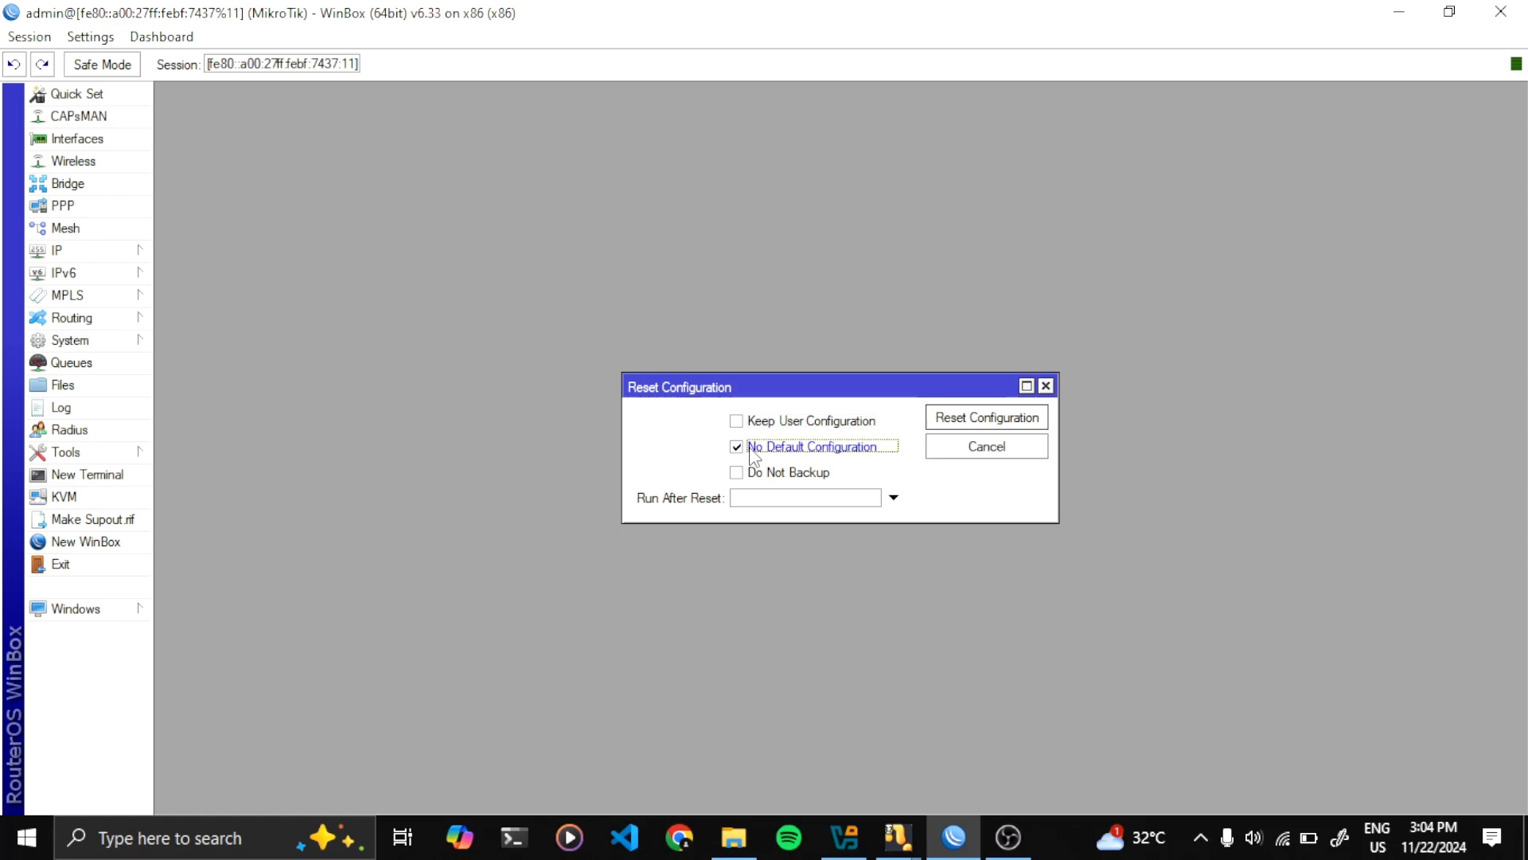
{"action": "left_click", "coordinate": [949, 420]}
{"action": "left_click", "coordinate": [862, 440]}
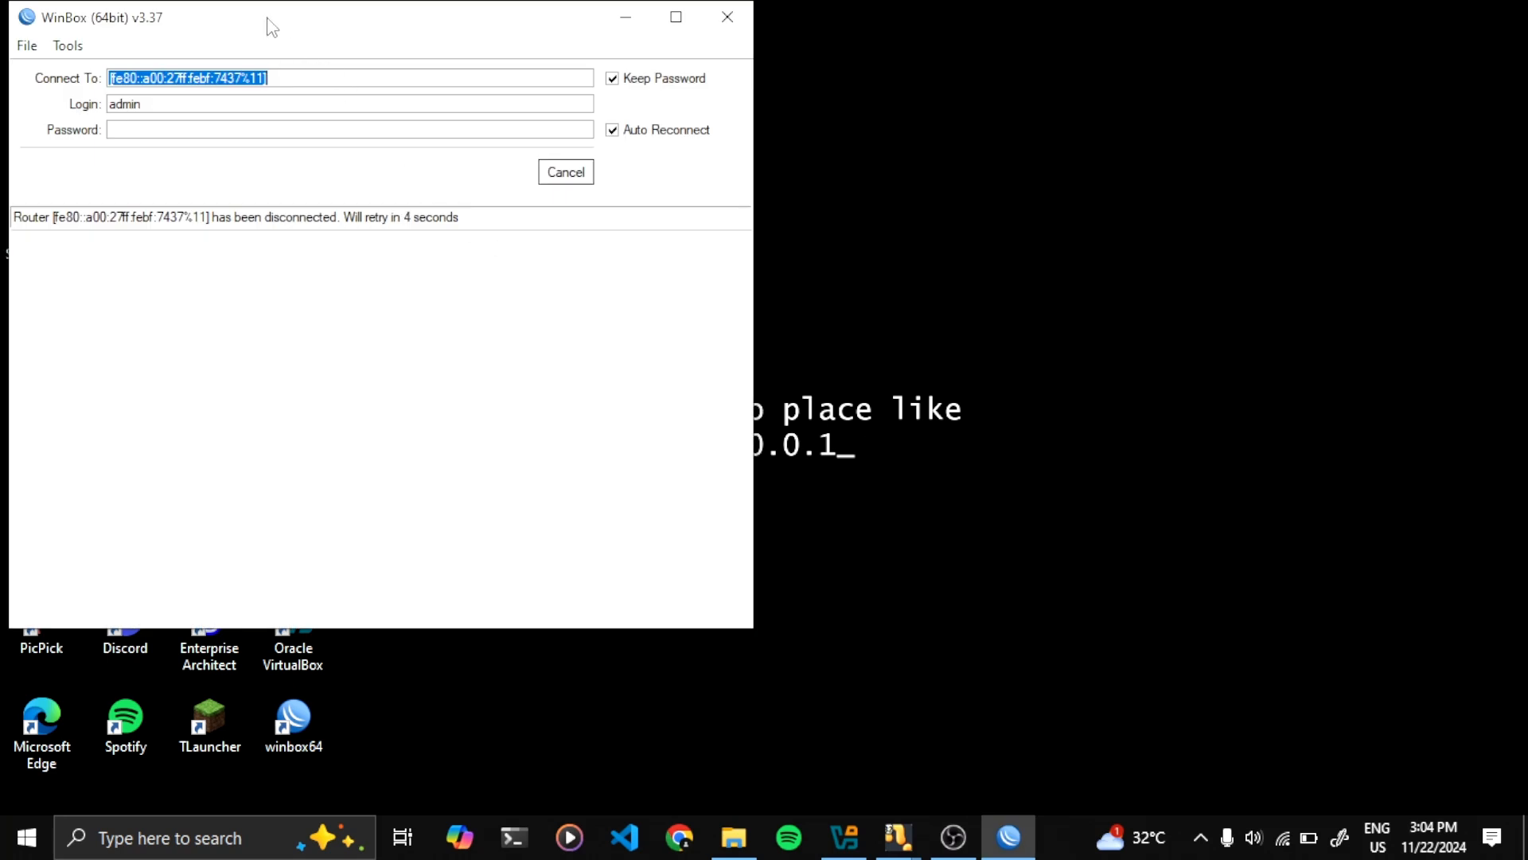
Log back into the rebooted router as admin and close the no-software-key notice
{"action": "left_click_drag", "start_coordinate": [266, 24], "coordinate": [651, 99]}
{"action": "left_click", "coordinate": [651, 151]}
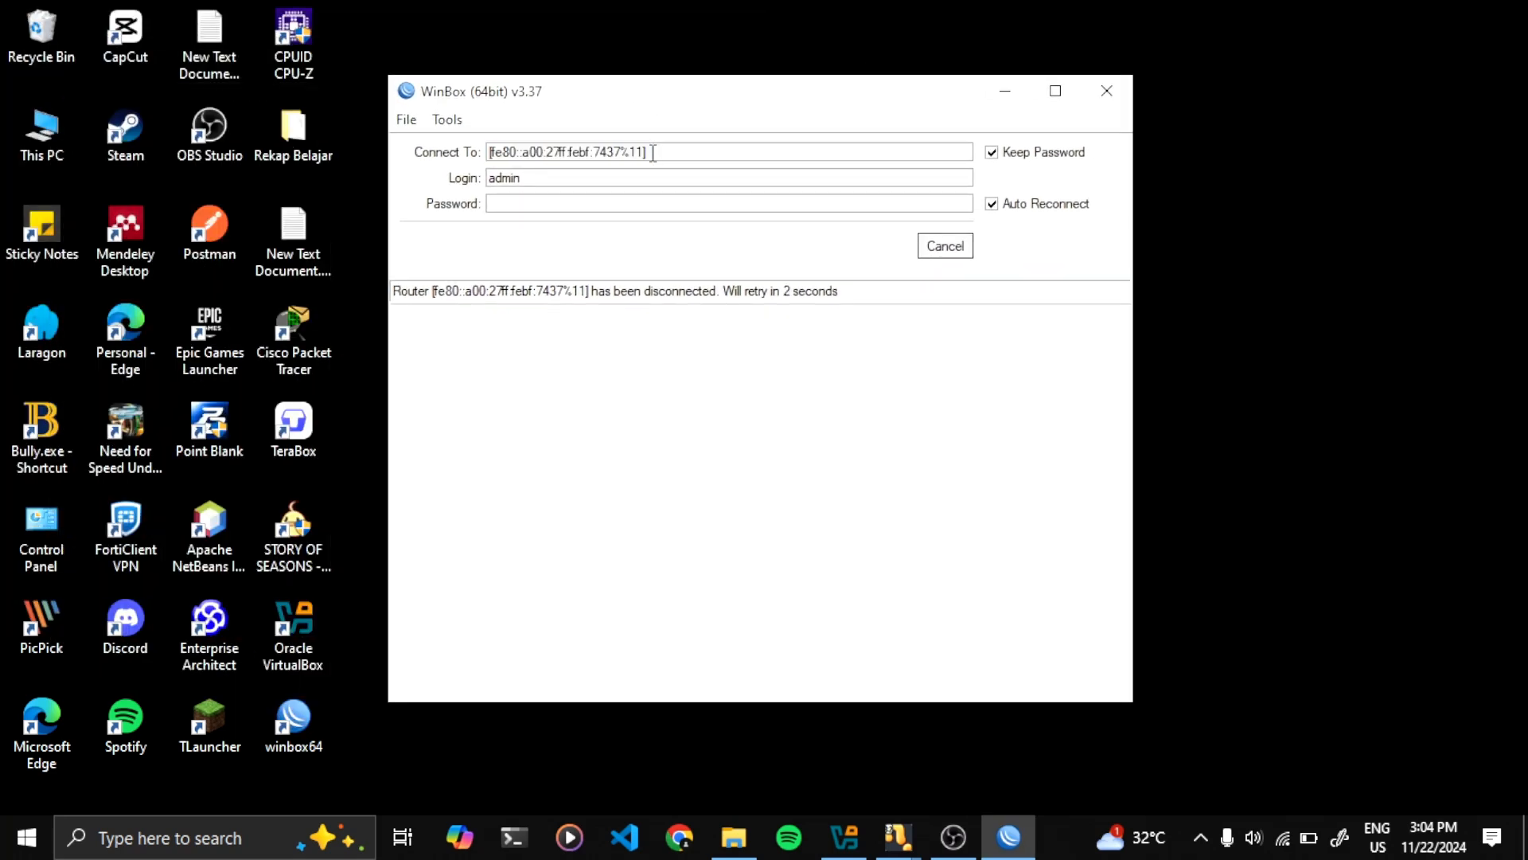
{"action": "left_click", "coordinate": [633, 178]}
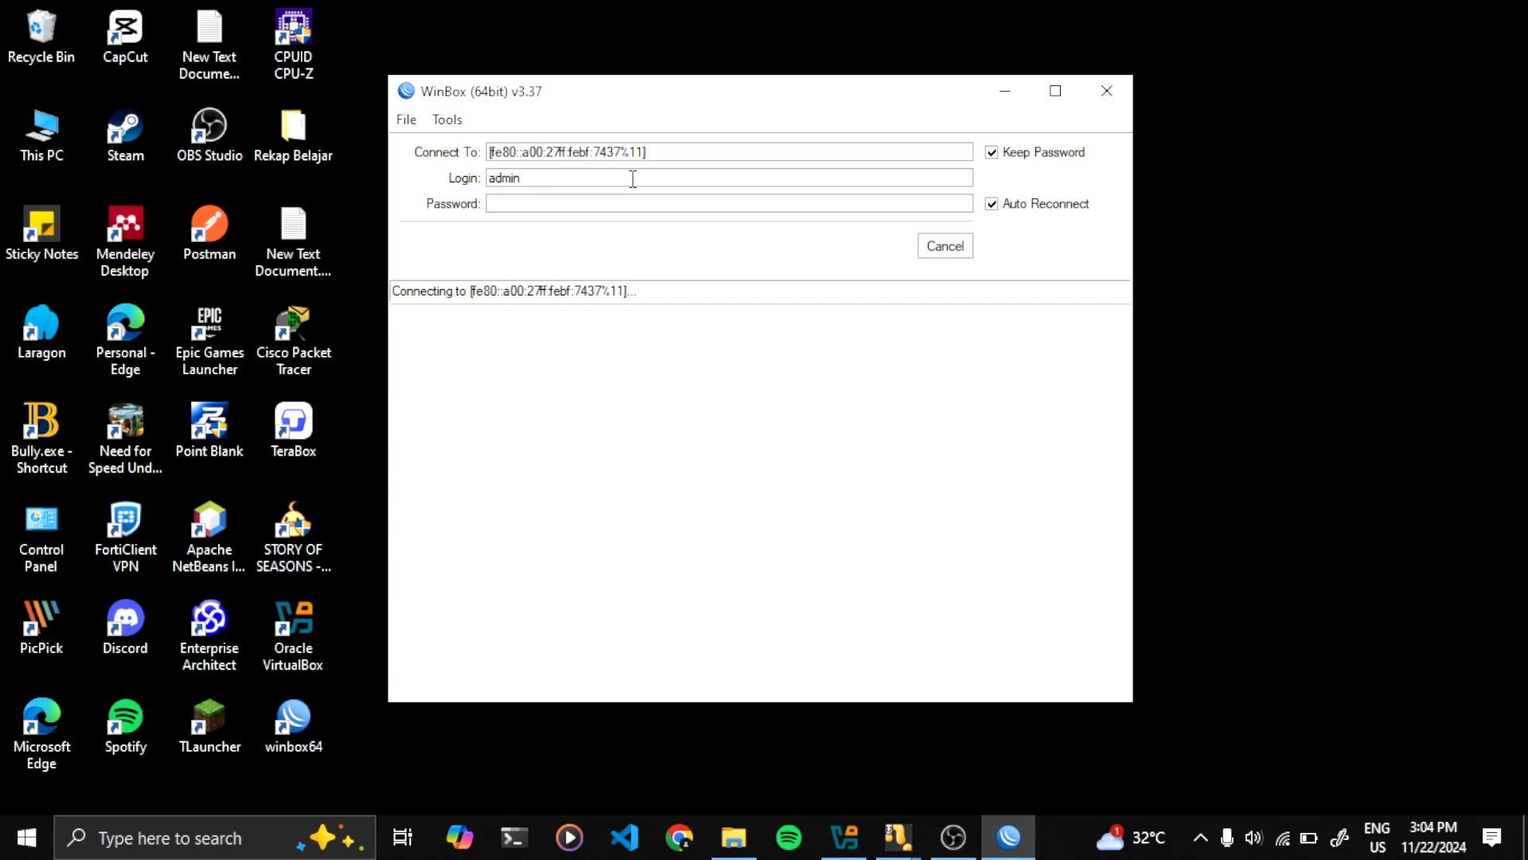
{"action": "left_click_drag", "start_coordinate": [633, 178], "coordinate": [466, 178]}
{"action": "left_click", "coordinate": [592, 185]}
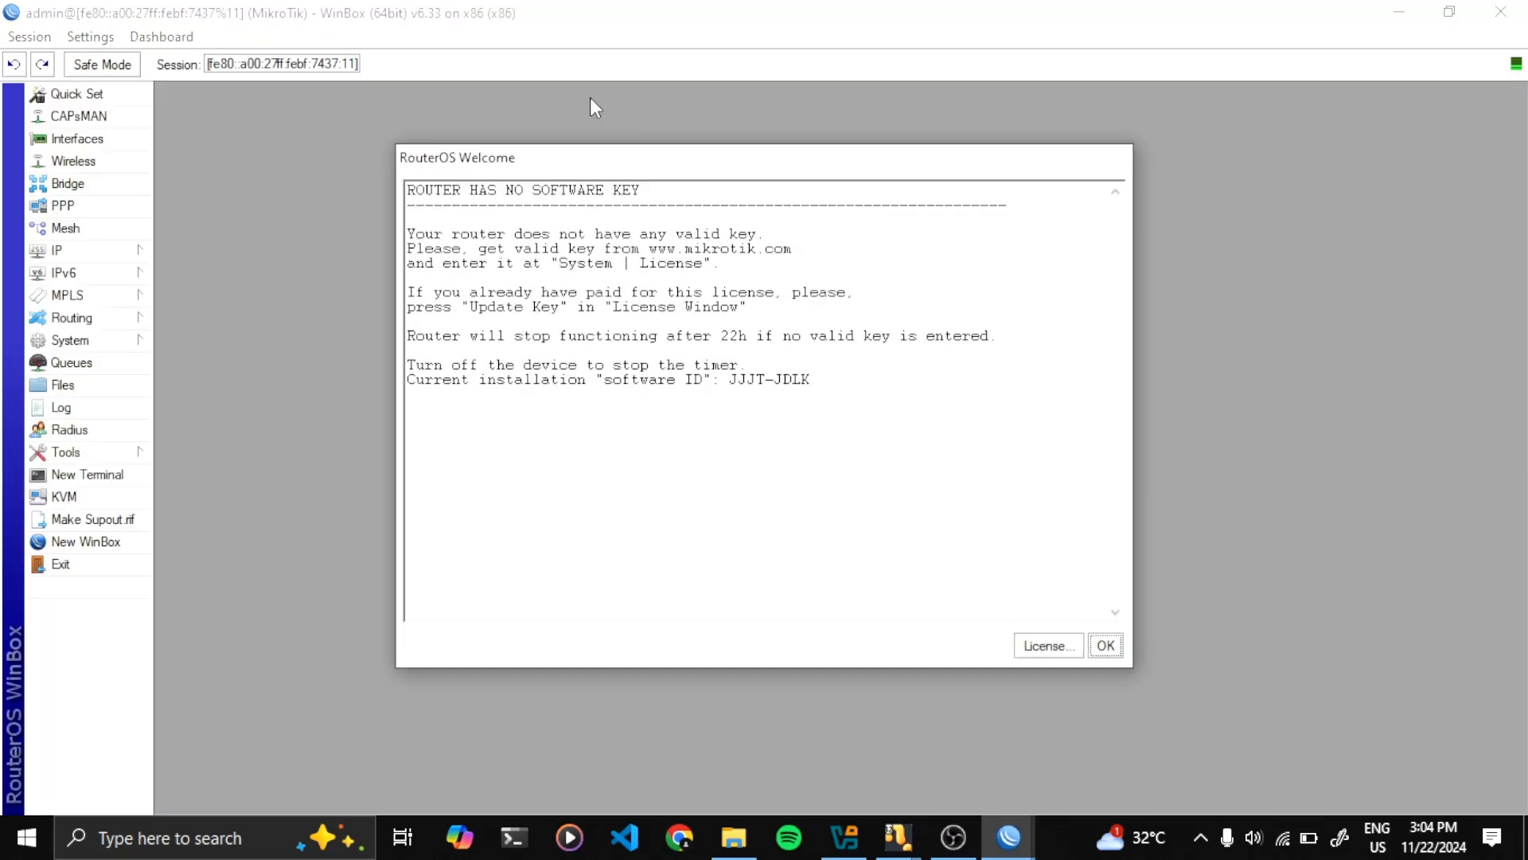
{"action": "left_click", "coordinate": [1107, 647]}
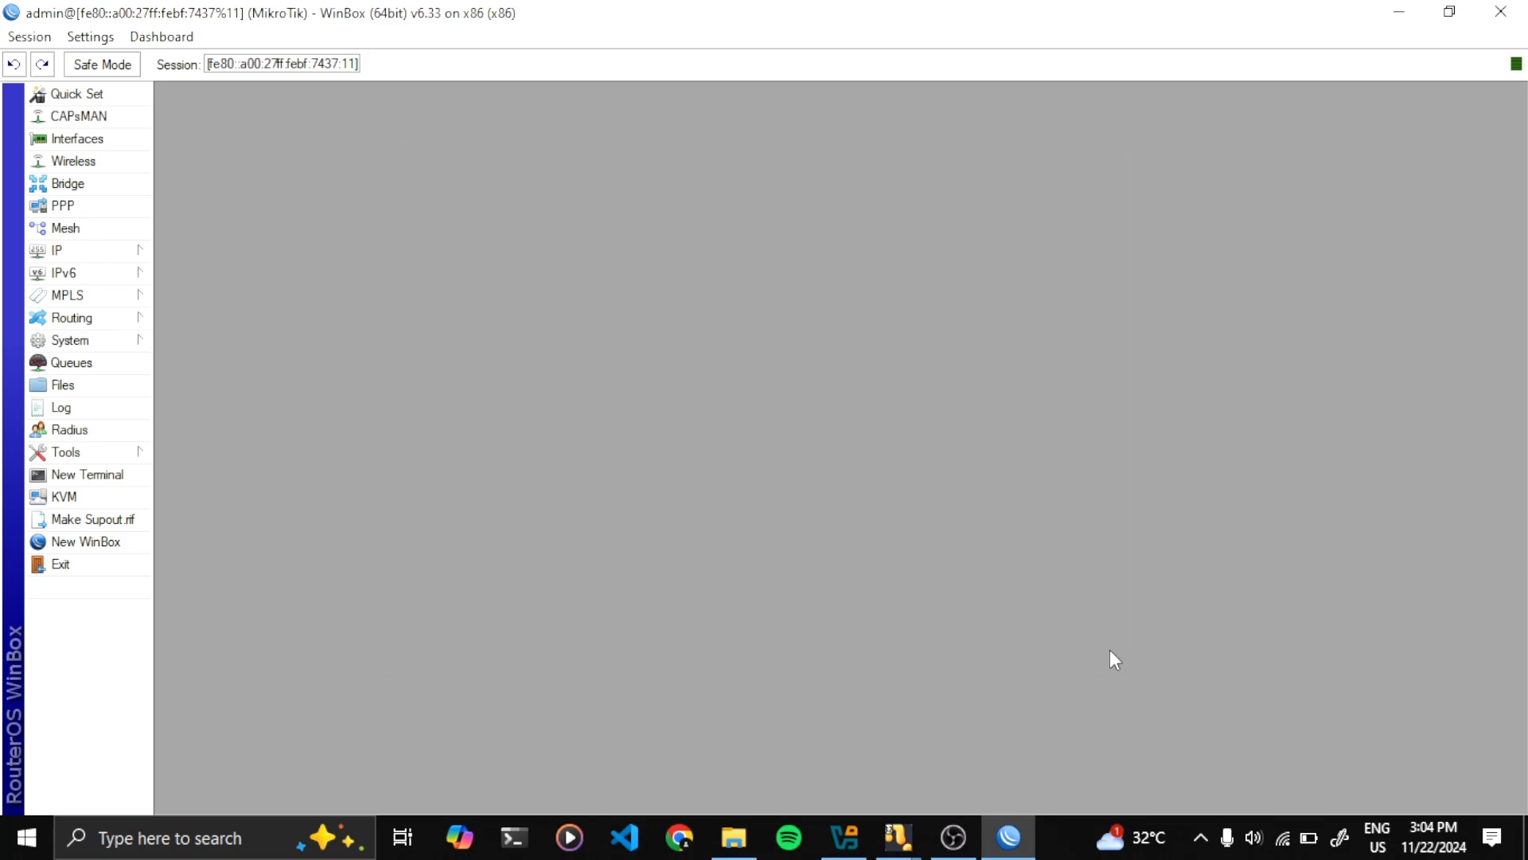